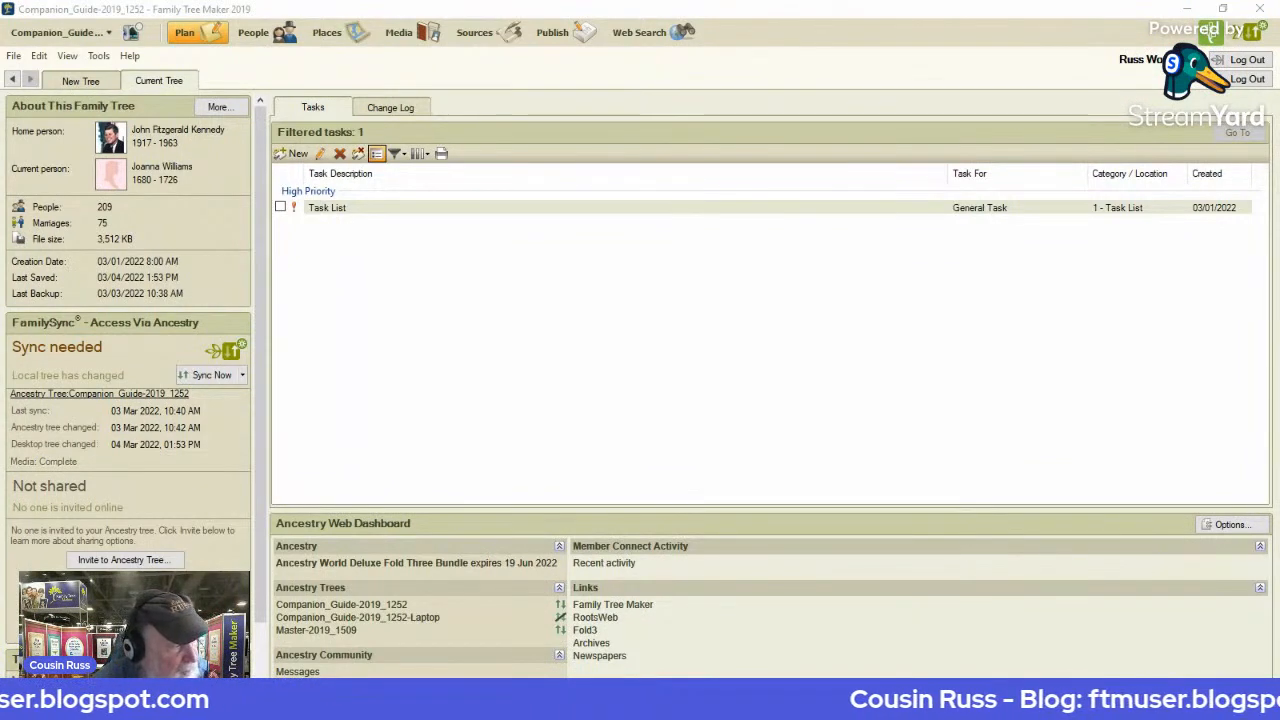
Filter the people index in tree view with the saved "1950 Preparation" filter.
click(255, 34)
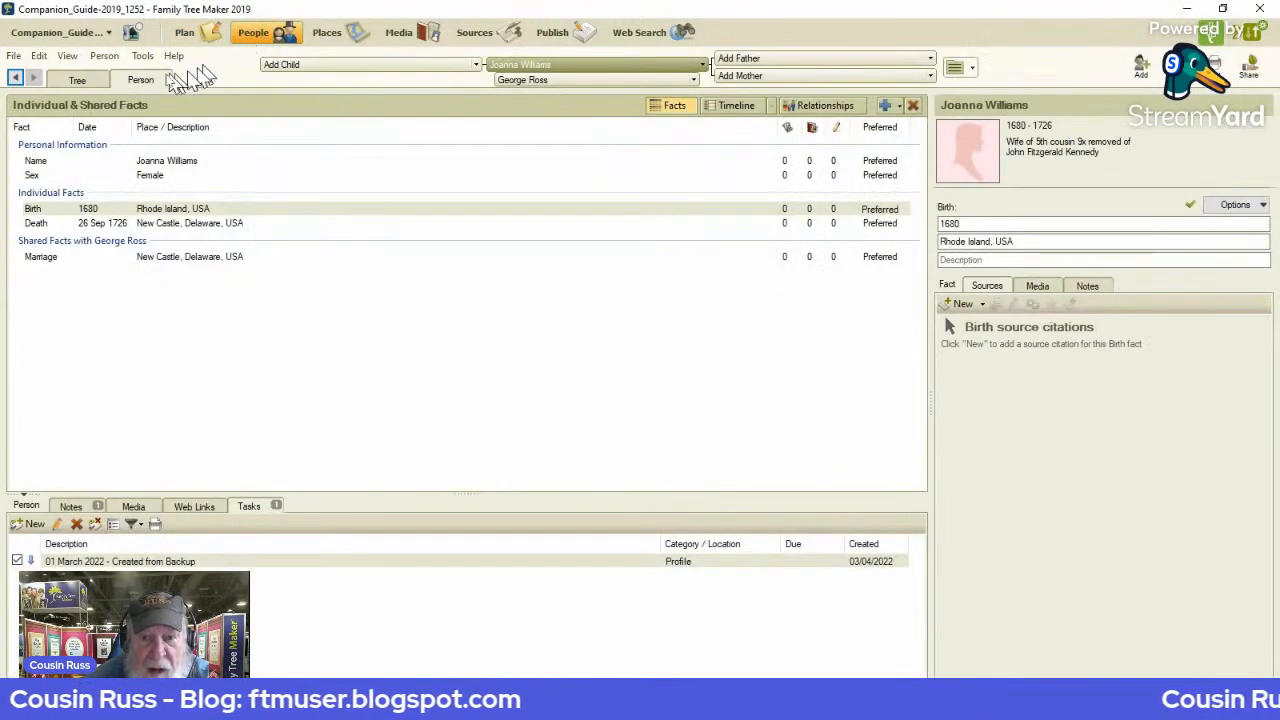
click(80, 82)
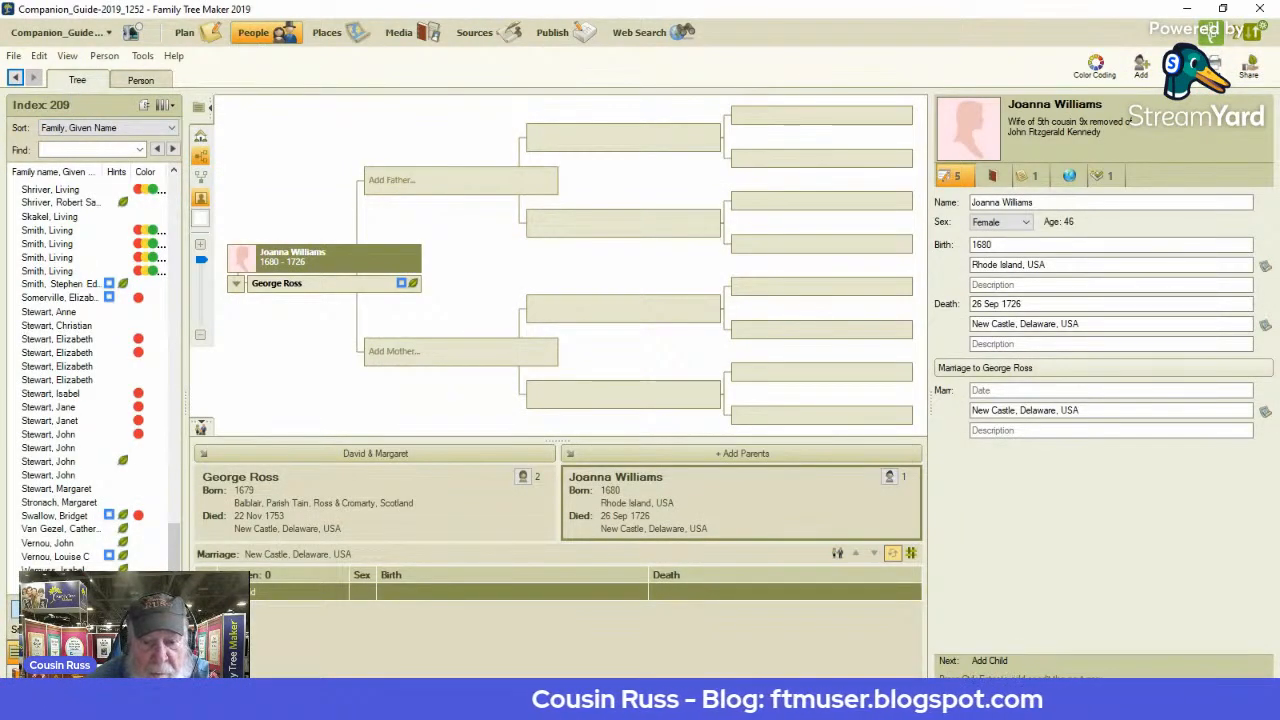
click(52, 609)
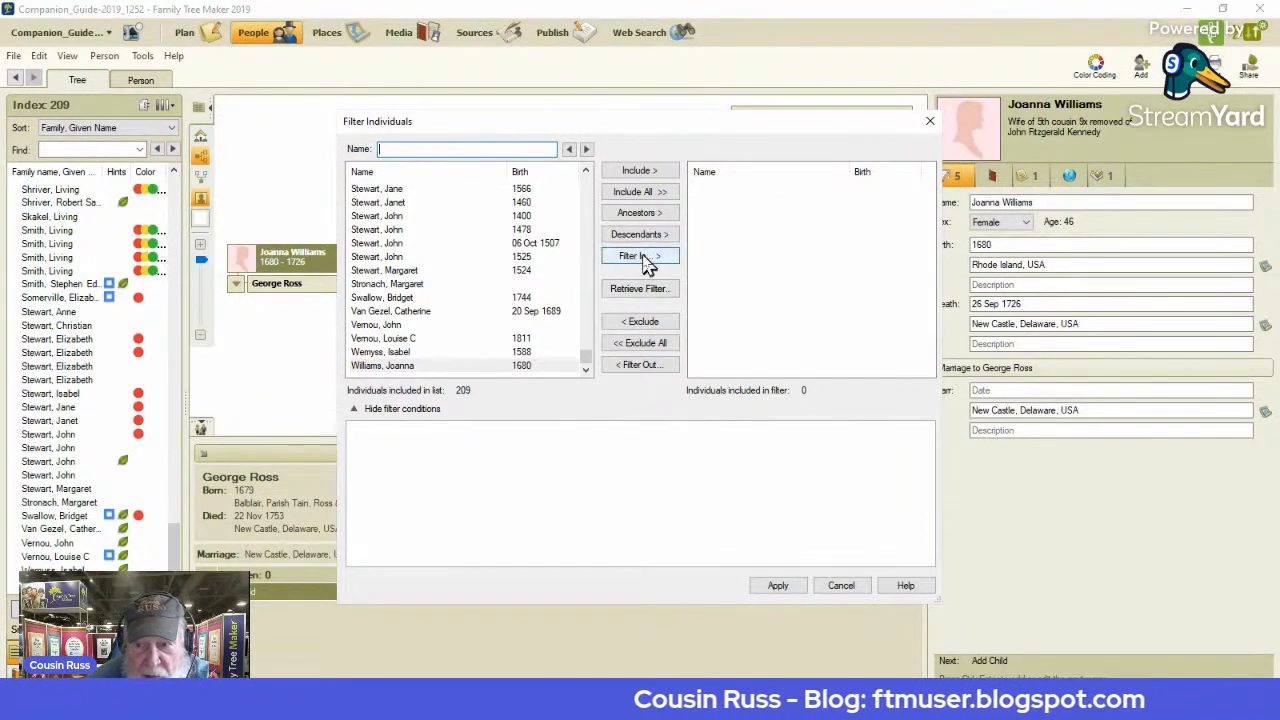
click(652, 290)
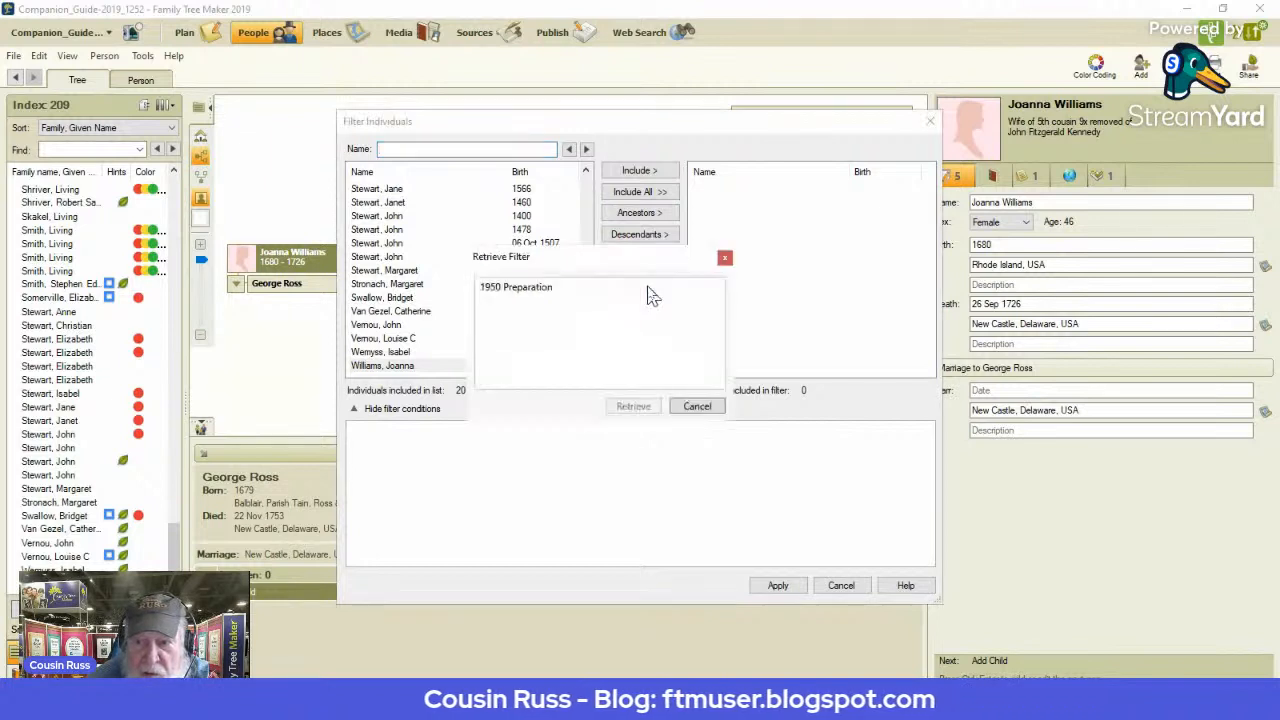
click(593, 289)
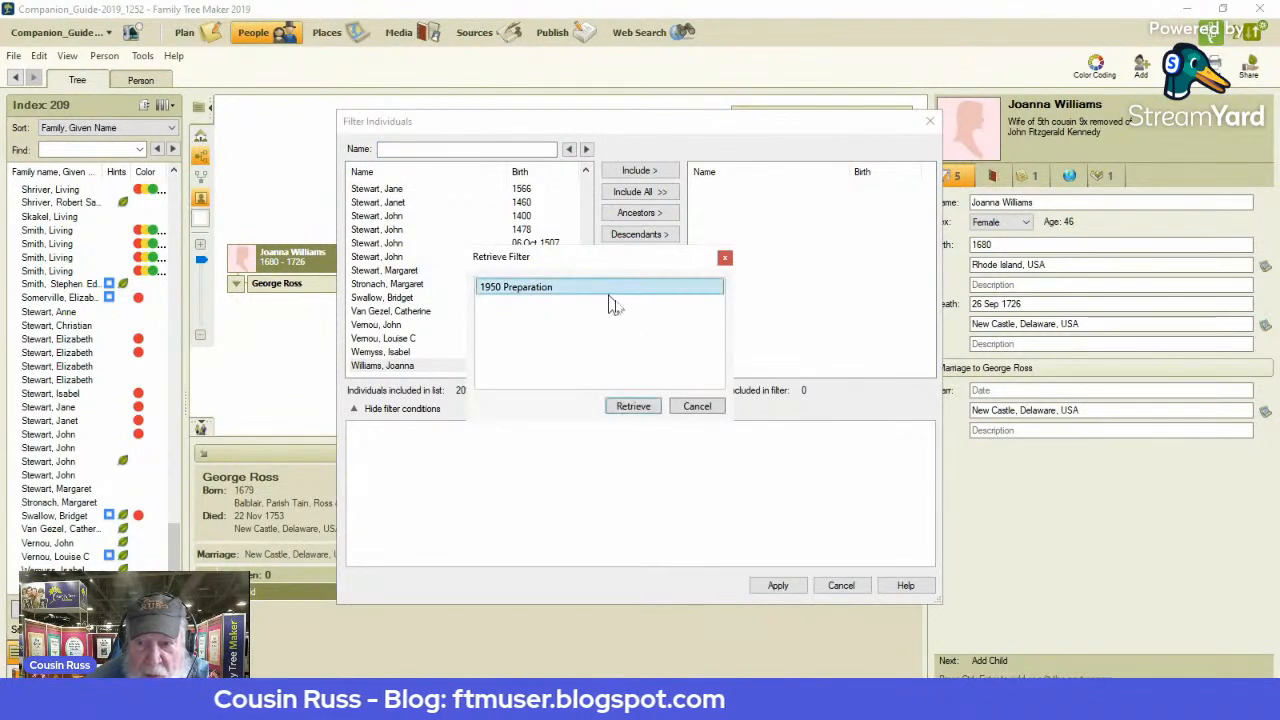
click(633, 406)
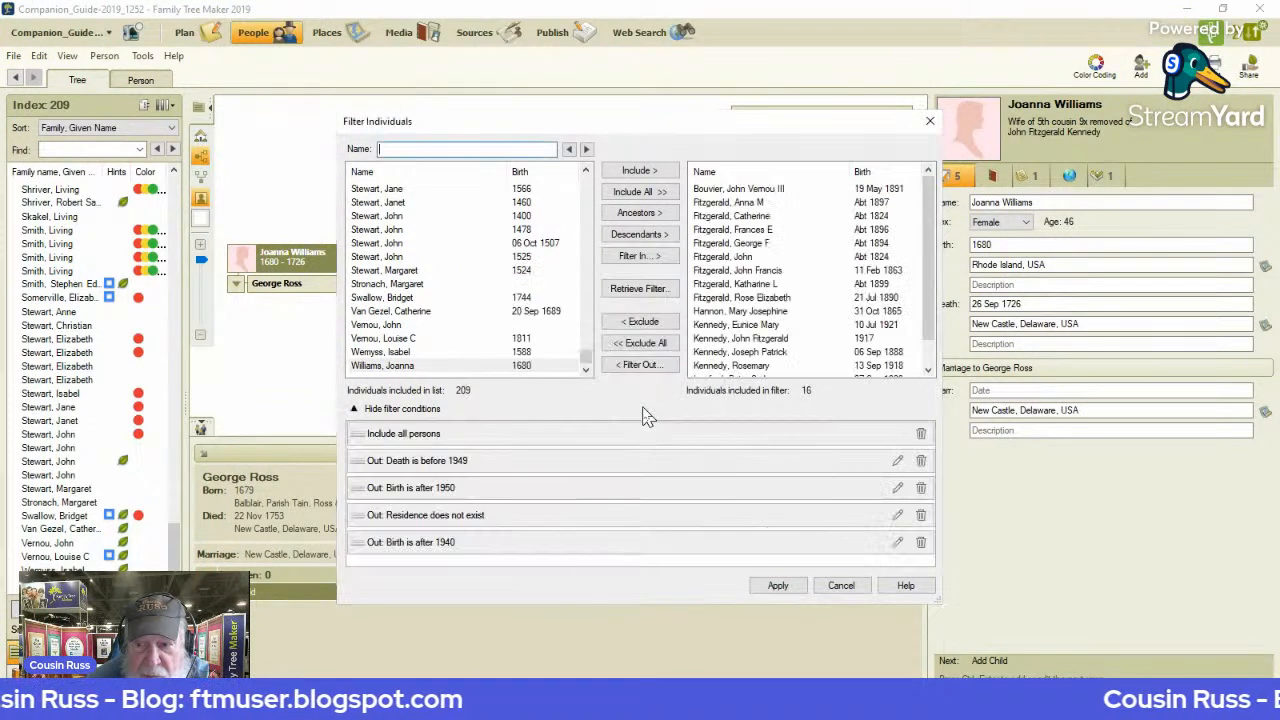
click(777, 586)
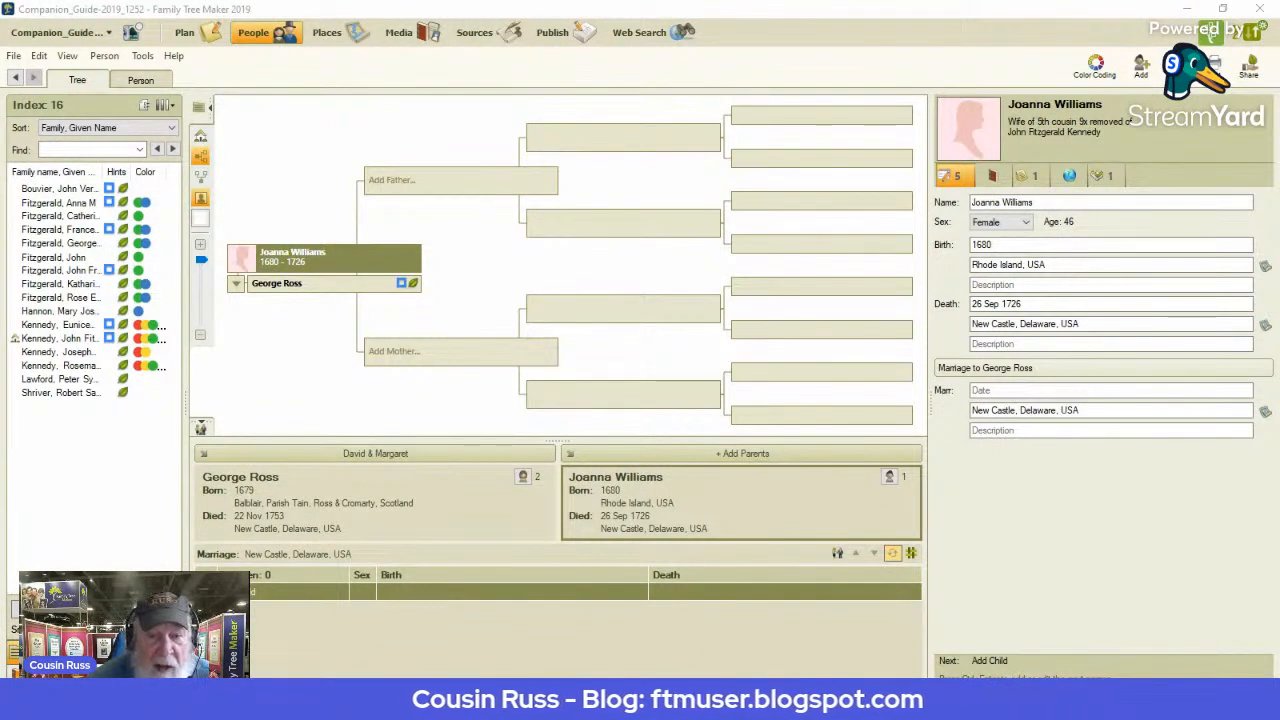
Select the first person in the filtered index and review his Find a Grave Index record on Ancestry in the browser.
click(71, 190)
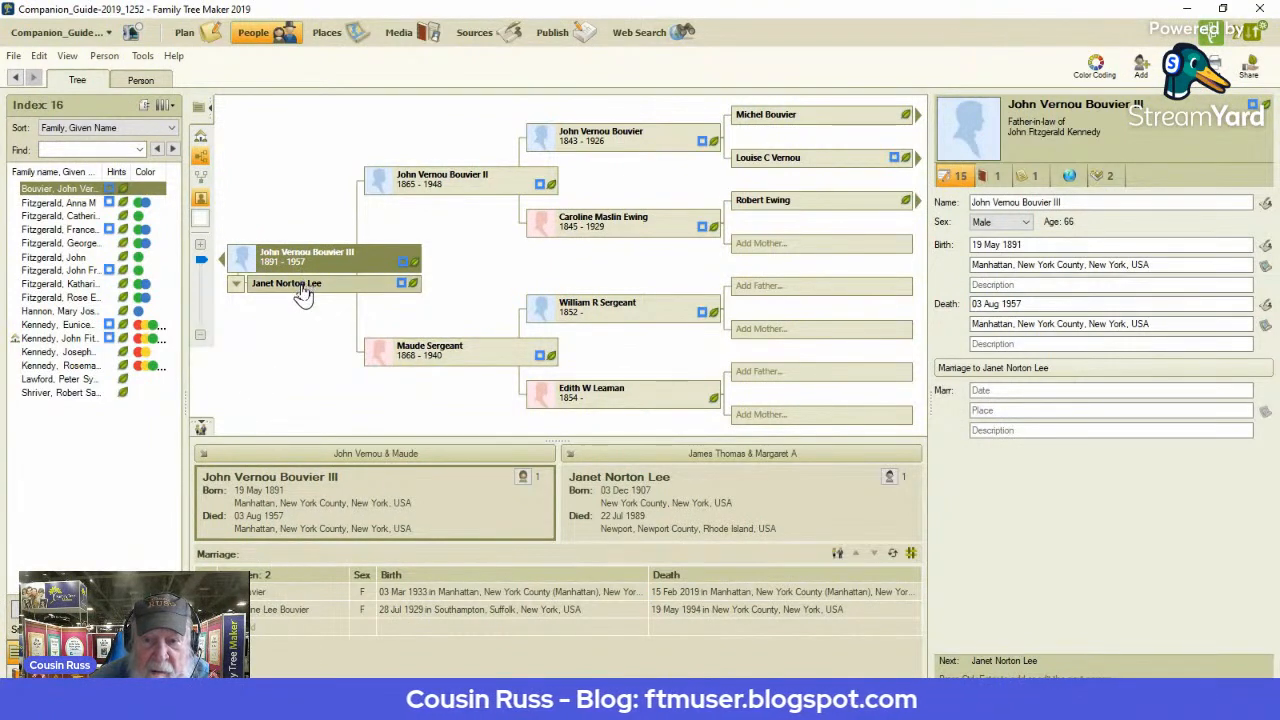
mouse_move(302, 287)
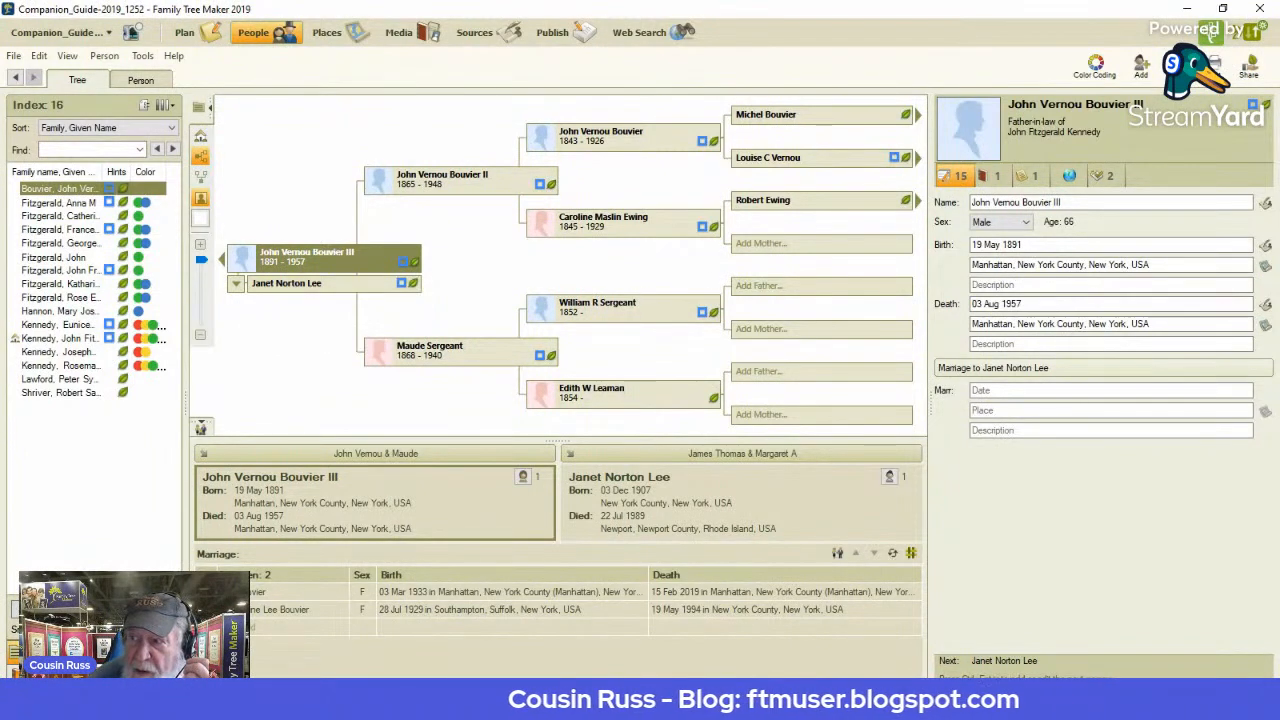
drag(1279, 134, 534, 100)
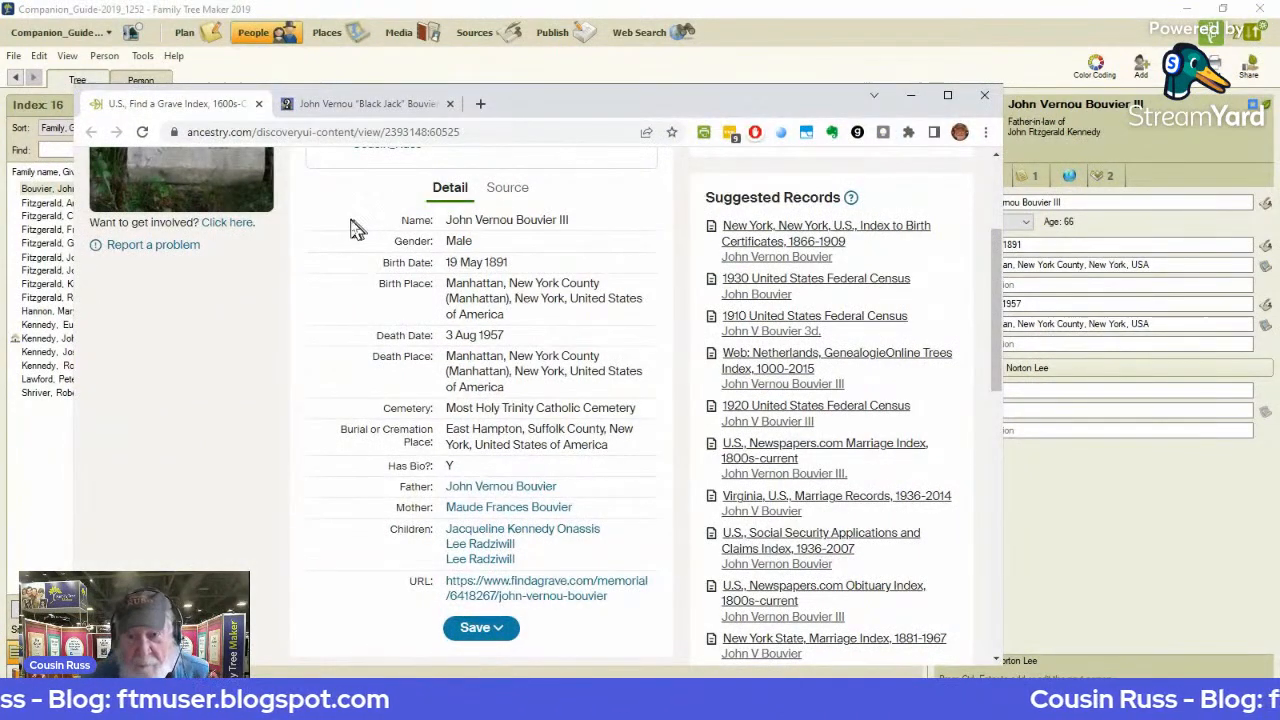
scroll(333, 237, up, 3)
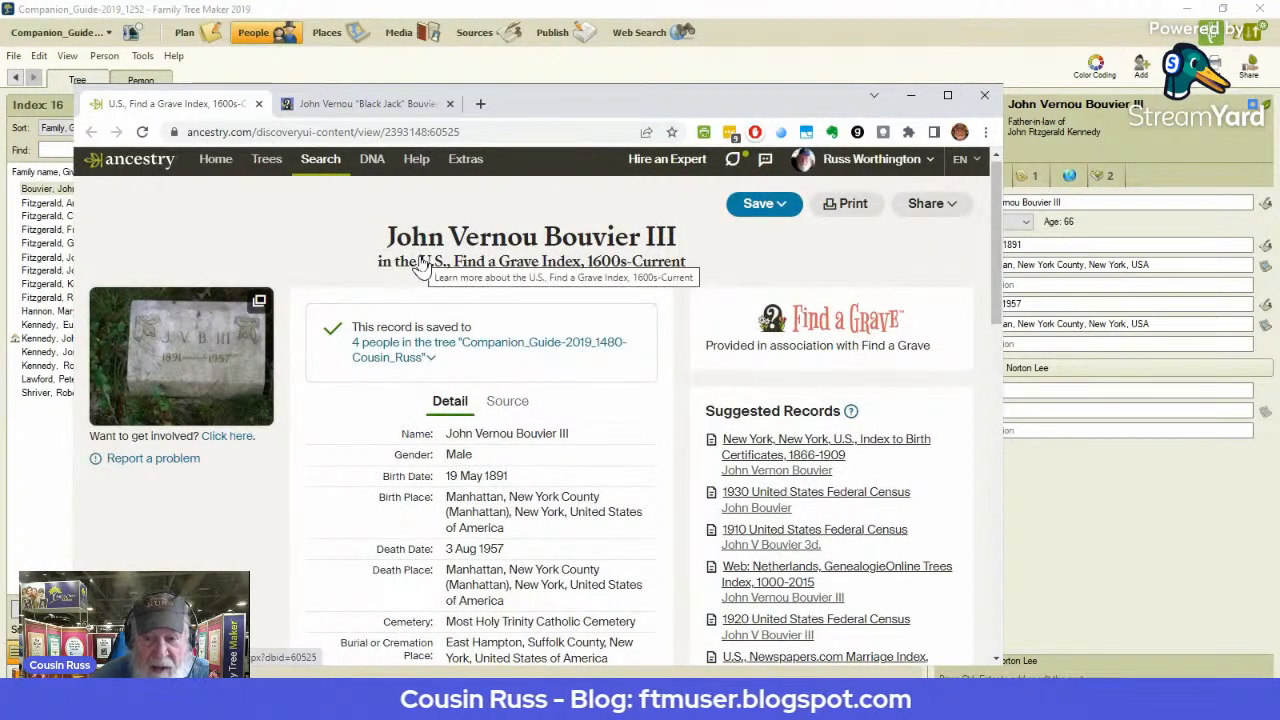
scroll(310, 405, down, 3)
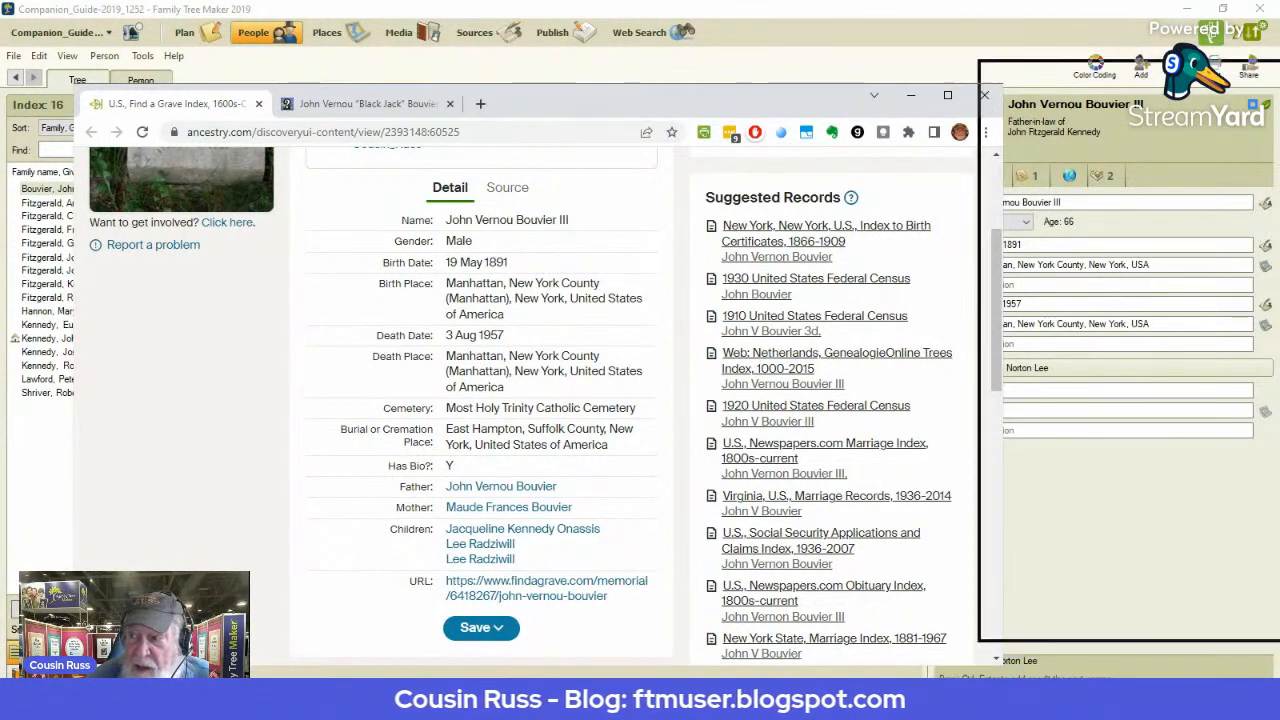
click(1222, 172)
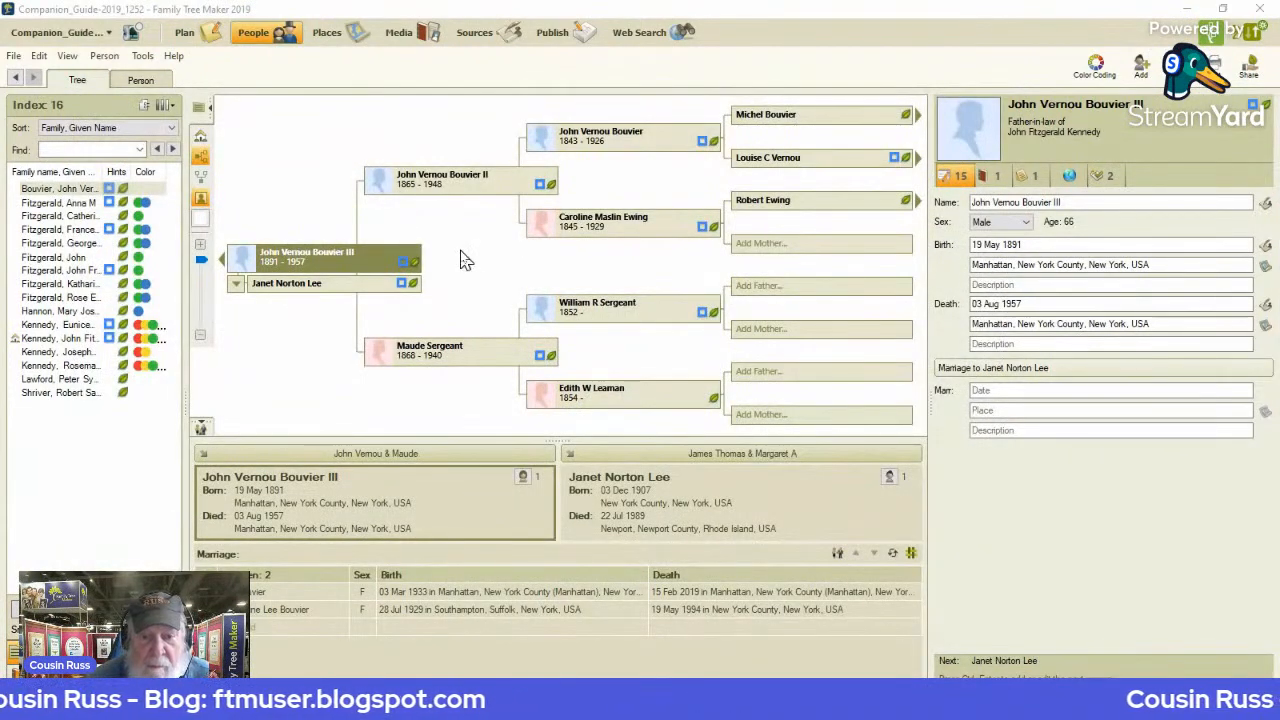
In this person's detailed view, copy the description of the "03 March 2022 - Find A Grave Index" task, leaving the task unedited.
click(350, 495)
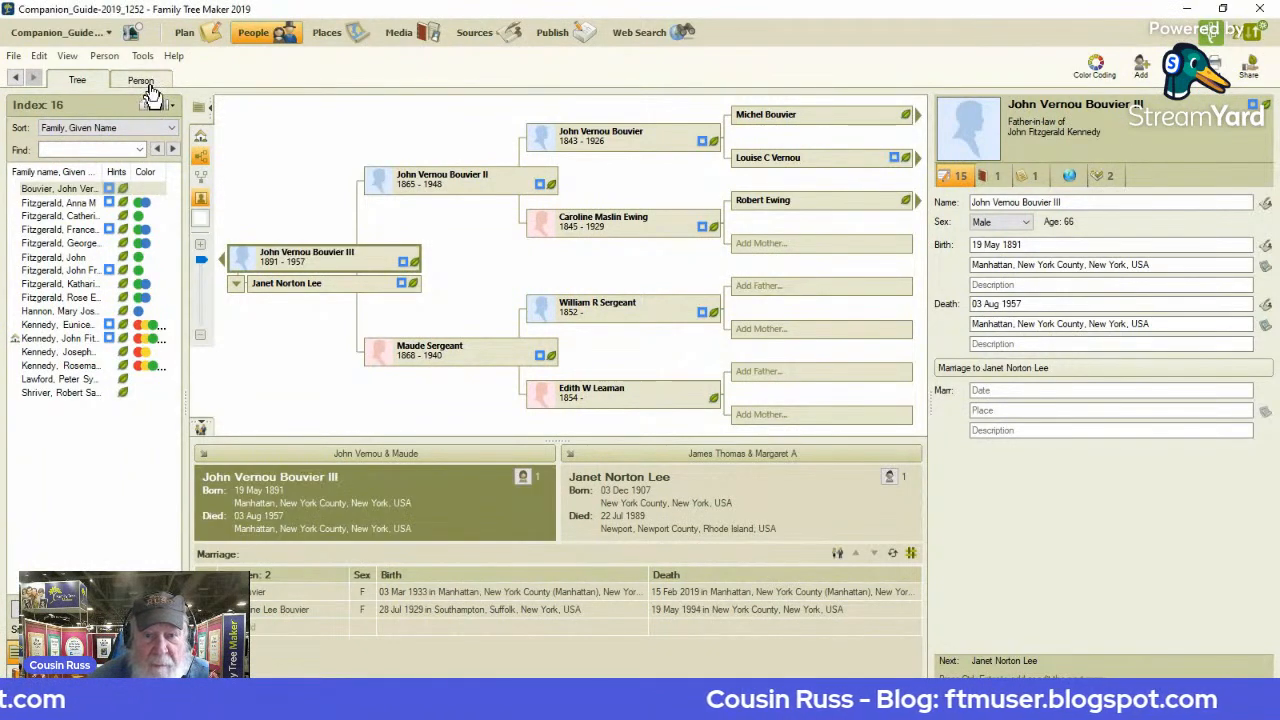
click(145, 84)
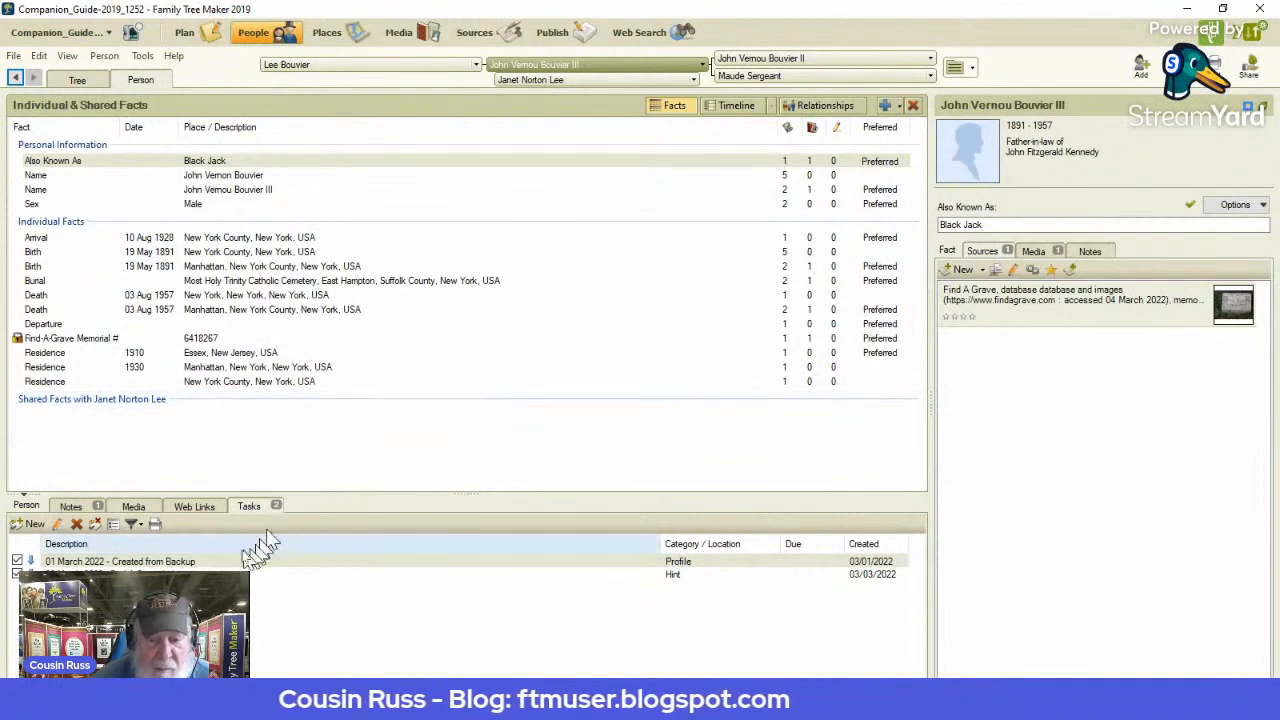
click(199, 573)
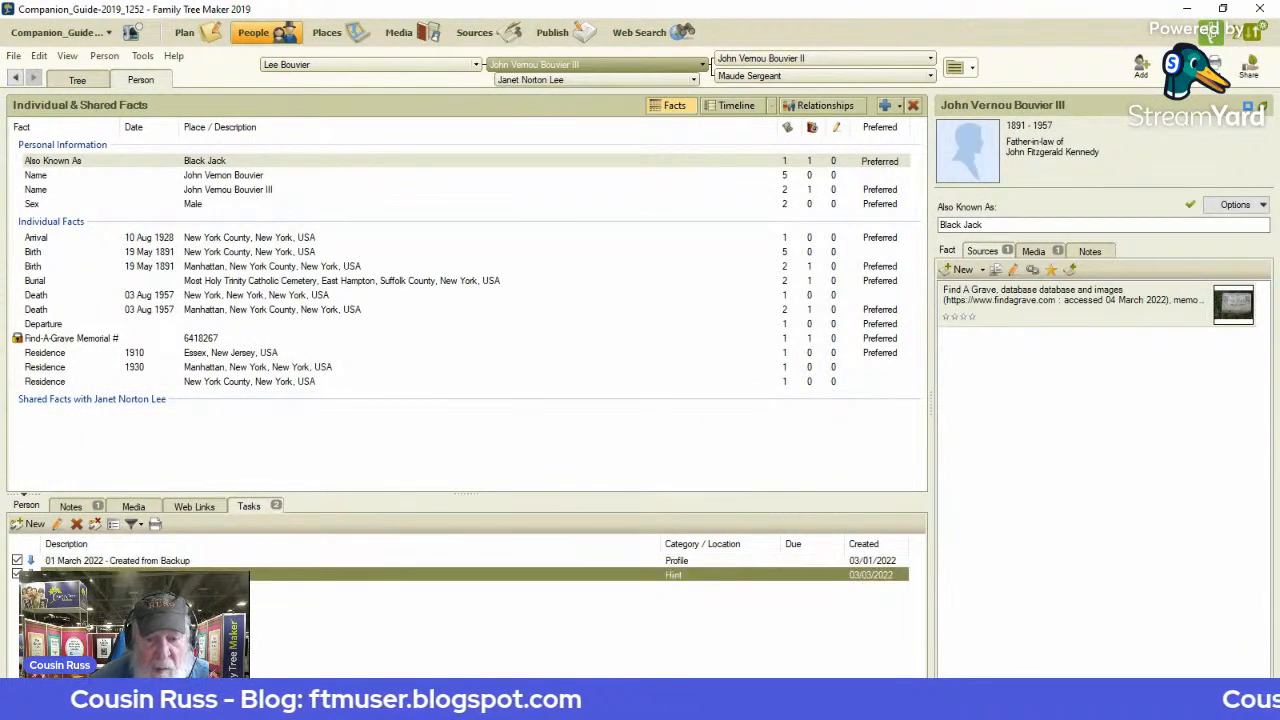
double_click(199, 573)
key(ctrl+c)
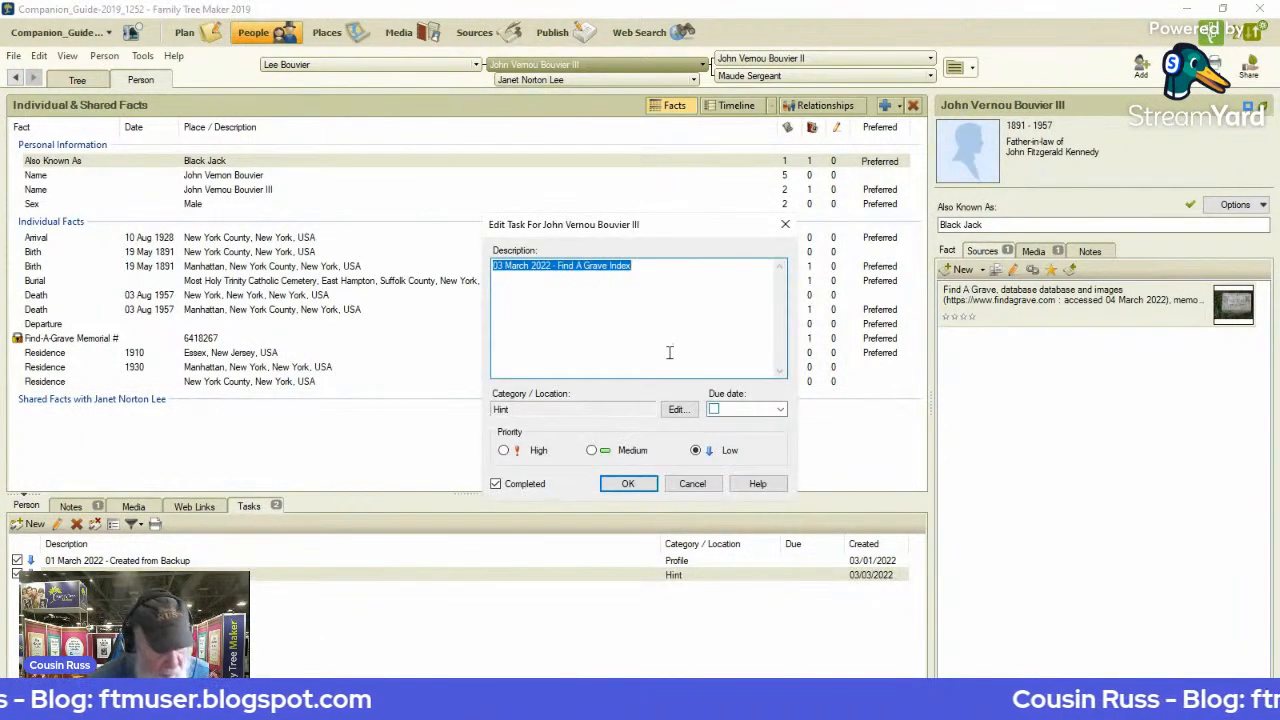
click(688, 484)
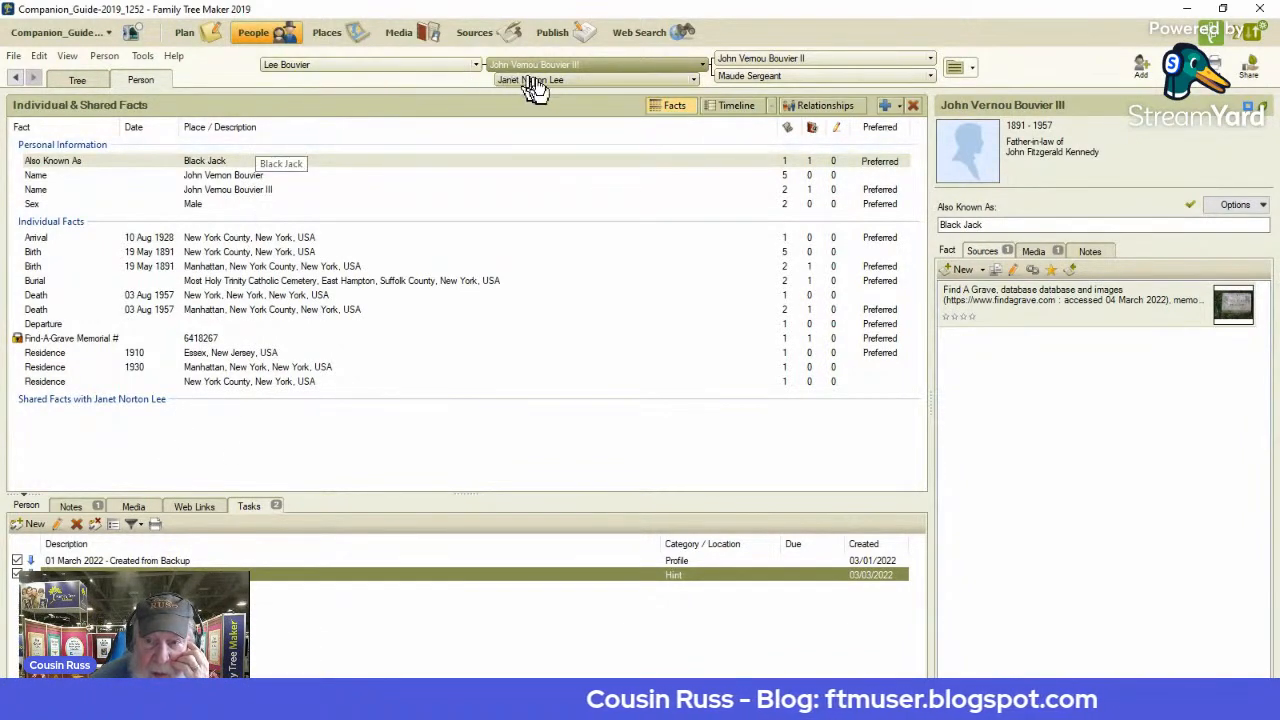
Go to this person's father and add the copied line "03 March 2022 - Find A Grave Index" as a second bullet in his person notes.
click(766, 62)
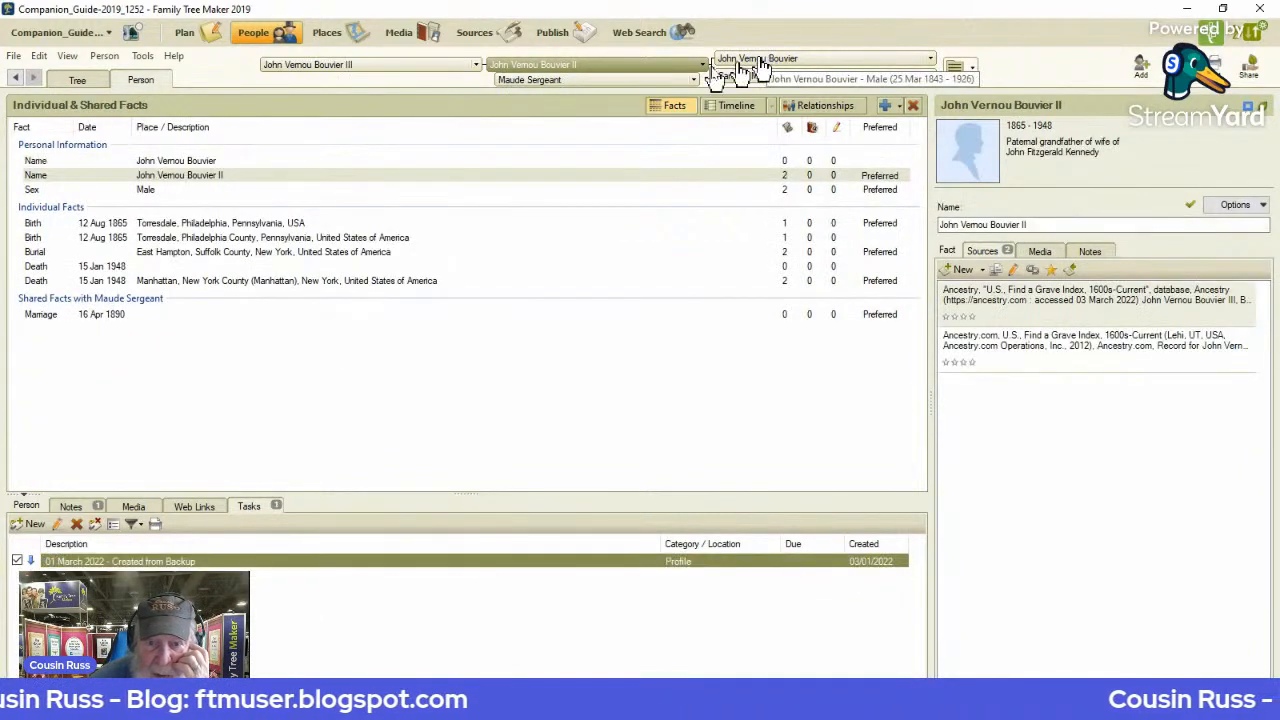
click(439, 182)
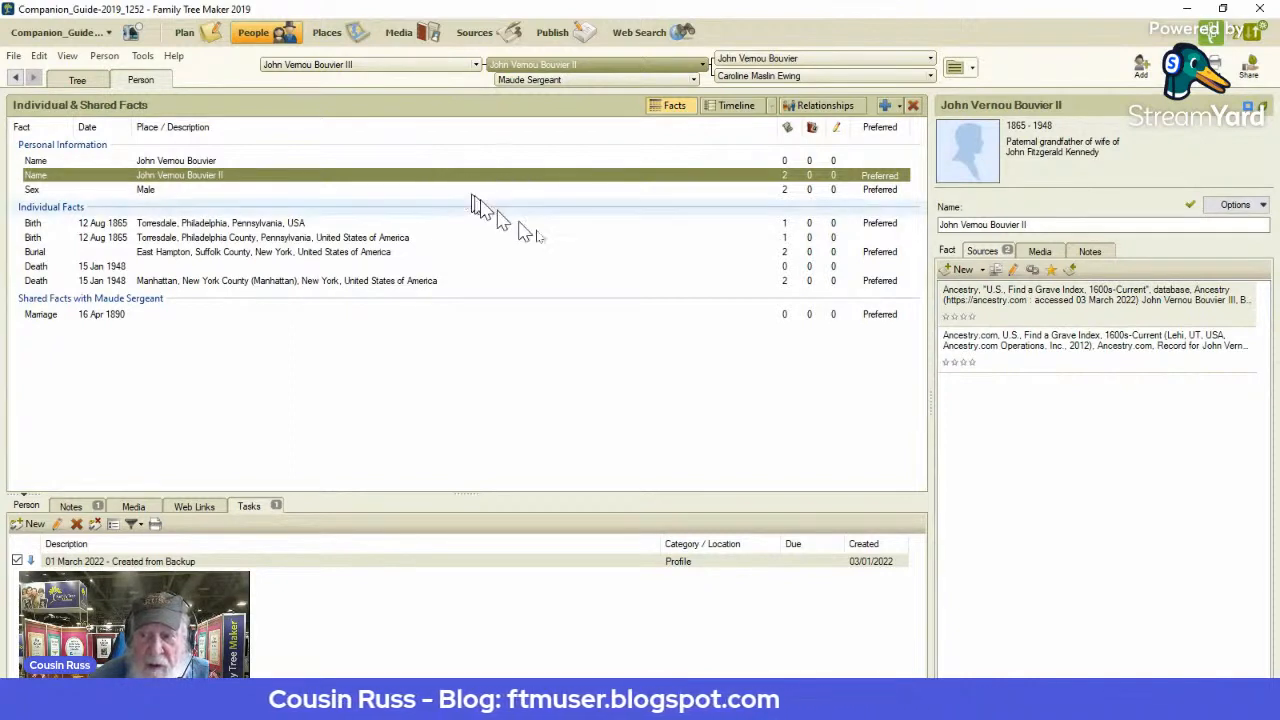
click(1049, 298)
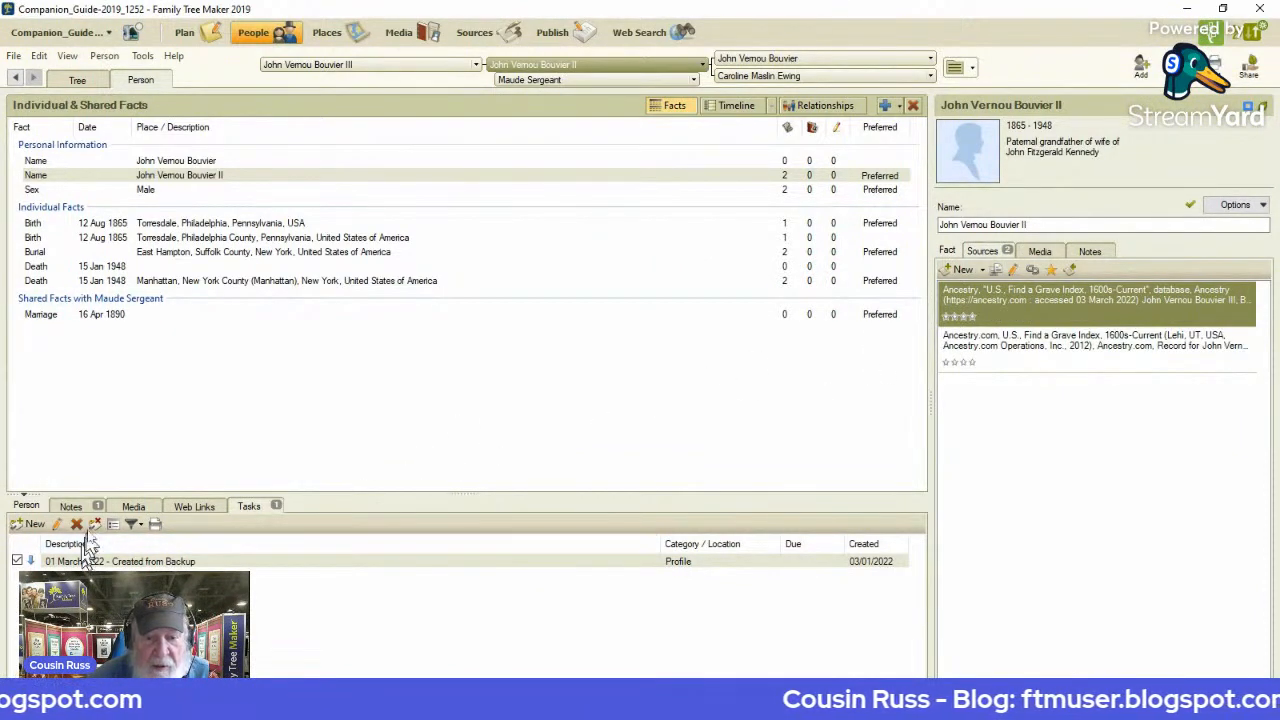
click(76, 508)
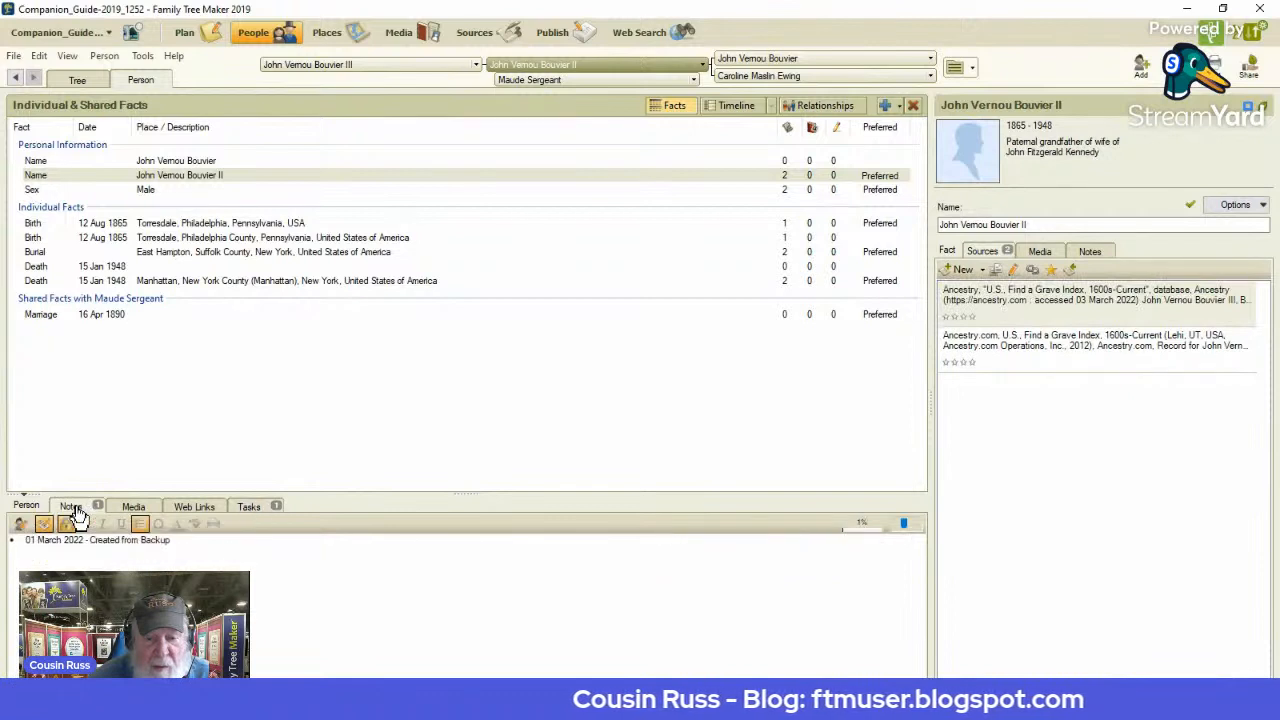
click(186, 546)
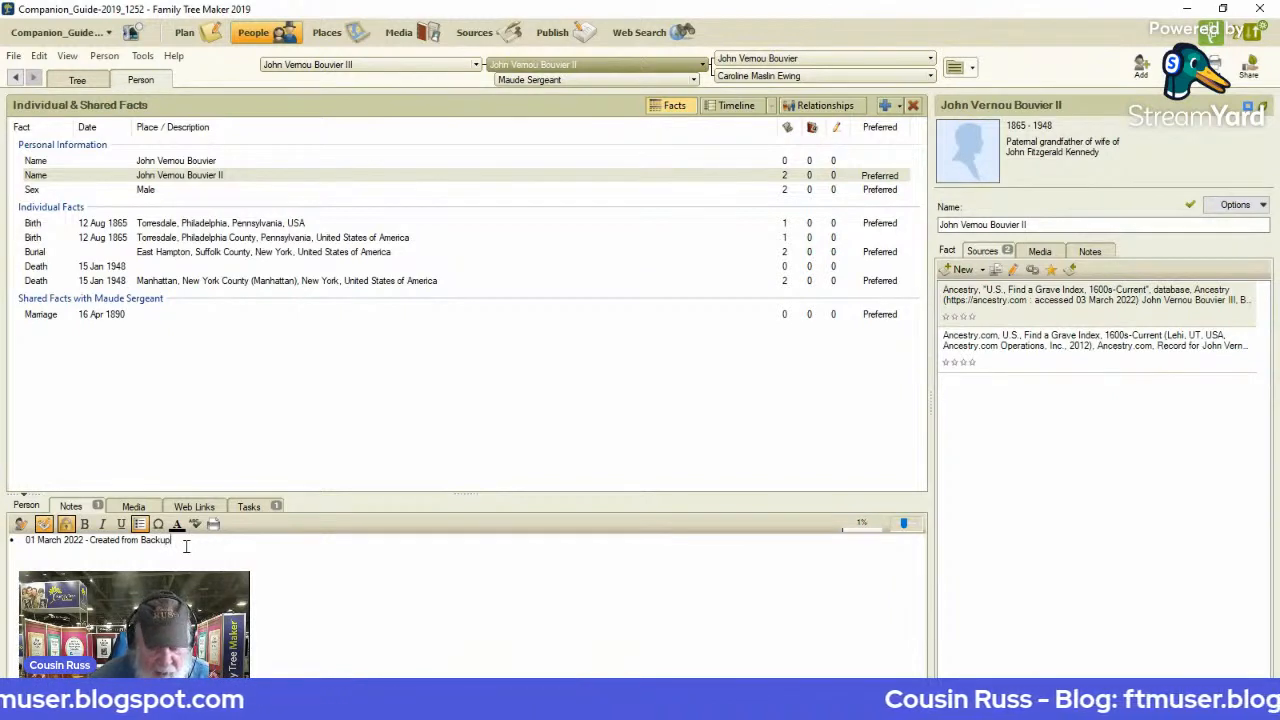
key(Return)
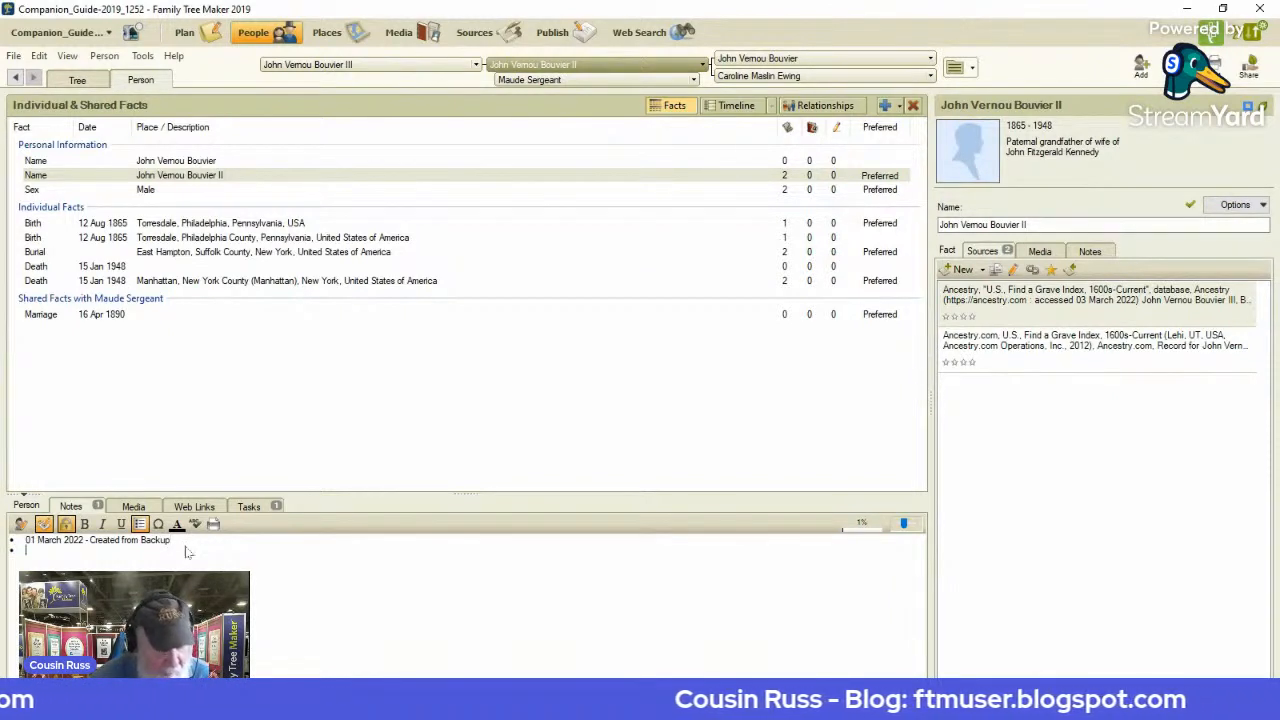
key(ctrl+v)
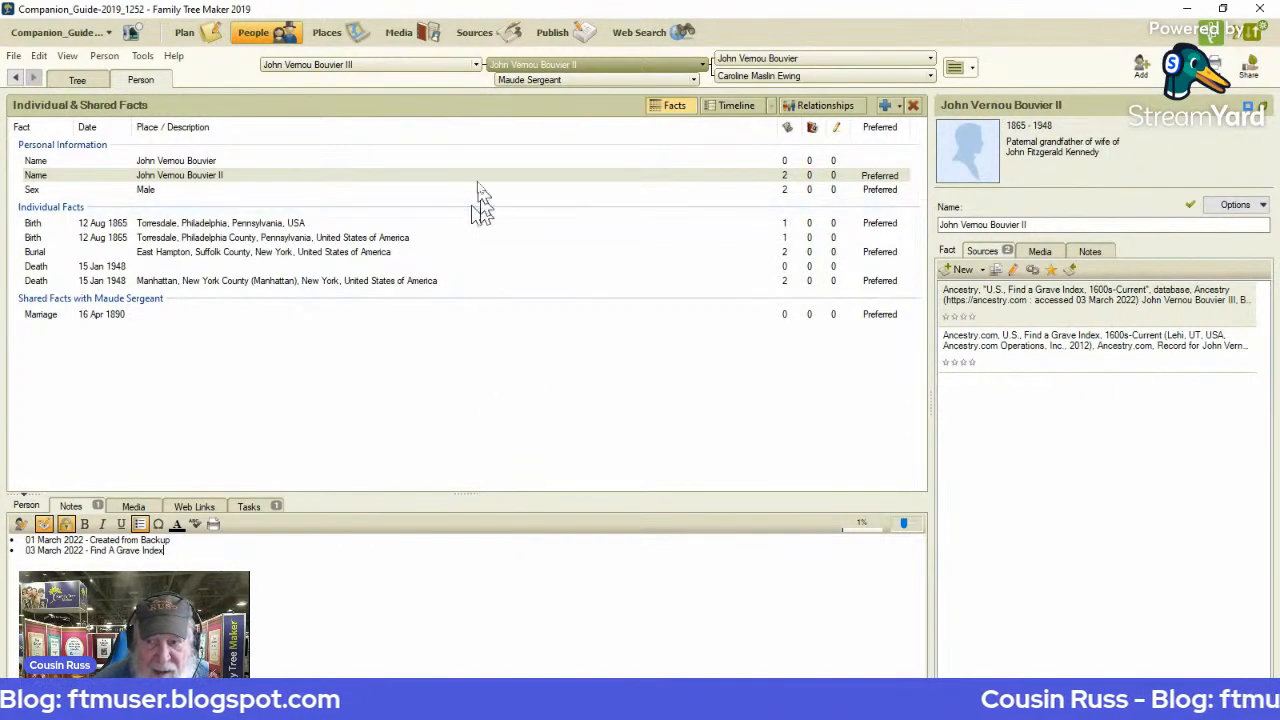
Examine the source citations attached to the father's two name facts and his sex fact.
click(380, 163)
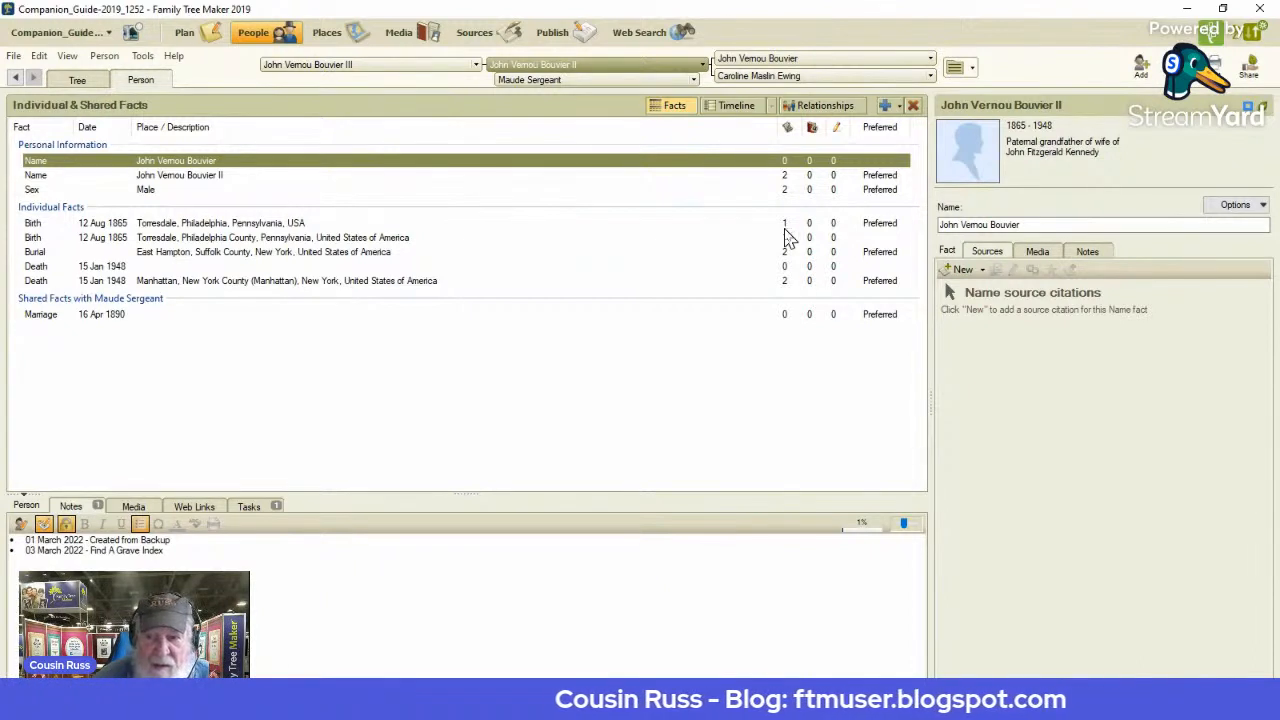
click(794, 178)
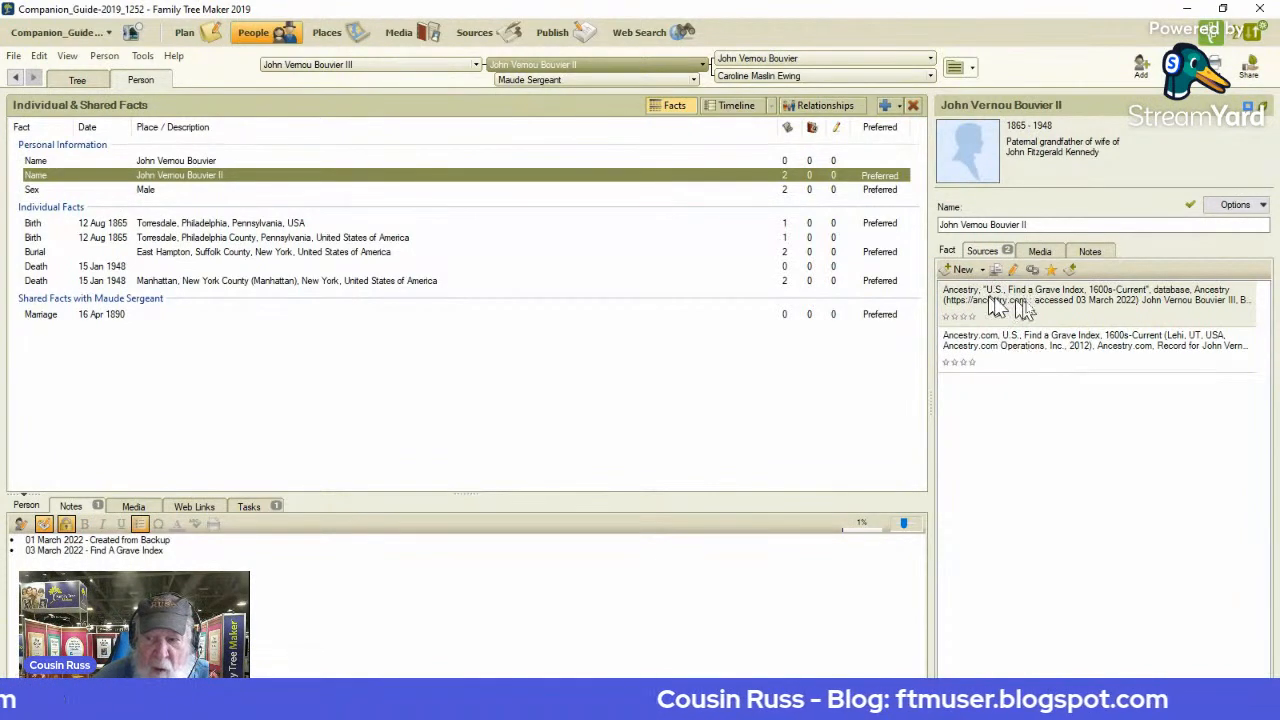
click(778, 190)
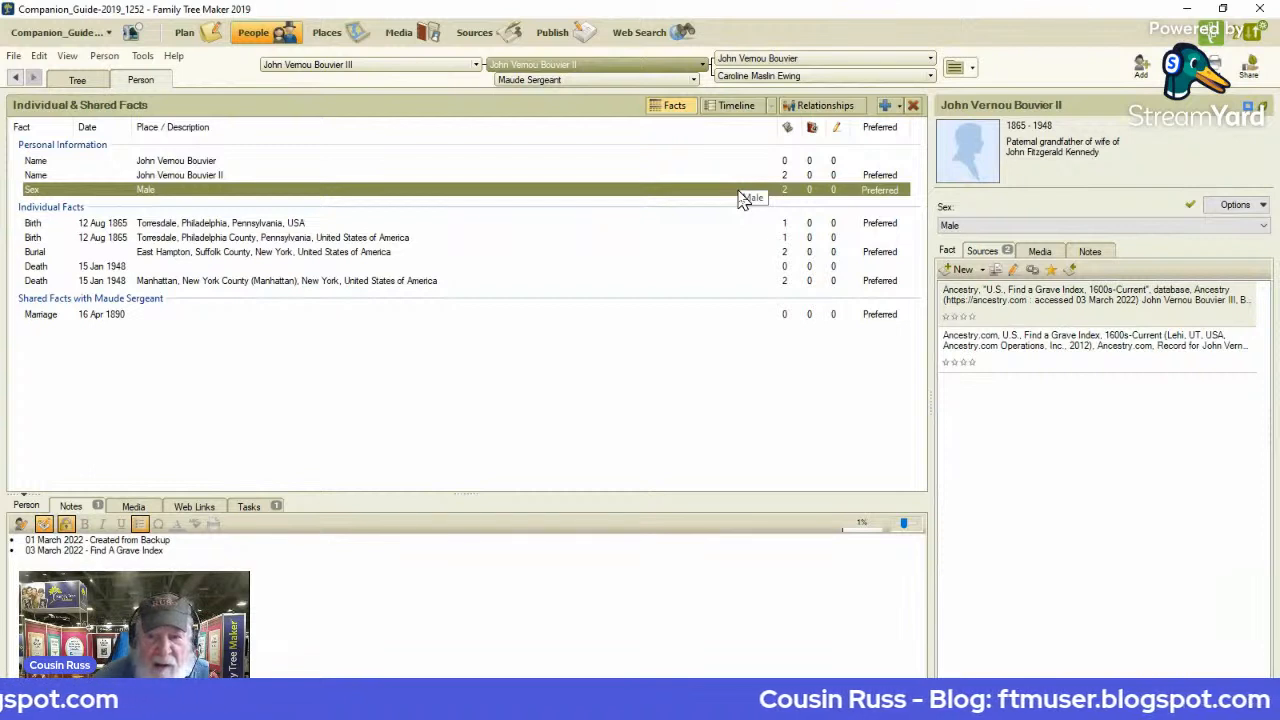
Change the preferred birth fact's place to "Torresdale, Philadelphia County, Pennsylvania, USA".
click(781, 228)
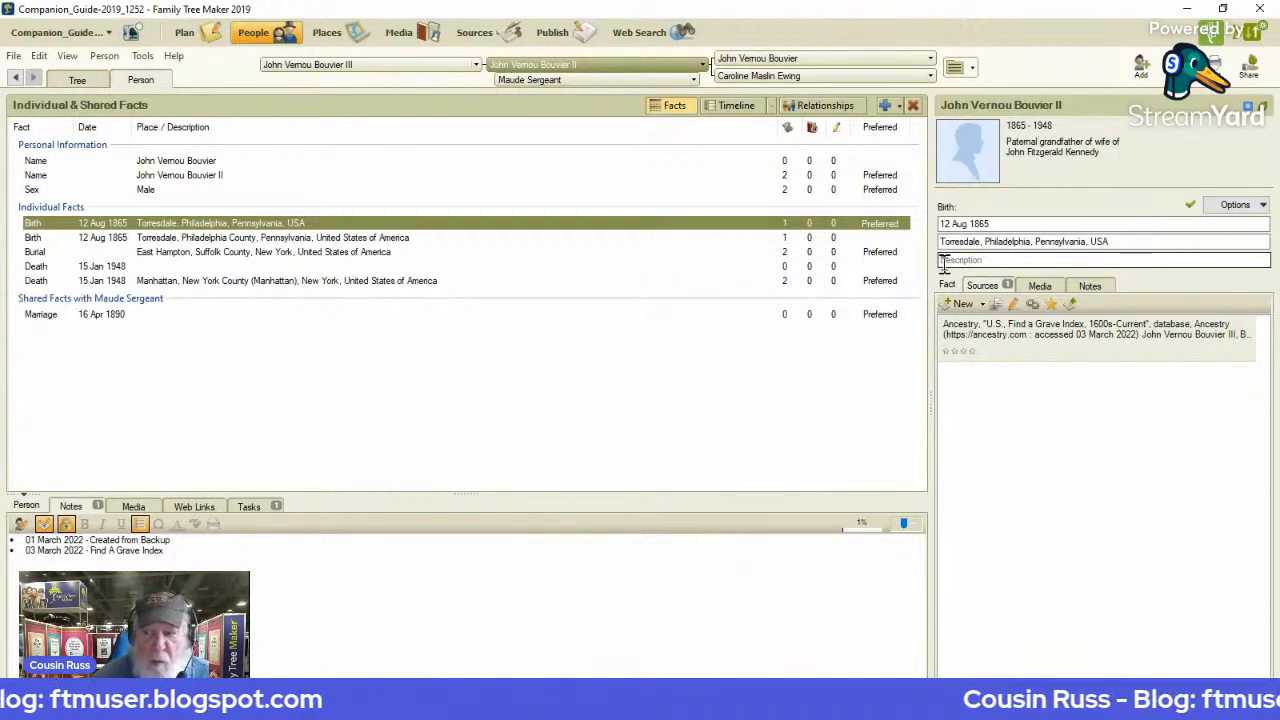
click(1128, 241)
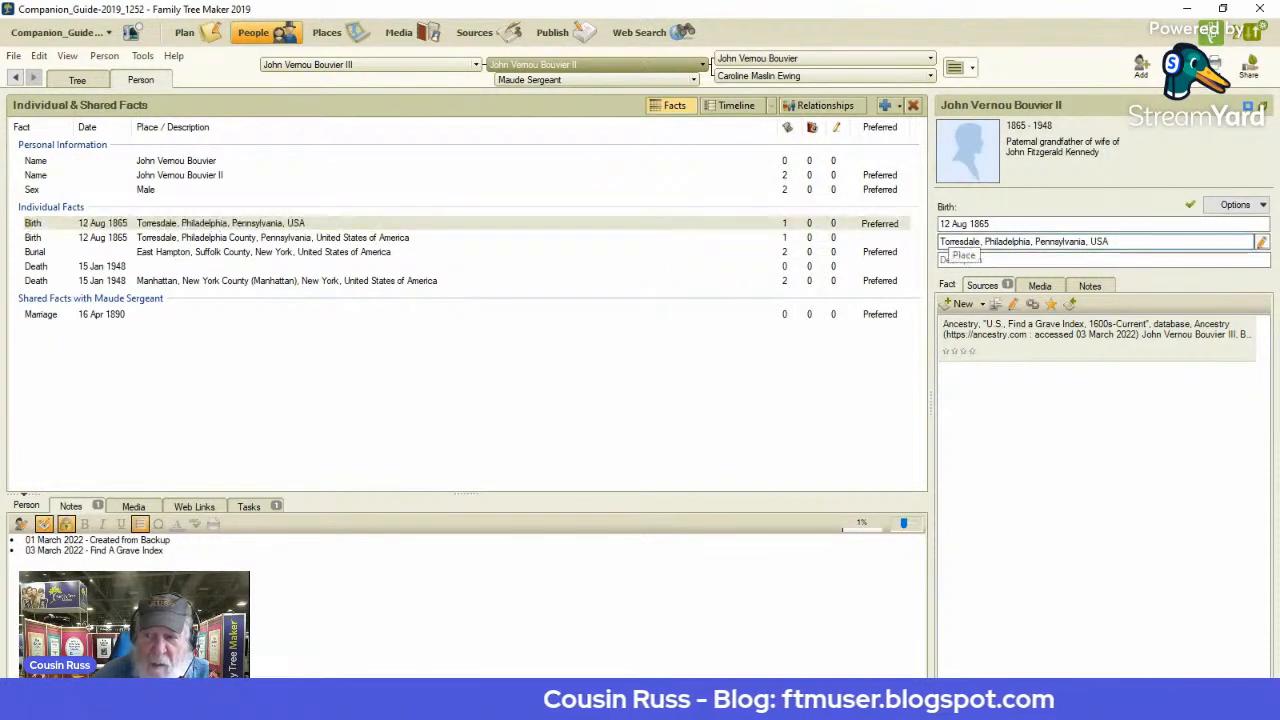
click(1177, 258)
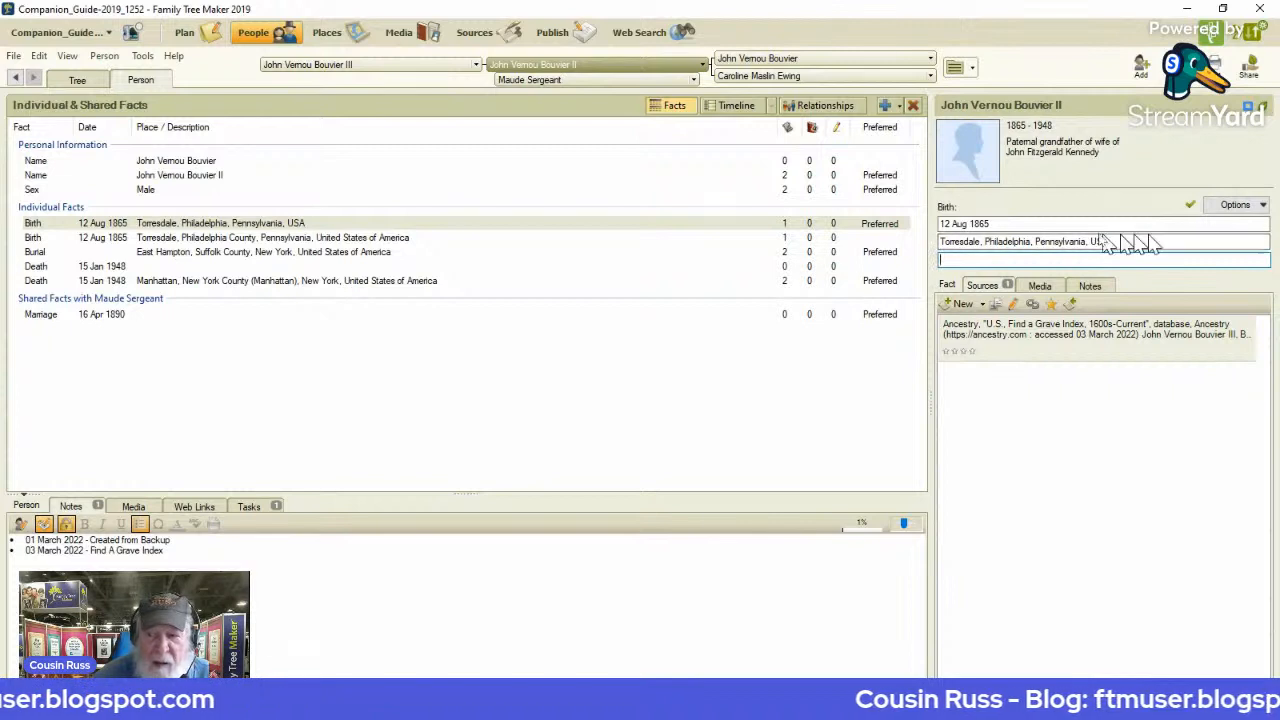
click(1027, 242)
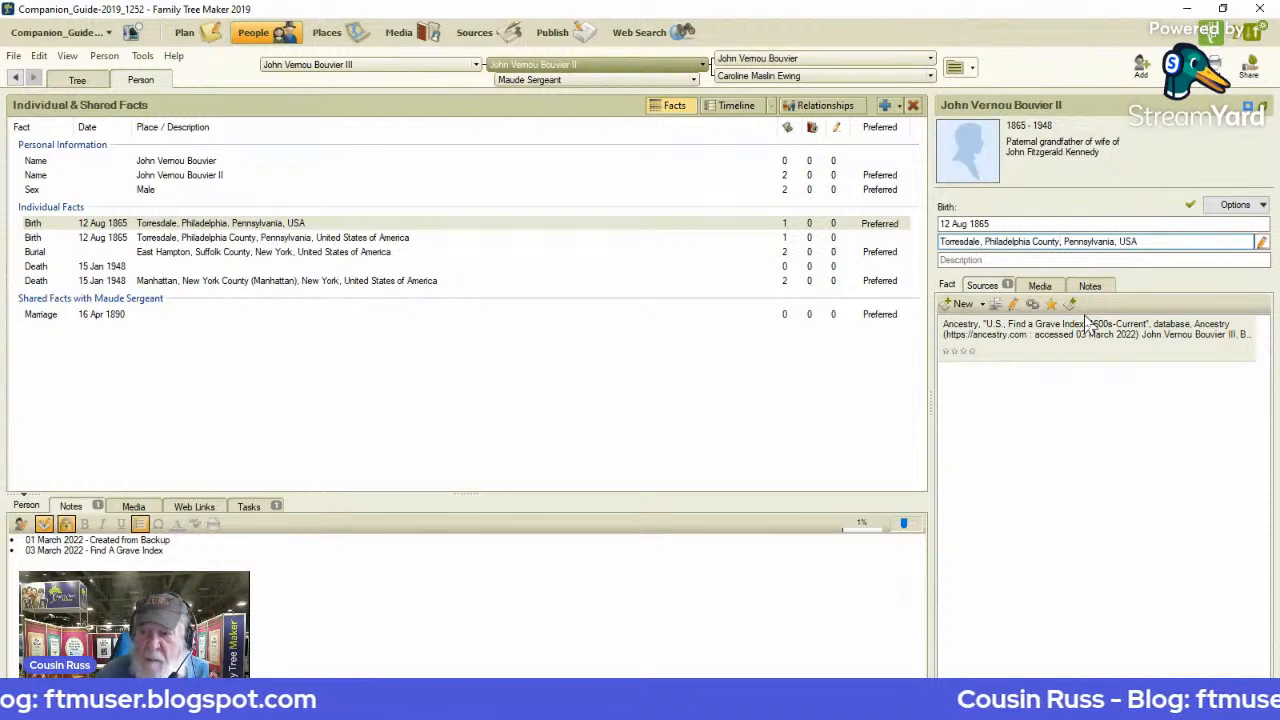
key(Tab)
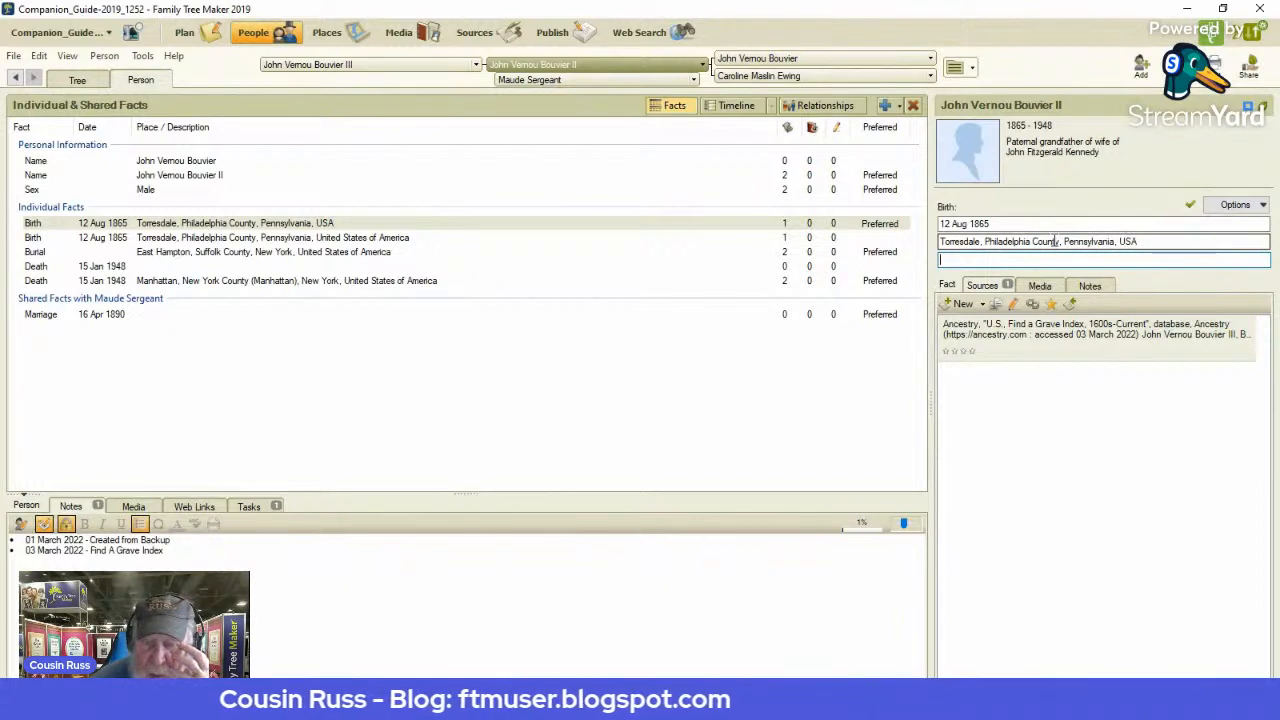
Merge the two duplicate 12 Aug 1865 birth facts, keeping the place "Torresdale, Philadelphia County, Pennsylvania, USA".
click(1038, 340)
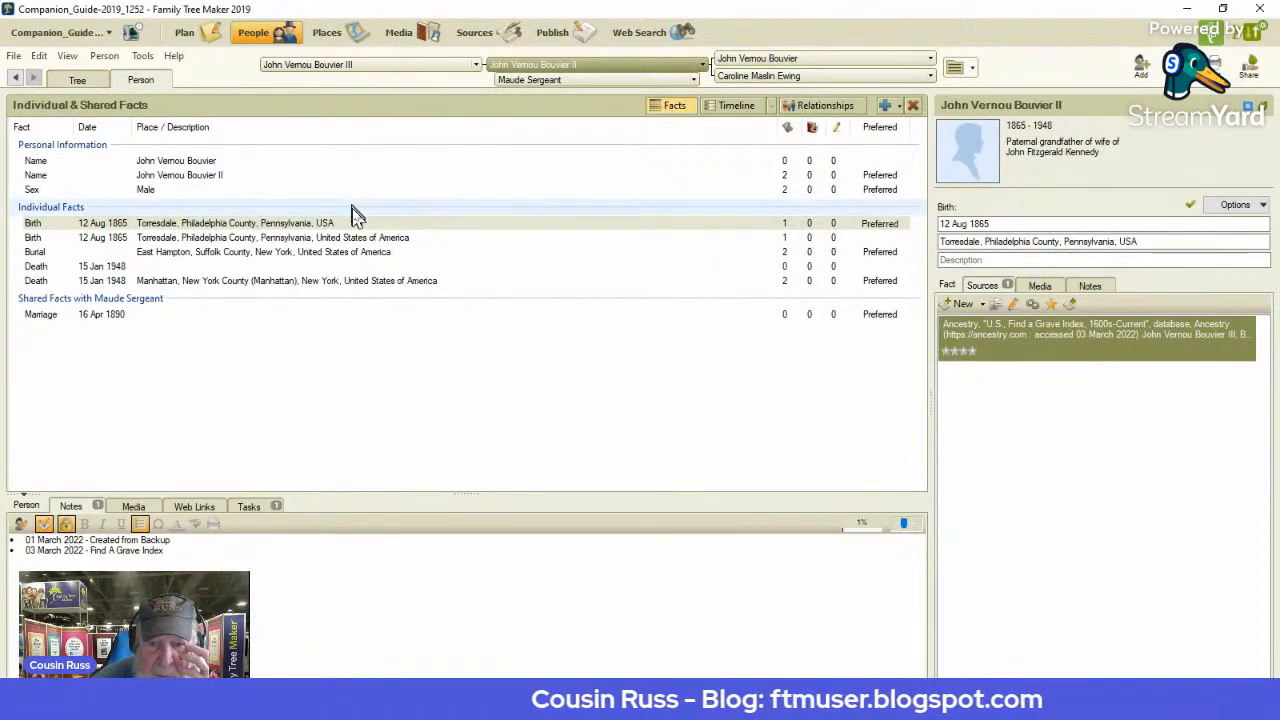
click(350, 248)
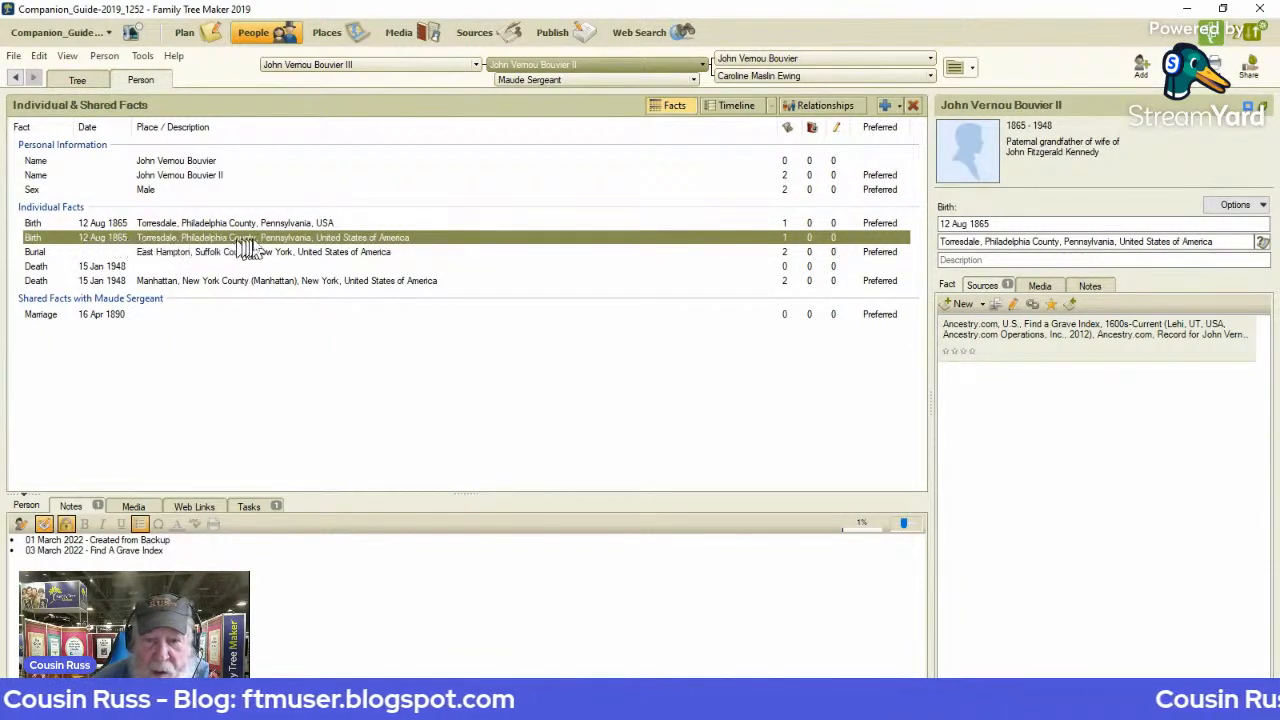
right_click(357, 249)
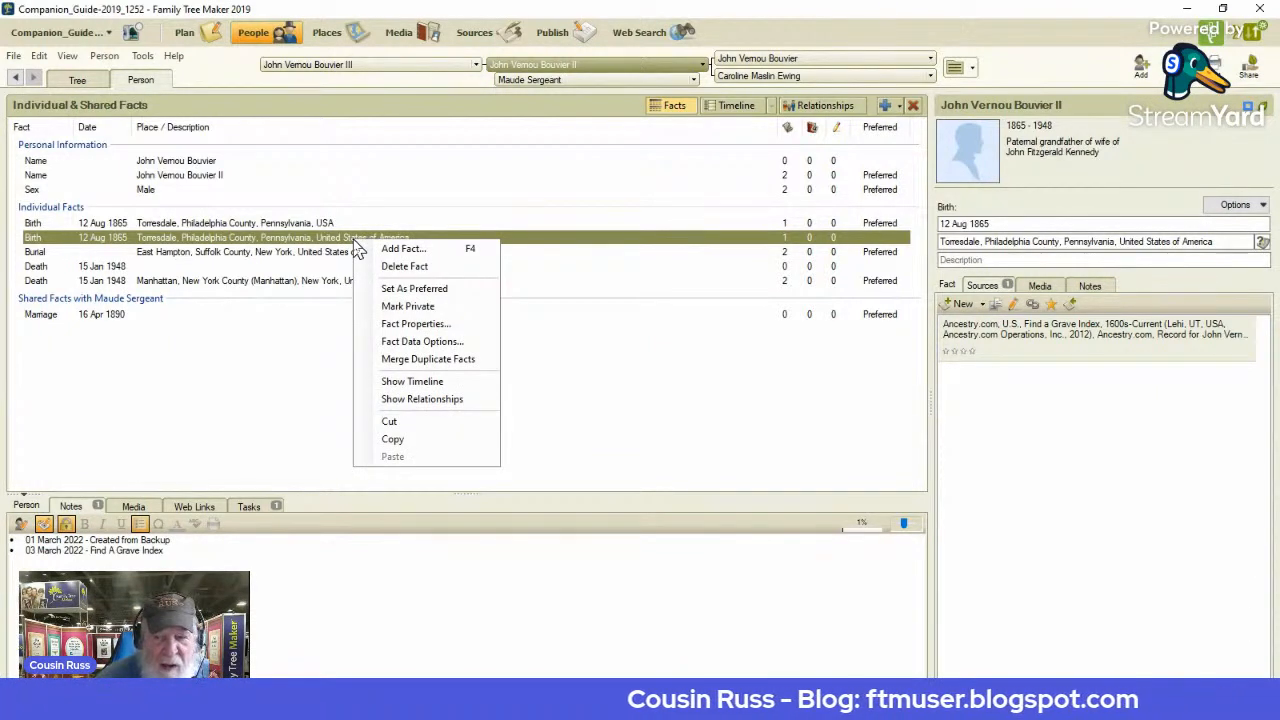
click(400, 359)
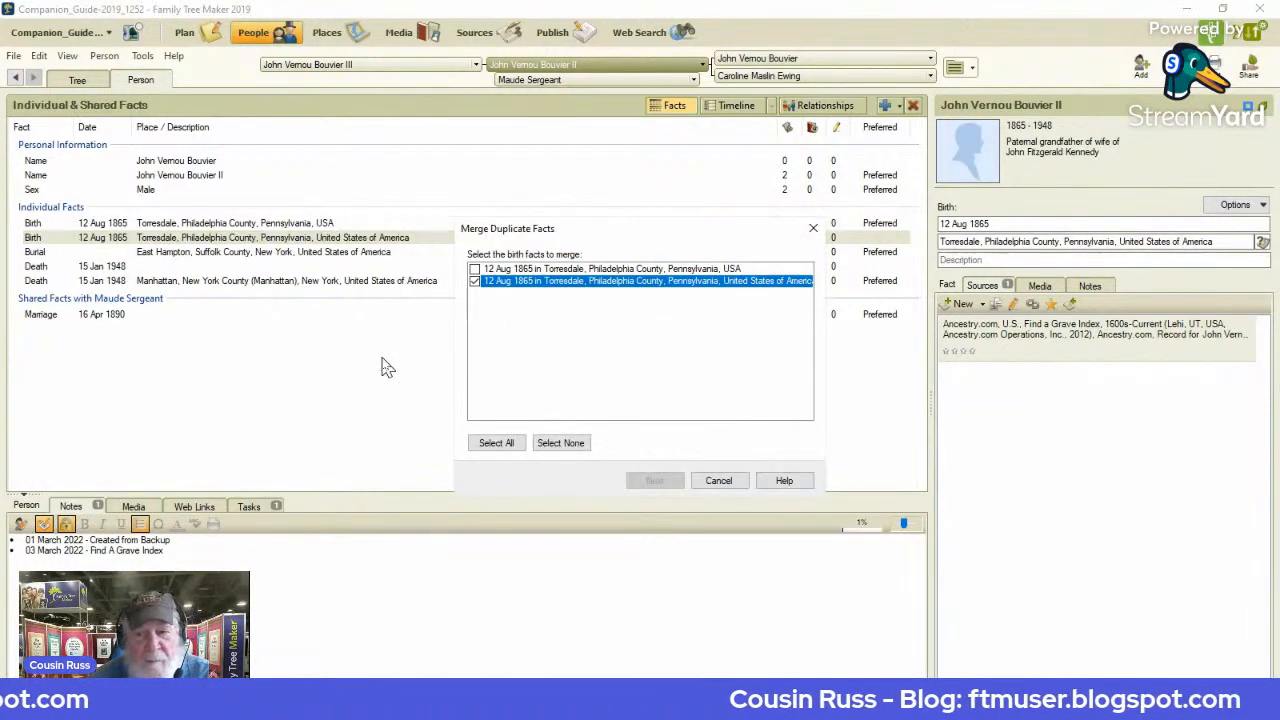
click(475, 269)
click(476, 281)
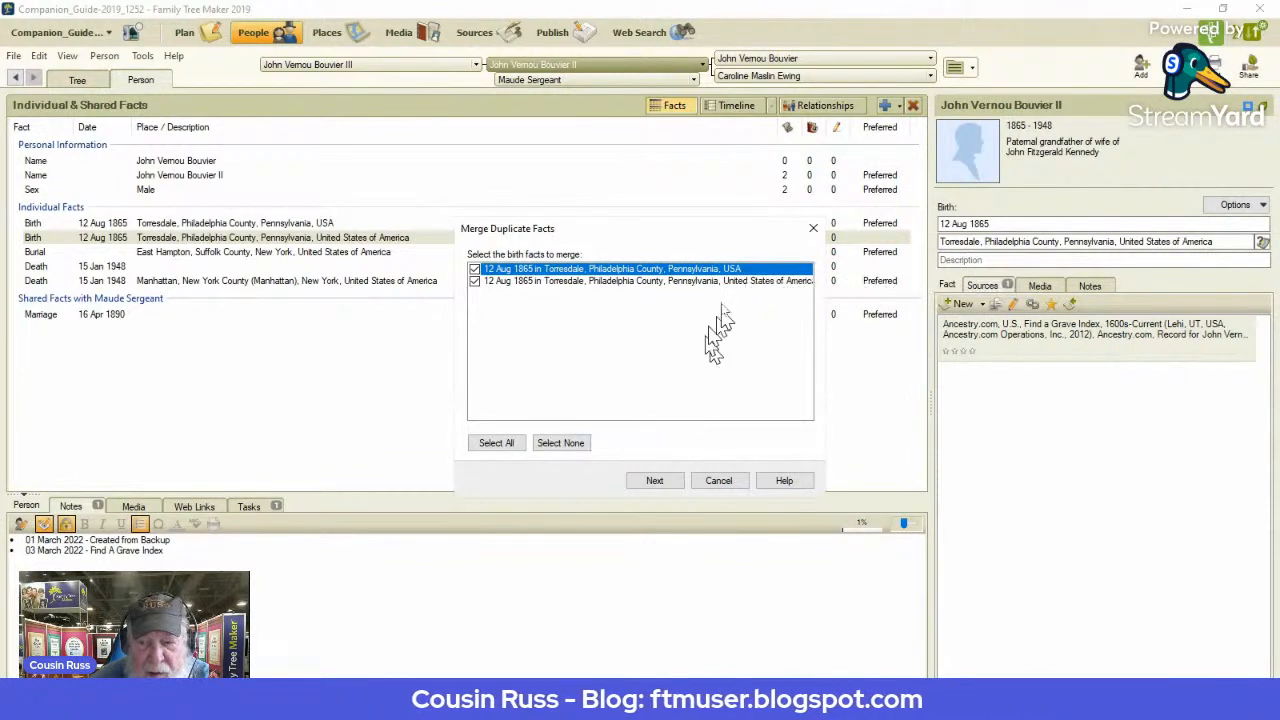
click(475, 282)
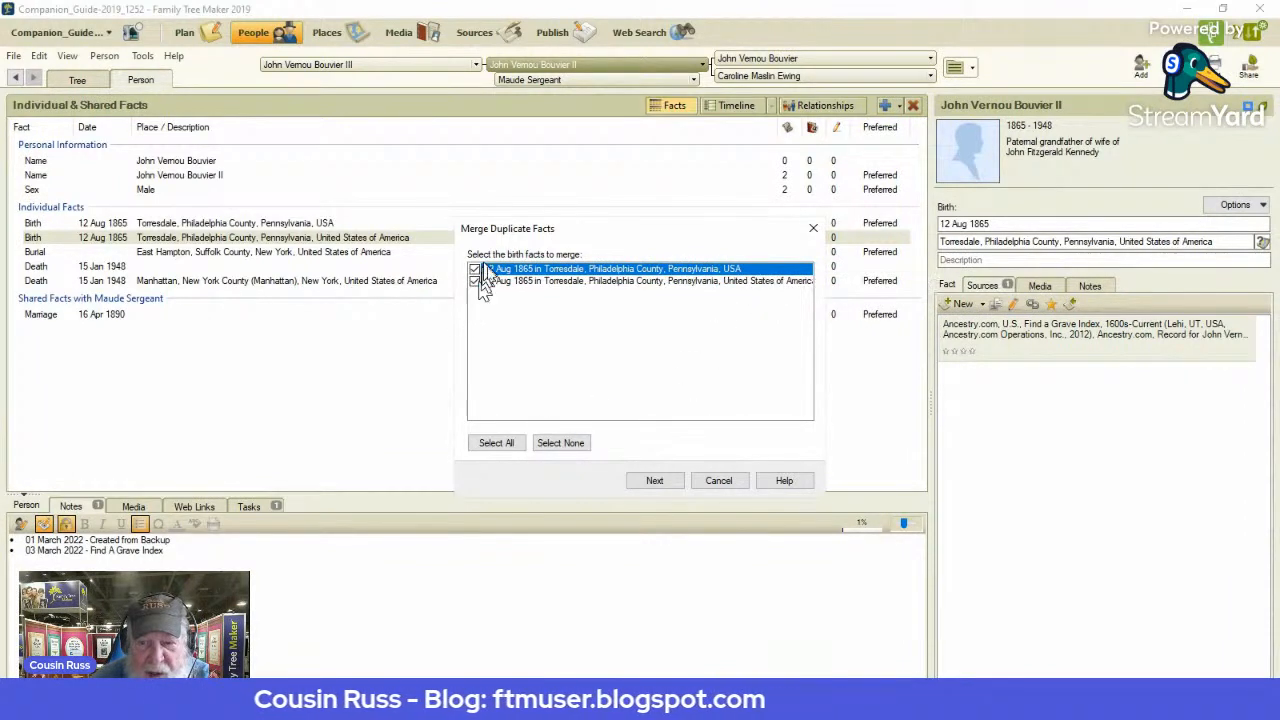
click(654, 480)
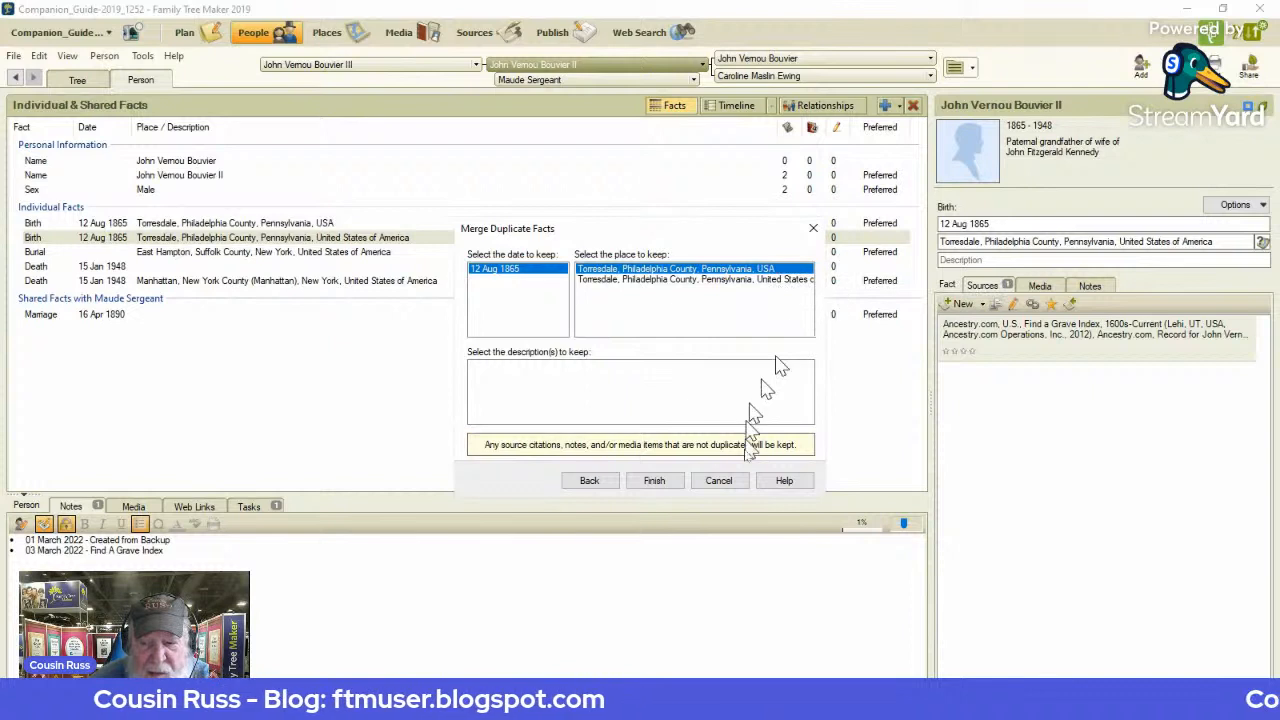
click(655, 482)
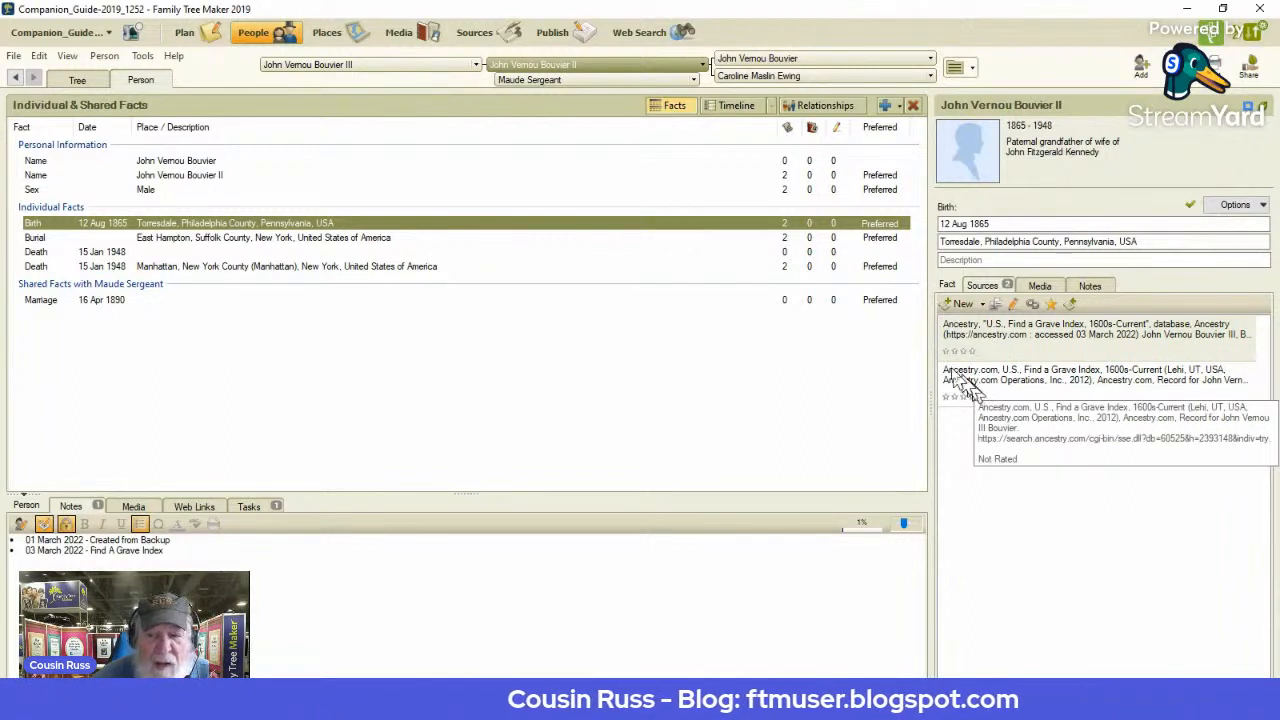
Resolve the burial fact's place to "East Hampton, Suffolk County, New York, USA" and change all instances of the old place name.
click(463, 240)
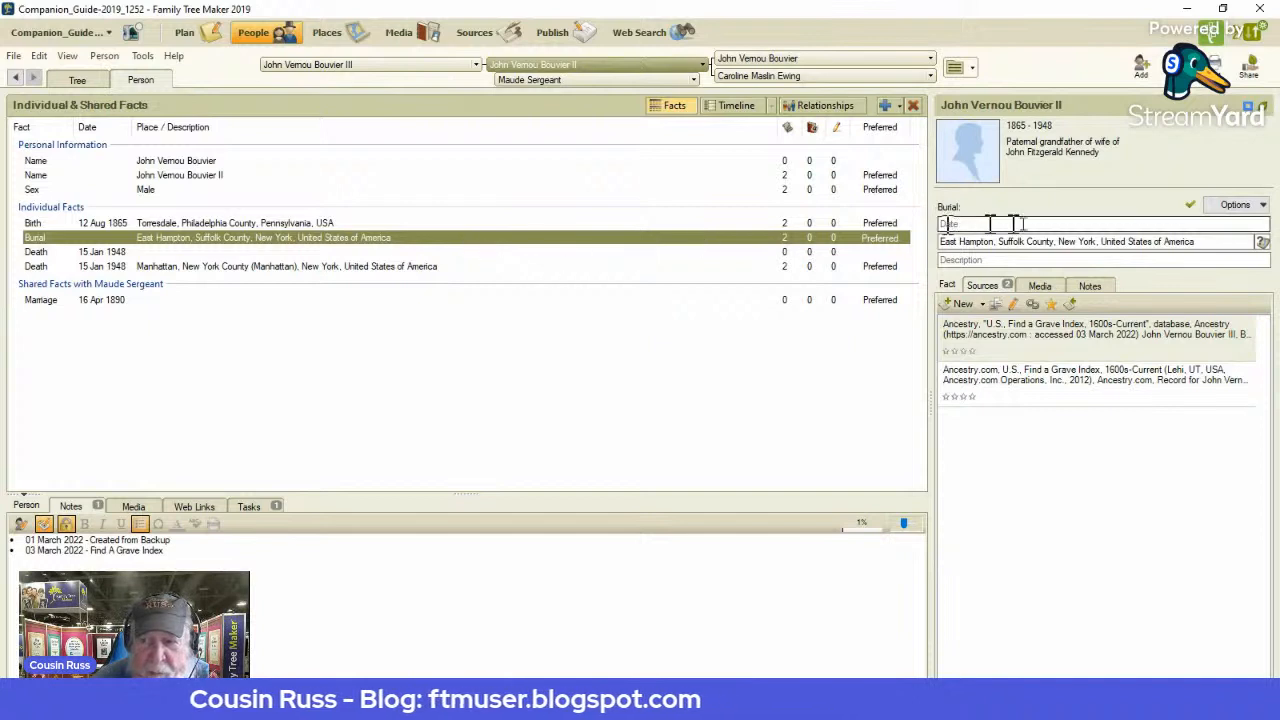
click(1263, 245)
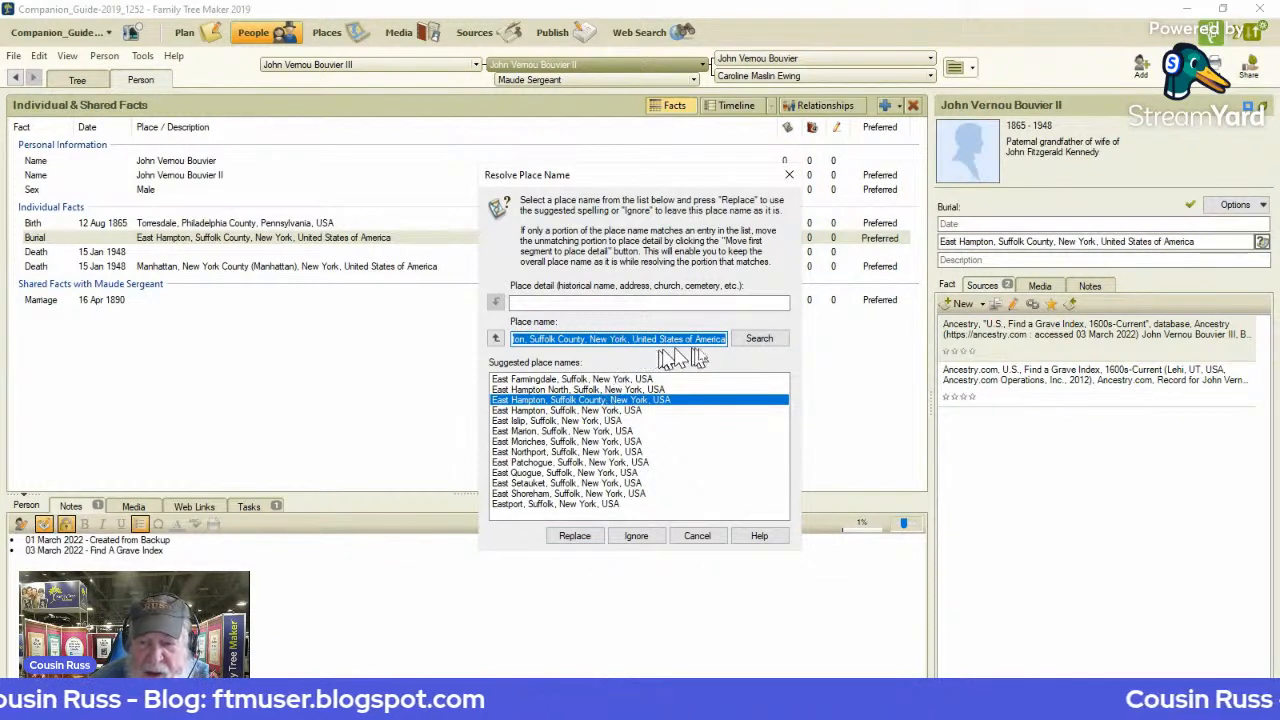
click(574, 536)
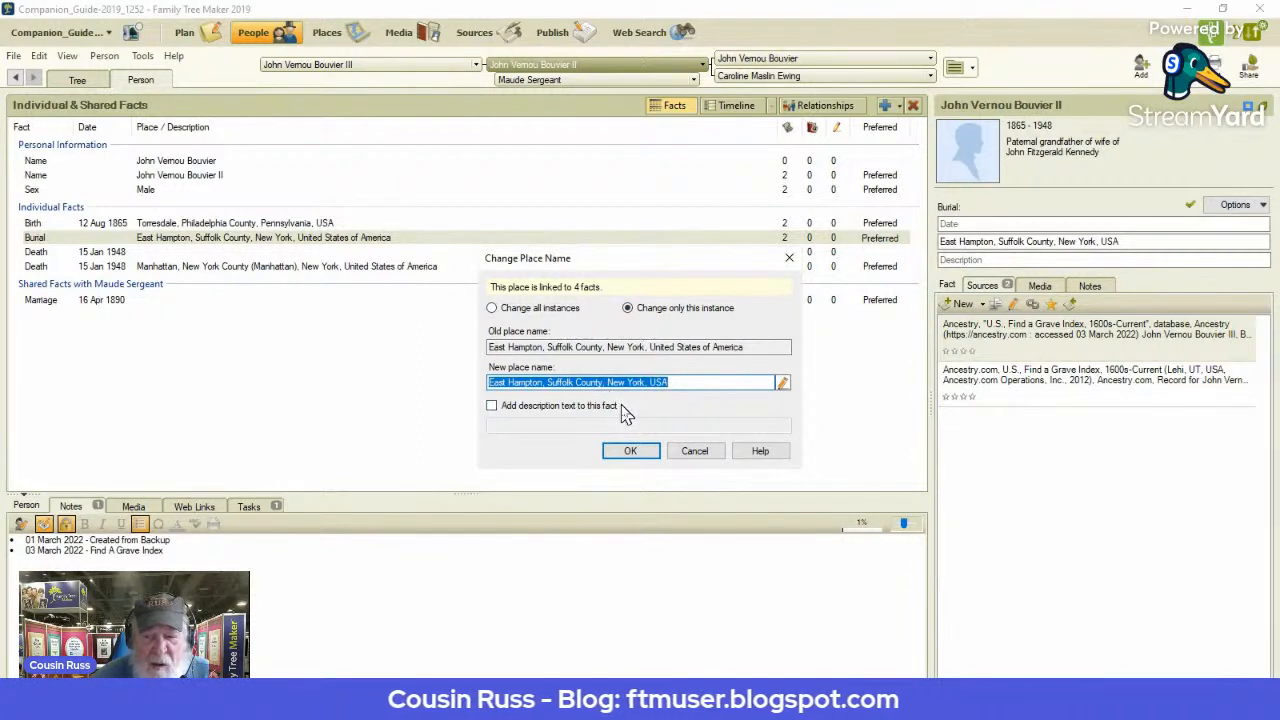
click(493, 309)
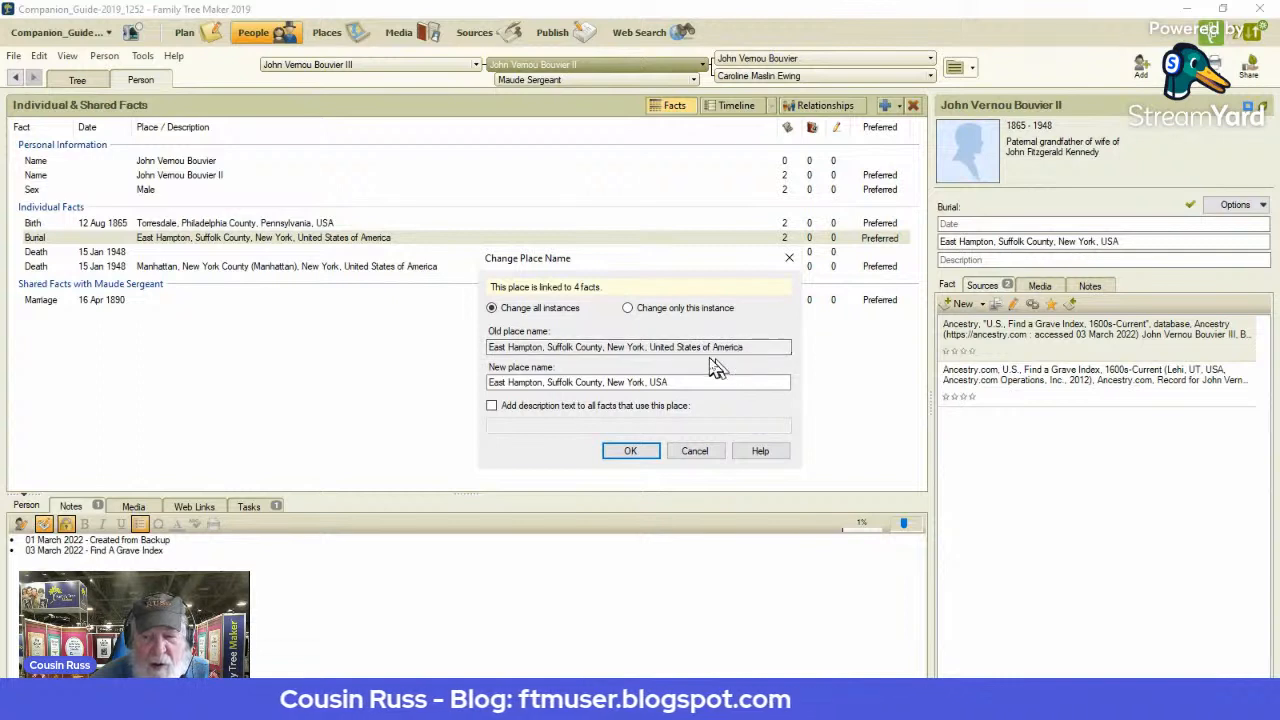
click(636, 451)
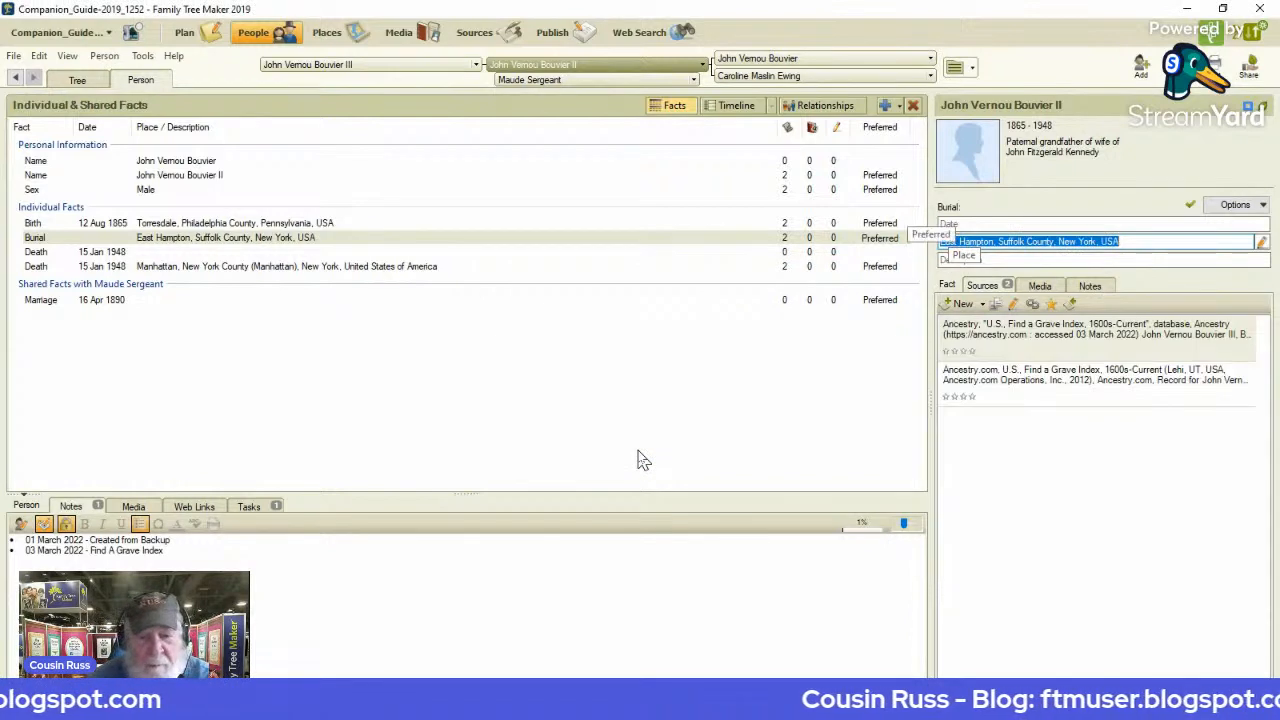
Open the preferred death fact's place for resolving and remove "(Manhattan)" from the place name being looked up.
click(449, 255)
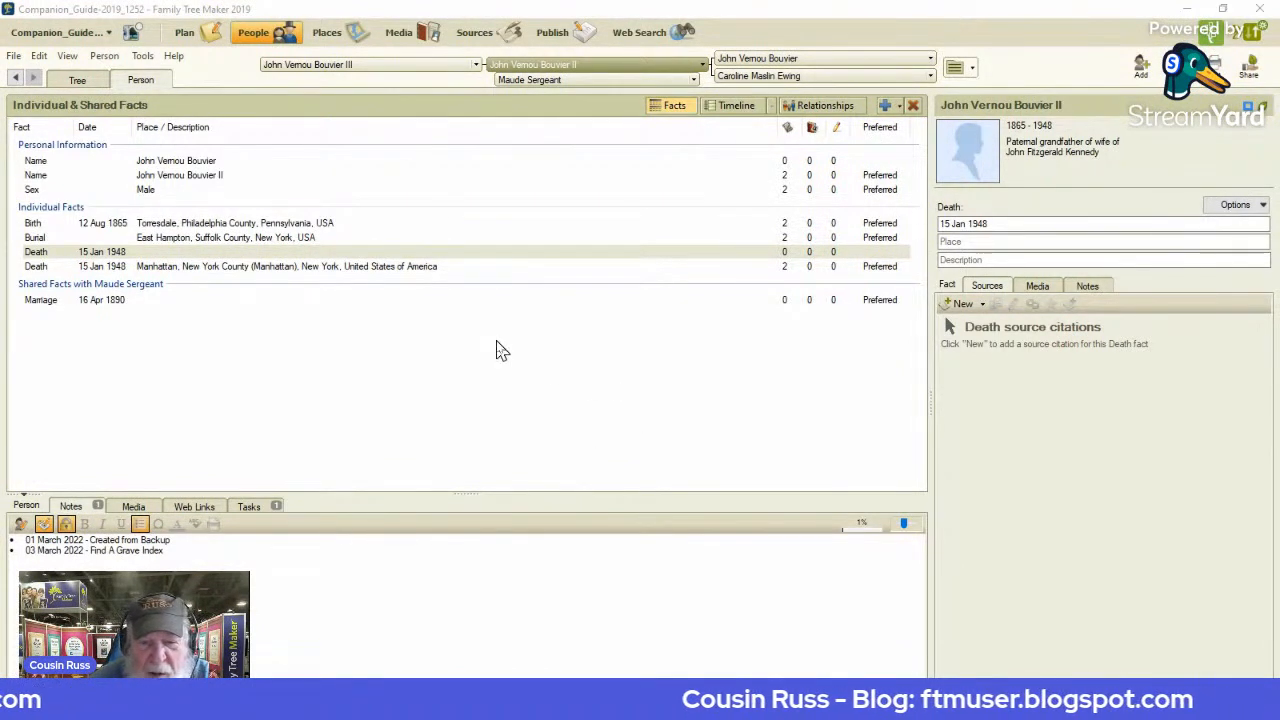
click(399, 268)
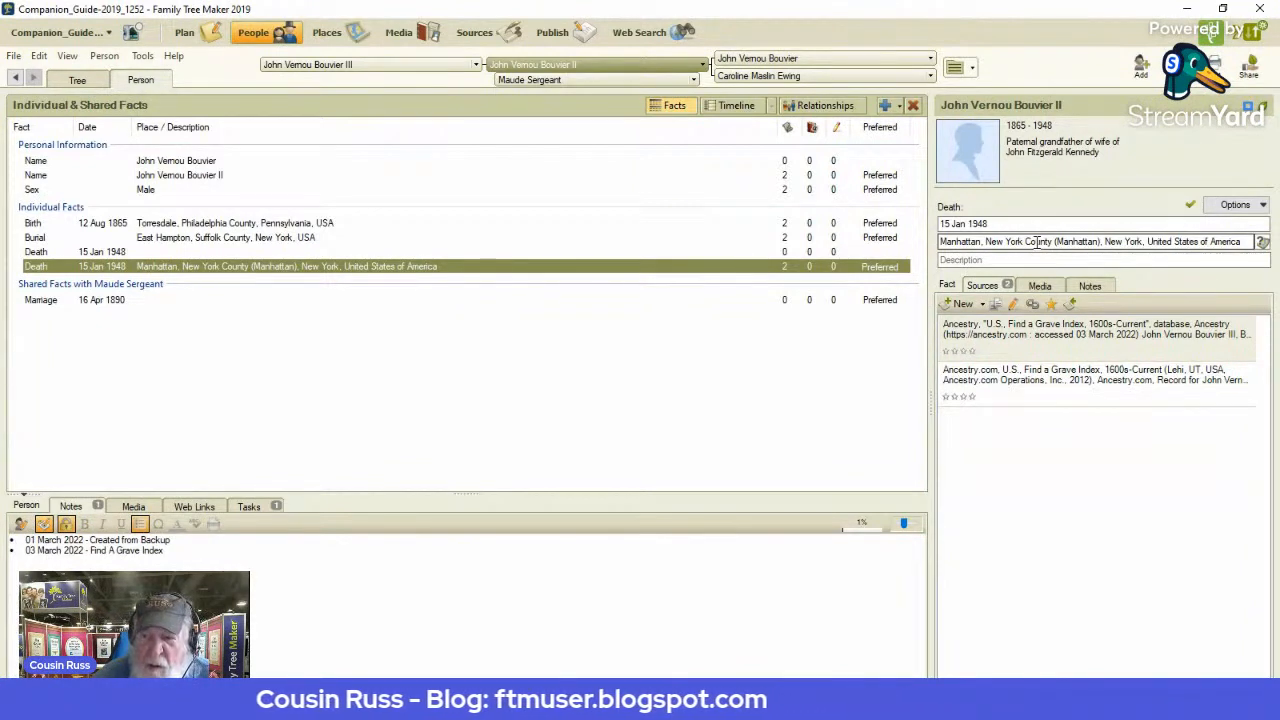
click(1262, 243)
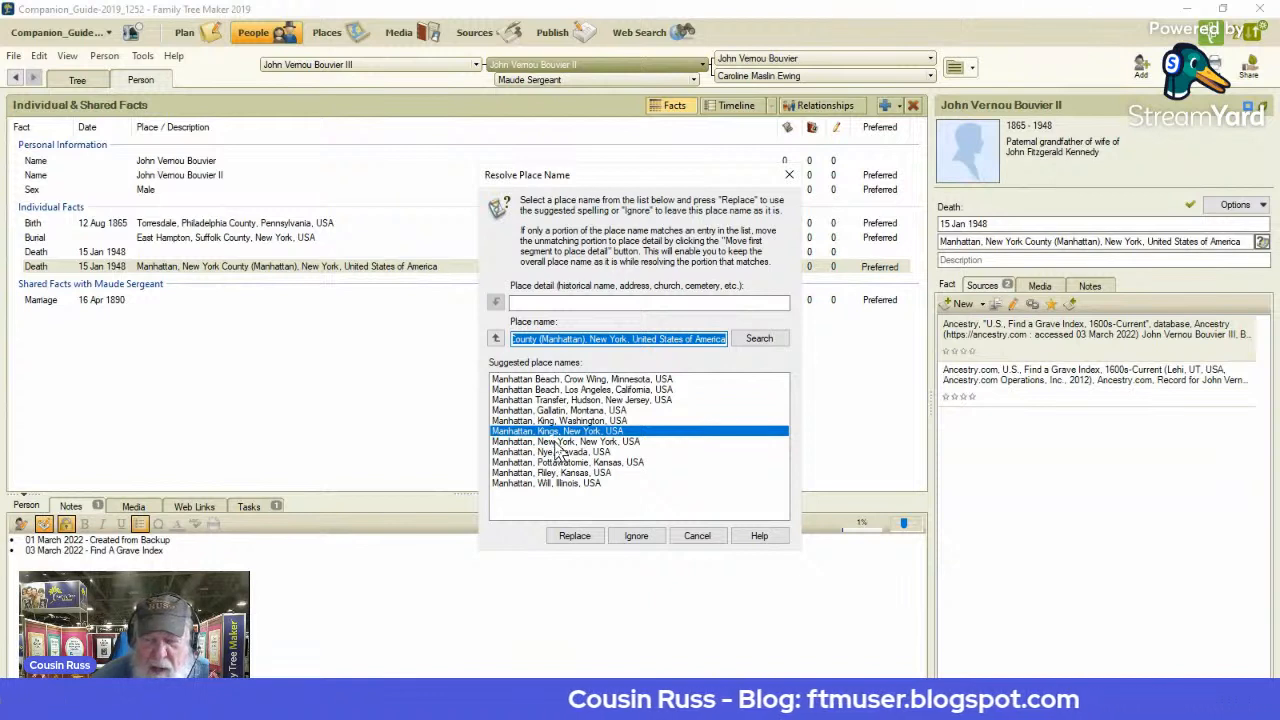
click(555, 340)
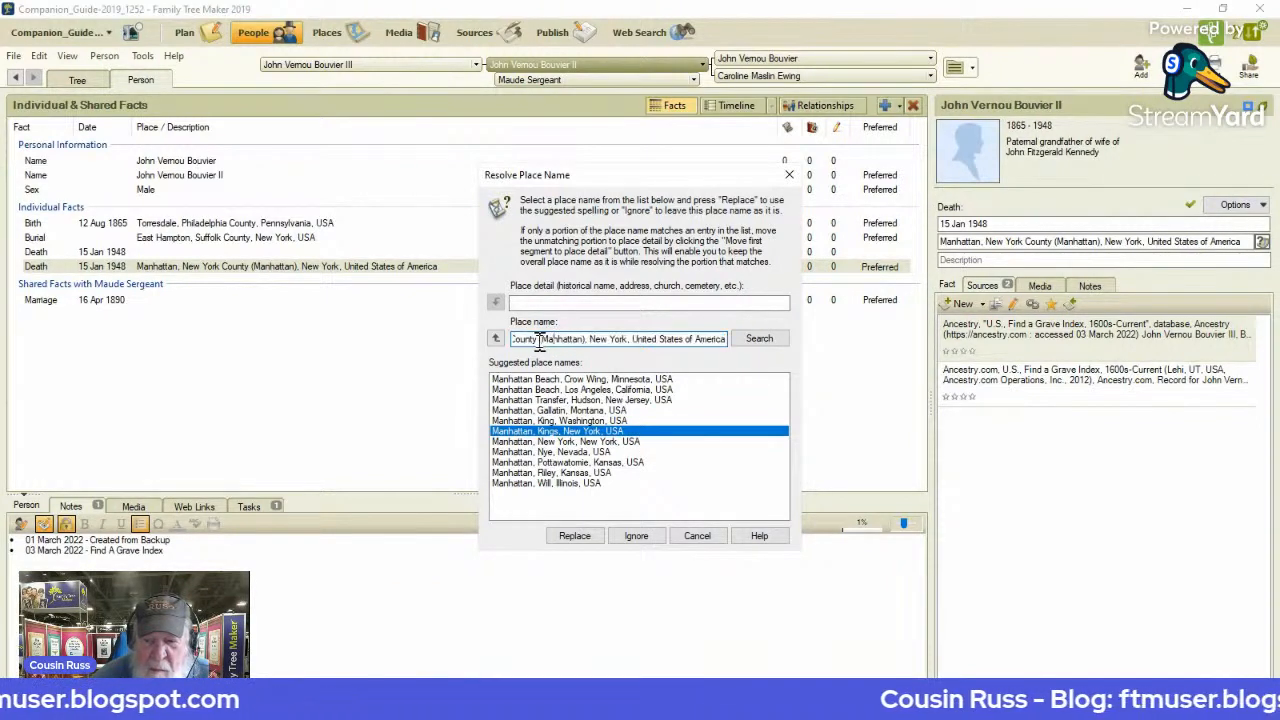
key(BackSpace)
key(BackSpace)
key(BackSpace)
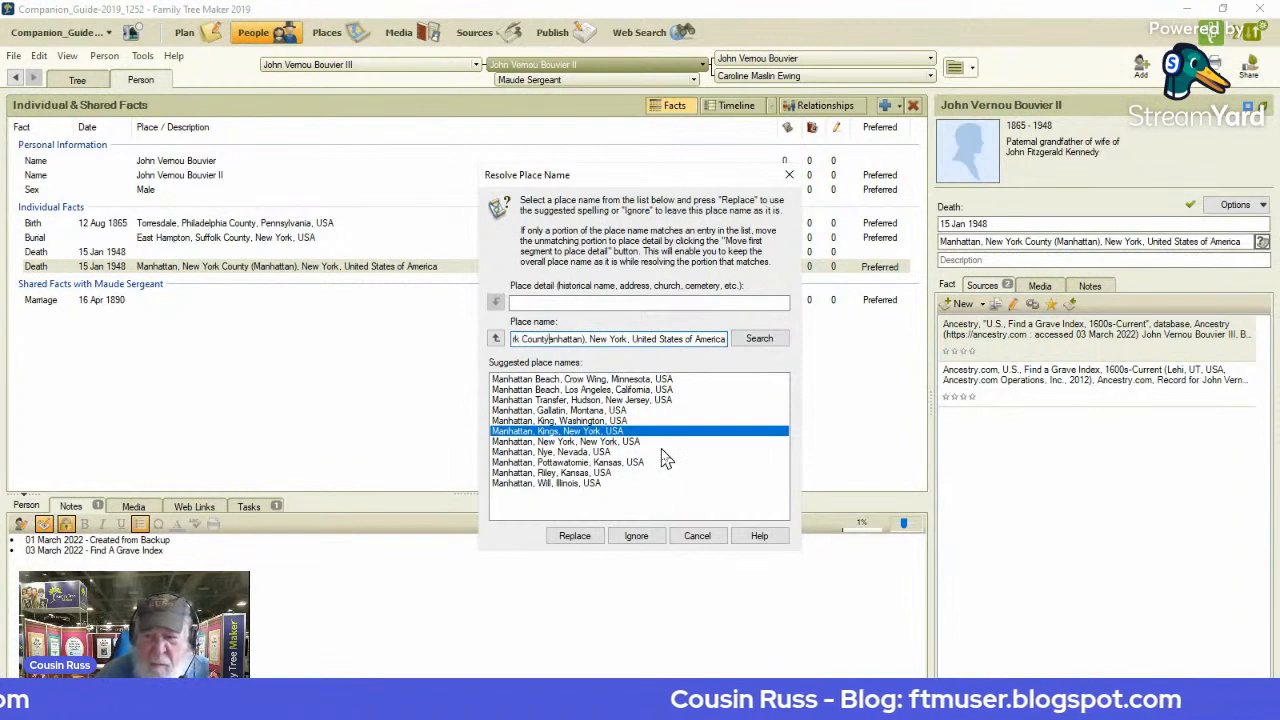
key(Delete)
key(Delete)
key(Delete)
key(Delete)
key(Delete)
key(Delete)
key(Delete)
key(Delete)
key(Delete)
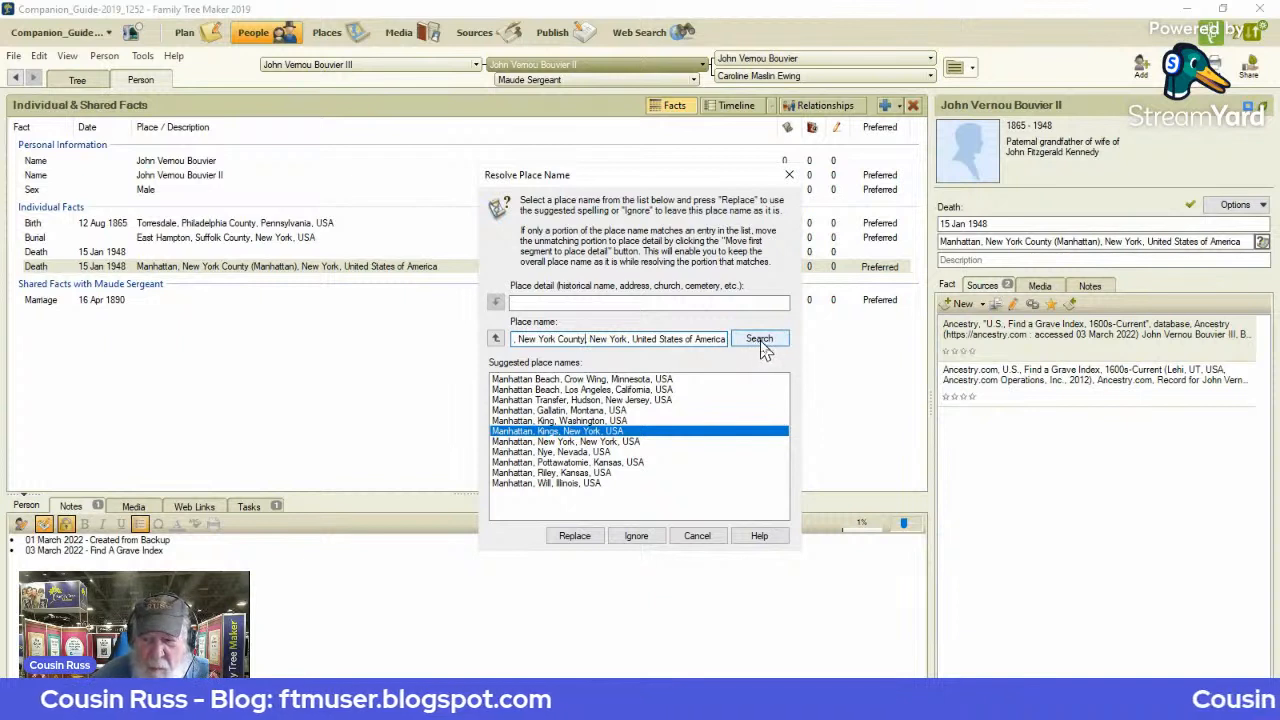
Search the edited place name and replace the death place with the suggestion "Manhattan, New York, New York, USA".
click(645, 441)
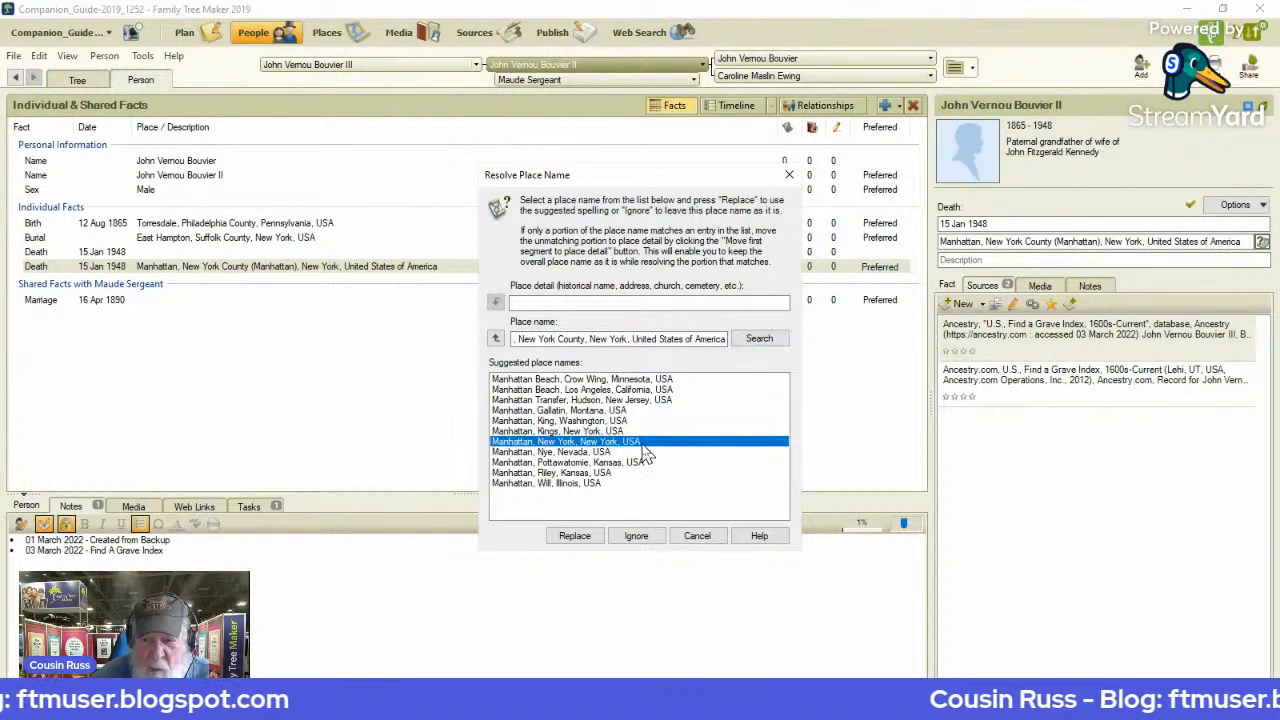
click(757, 339)
click(650, 452)
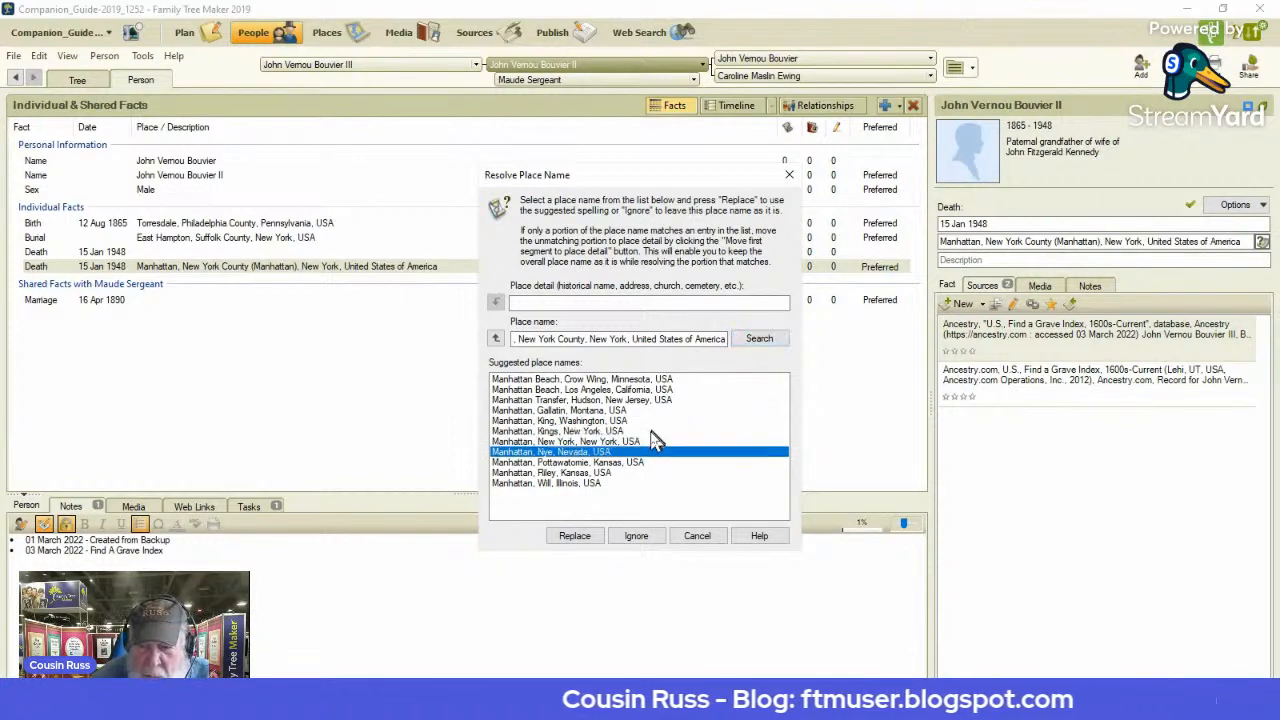
click(645, 431)
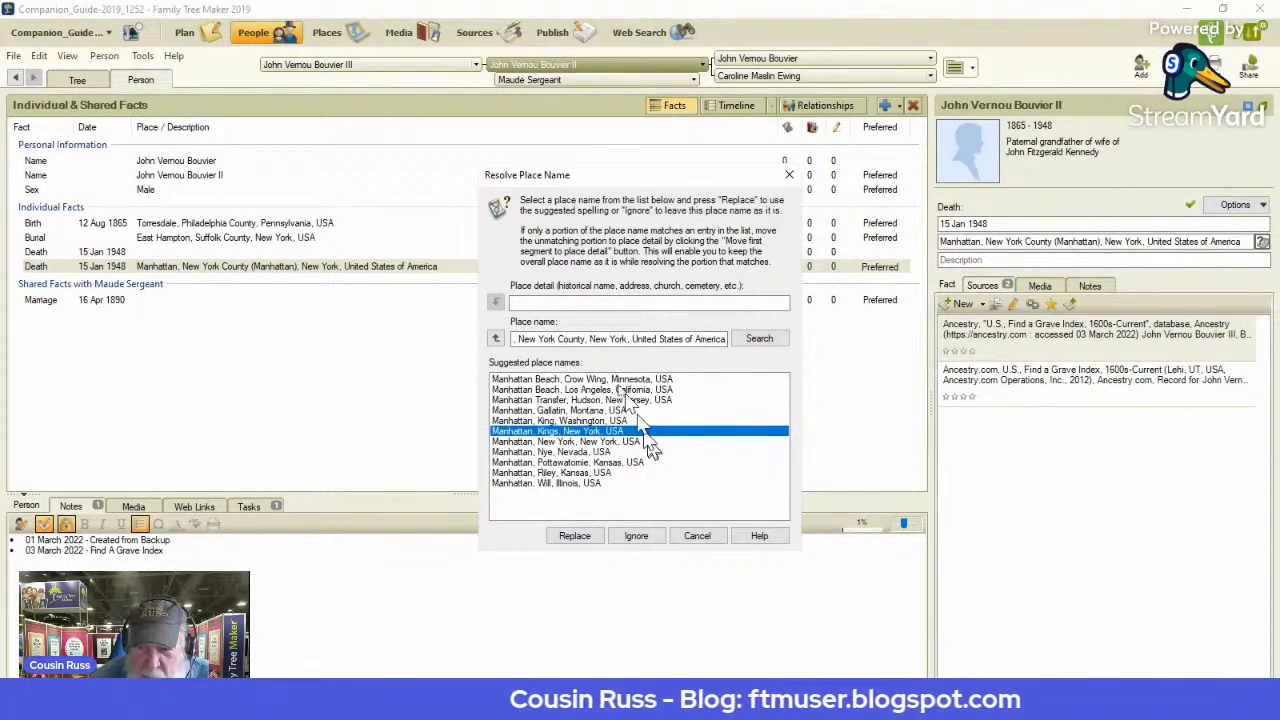
click(632, 341)
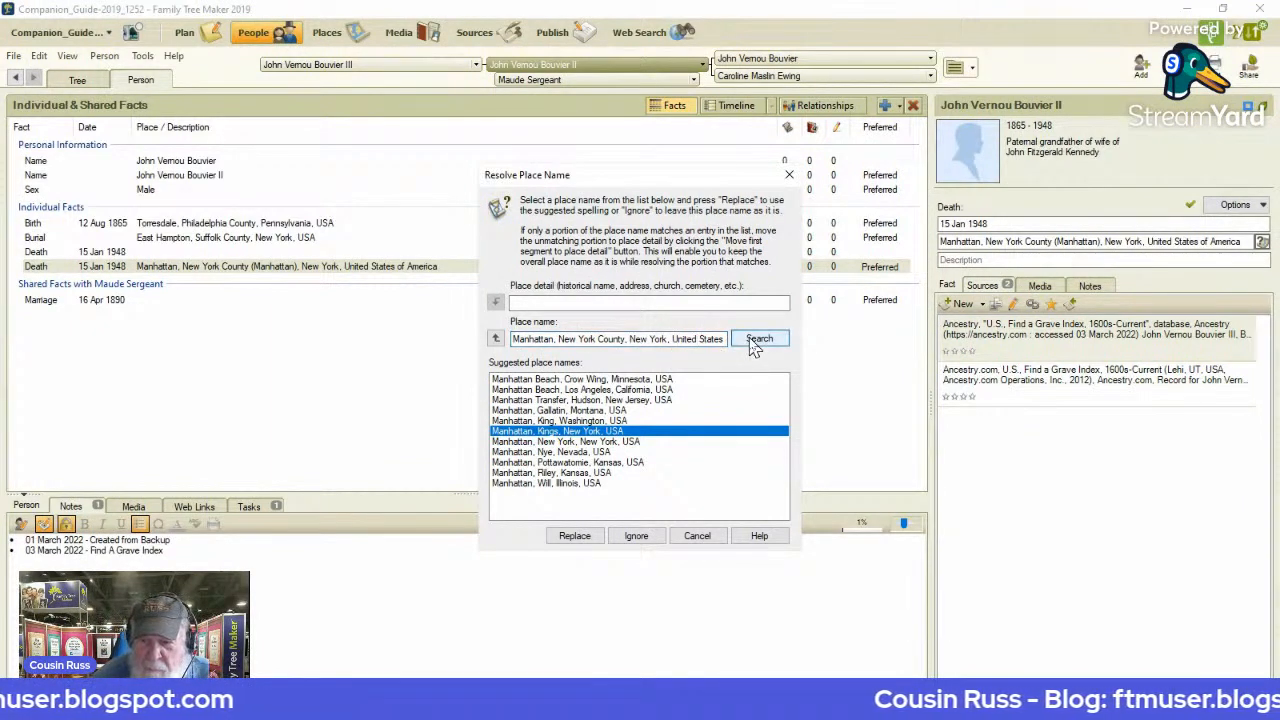
click(588, 441)
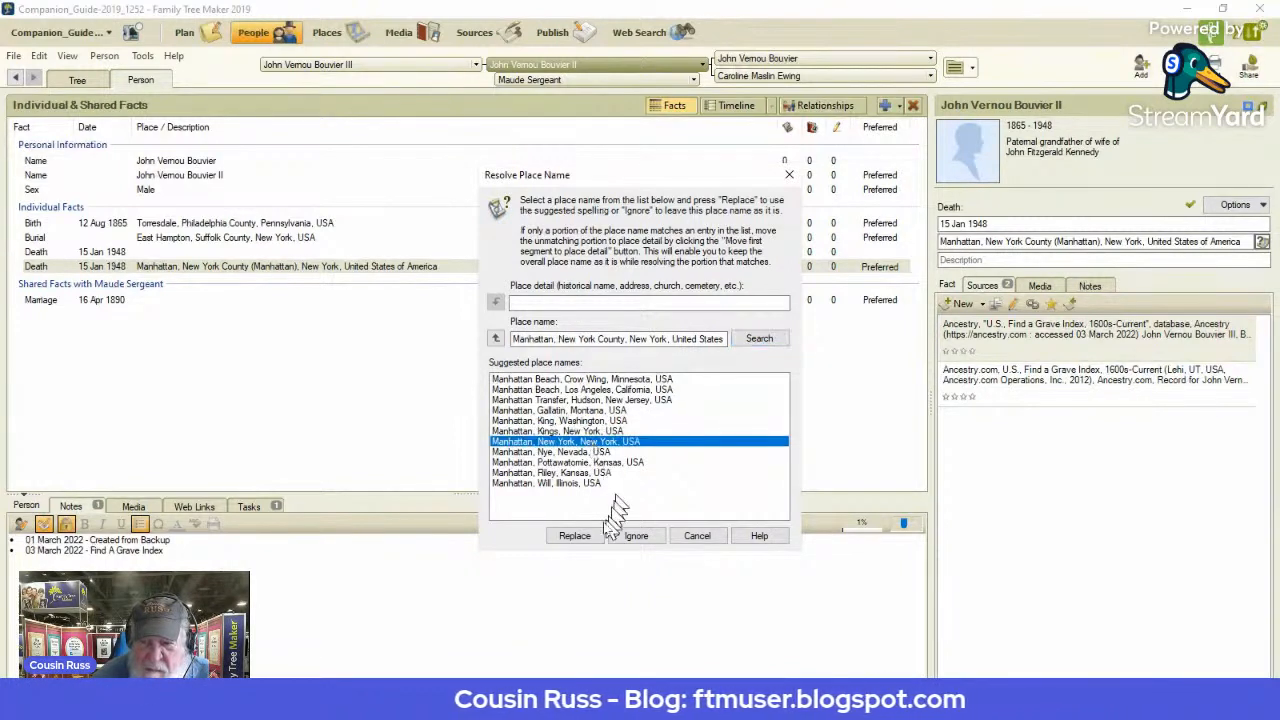
click(576, 538)
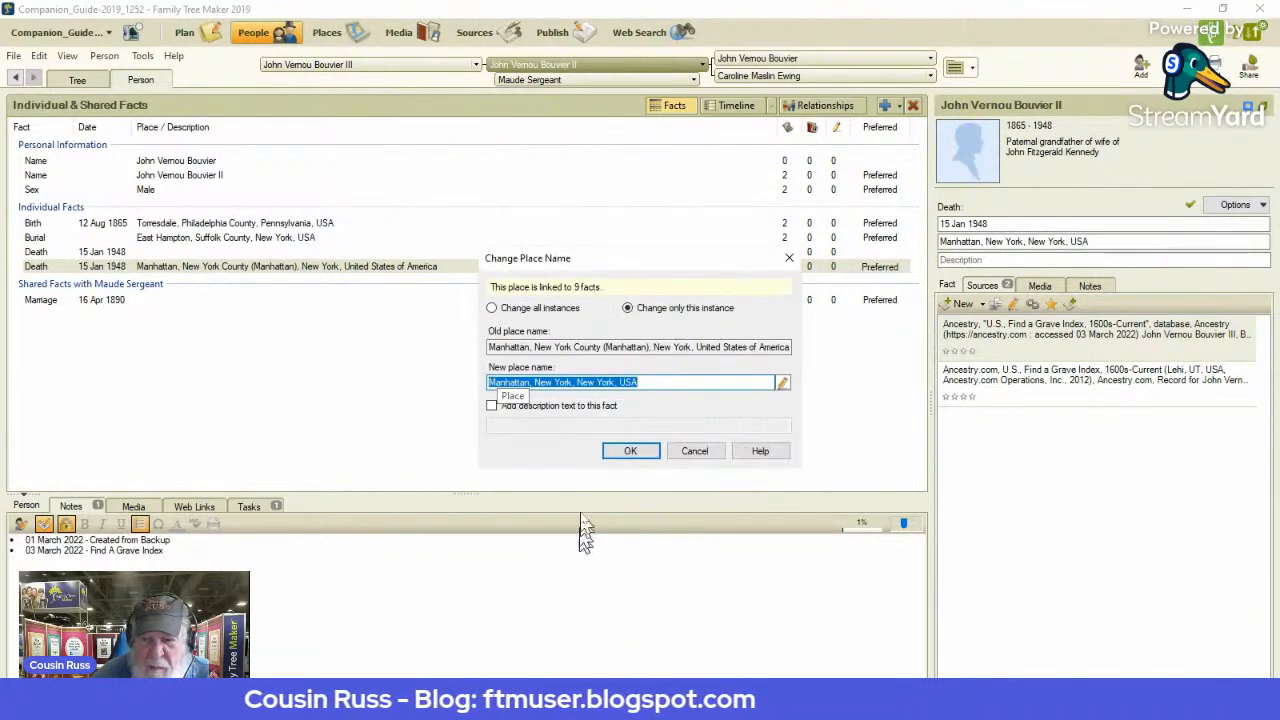
Set the new place name to "Manhattan, New York County, New York, USA" and apply it to all instances.
click(567, 383)
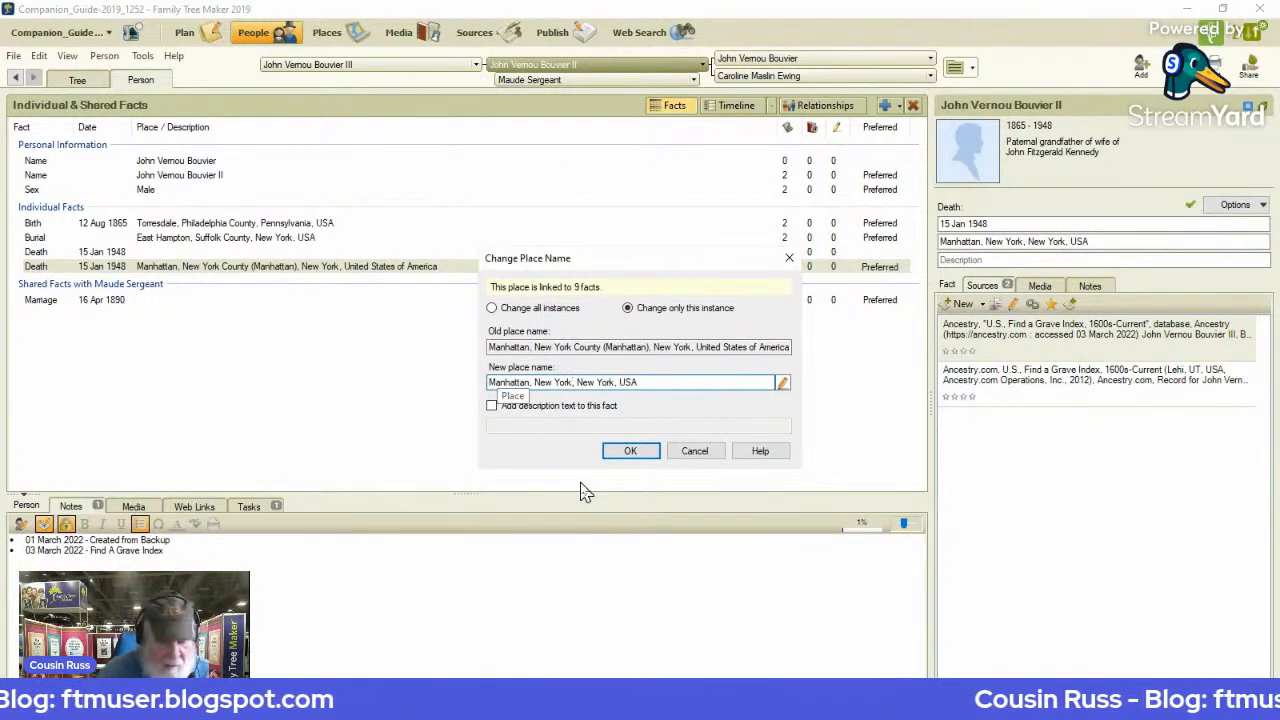
text(County)
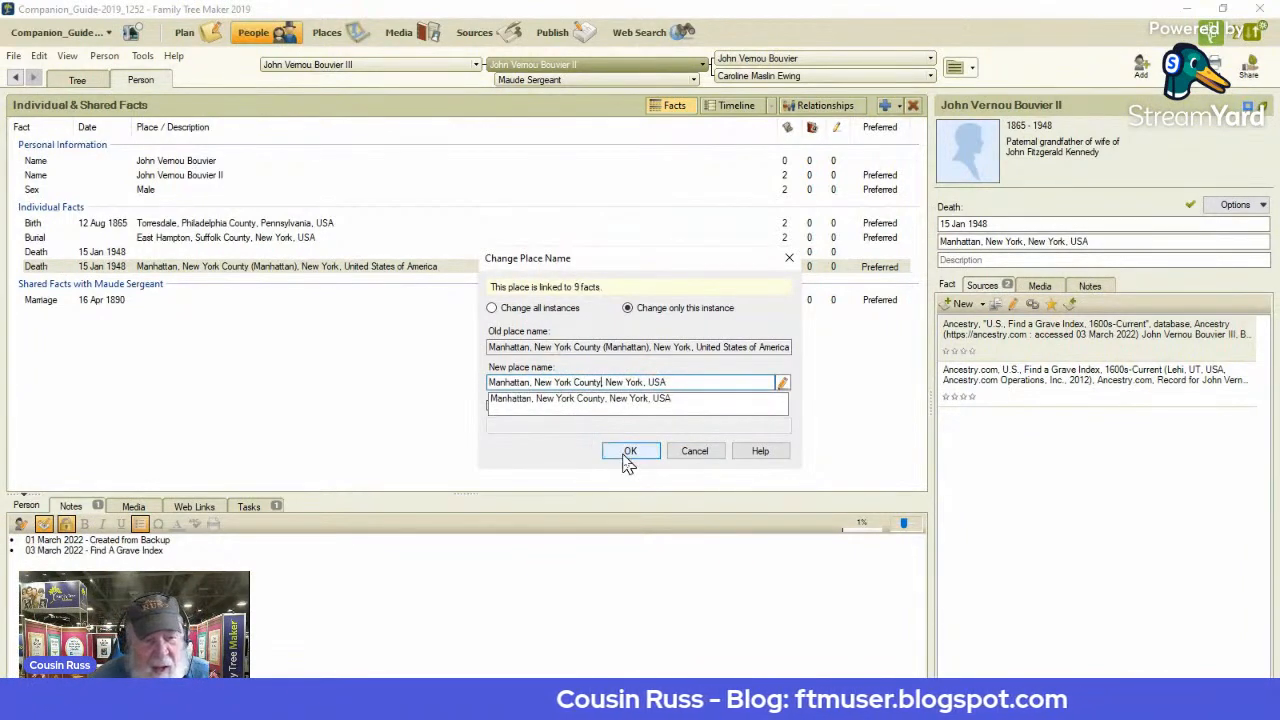
click(584, 401)
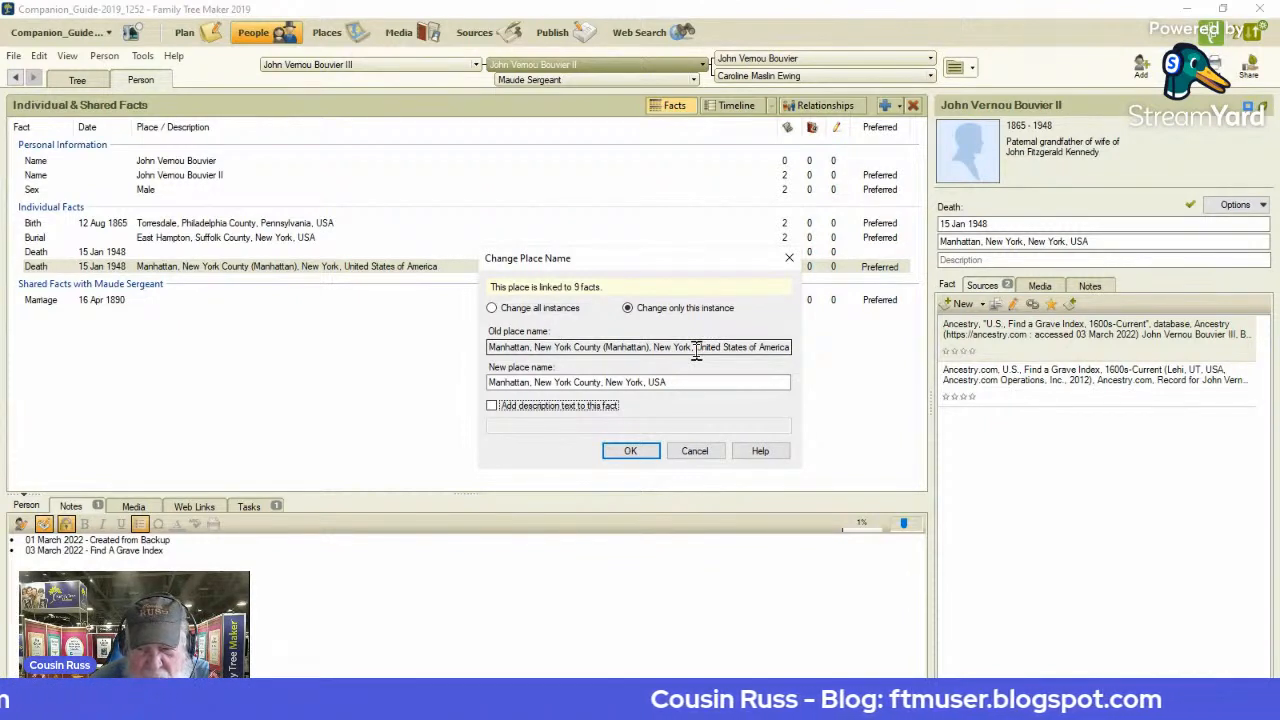
click(494, 309)
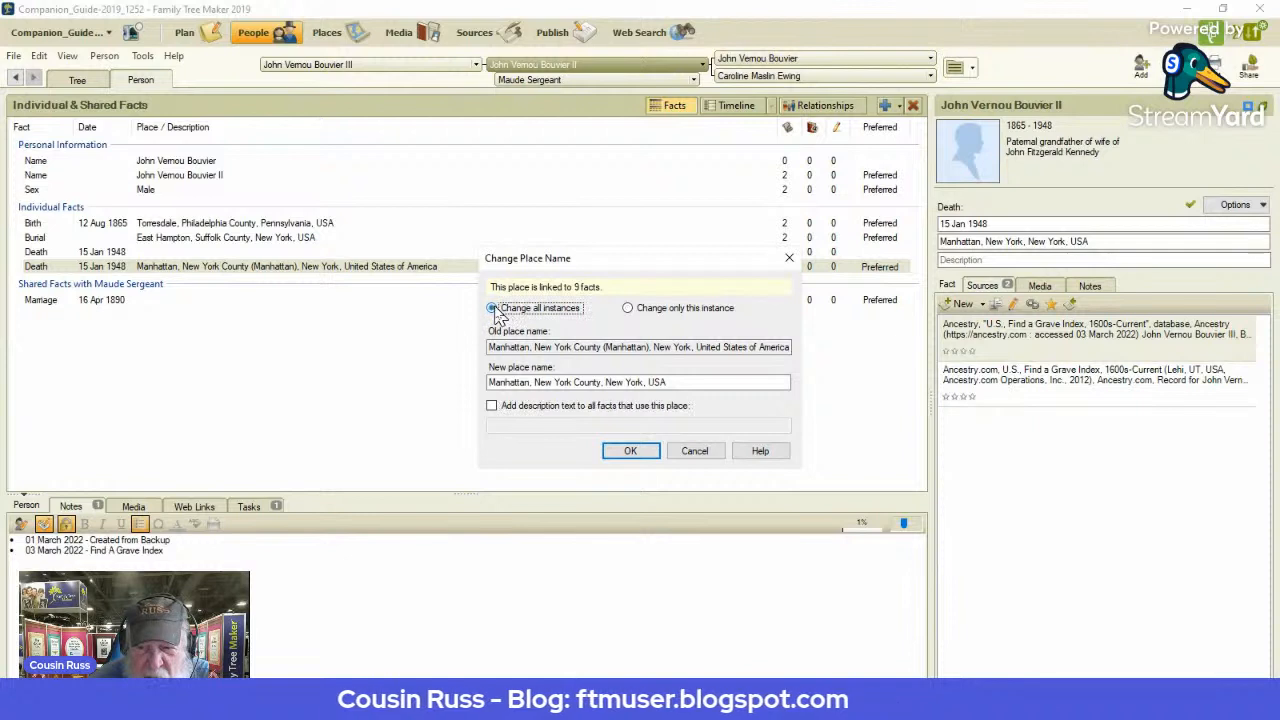
click(632, 452)
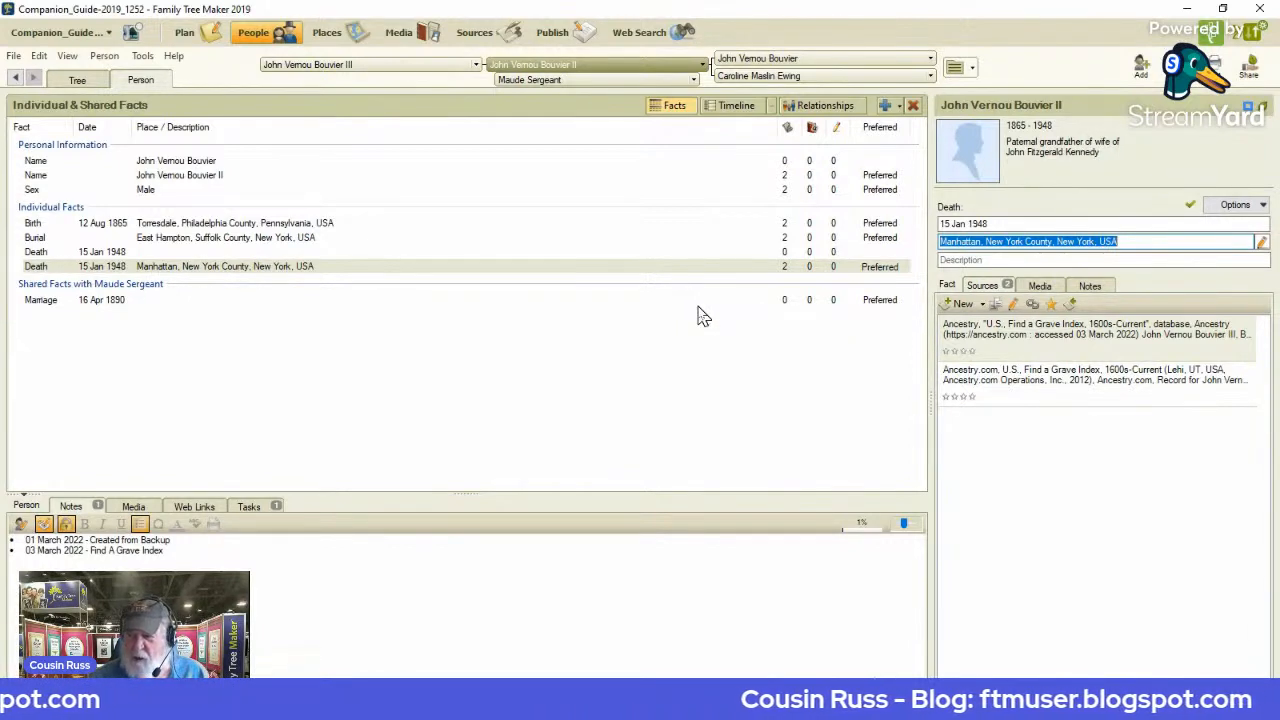
Open the wife's record and merge the two duplicate married-name facts into one, keeping their shared description.
click(553, 81)
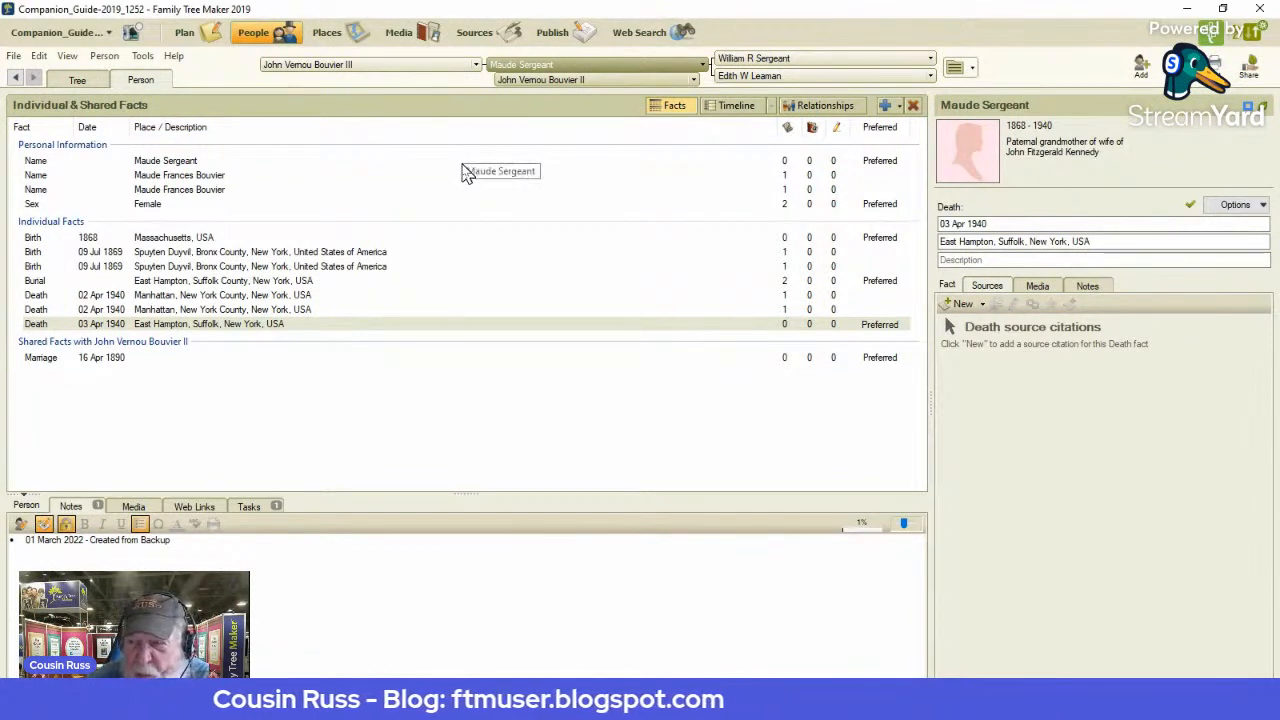
click(403, 161)
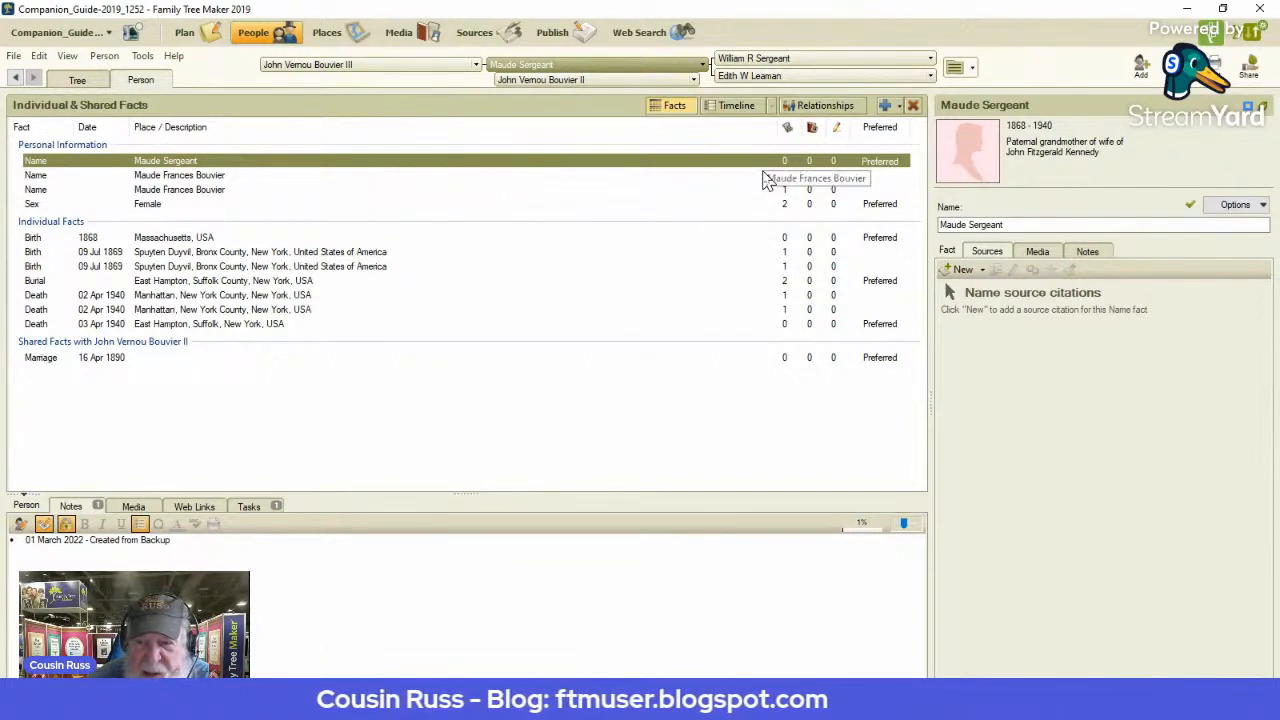
click(331, 179)
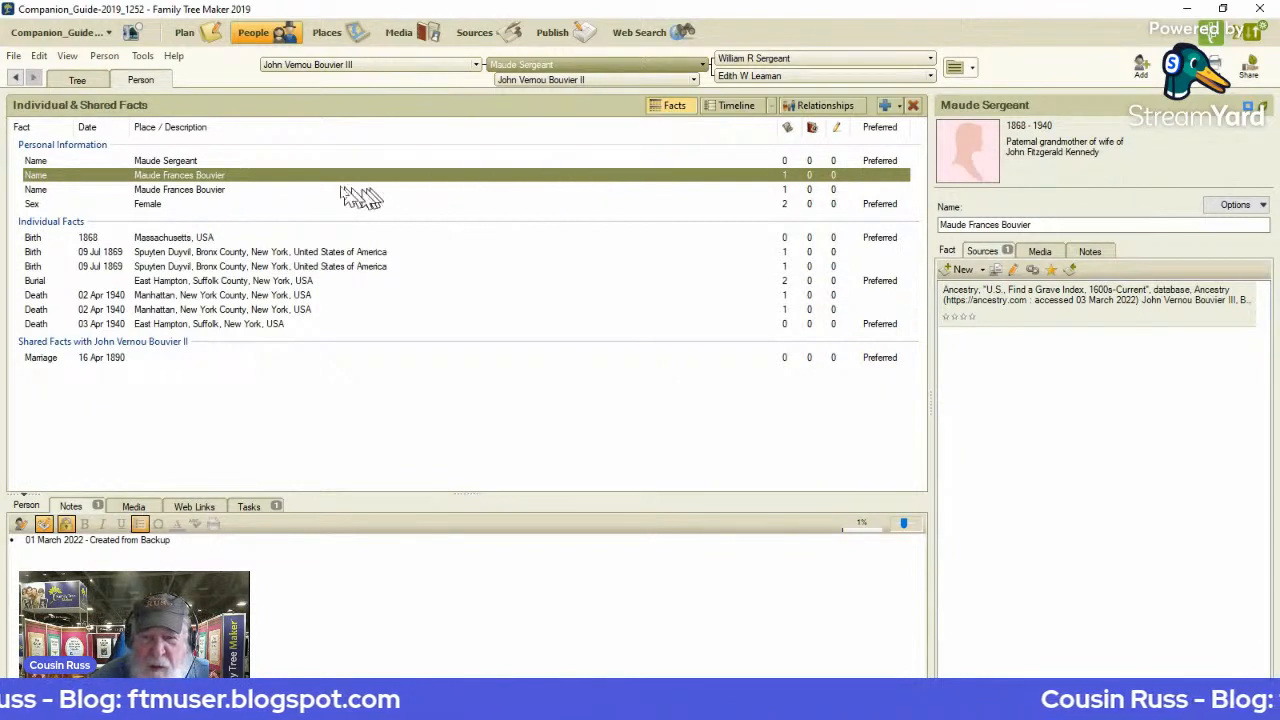
right_click(420, 186)
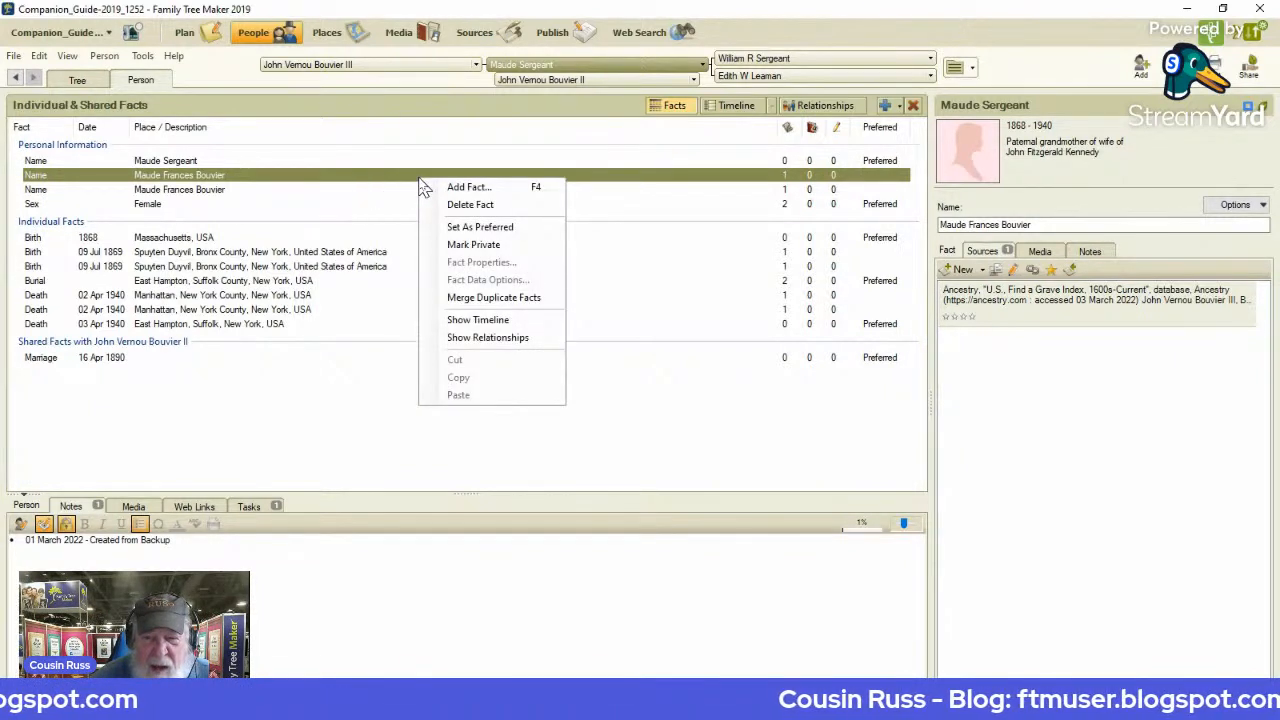
click(472, 297)
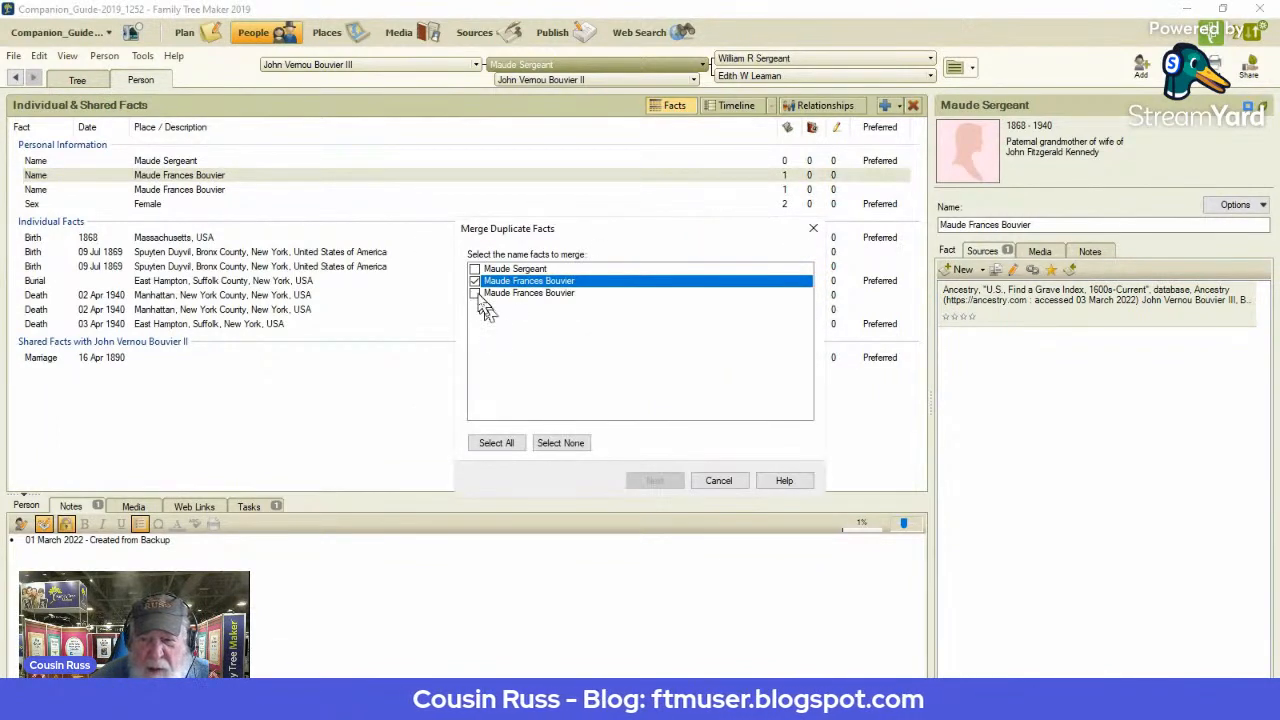
click(476, 294)
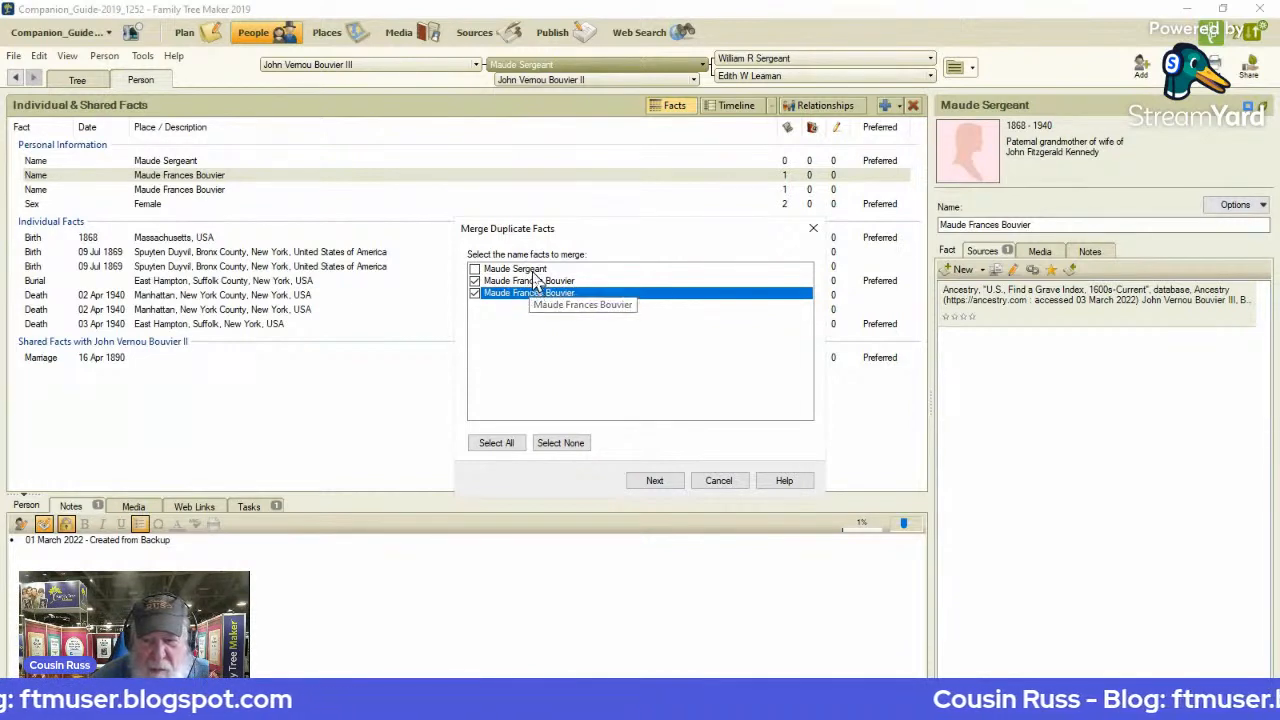
click(654, 481)
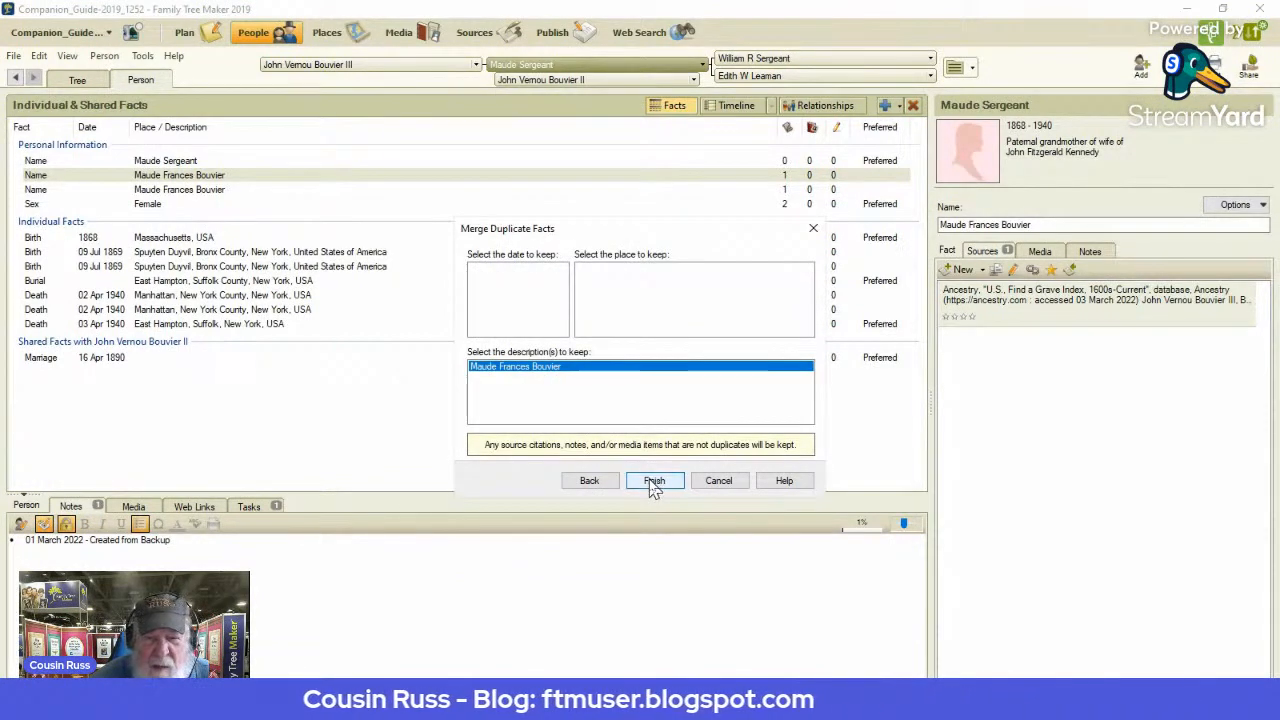
click(654, 481)
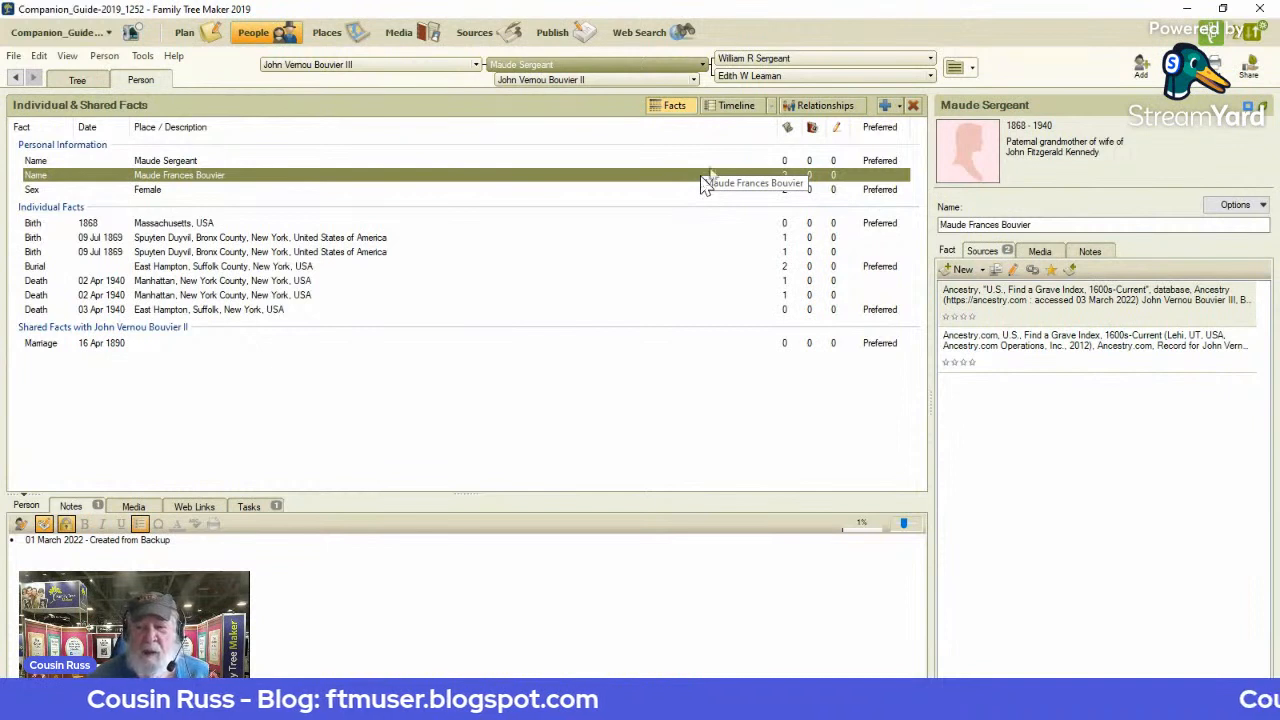
Add a Name fact with the wife's first and middle names and "_____" as surname, and link the copied source citation to it.
click(885, 107)
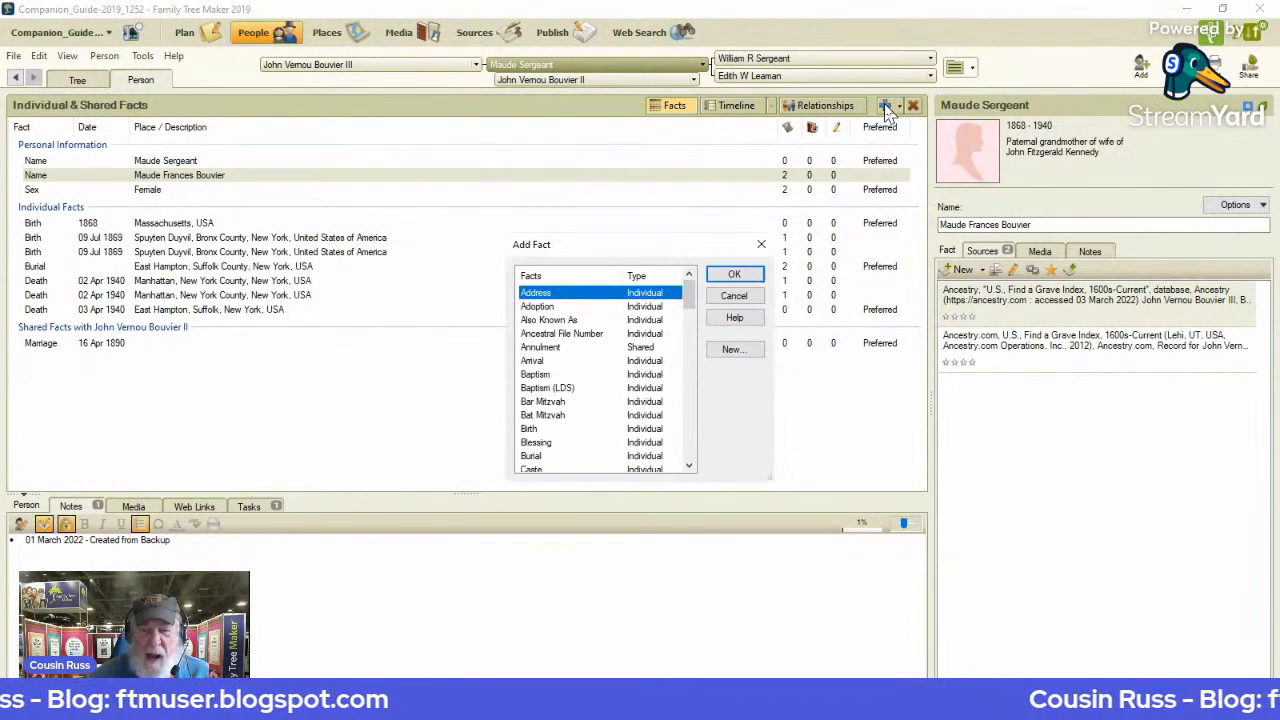
key(n)
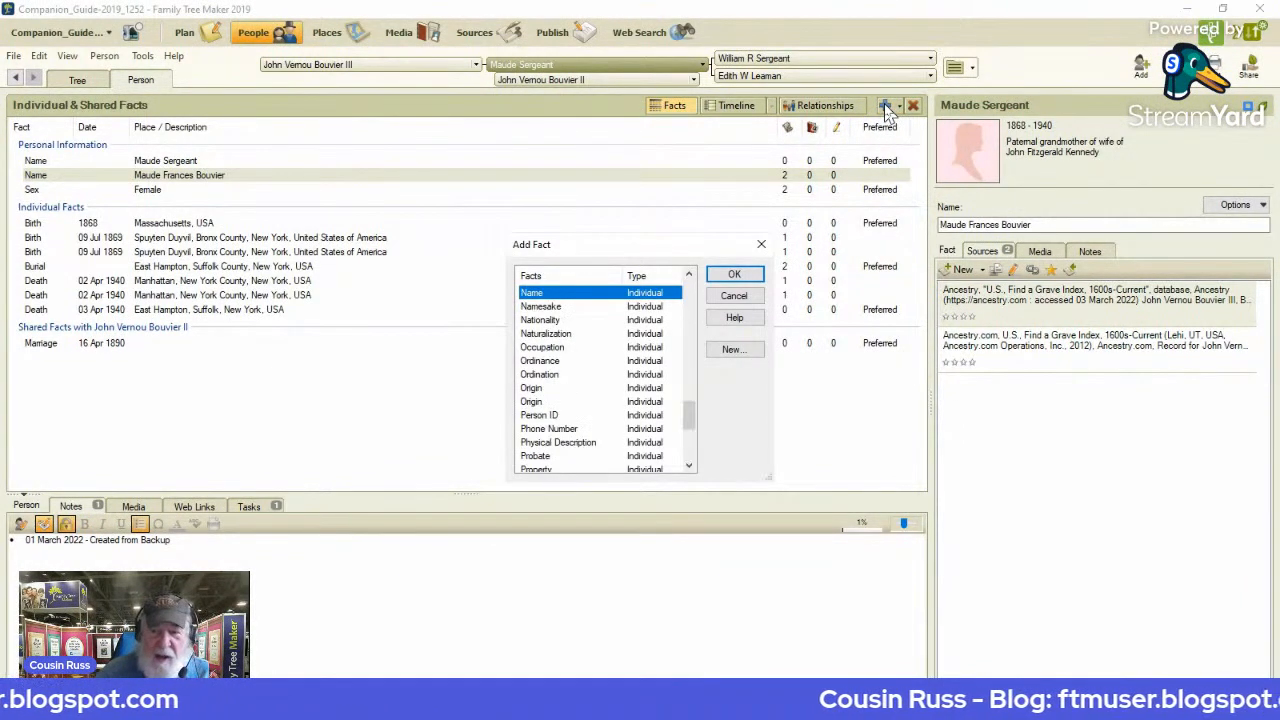
click(734, 274)
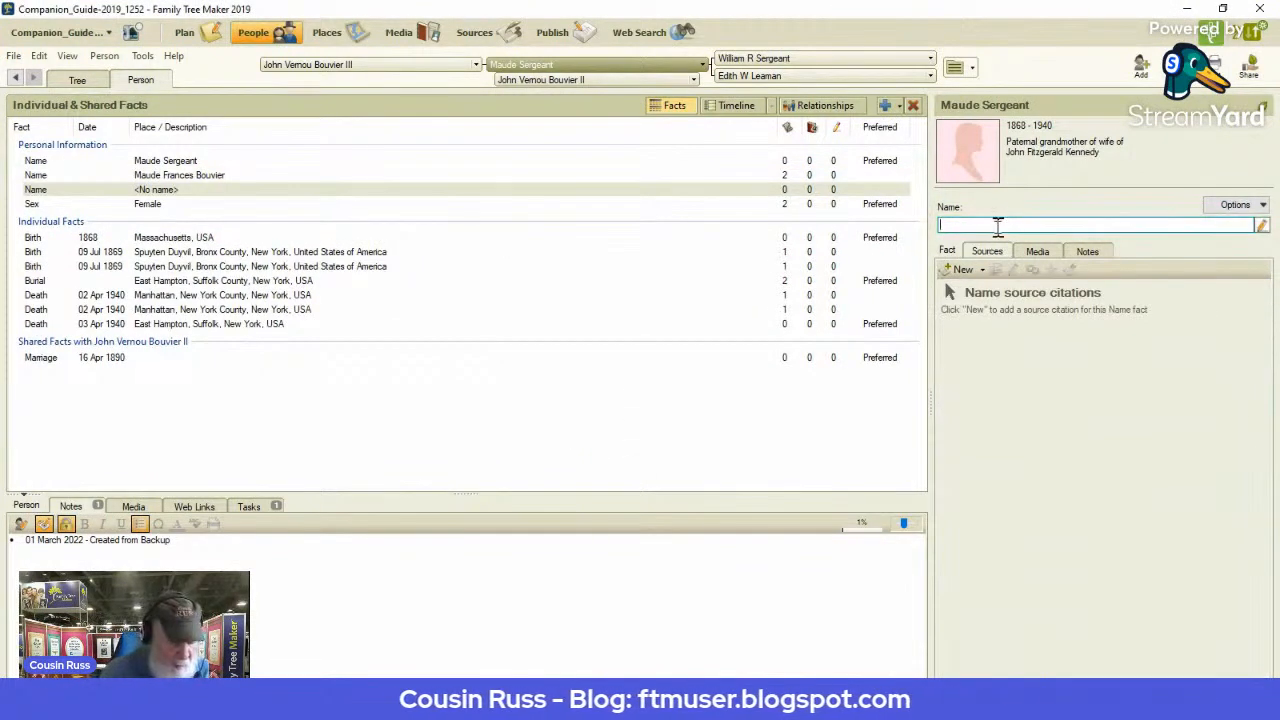
text(Mau)
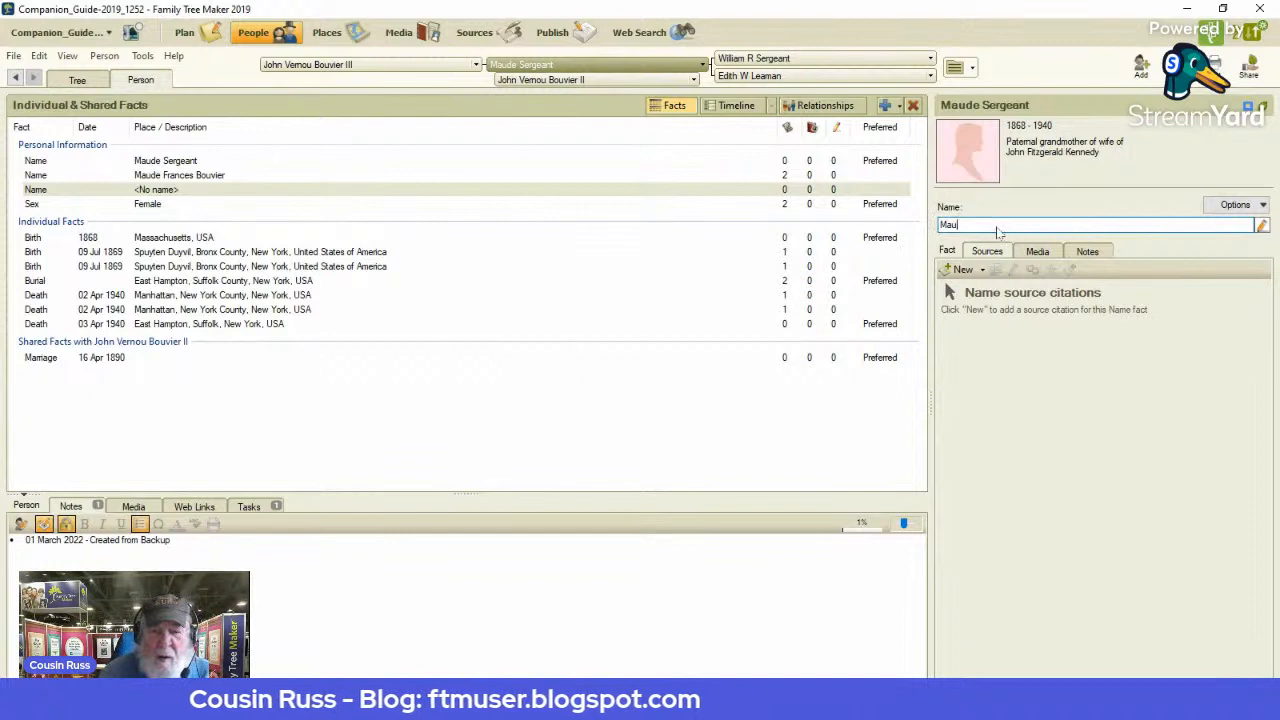
text(de Frances)
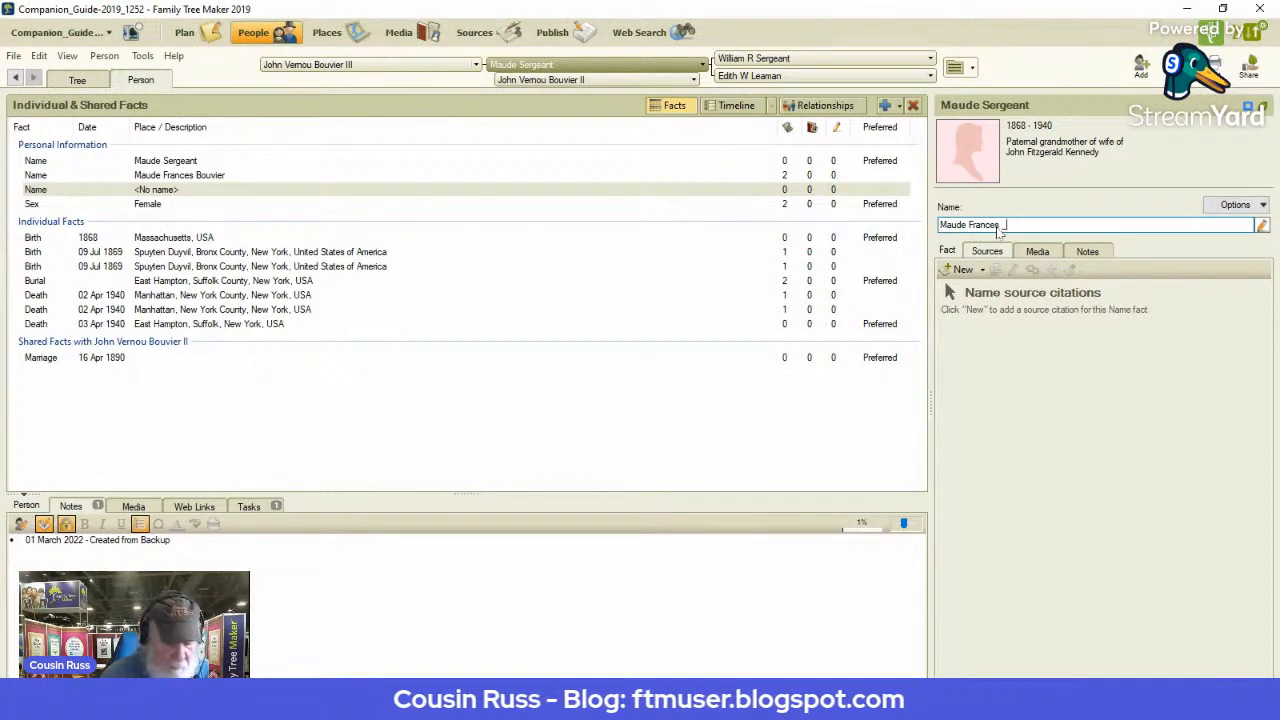
text(____)
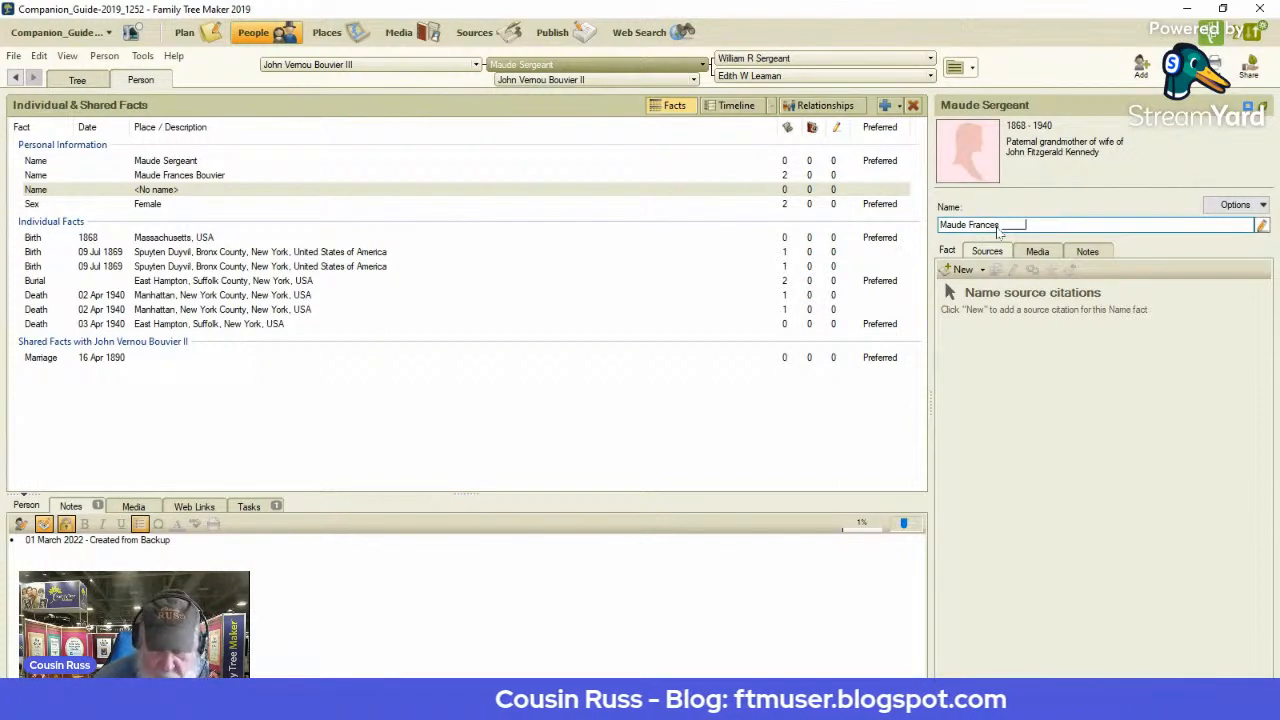
key(Tab)
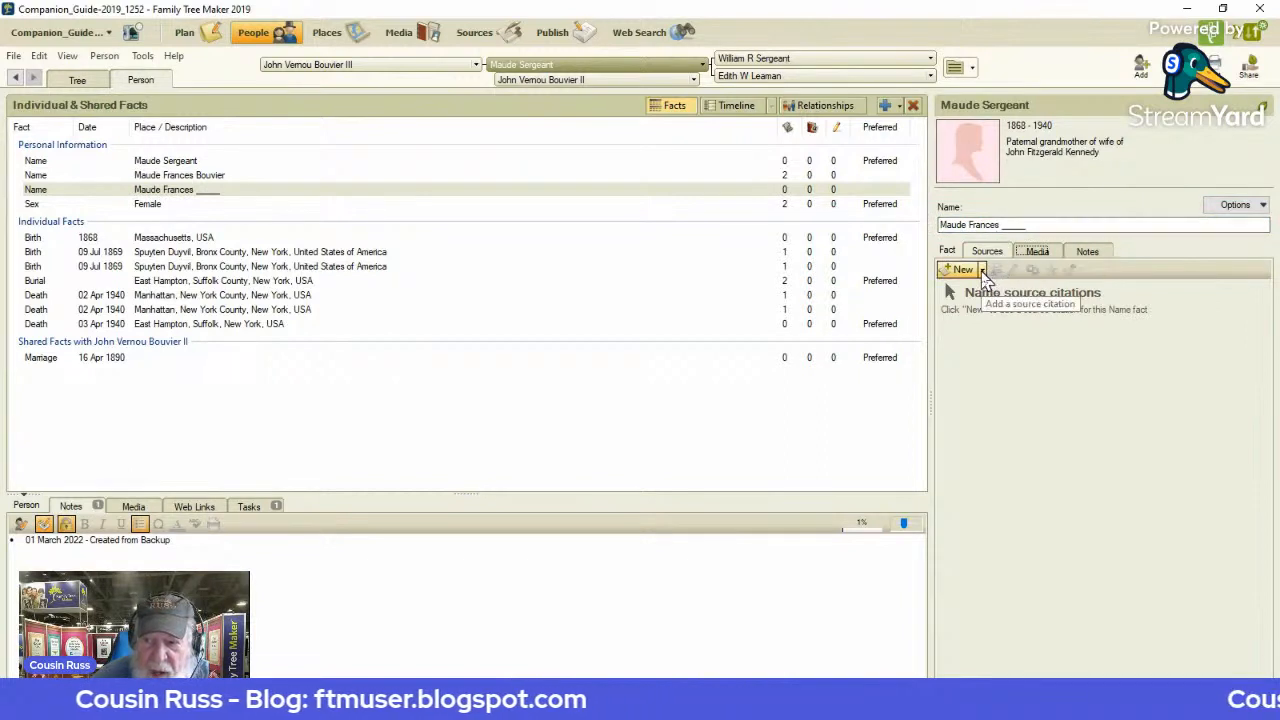
click(983, 272)
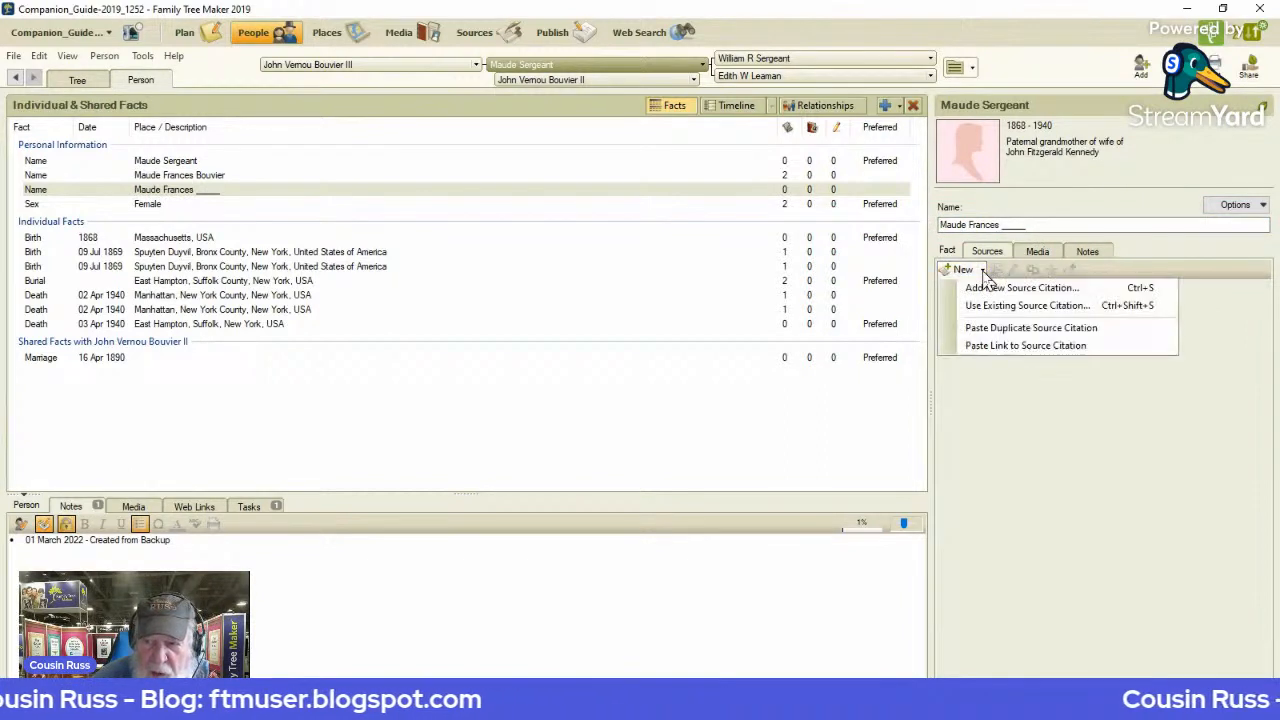
click(983, 346)
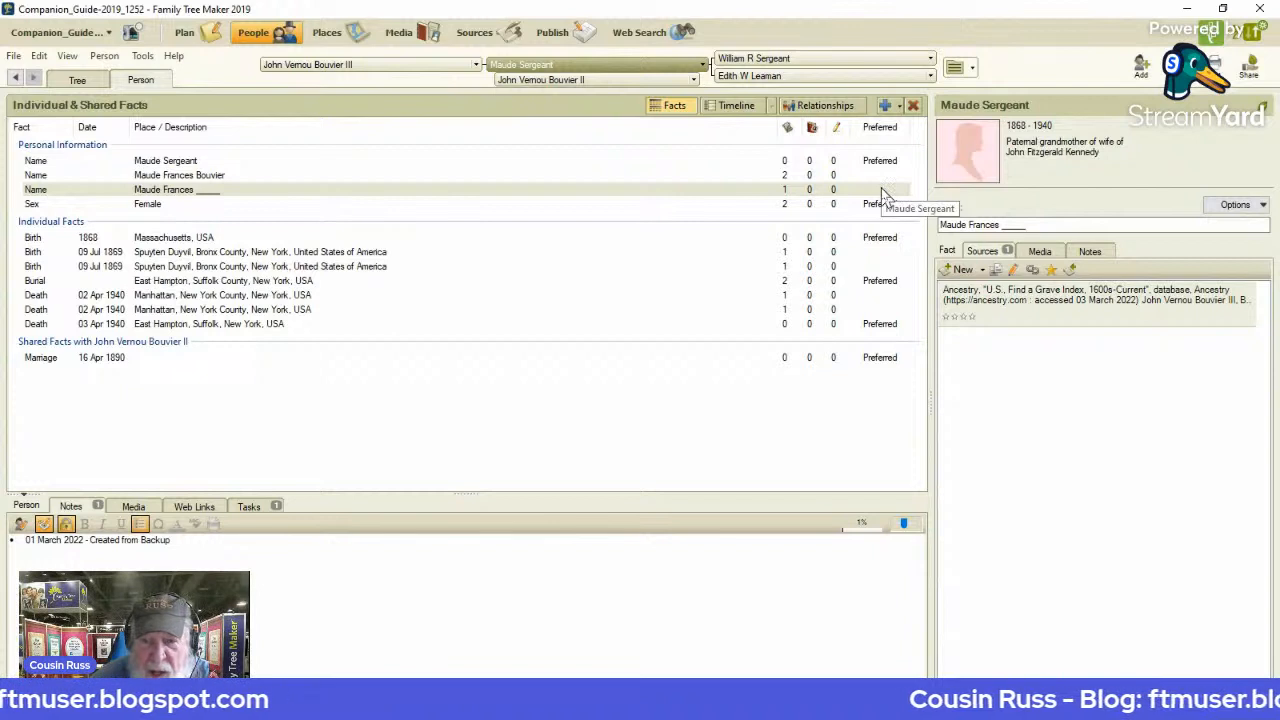
Compare the wife's preferred, married and blank-surname name facts and the source citations attached to each.
click(716, 164)
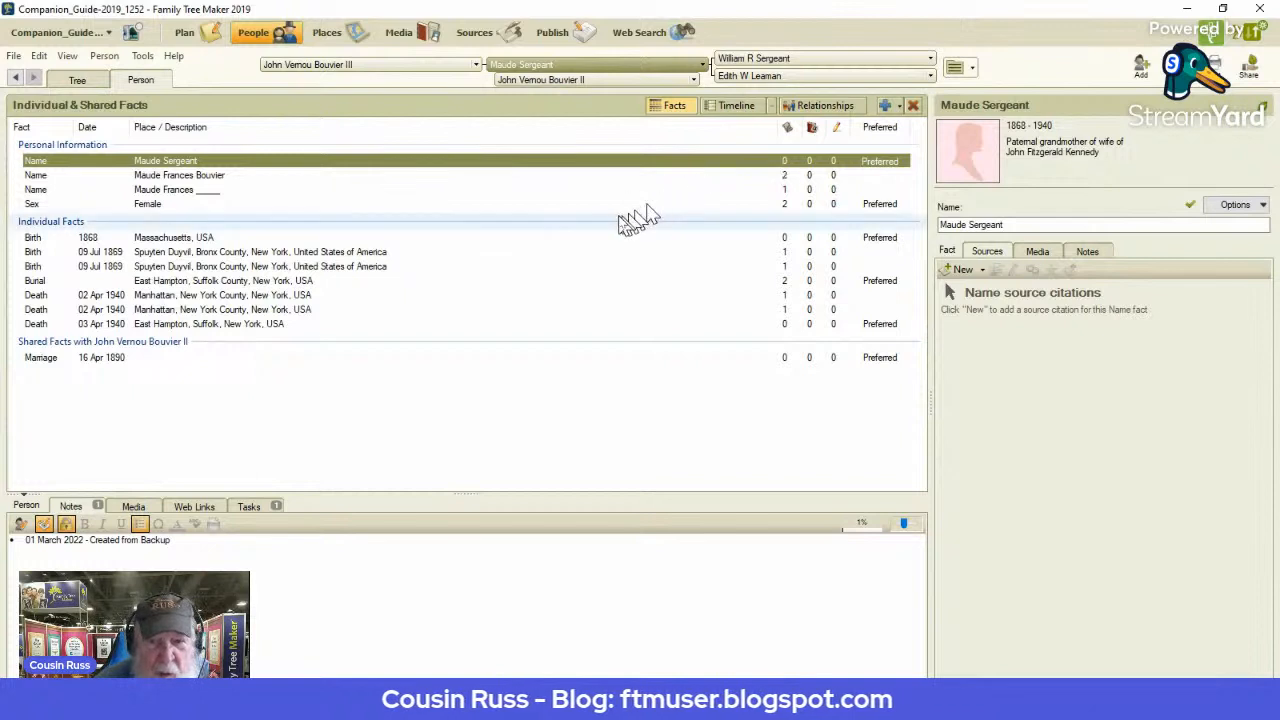
click(588, 190)
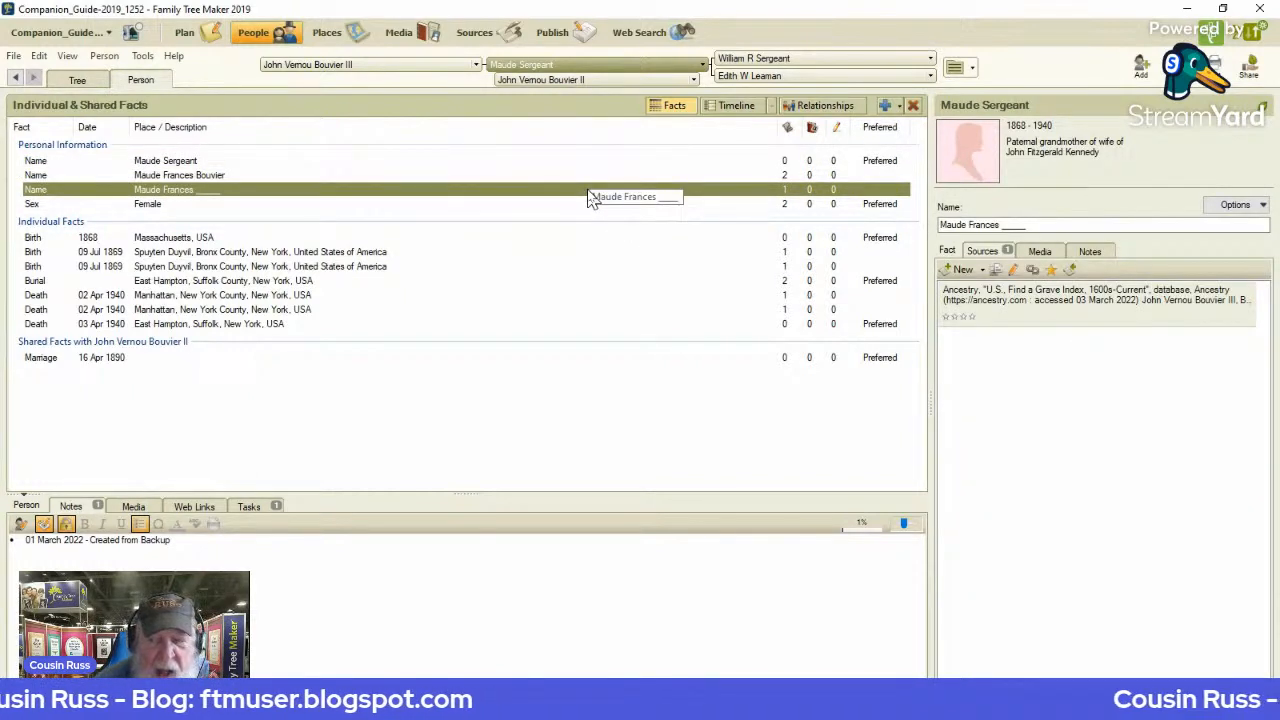
click(517, 161)
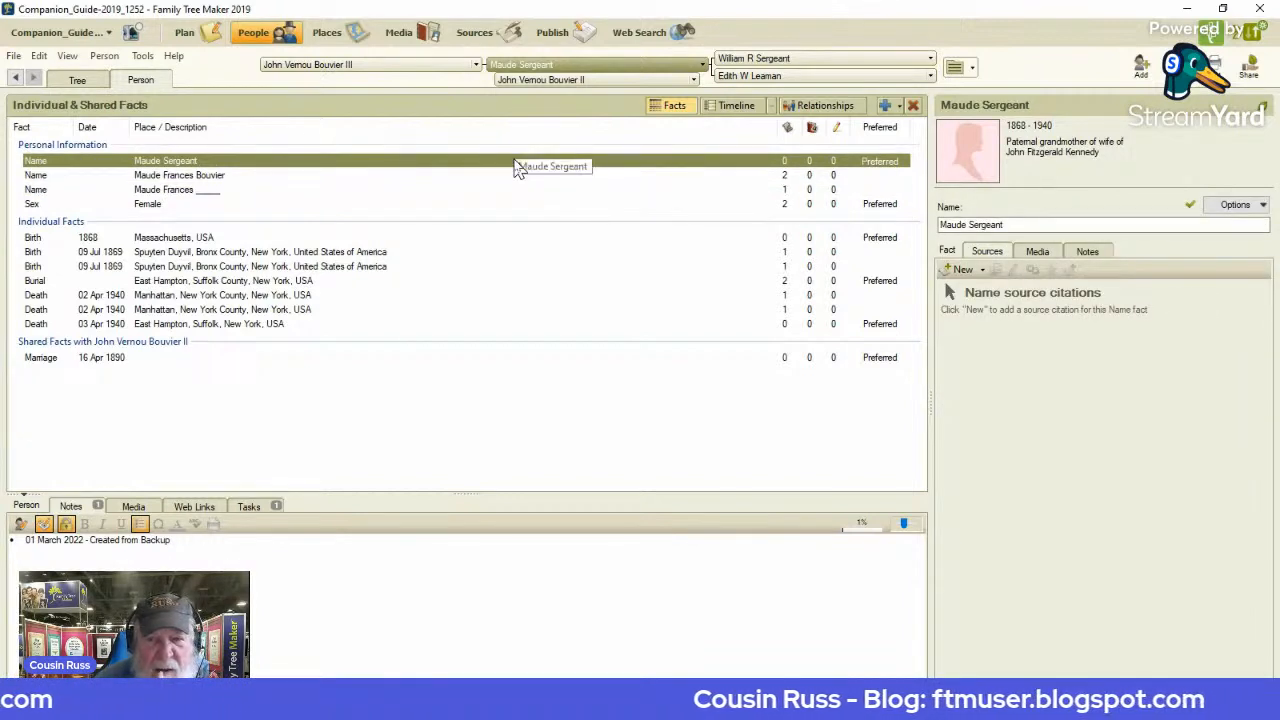
click(283, 190)
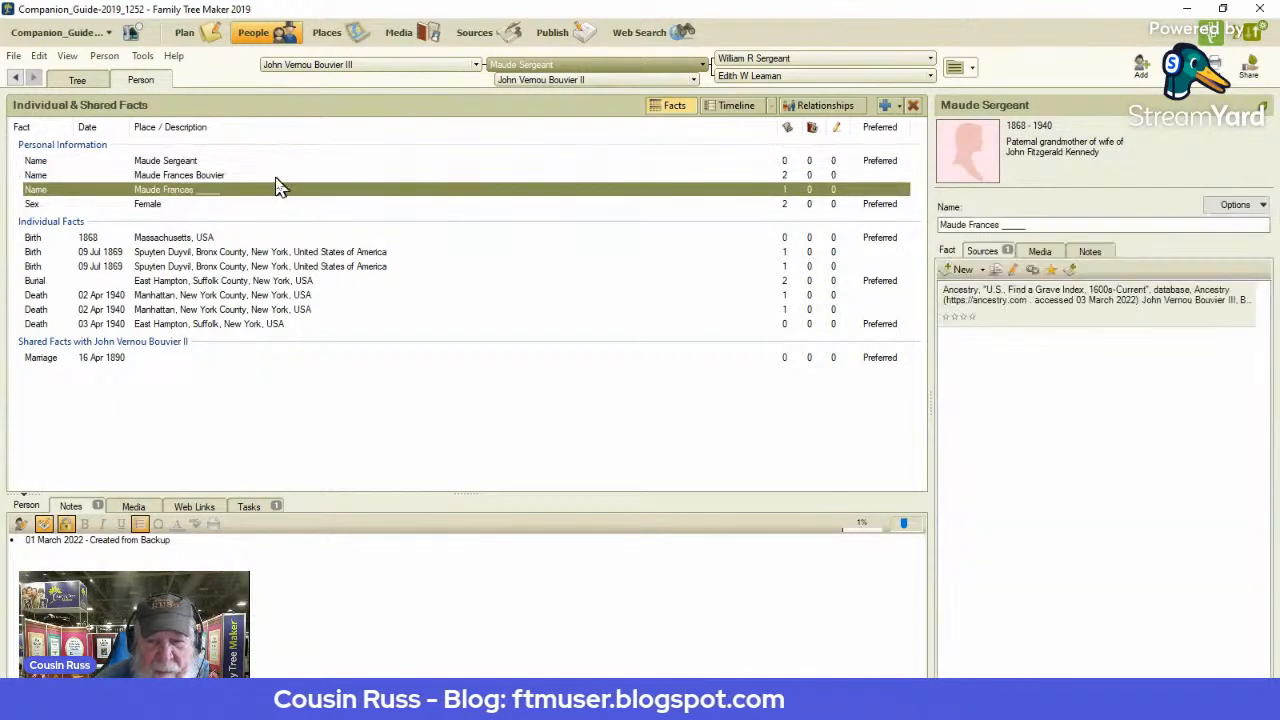
click(278, 182)
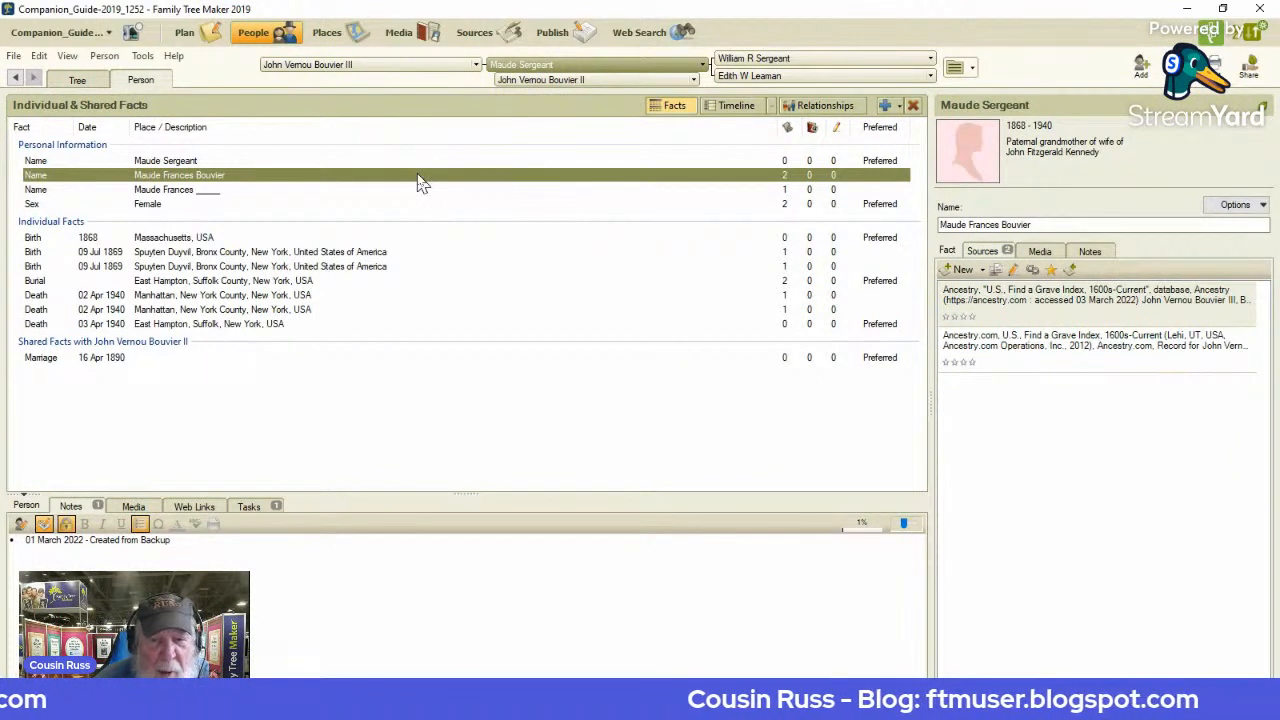
click(392, 193)
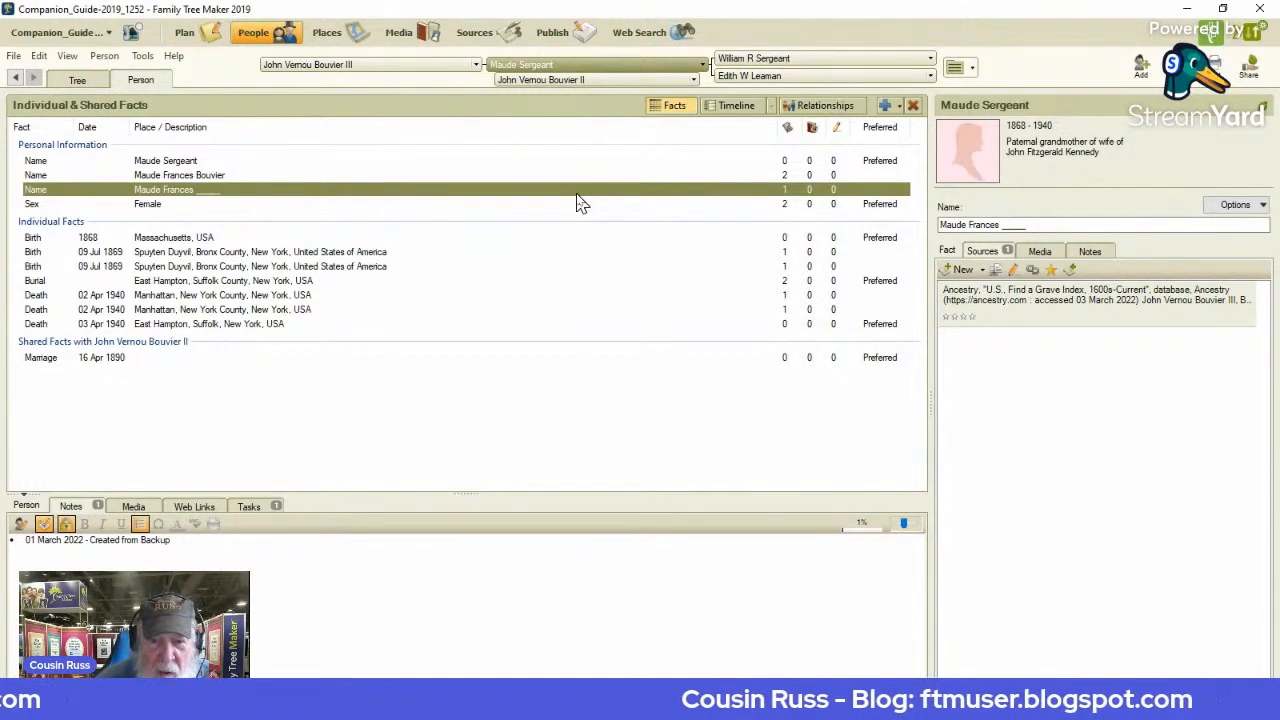
Mark the date of the preferred Massachusetts birth fact as approximate by adding "Abt" before the year.
click(276, 241)
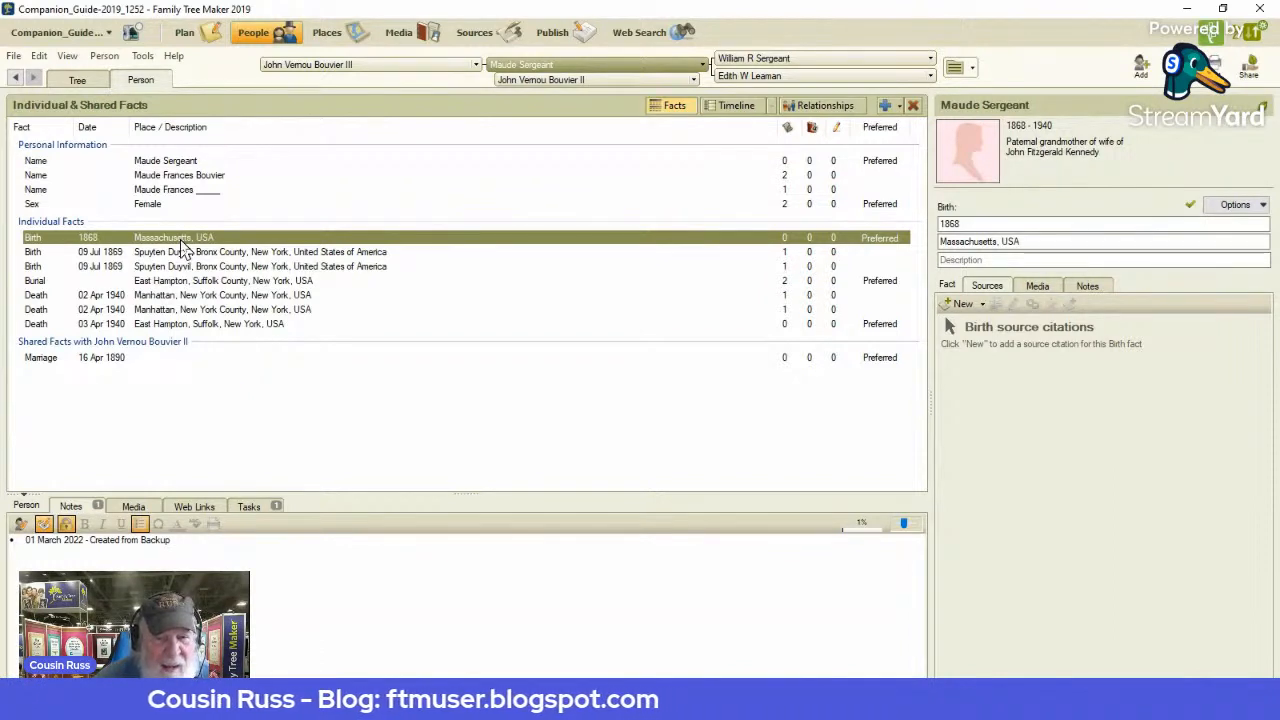
click(942, 224)
text(a)
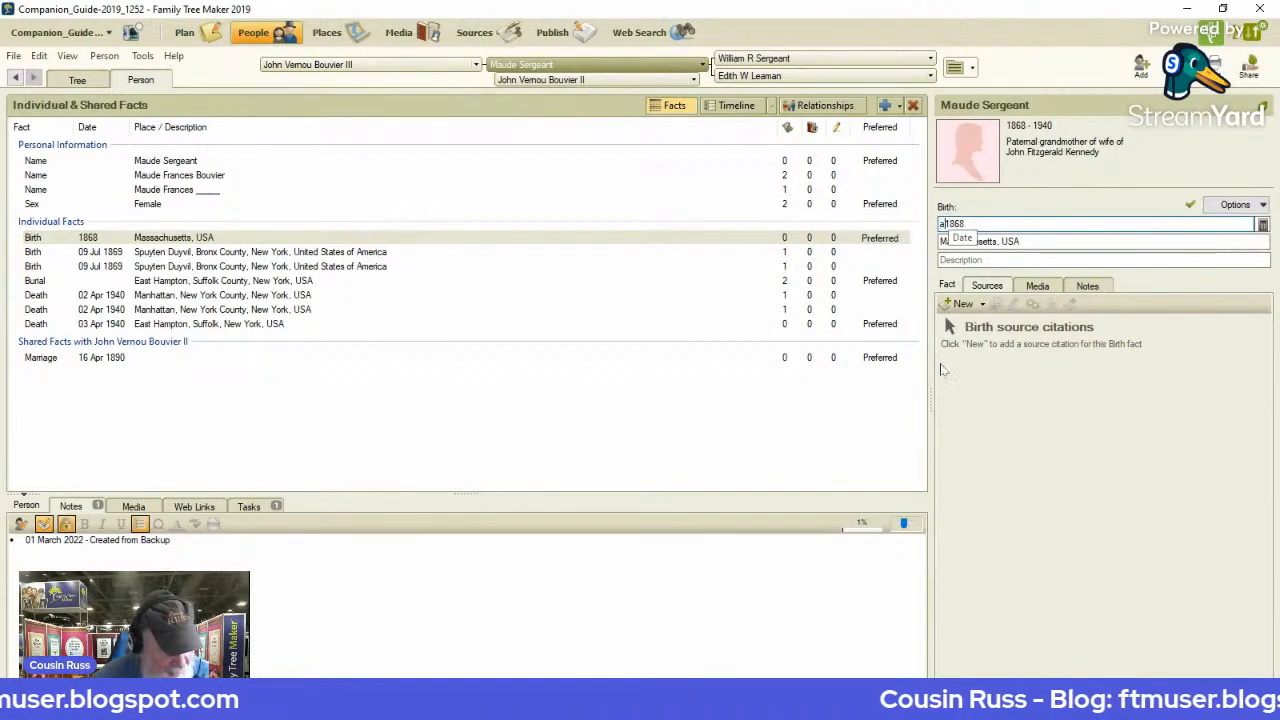
text(bt)
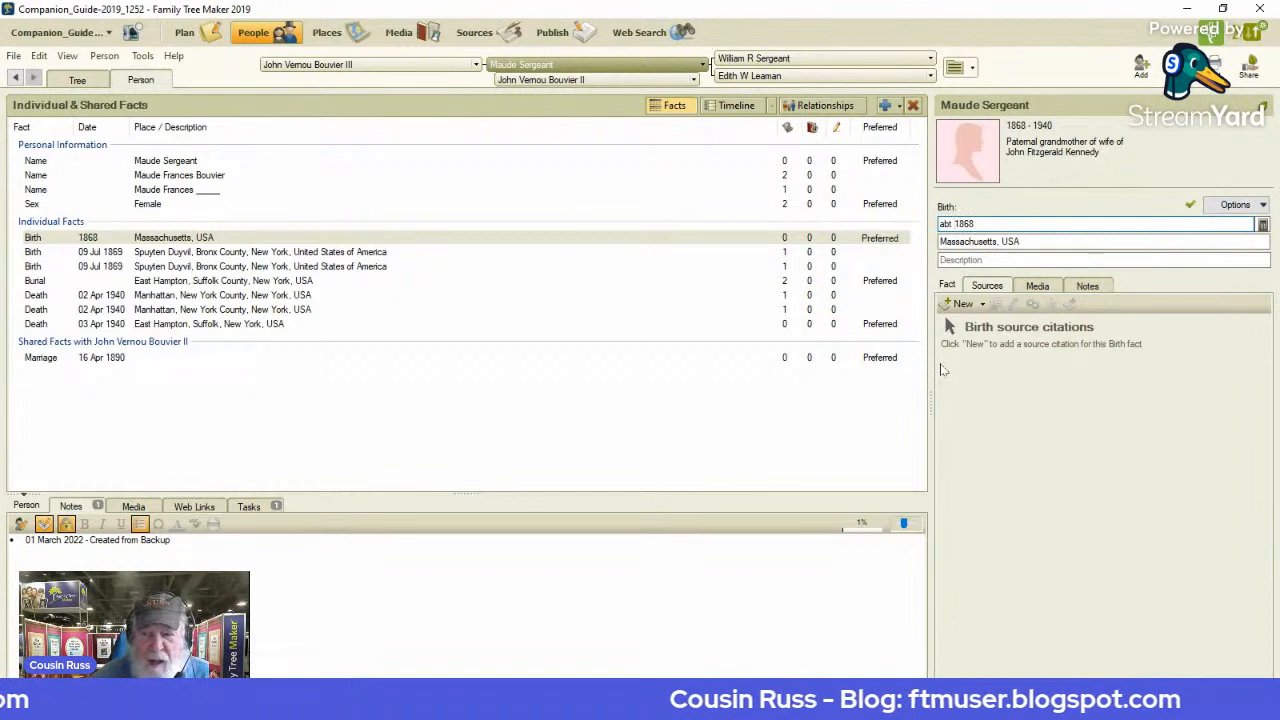
key(Tab)
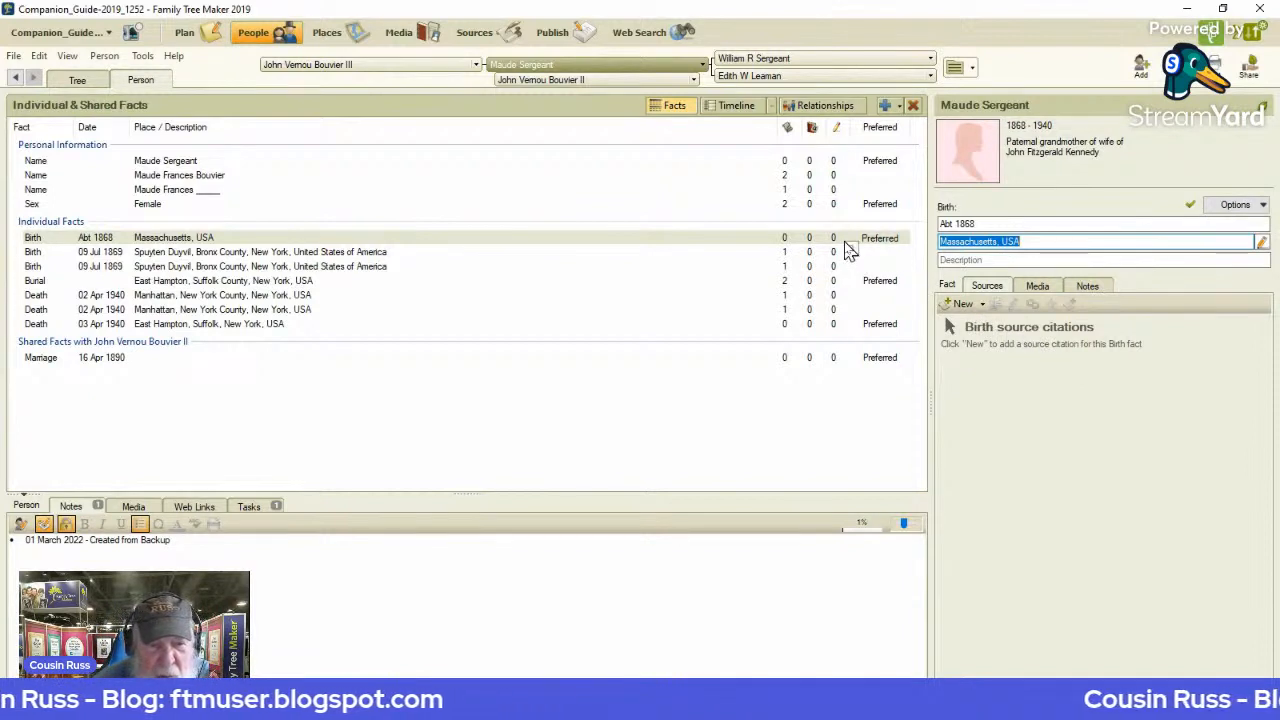
Add the bullet "03 March 2022 - Find A Grave Index" to the wife's person notes.
click(201, 544)
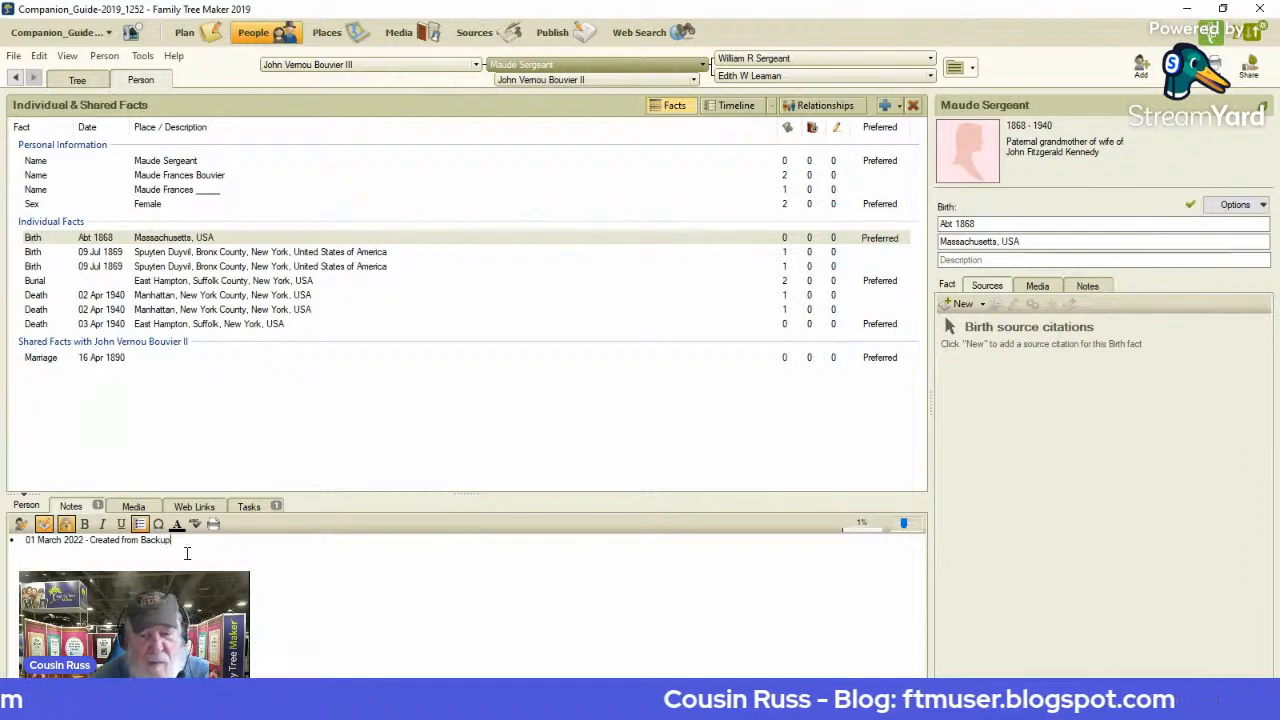
key(Return)
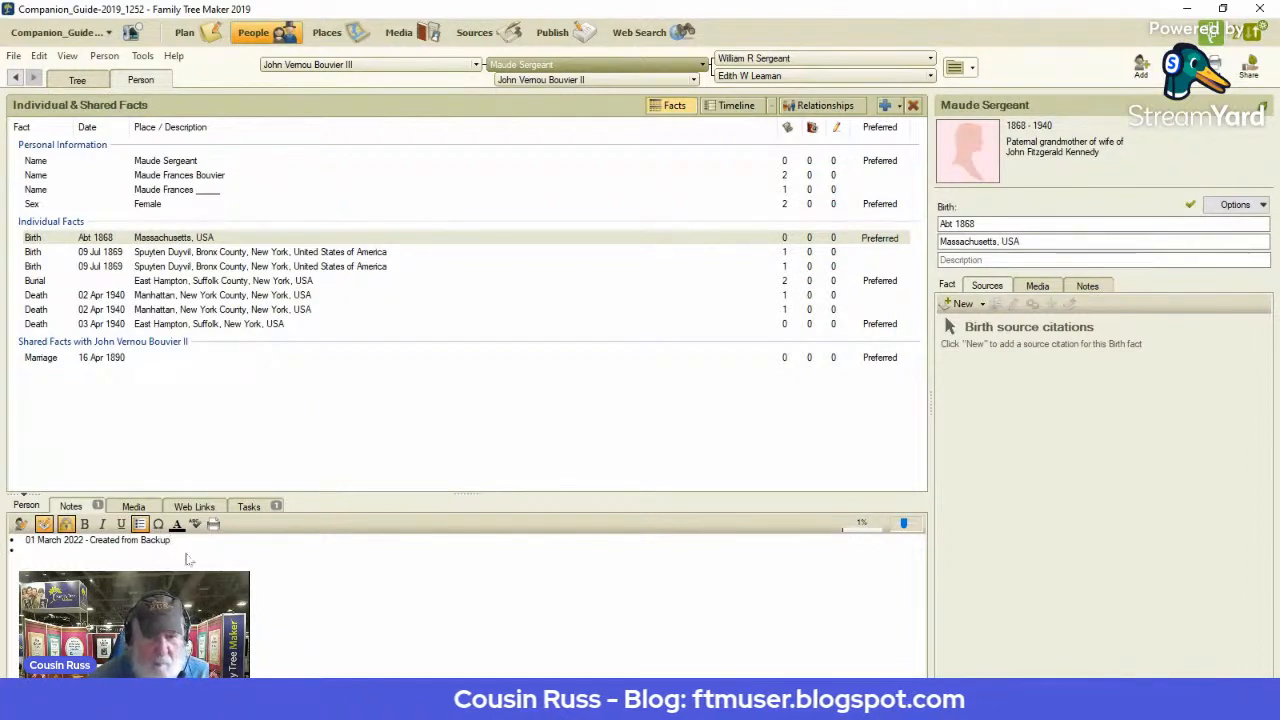
text(03 March 2022 - Find A Grave Index)
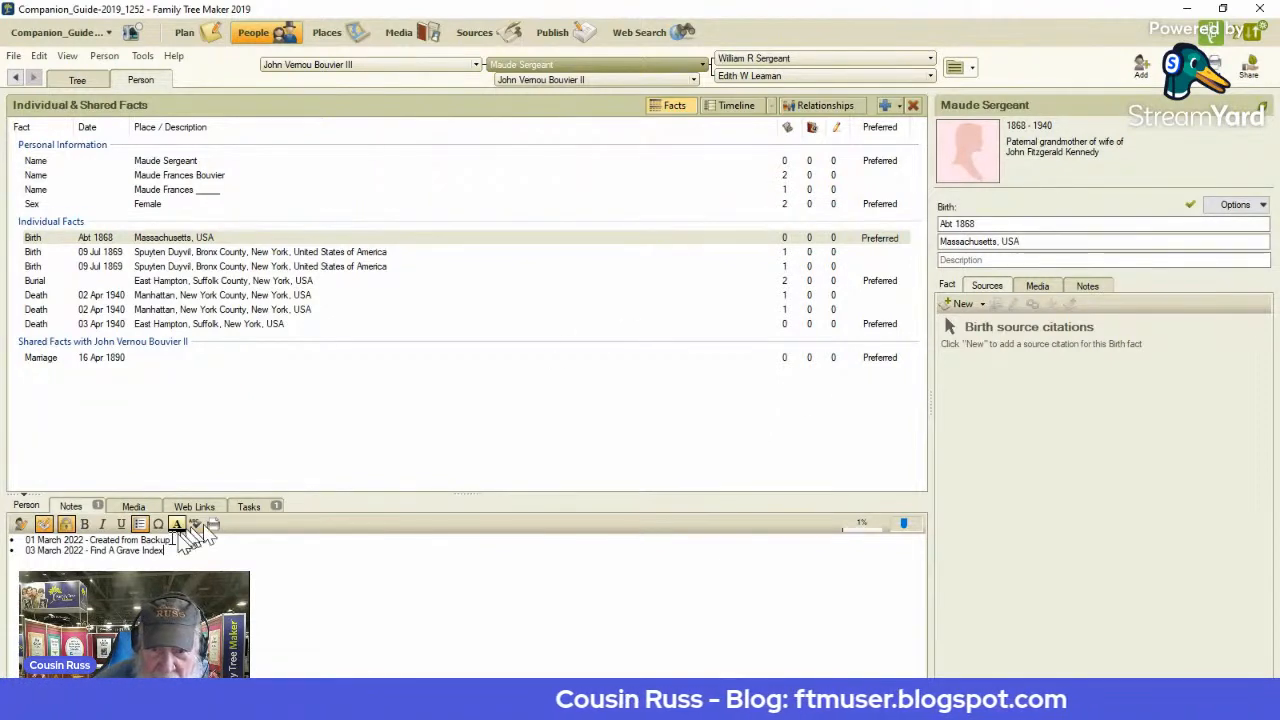
Compare the source citations on the alternate name facts and on the two matching Spuyten Duyvil birth facts.
click(802, 190)
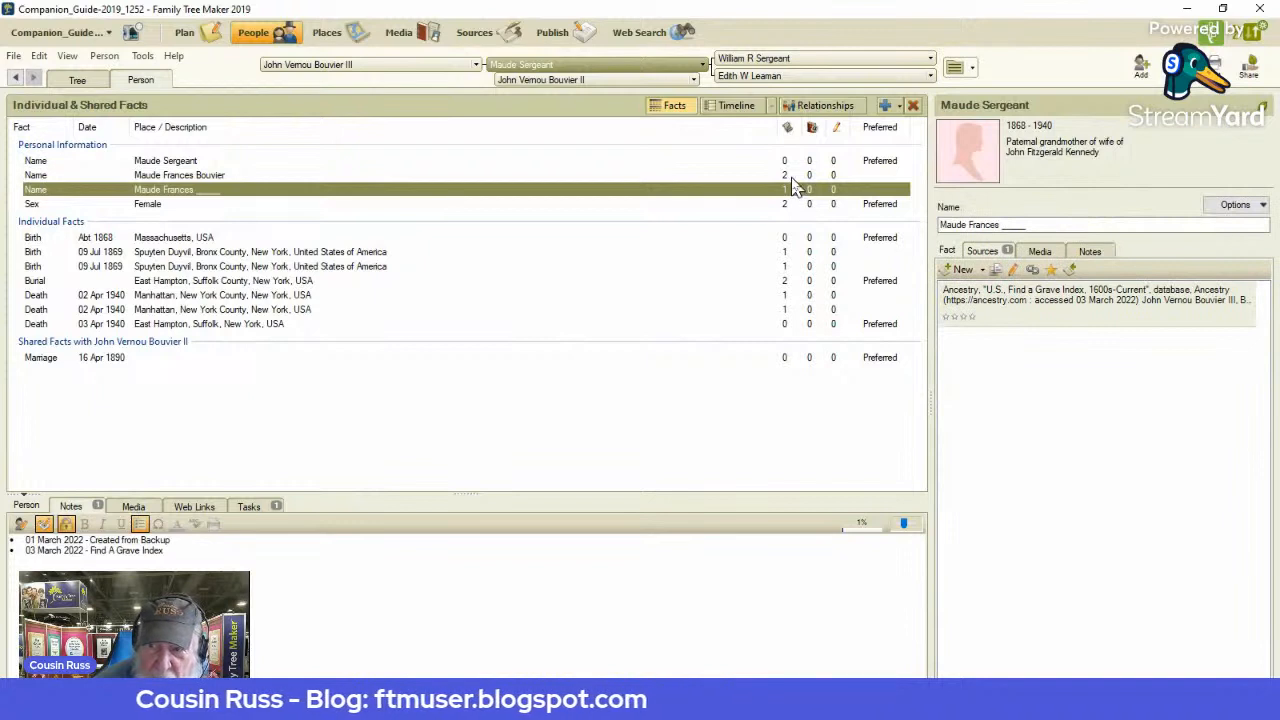
click(792, 177)
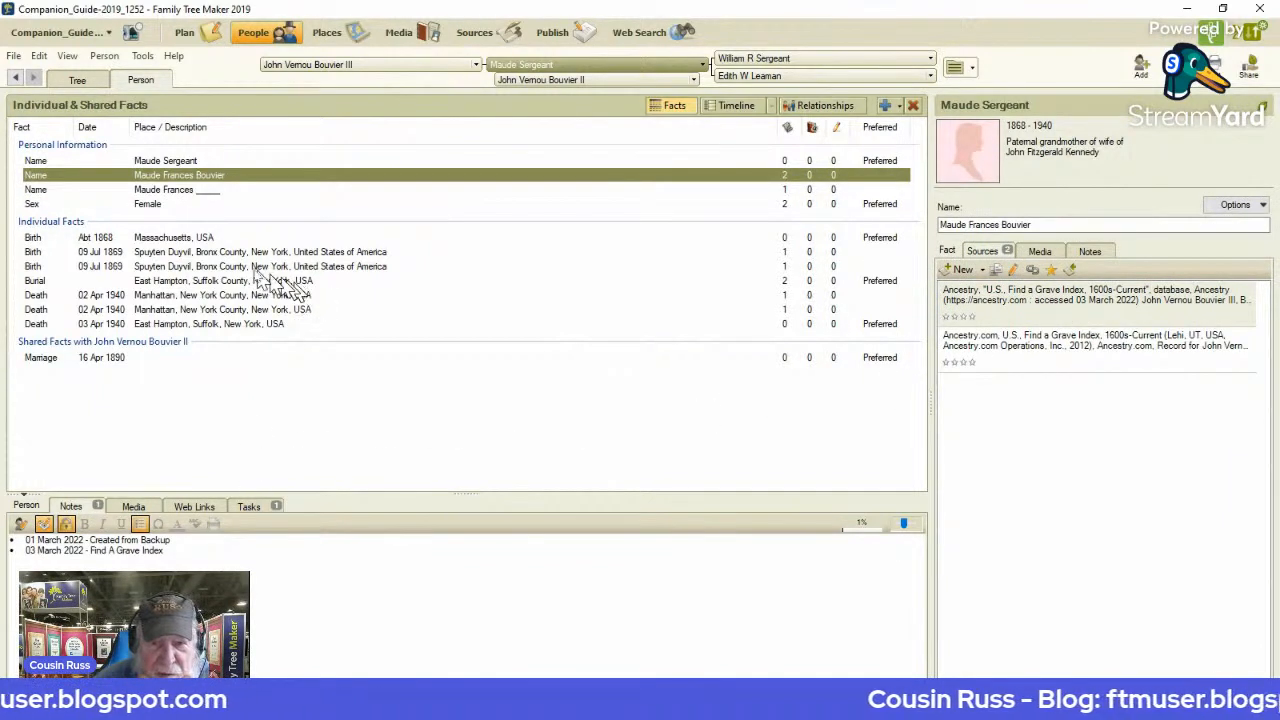
click(219, 256)
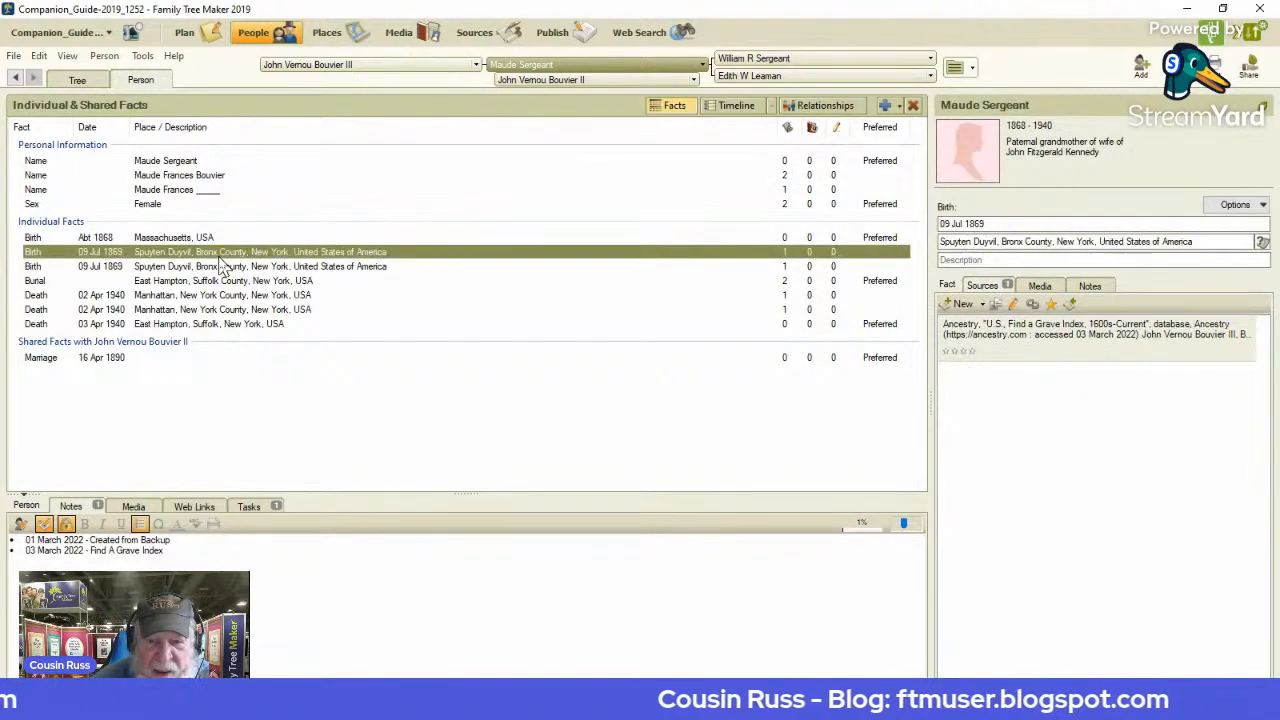
click(313, 268)
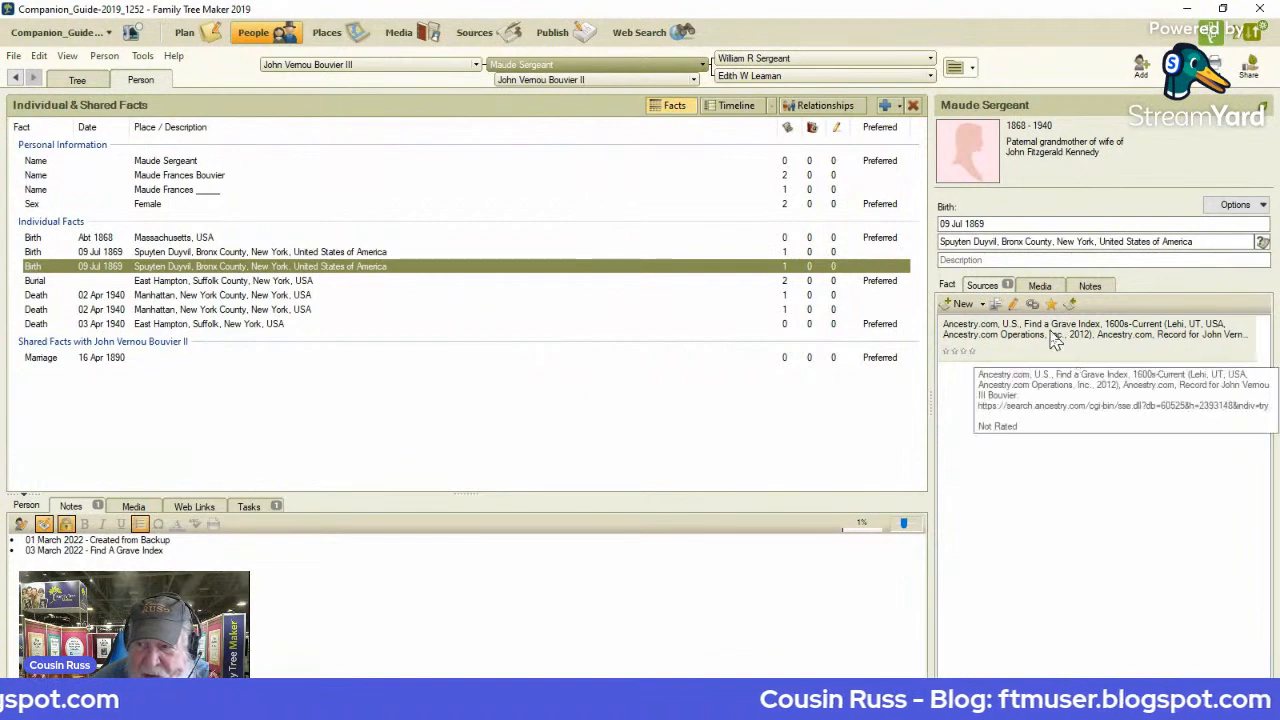
click(841, 253)
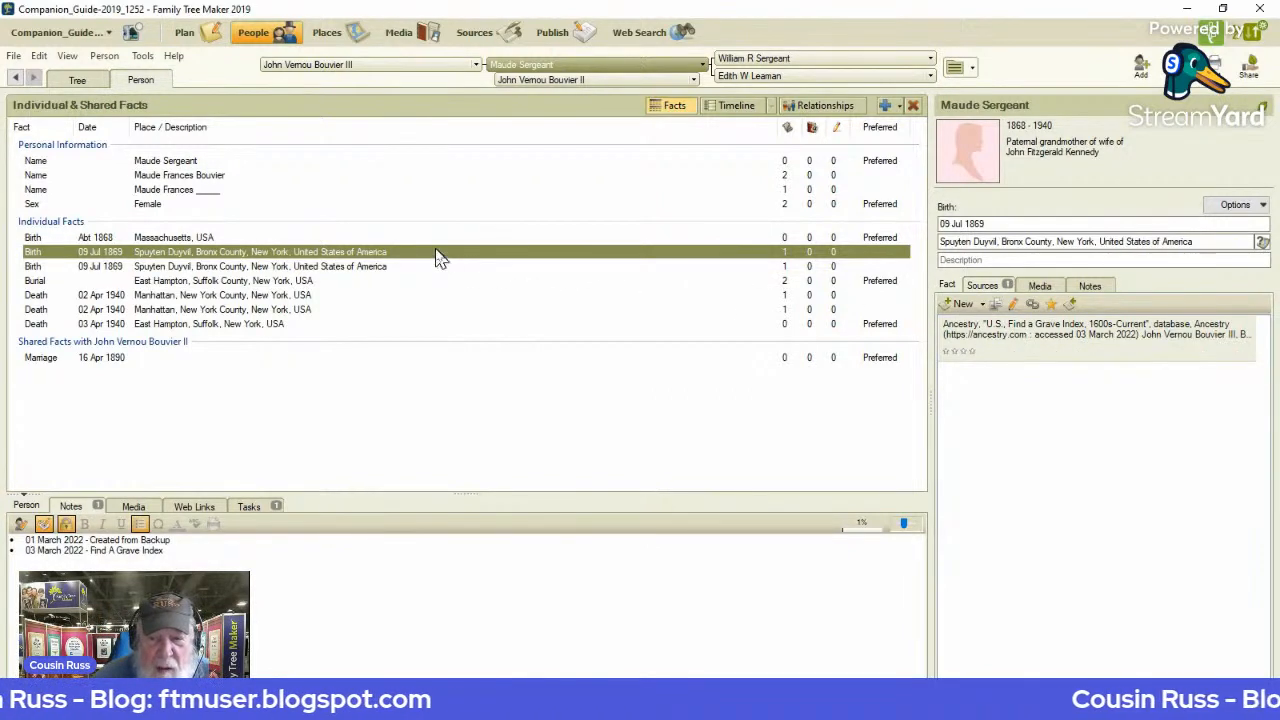
Check the suggested place names for the first Spuyten Duyvil birth fact and leave its place name as entered.
click(1256, 243)
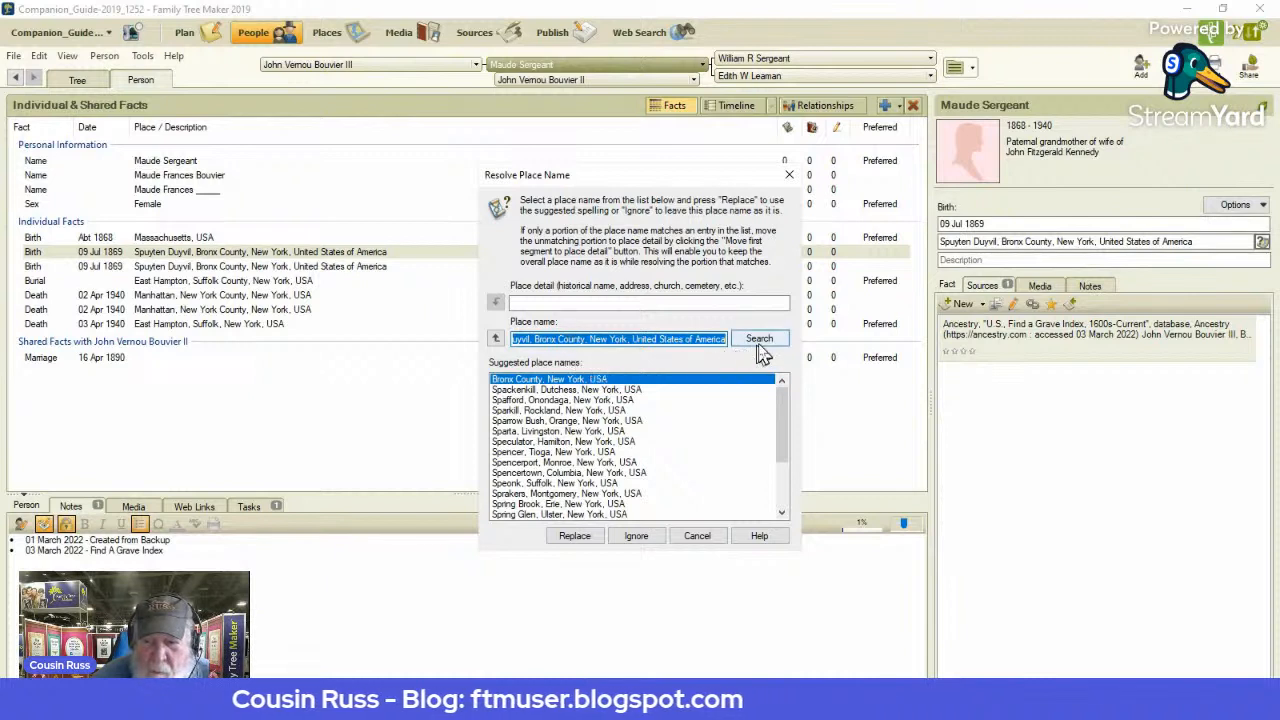
click(586, 338)
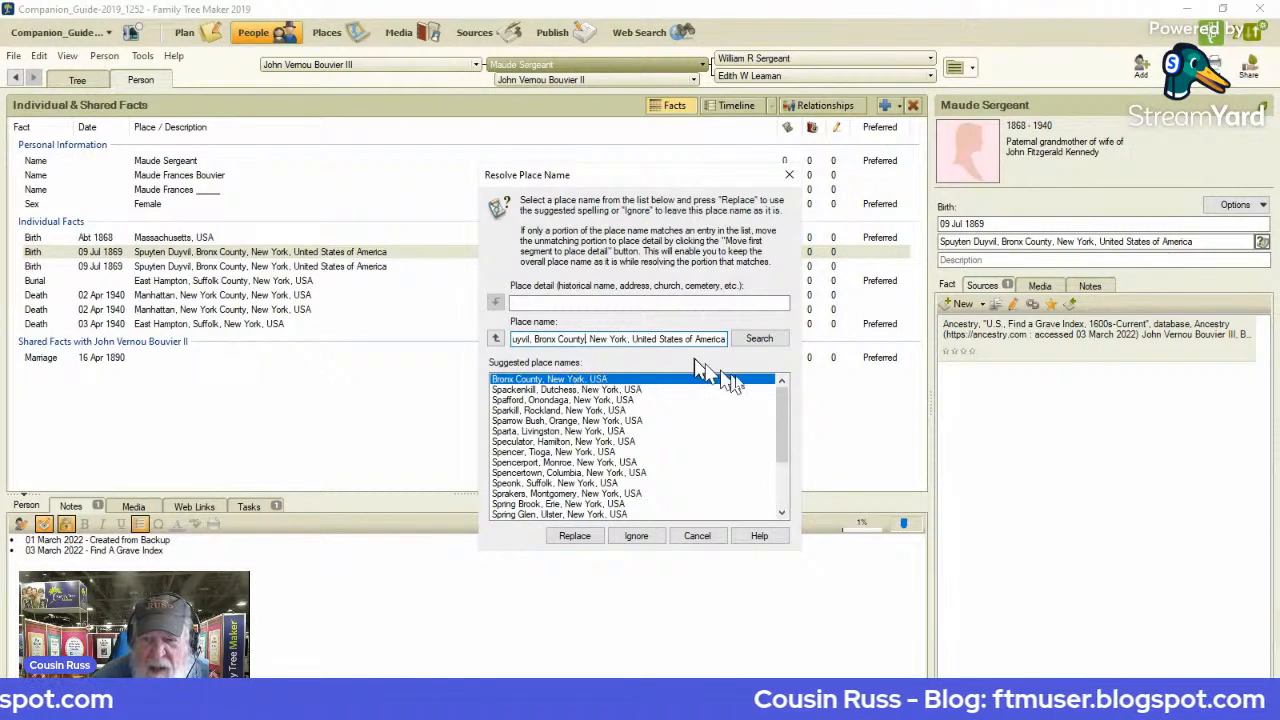
key(Home)
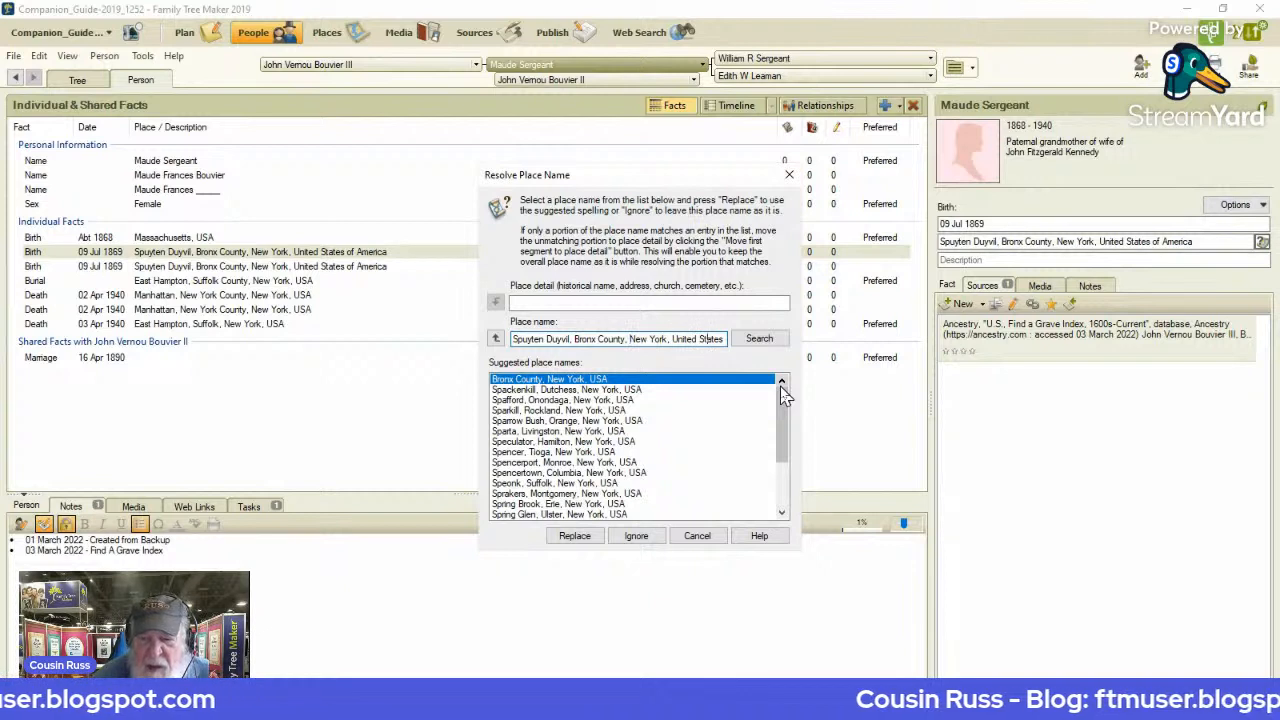
key(Left)
key(Left)
key(Left)
key(Left)
key(Left)
key(Left)
key(Left)
key(Left)
key(Left)
key(Left)
key(Left)
key(Left)
key(Left)
key(Left)
key(Left)
key(Left)
key(Left)
key(Left)
key(Left)
key(Left)
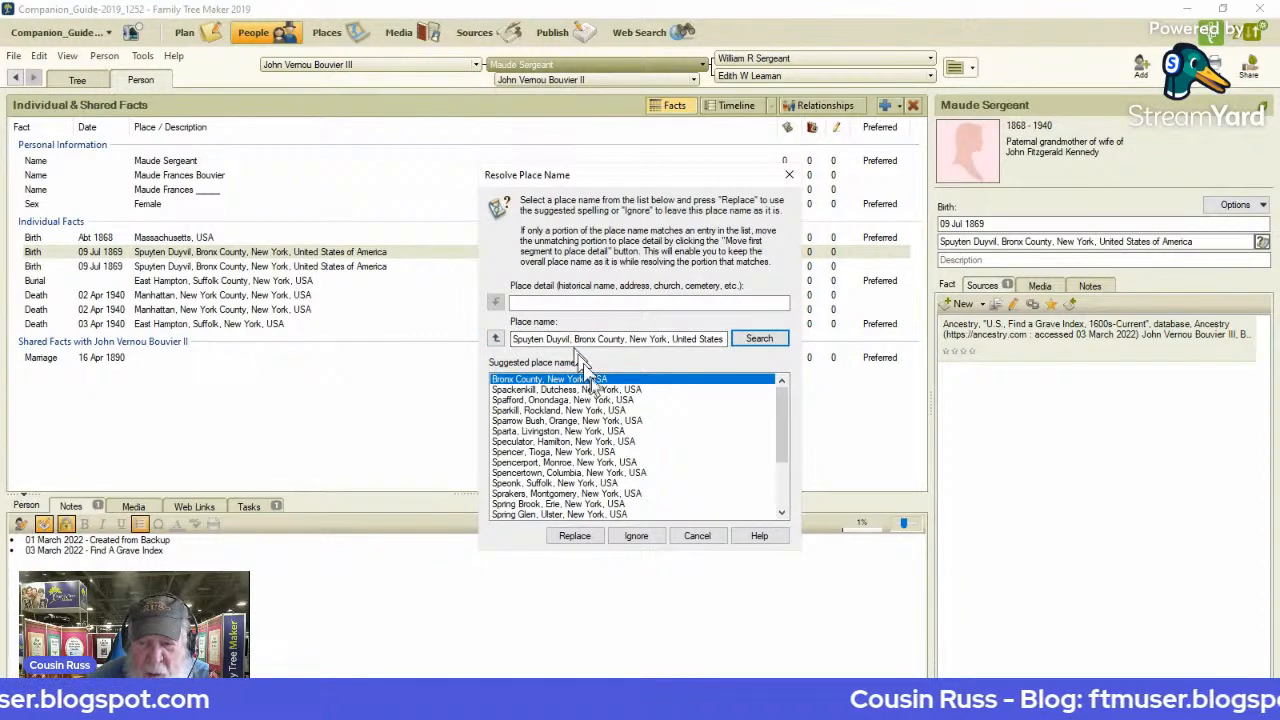
click(714, 540)
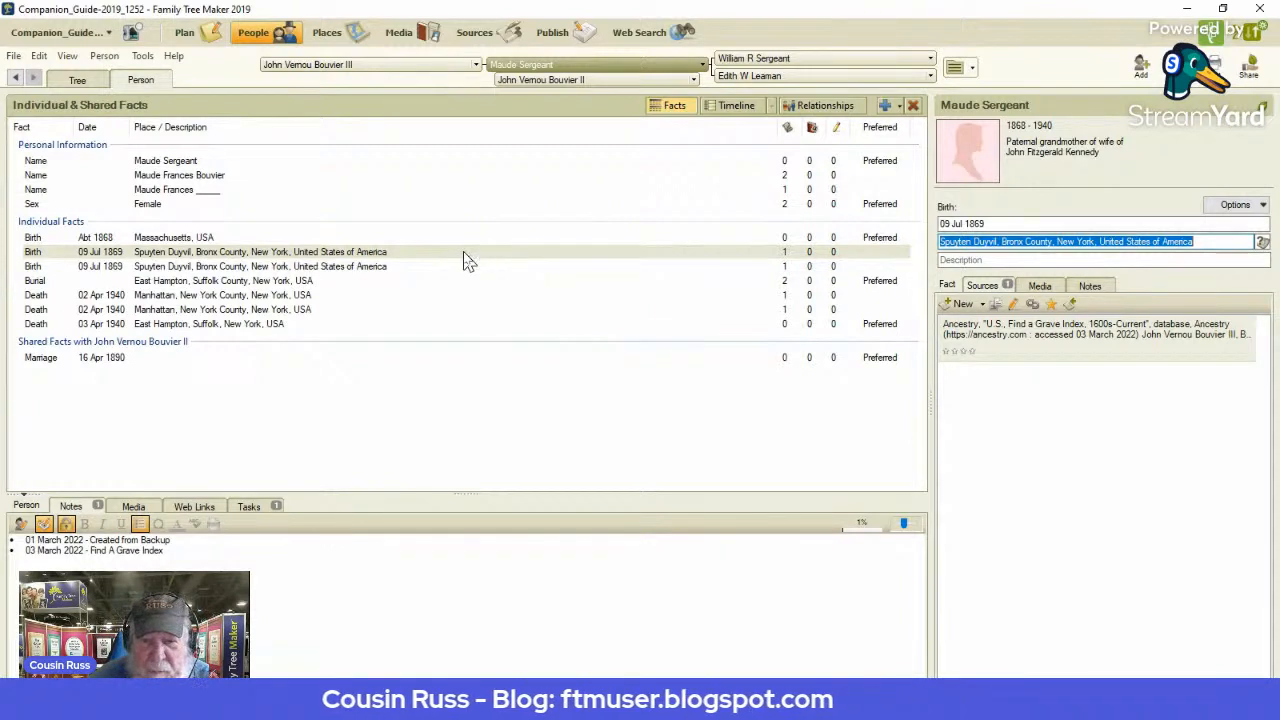
Merge the two matching Spuyten Duyvil birth facts into one, keeping their shared date and place.
right_click(468, 261)
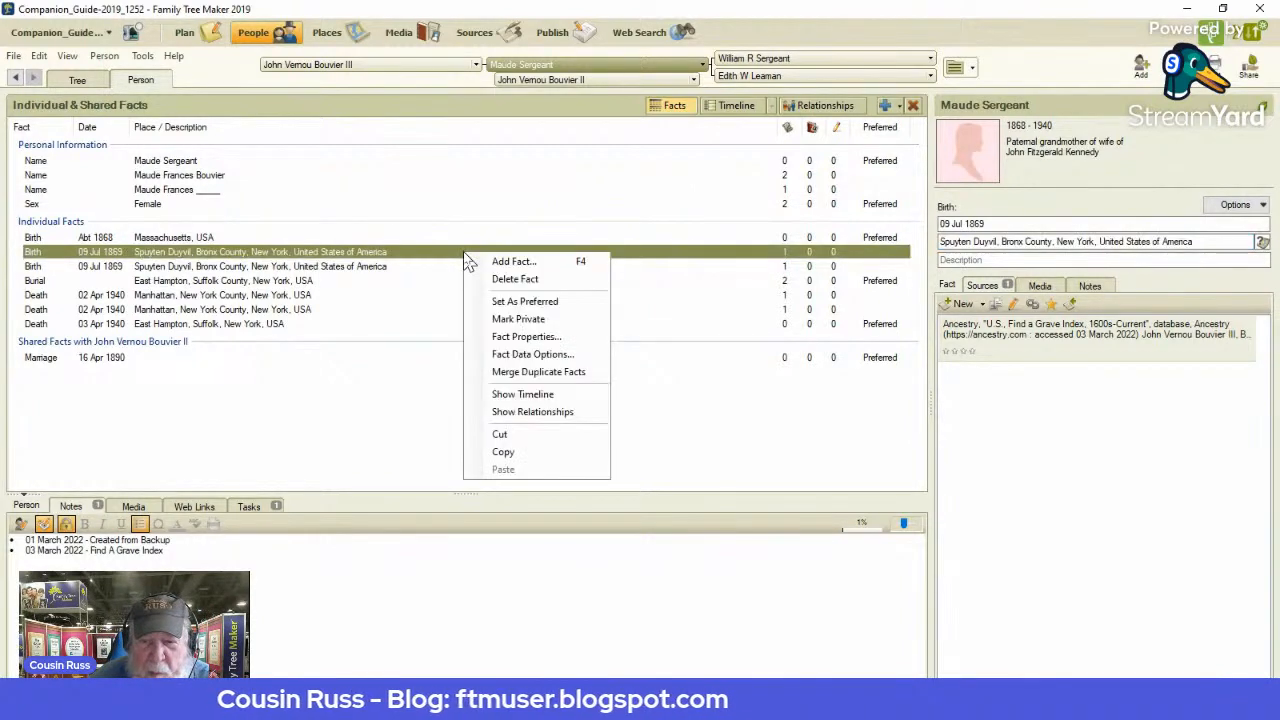
click(500, 372)
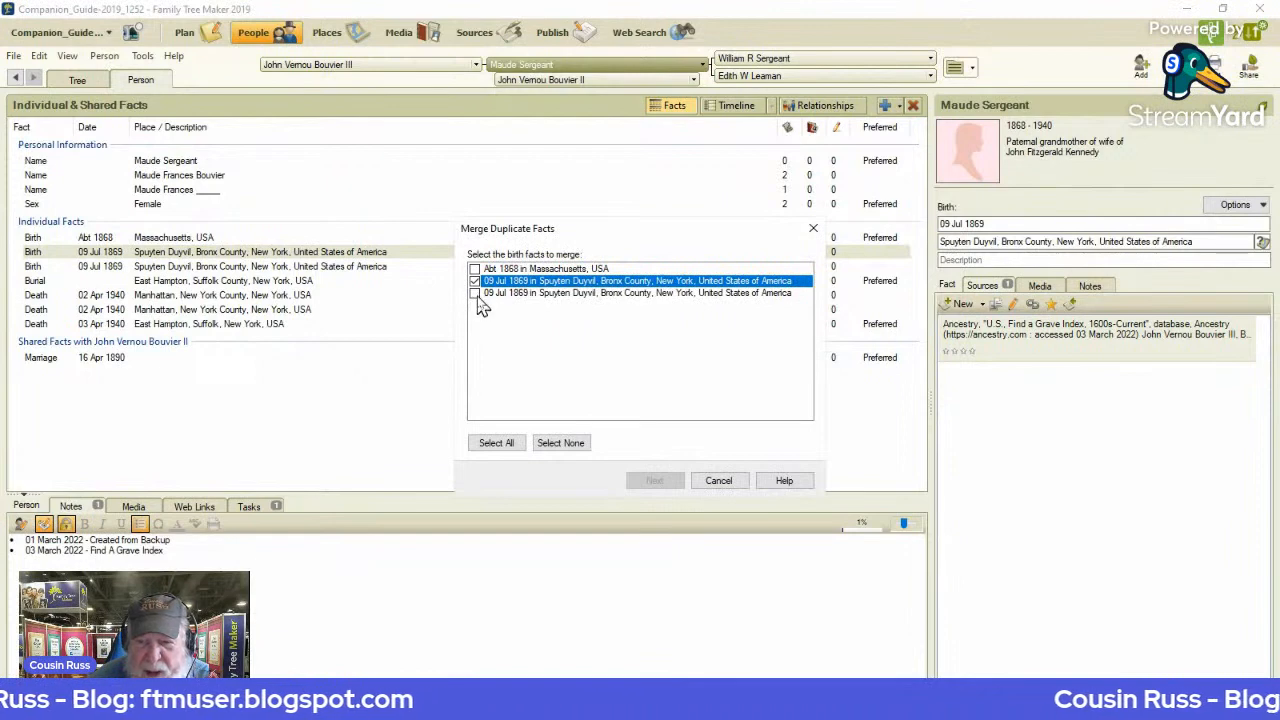
click(475, 293)
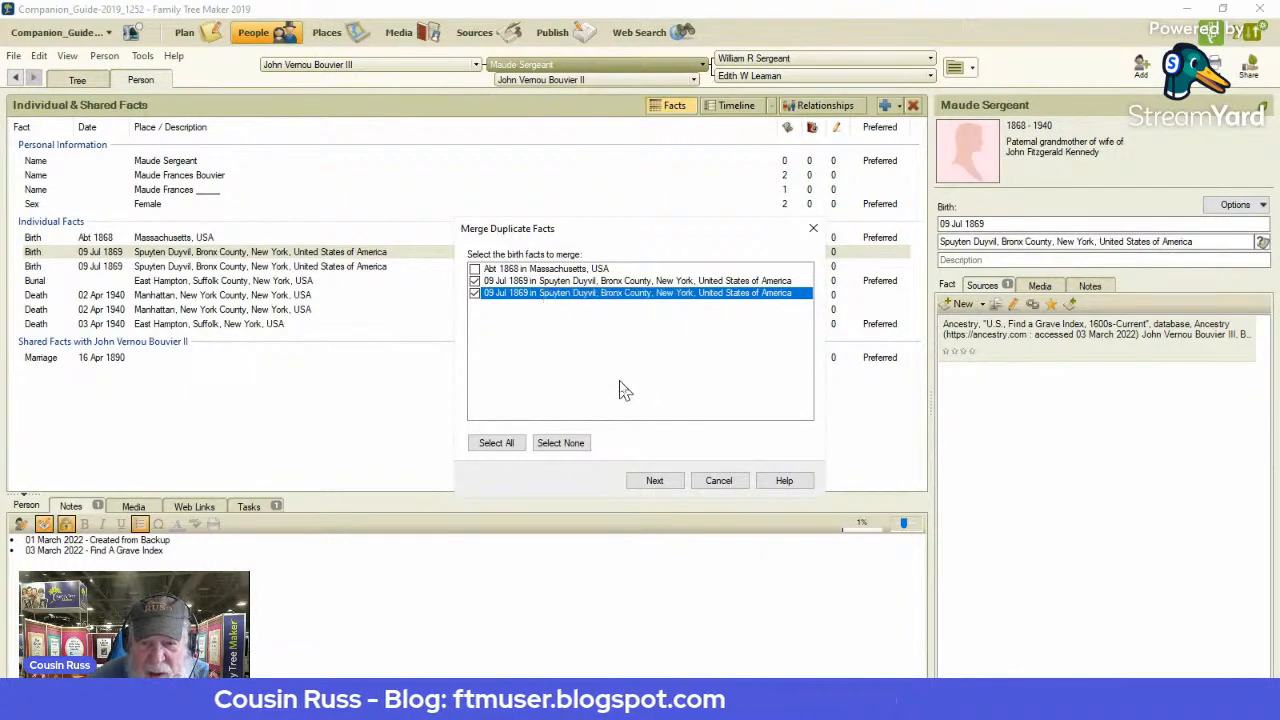
click(656, 481)
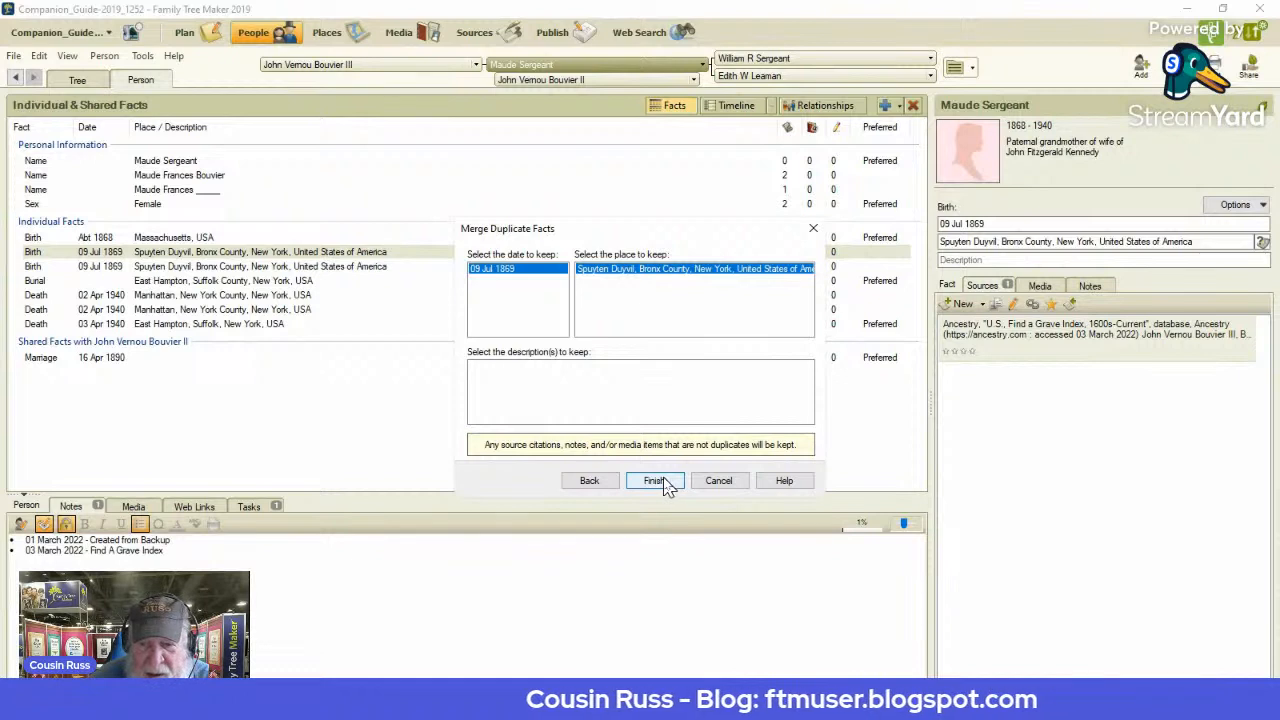
click(666, 482)
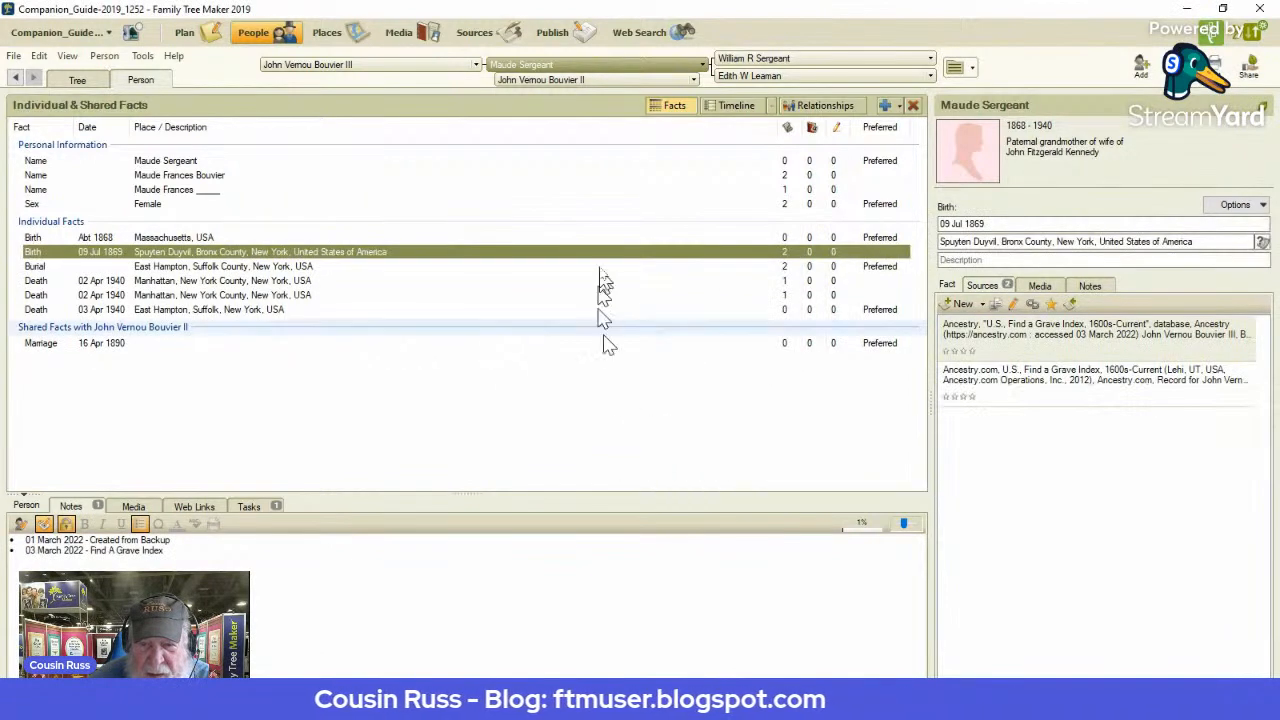
Start a new person task for the wife with the description "Birth Place".
click(248, 507)
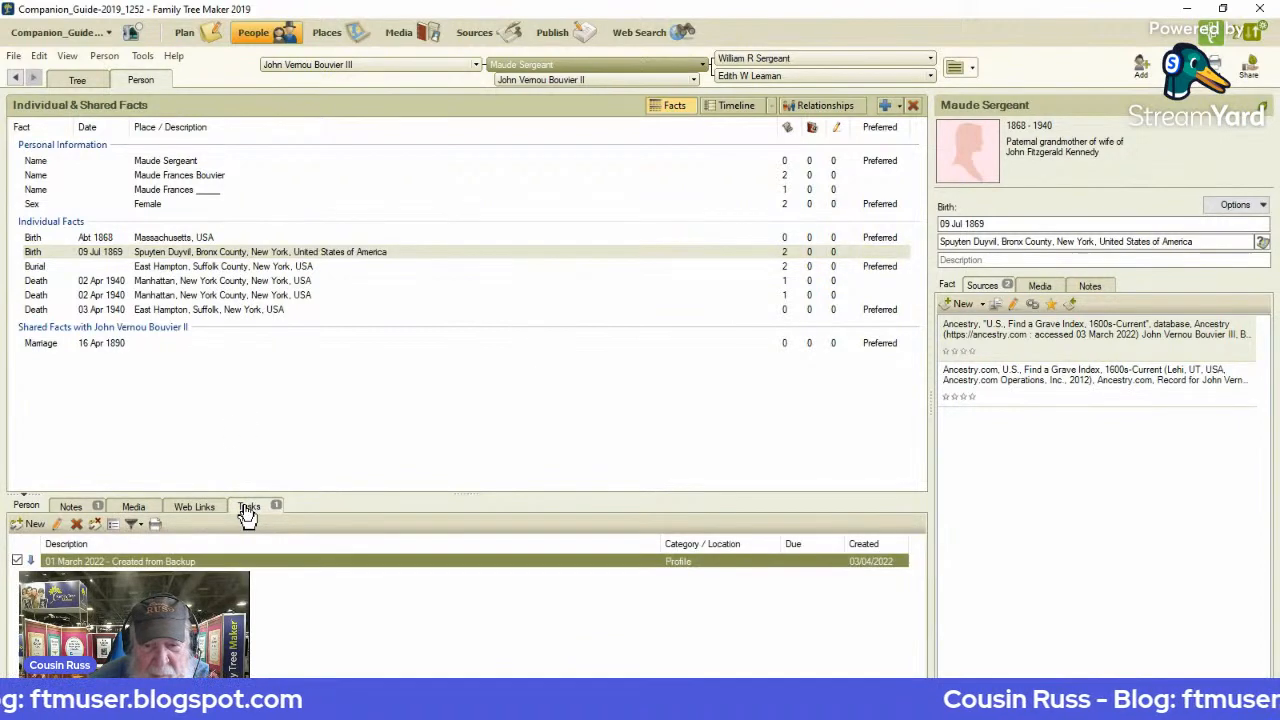
click(30, 524)
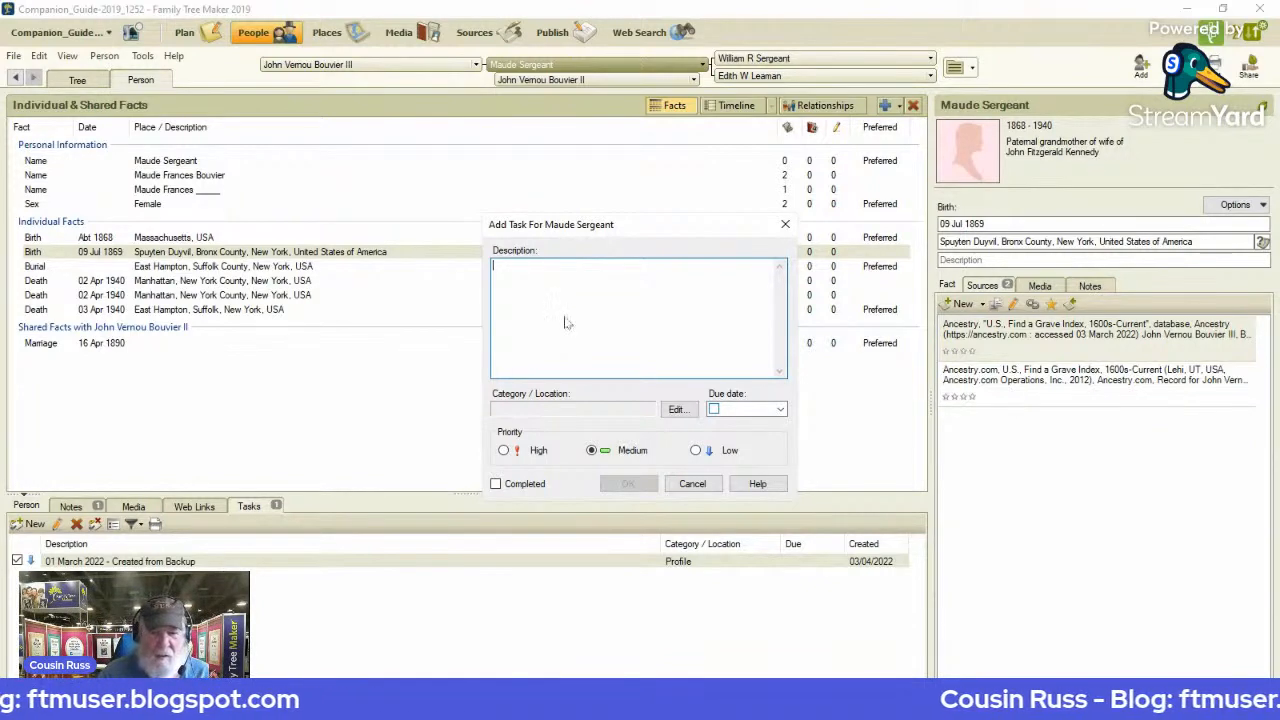
text(Birth )
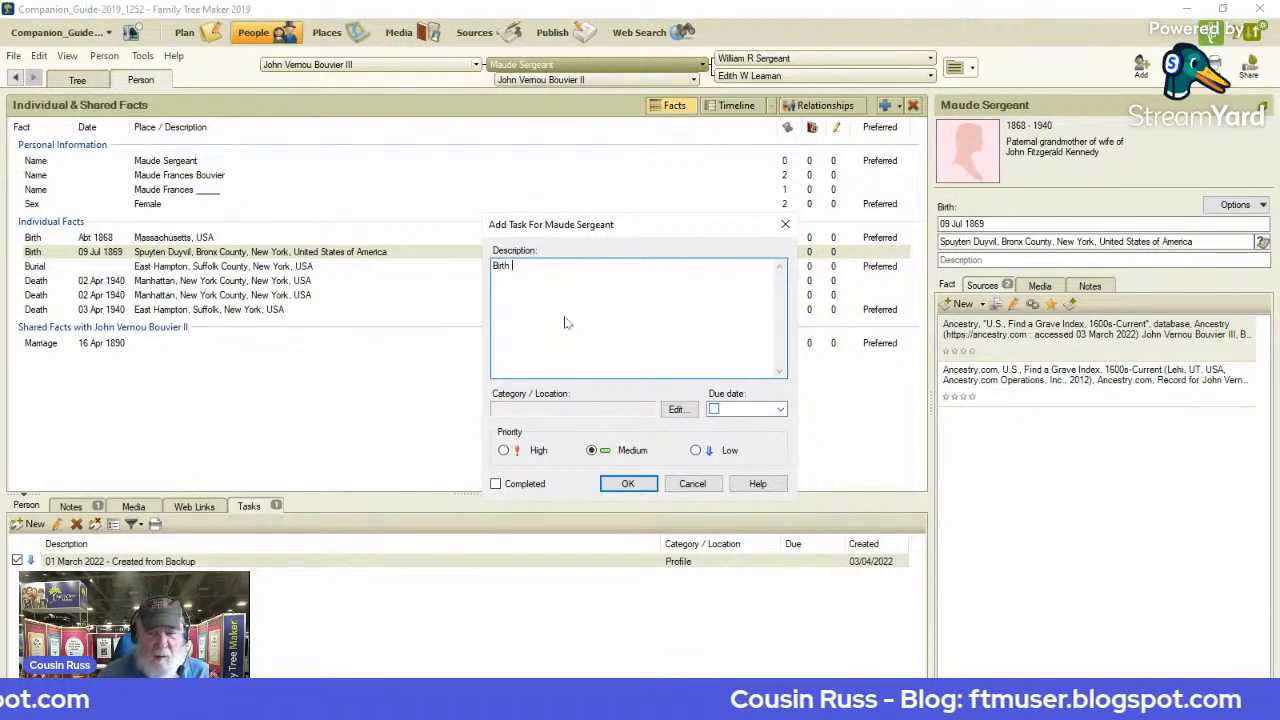
text(P)
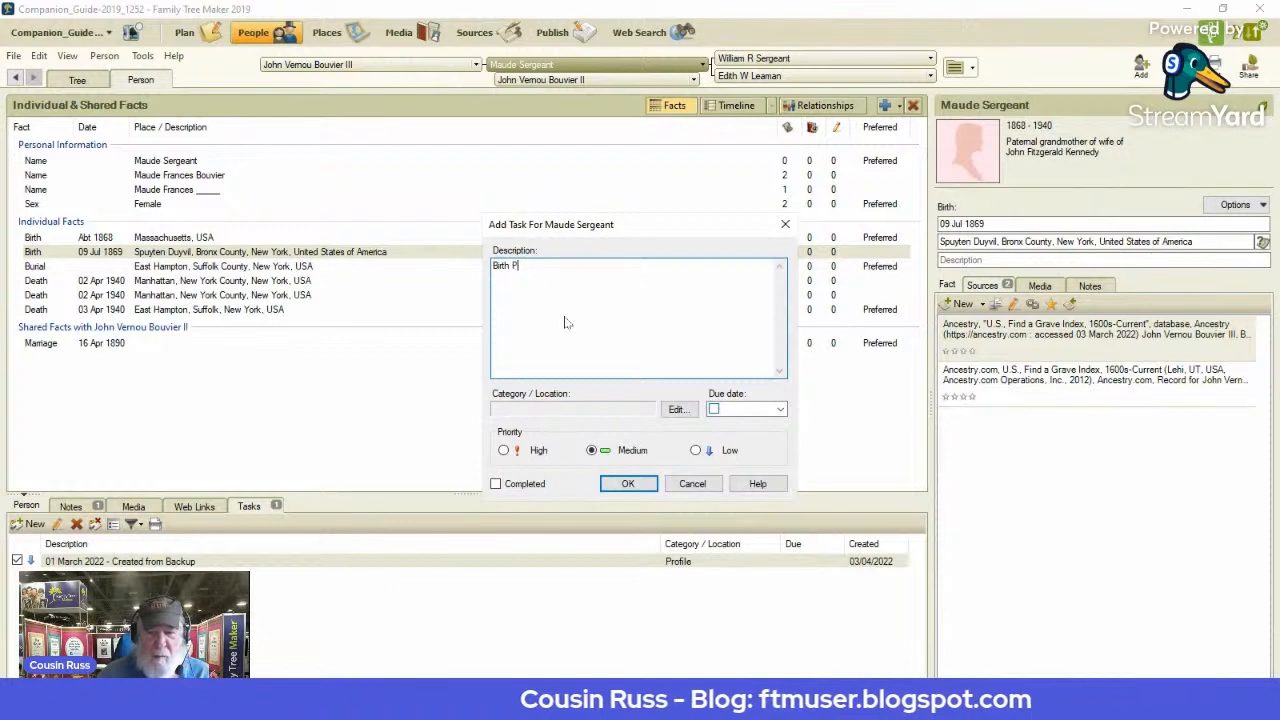
text(lace)
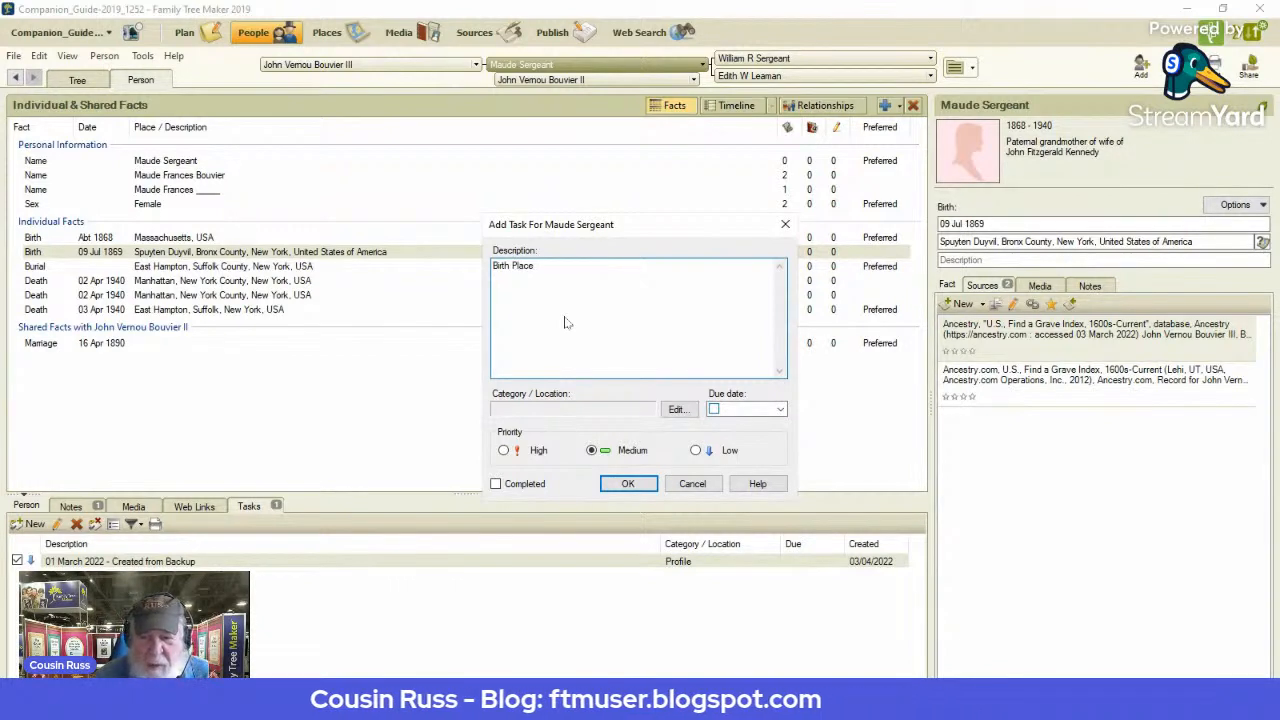
Create a task category named "Conflicts", assign it to the Birth Place task and save the task.
click(682, 414)
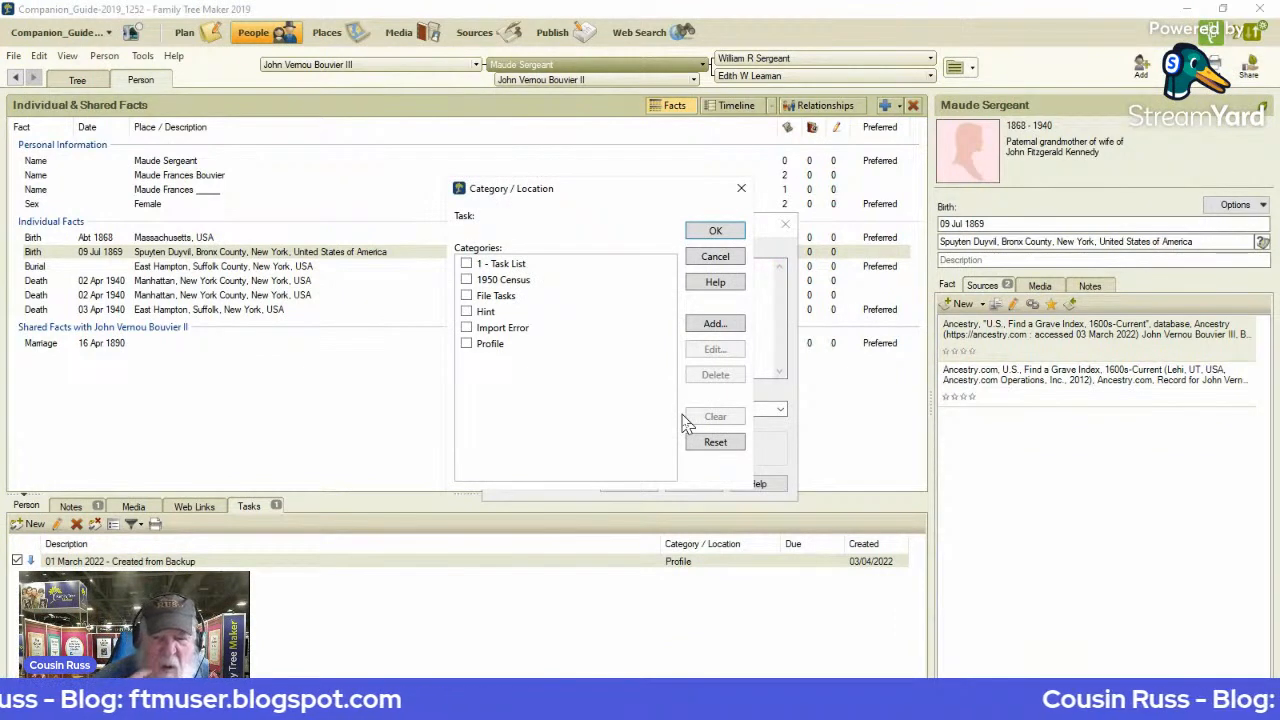
click(715, 324)
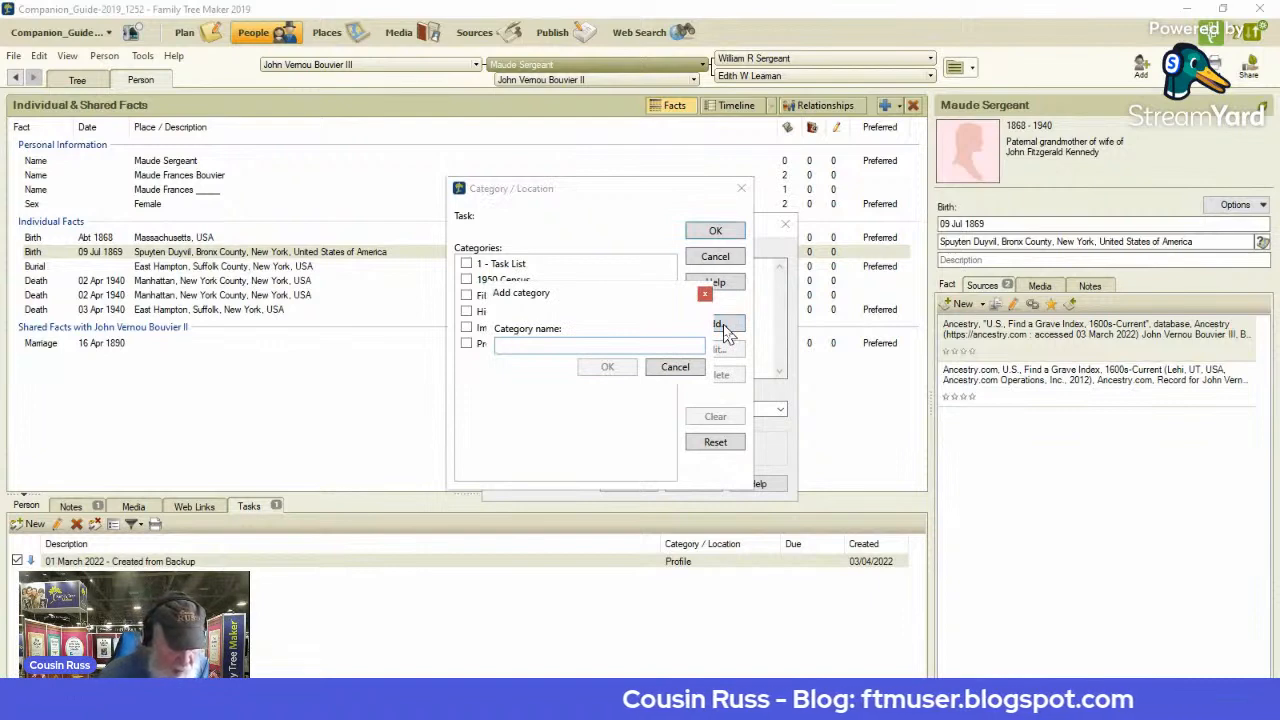
text(C)
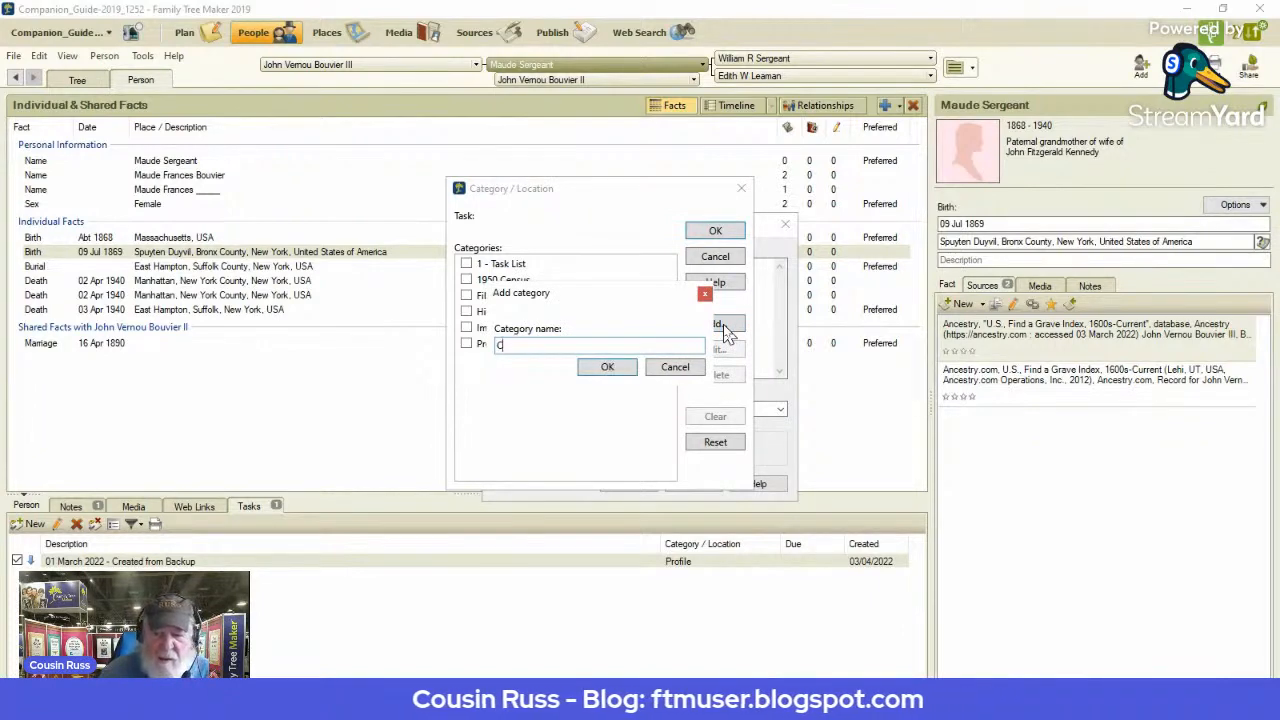
text(onflicts)
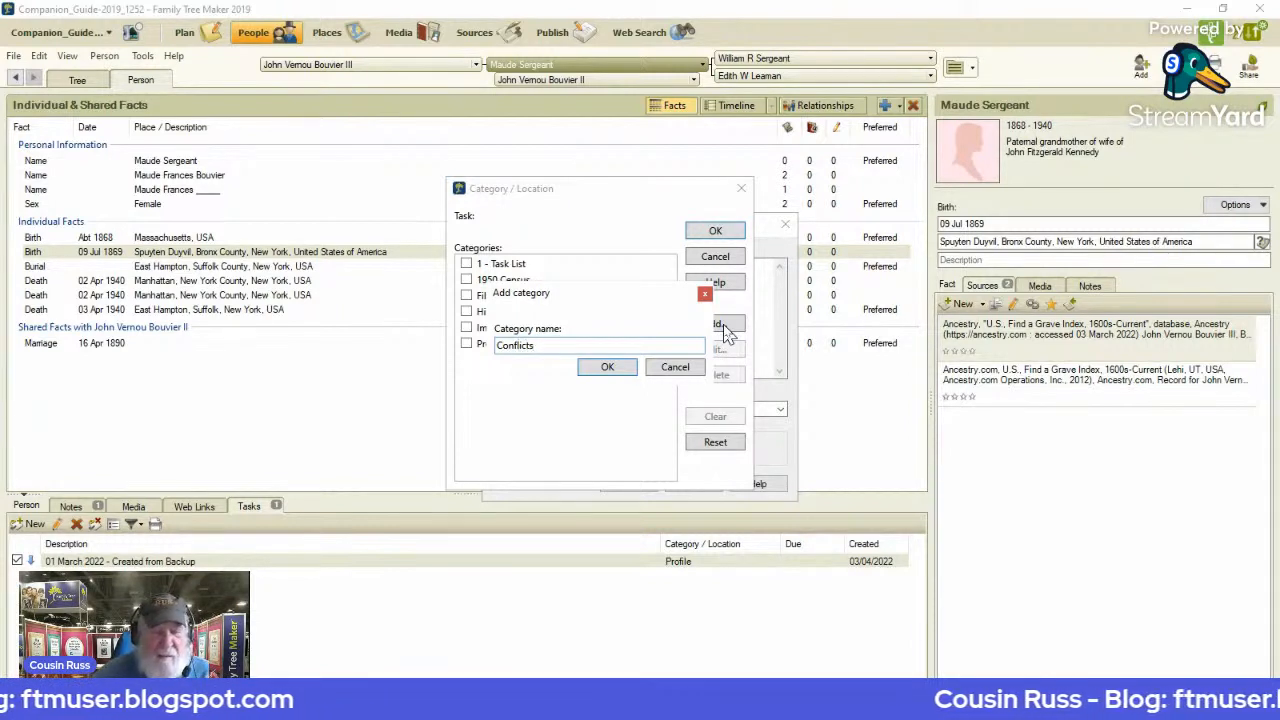
click(607, 367)
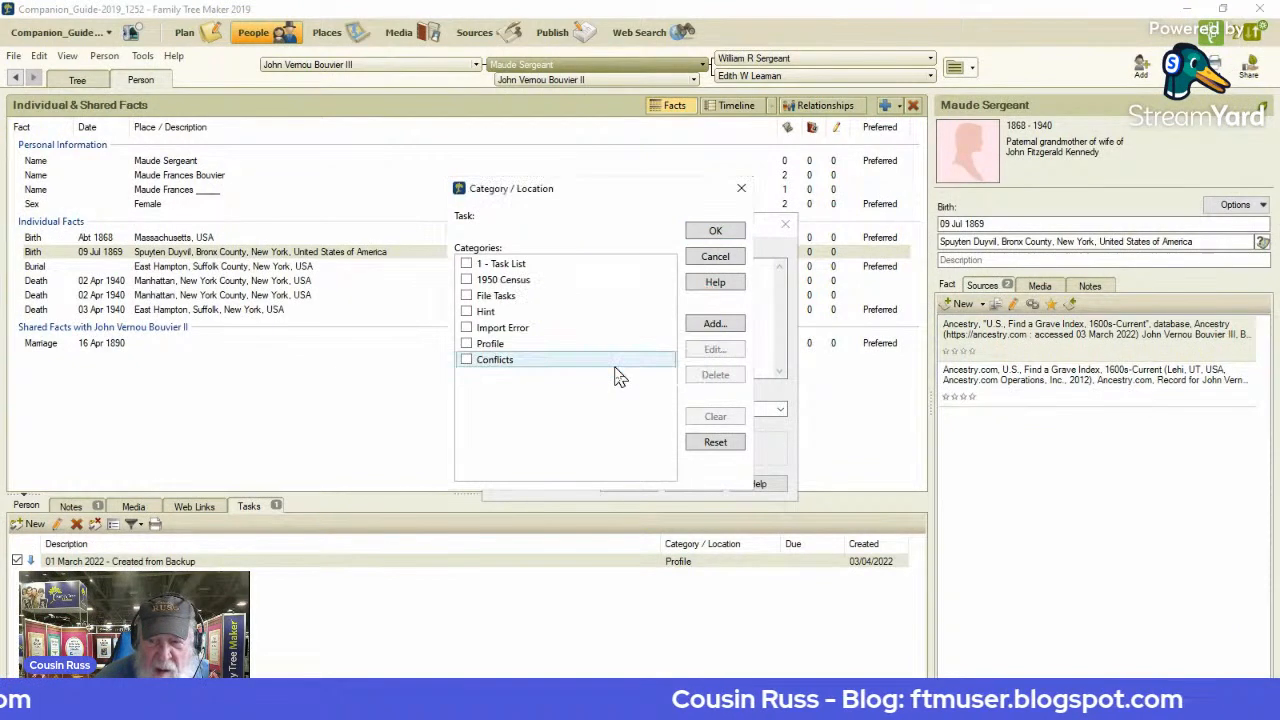
click(466, 360)
click(730, 231)
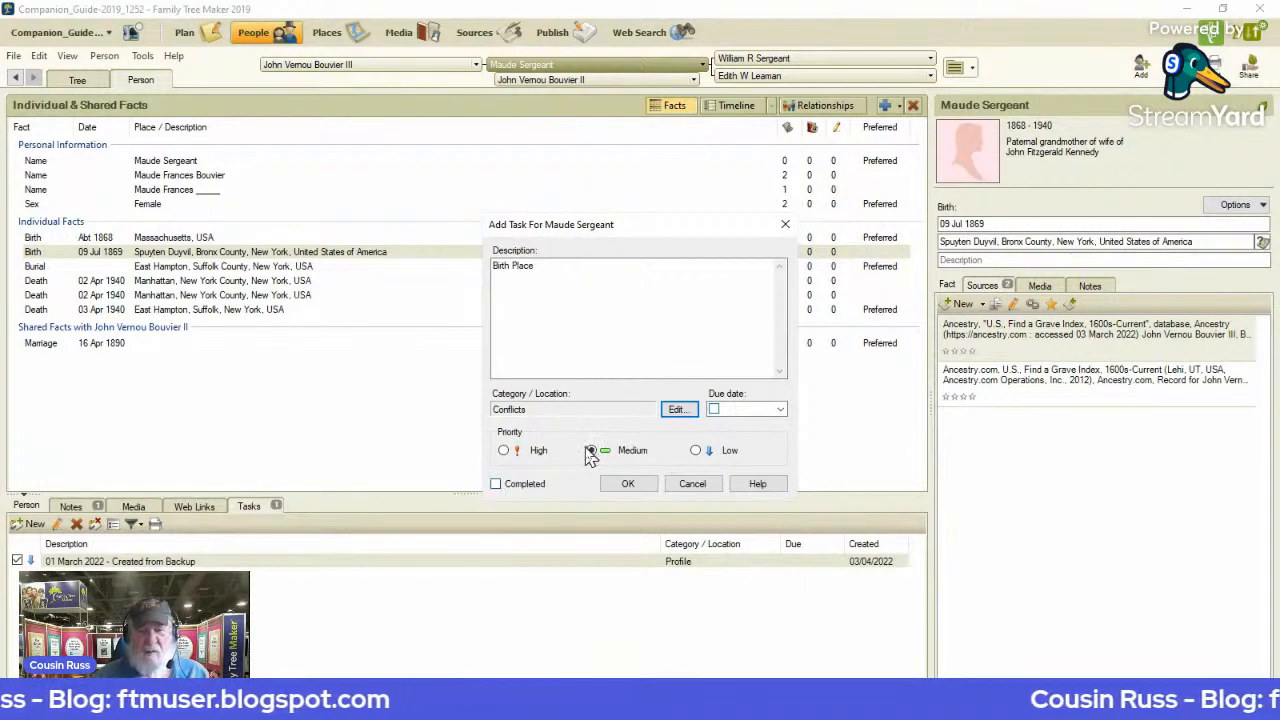
click(630, 484)
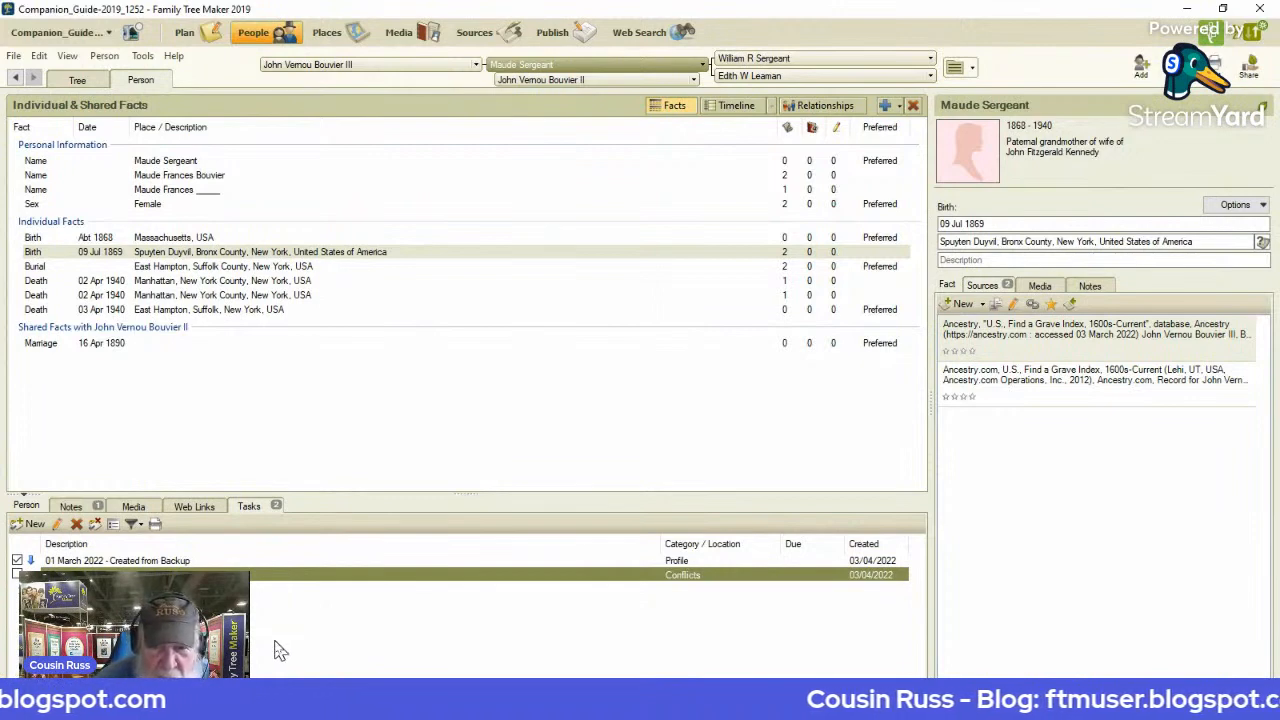
Merge the two matching 02 Apr 1940 Manhattan death facts into one, keeping their shared date and place.
click(333, 270)
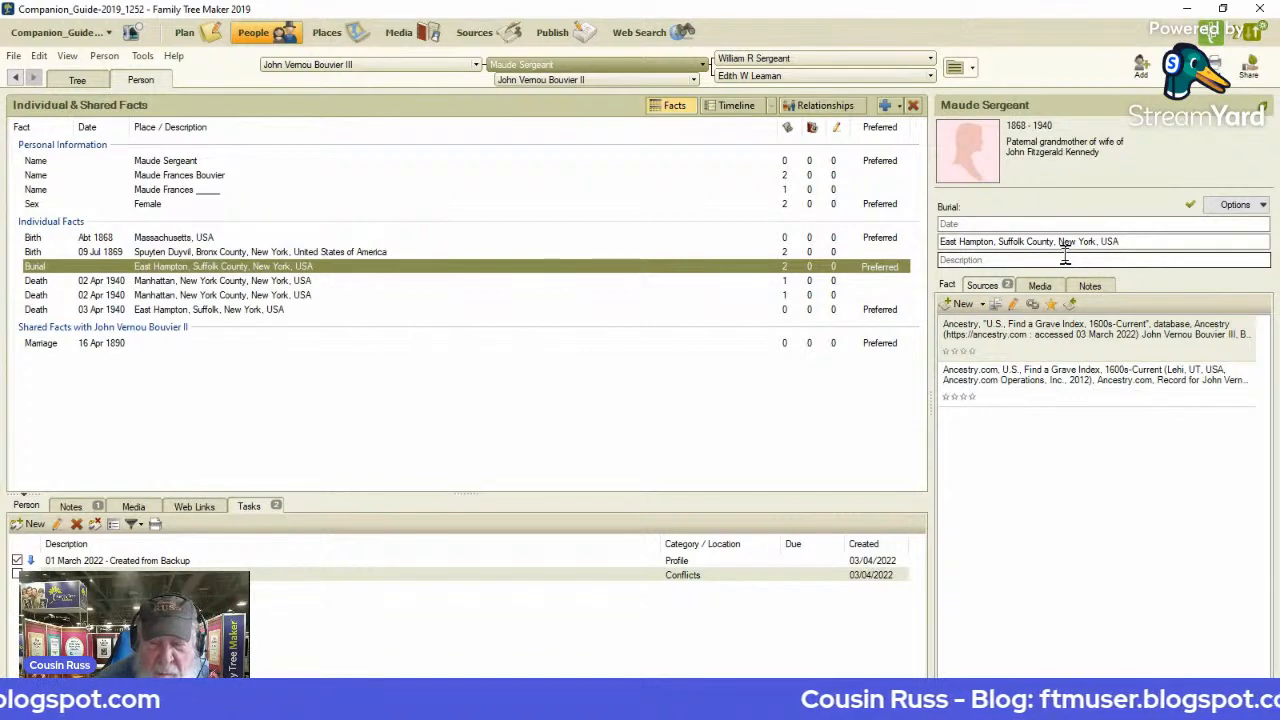
click(345, 283)
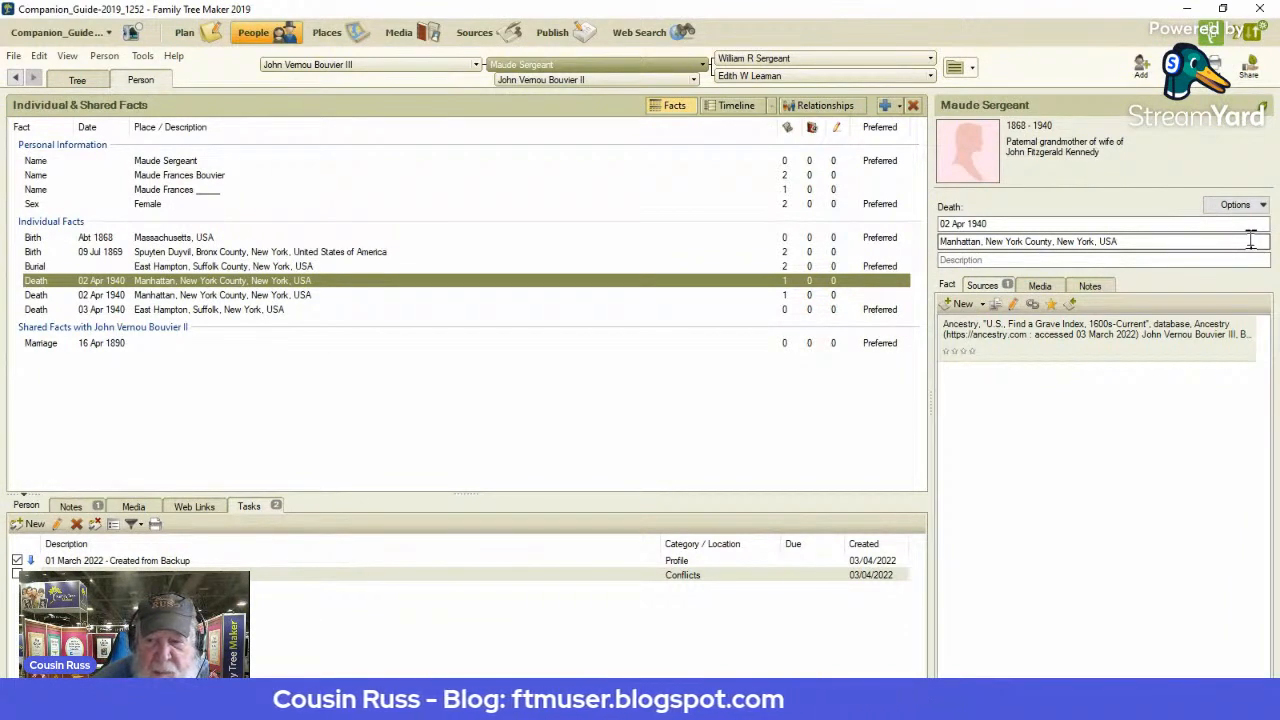
right_click(366, 287)
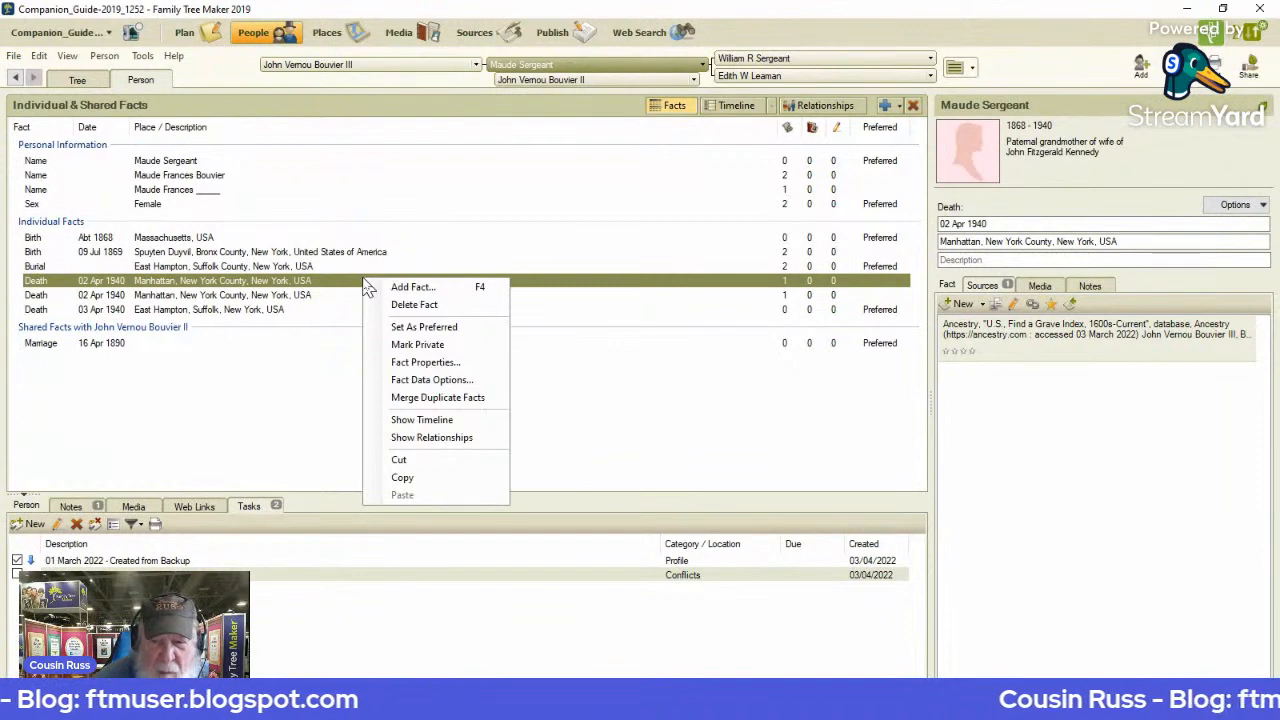
click(416, 398)
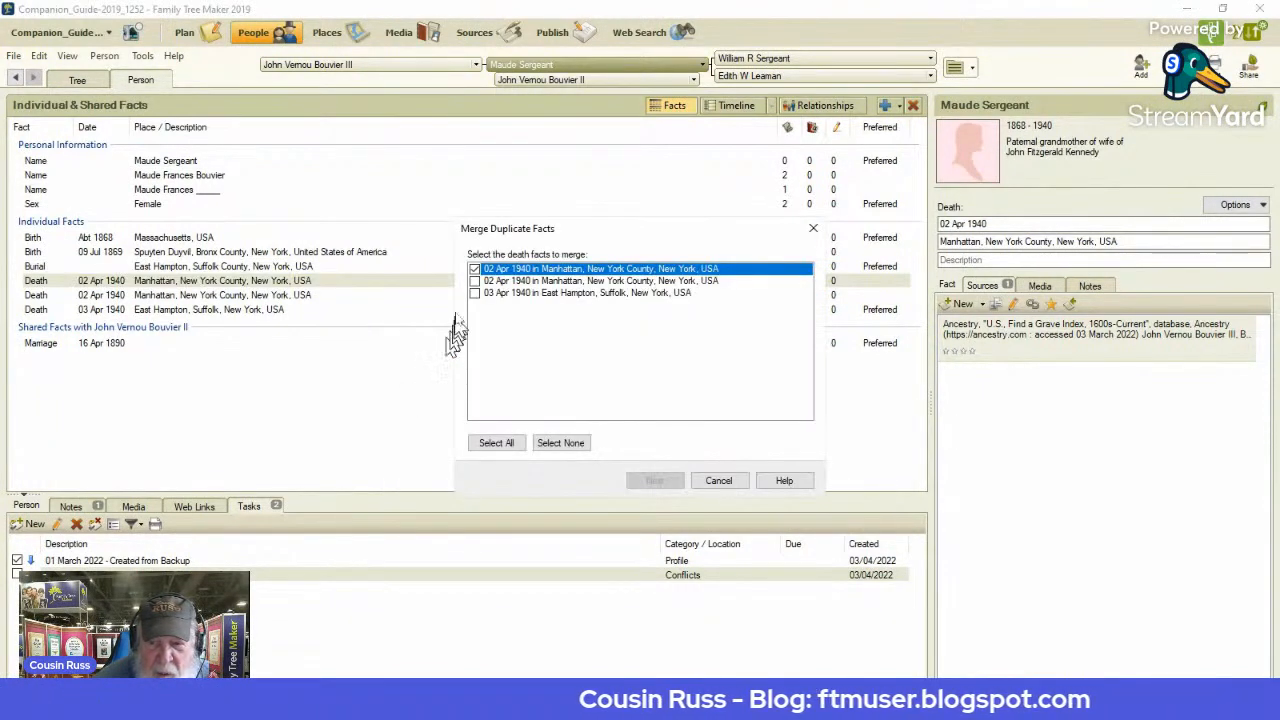
click(475, 281)
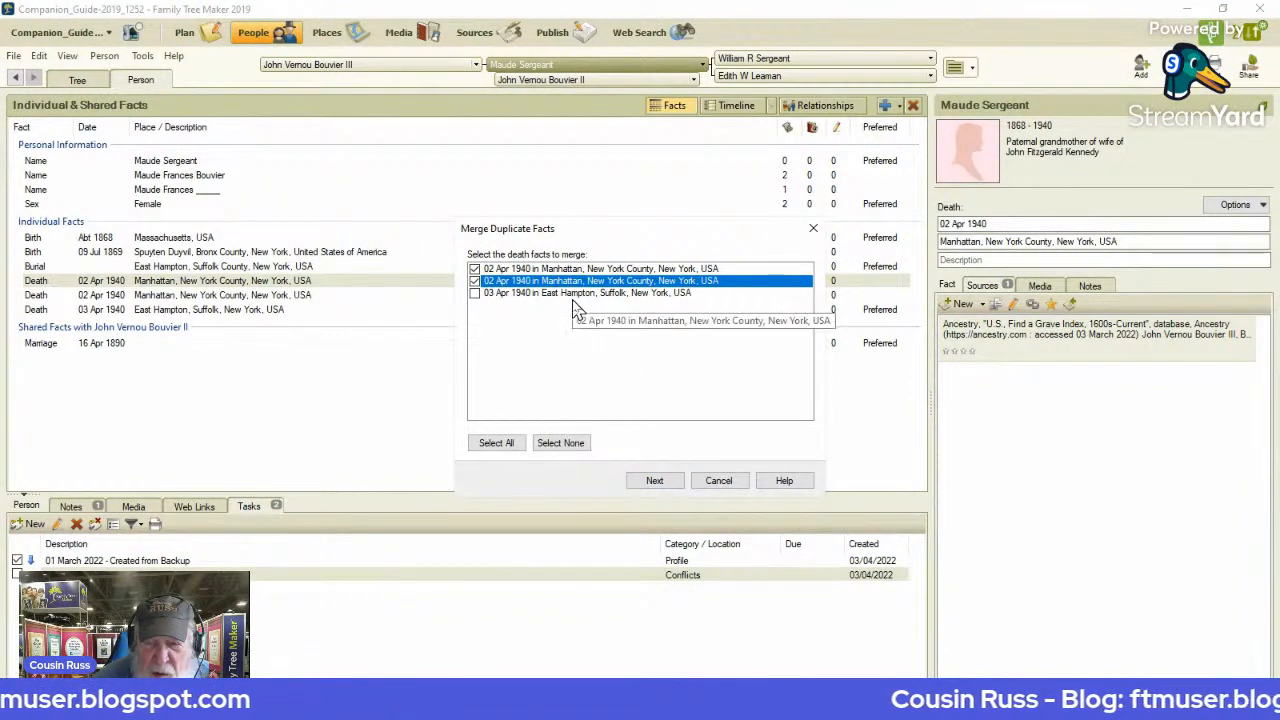
click(660, 481)
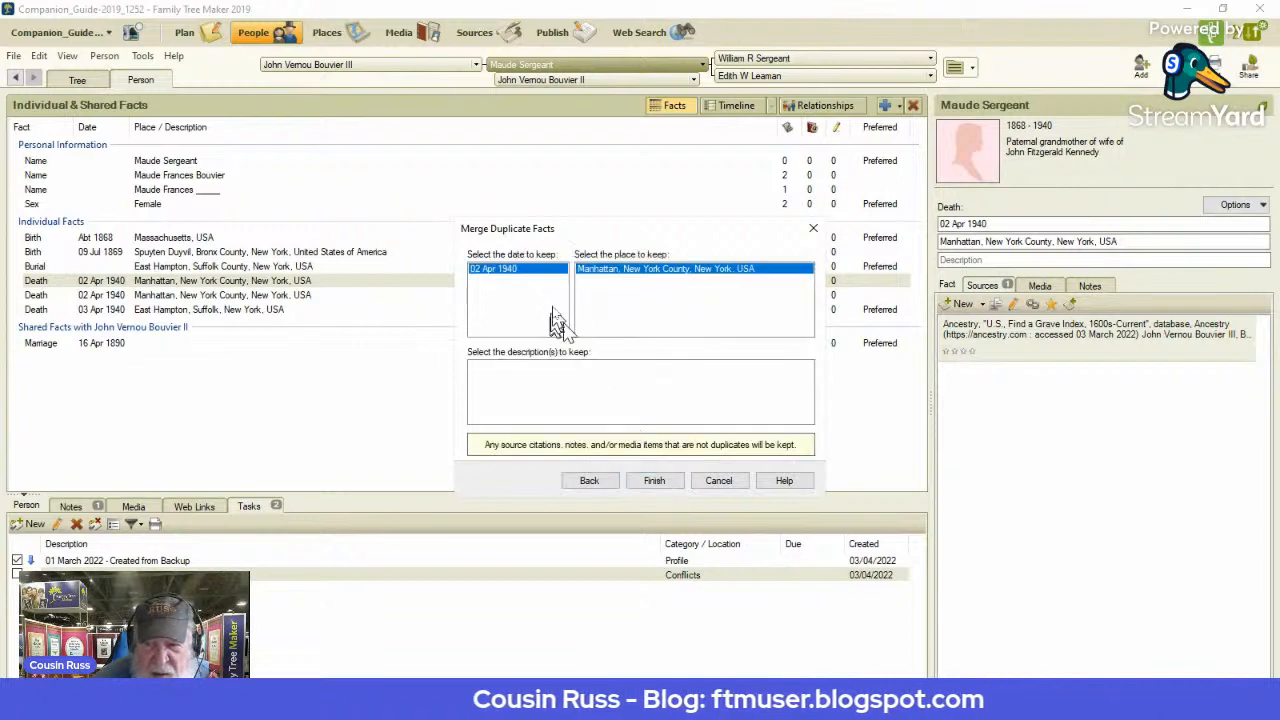
click(654, 481)
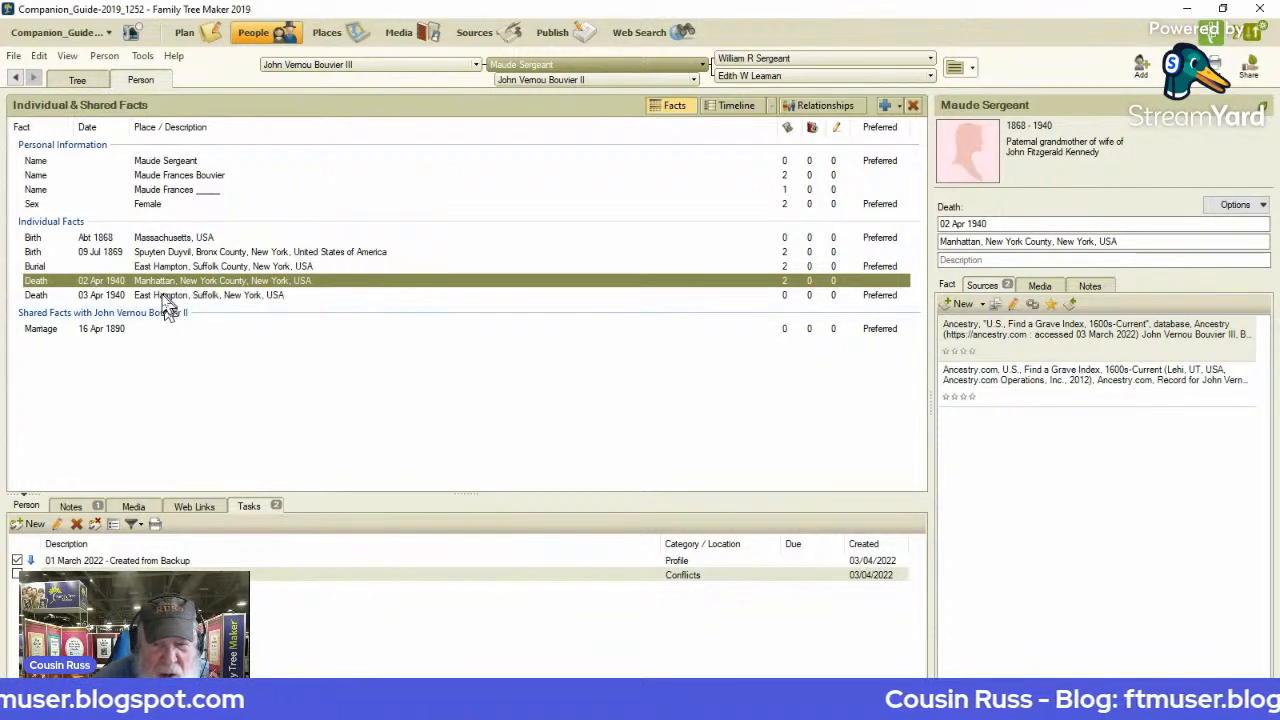
Add a second person task described as "Birth Date" in the Conflicts category.
click(26, 524)
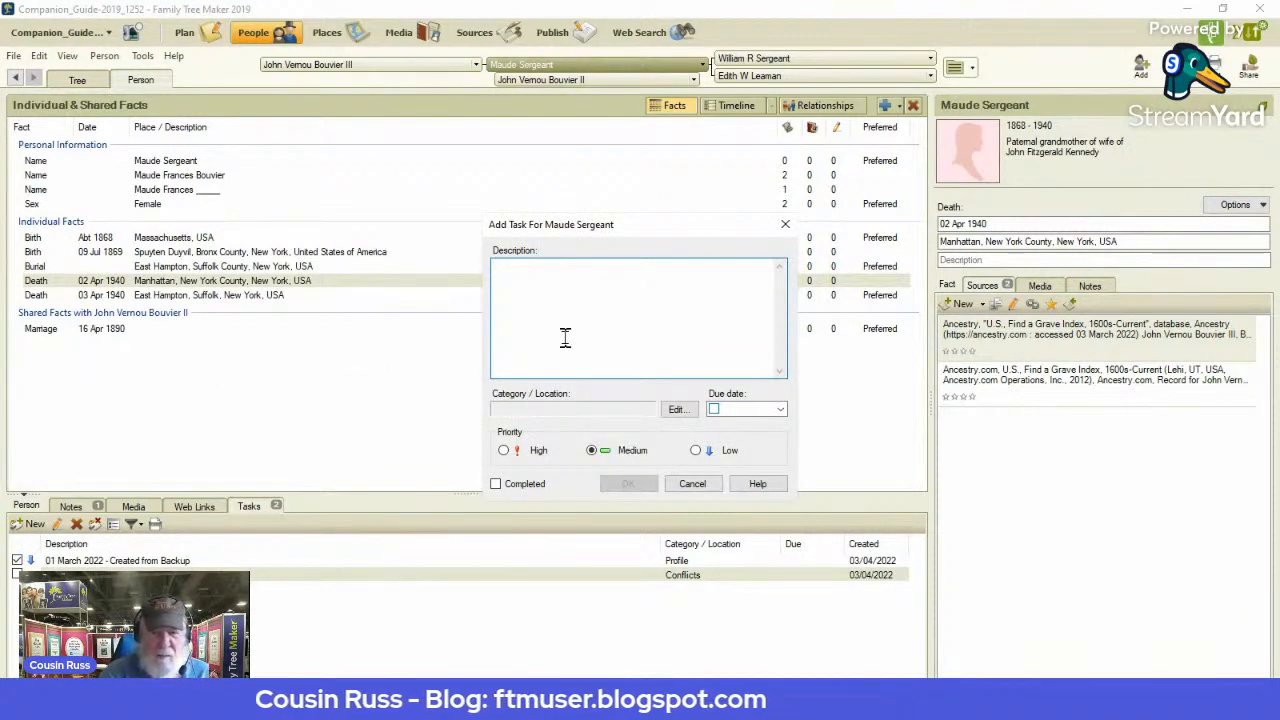
text(Birth Date)
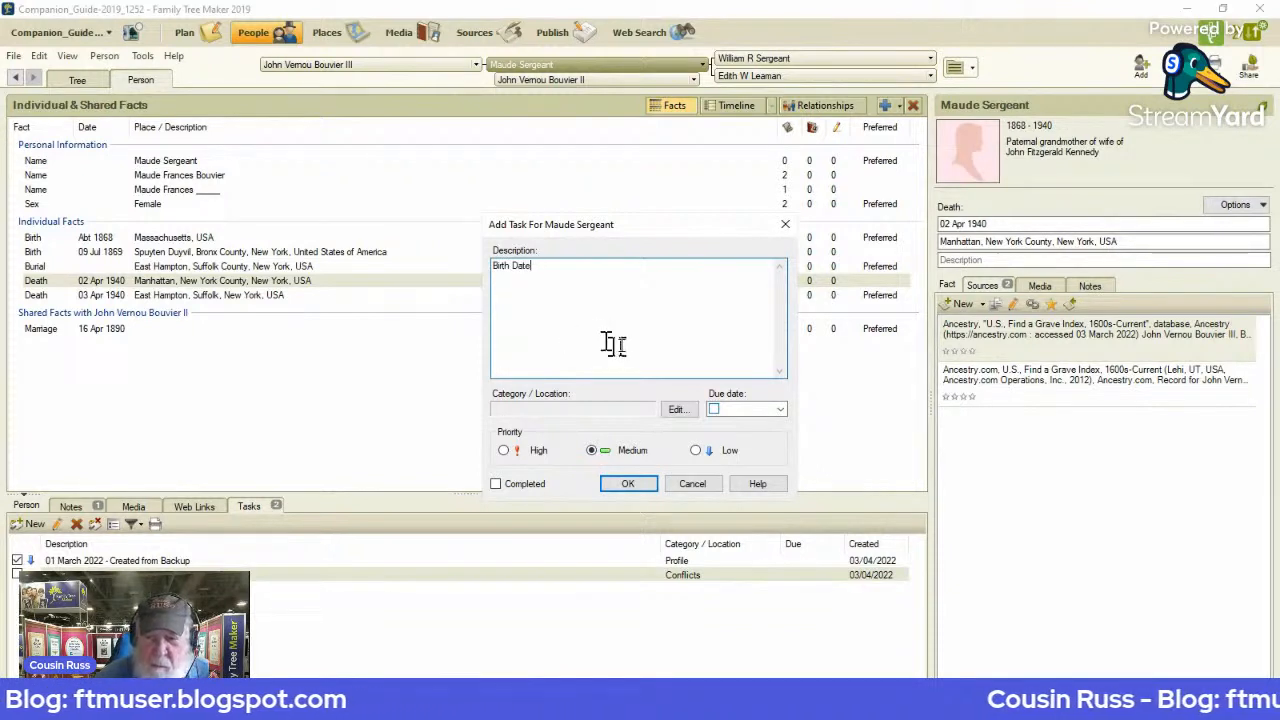
click(675, 409)
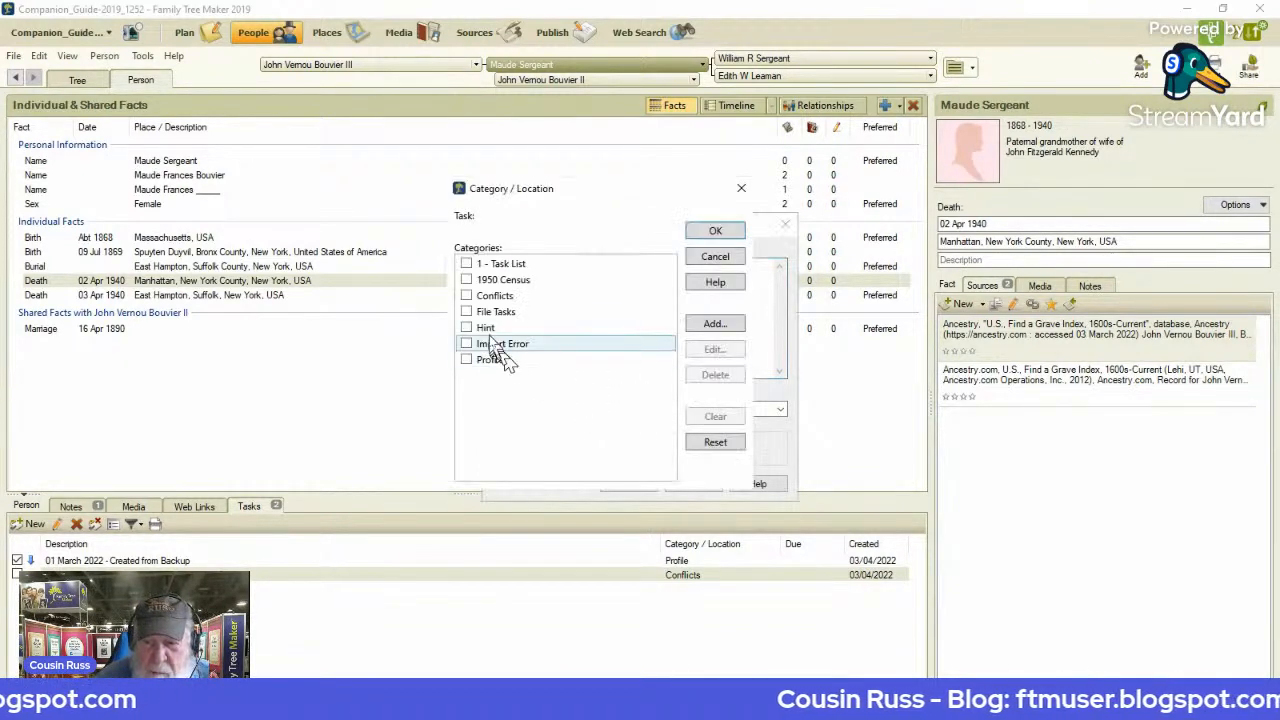
click(466, 296)
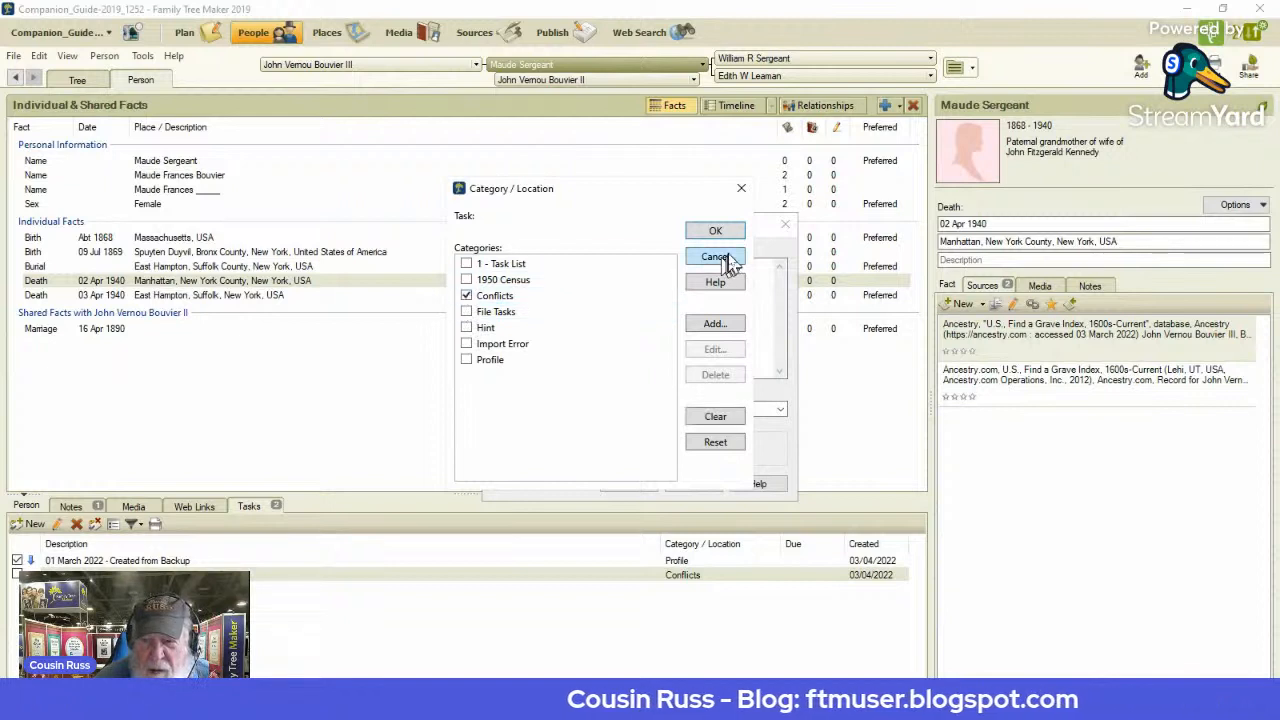
click(725, 232)
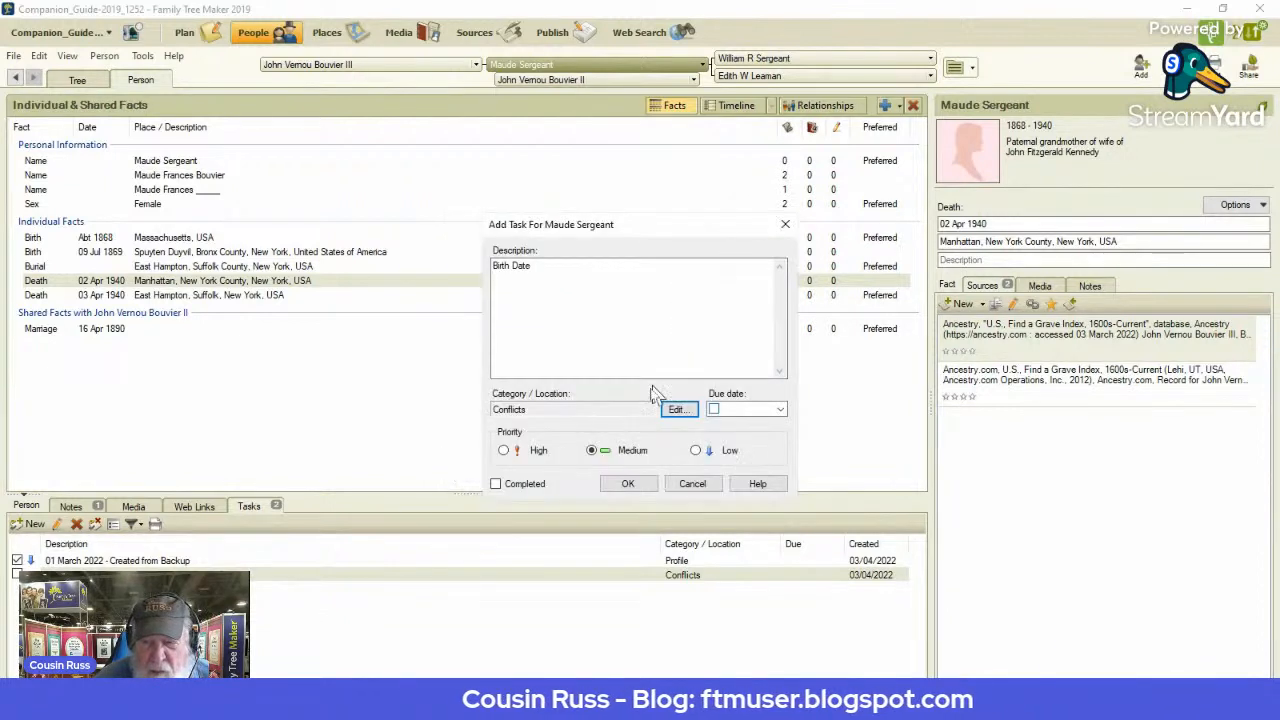
click(630, 485)
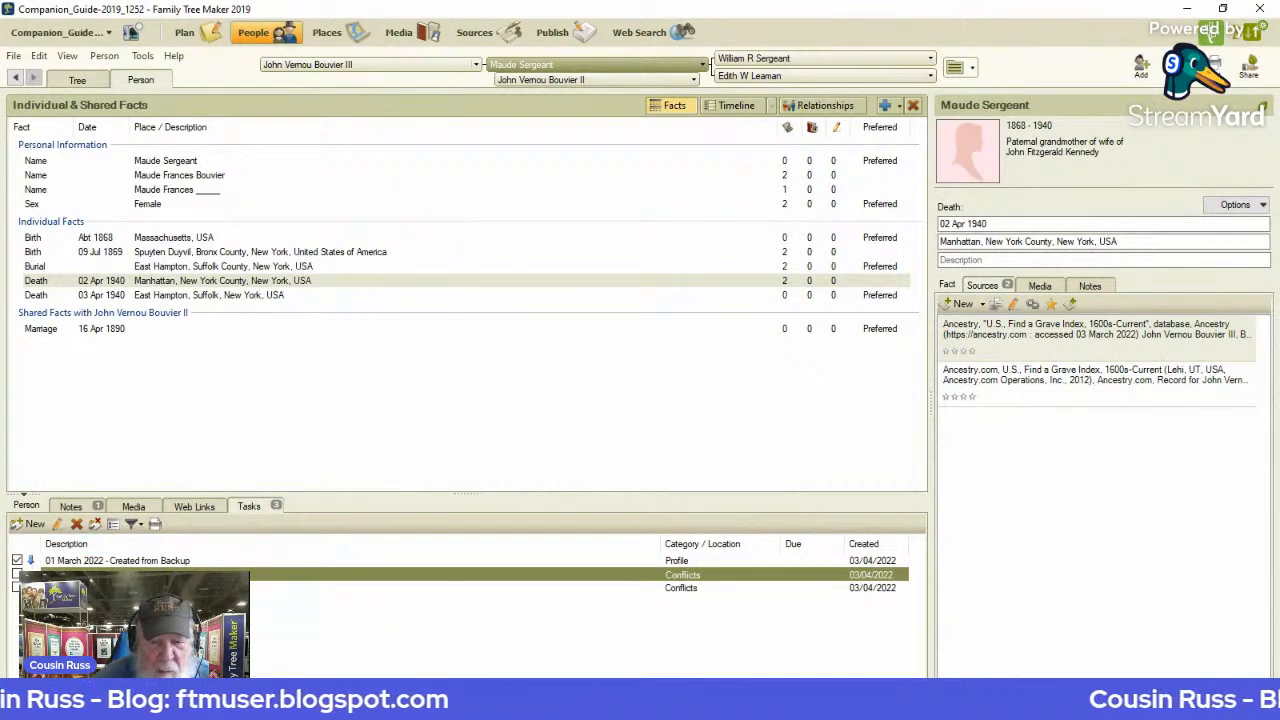
Change the description of the Birth Date conflict task to "Death Date" and save it.
double_click(240, 575)
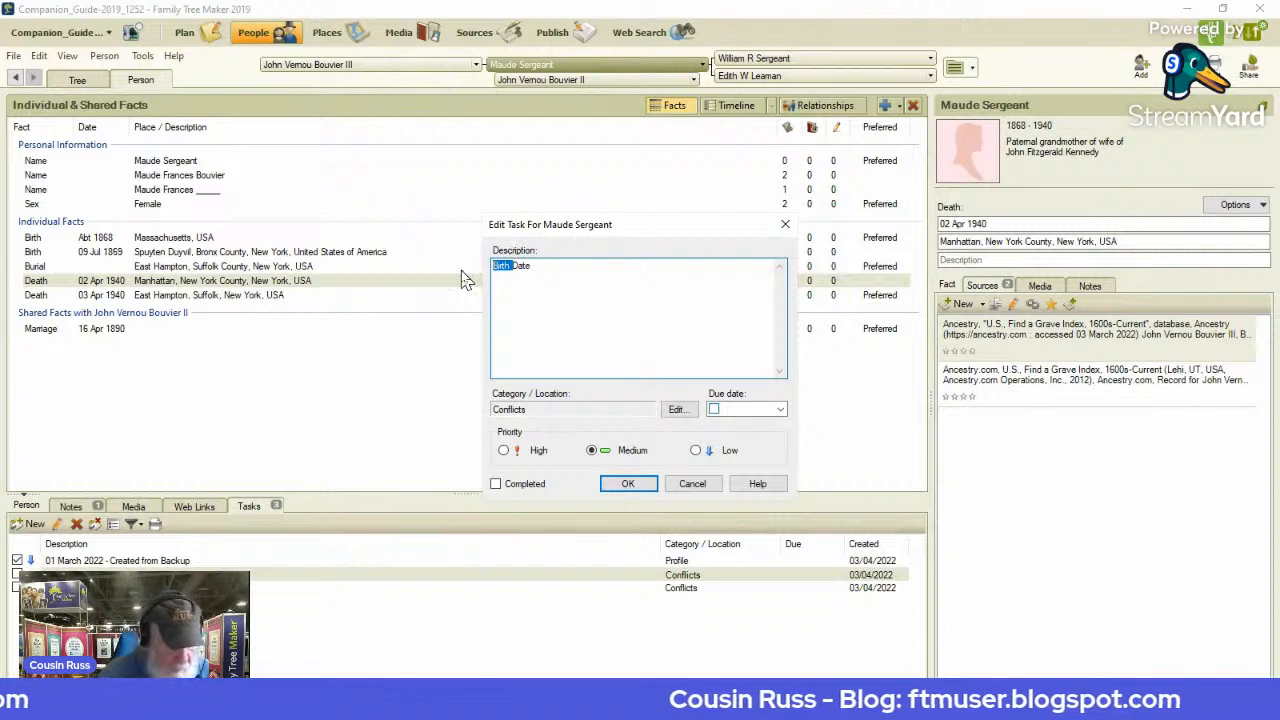
text(Death)
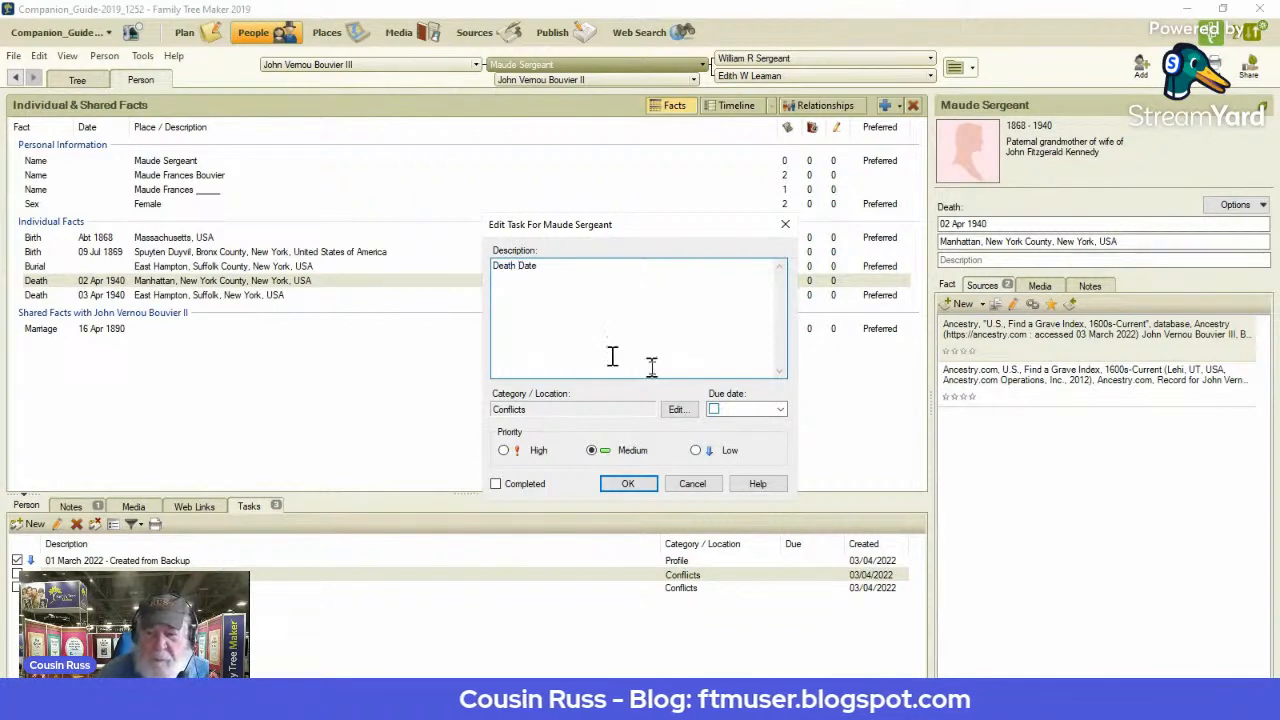
click(627, 483)
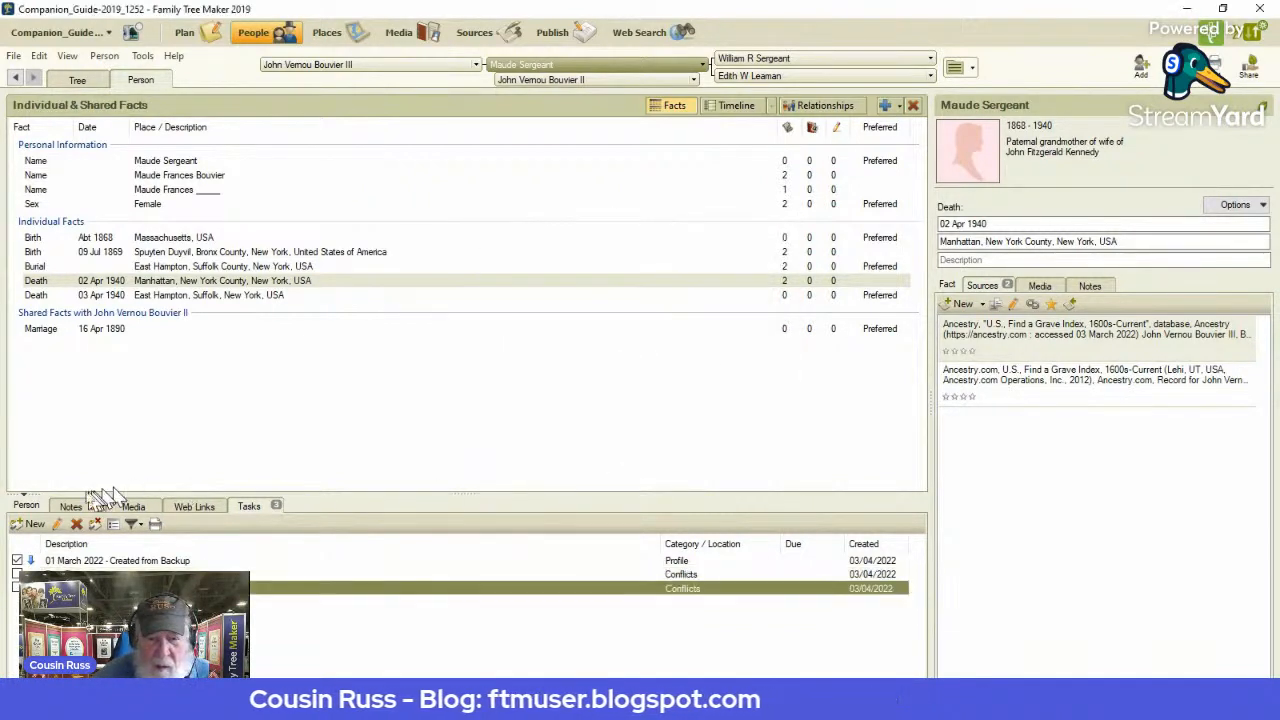
Add another person task described as "Death Place" in the Conflicts category.
click(28, 525)
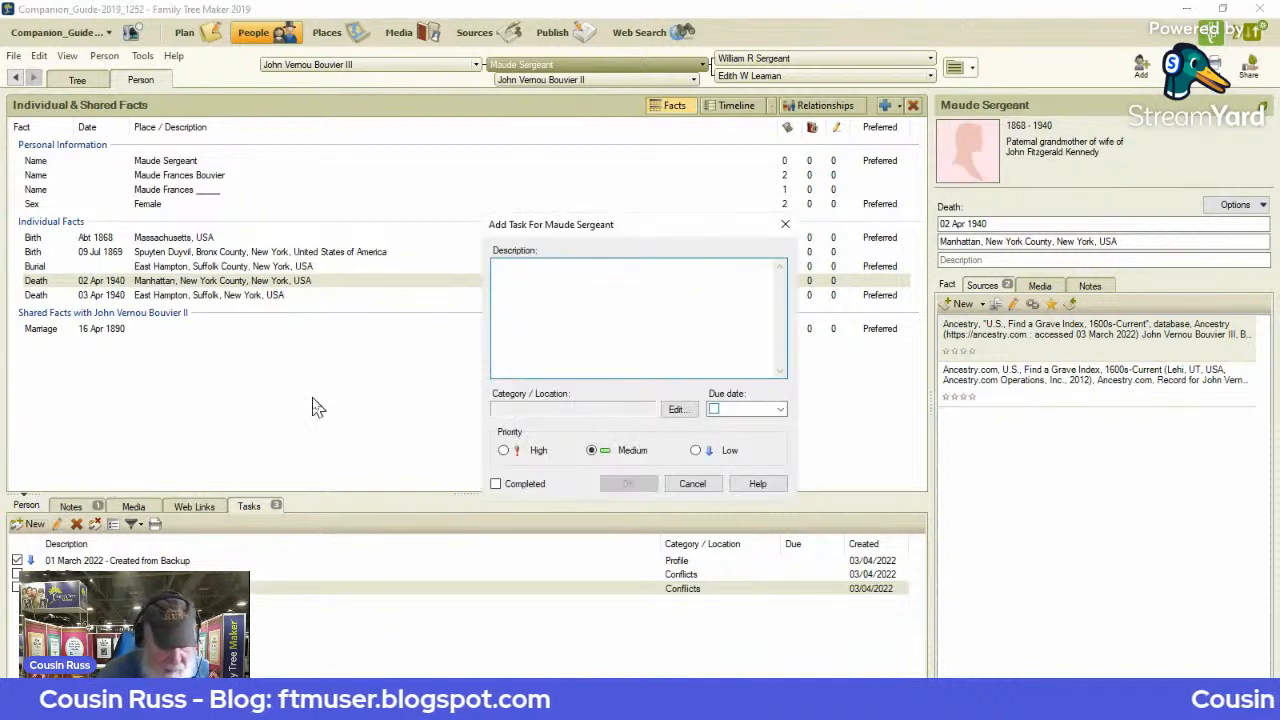
text(Death Place)
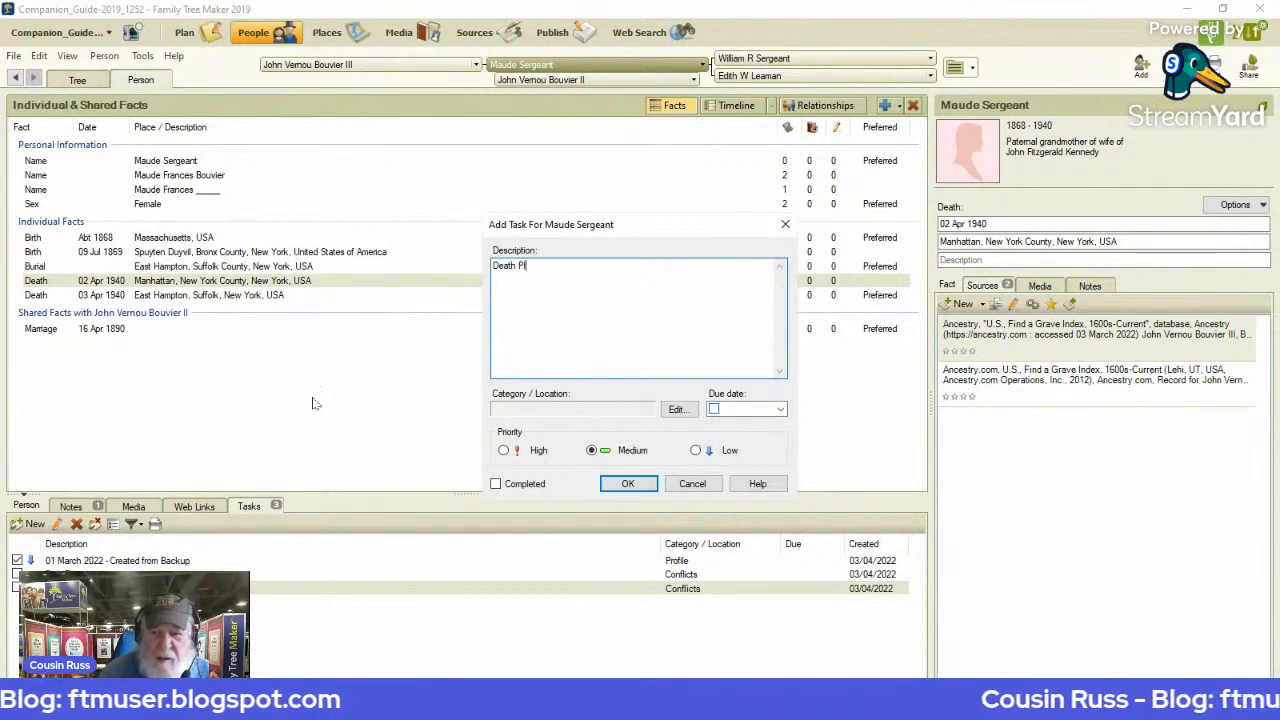
click(688, 414)
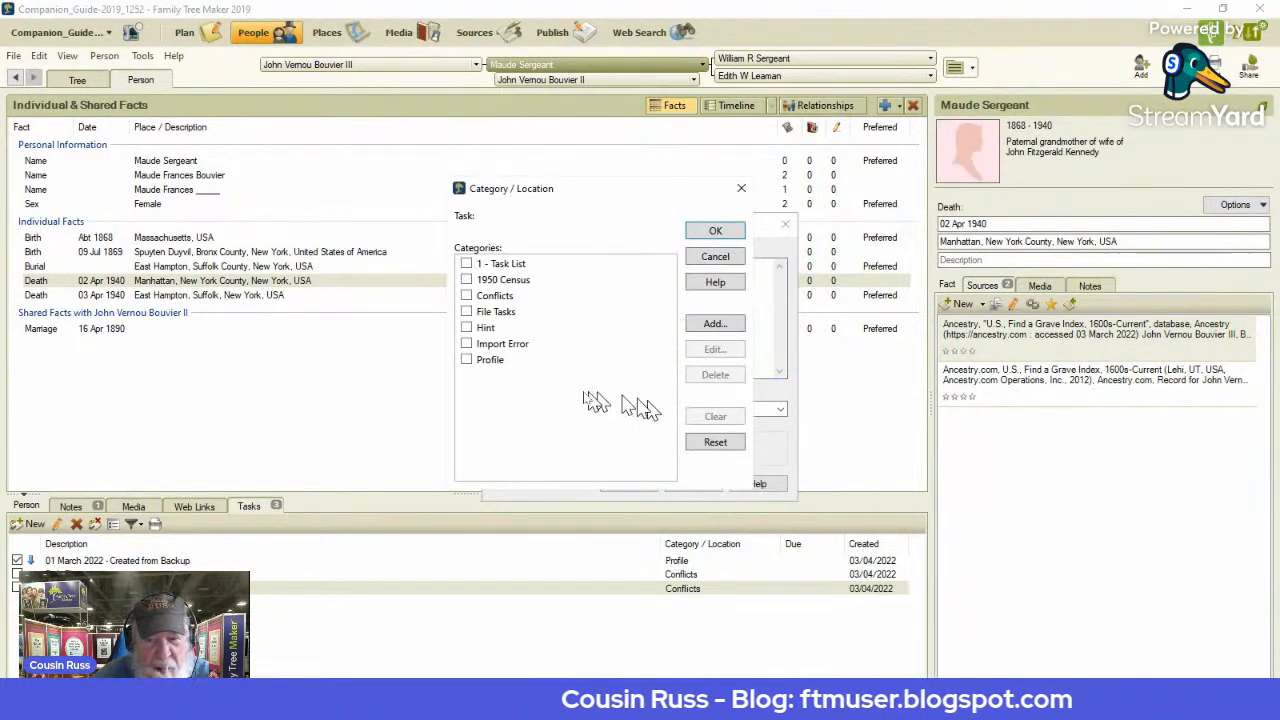
click(467, 296)
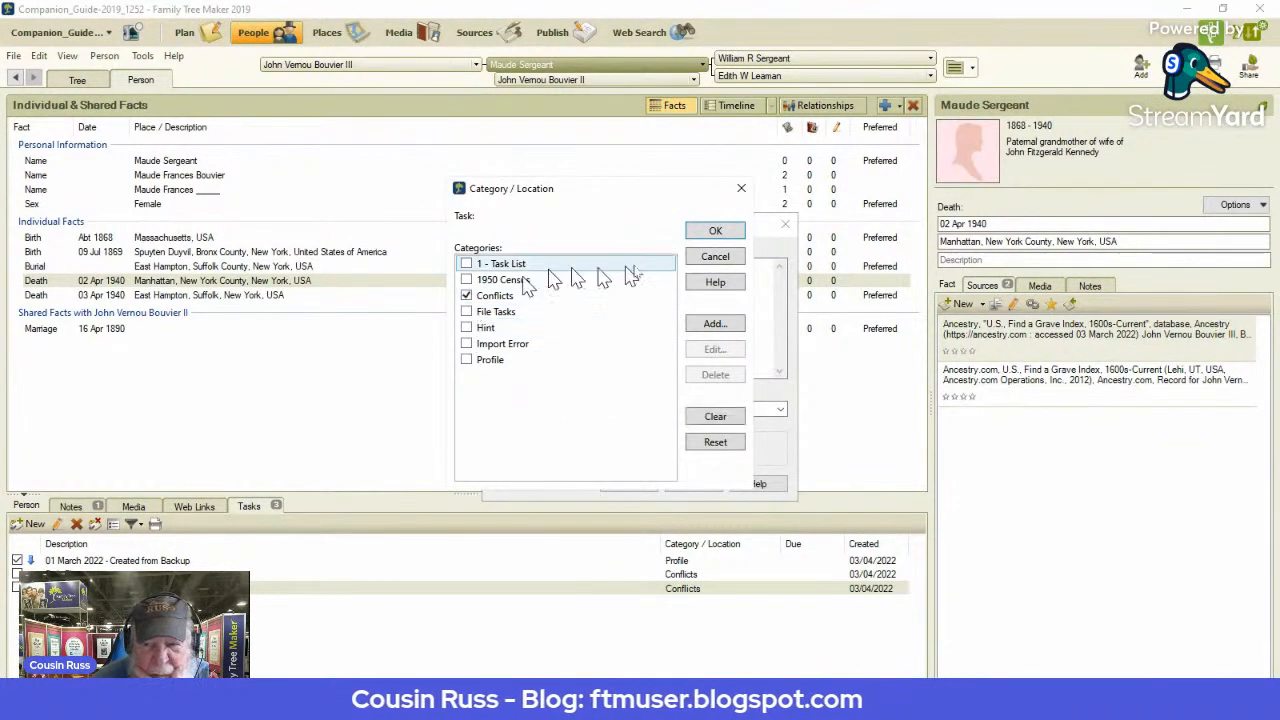
click(714, 232)
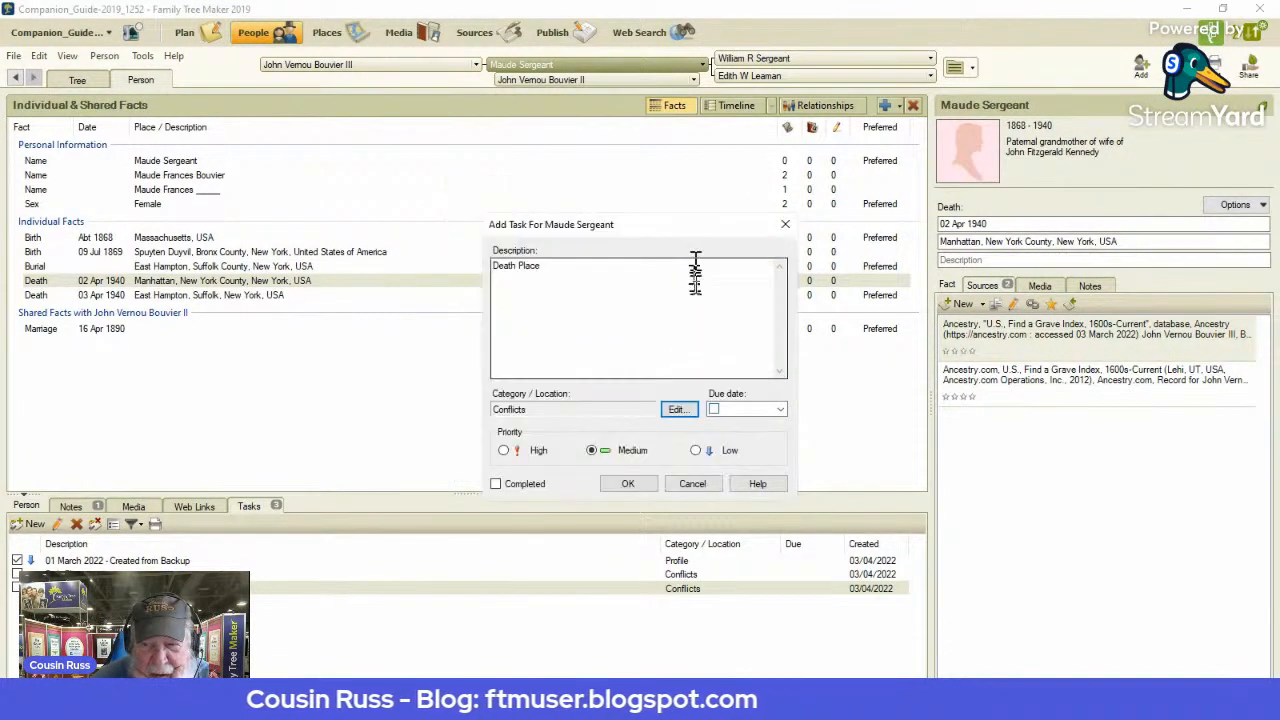
click(624, 484)
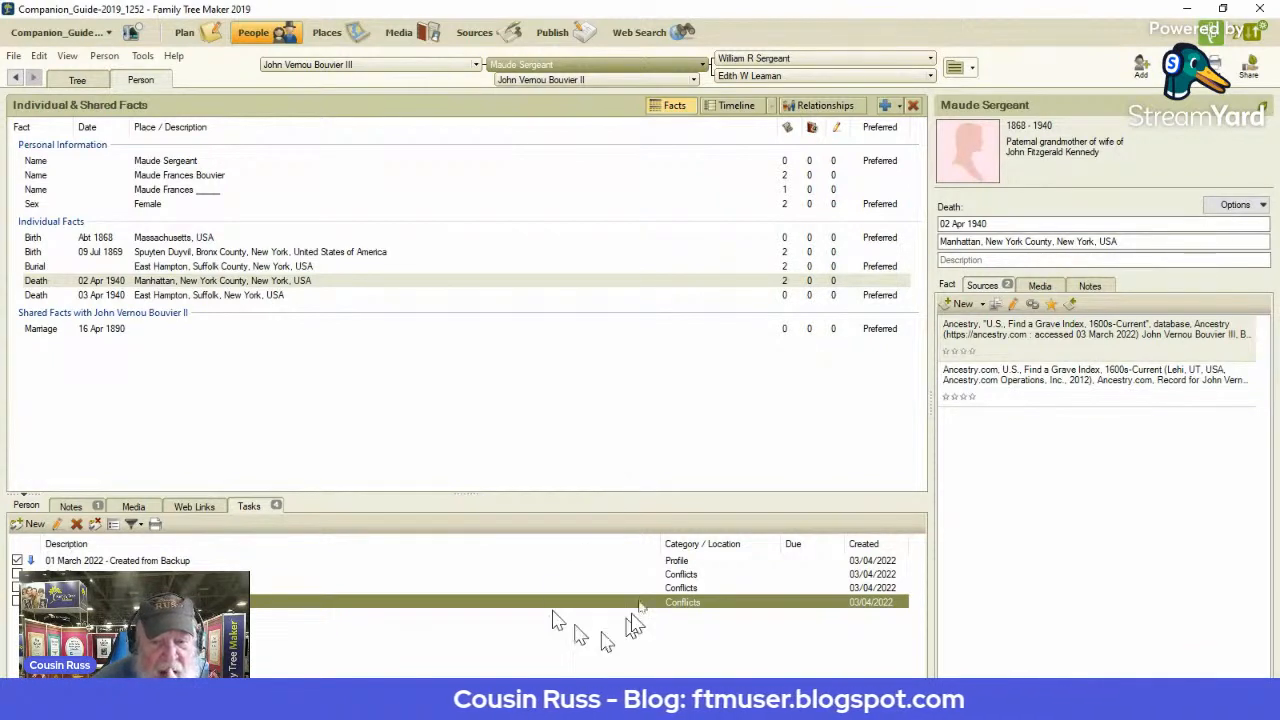
Filter the tree-wide task list to the Conflicts category only, and go from the Birth Place task to its person.
click(190, 36)
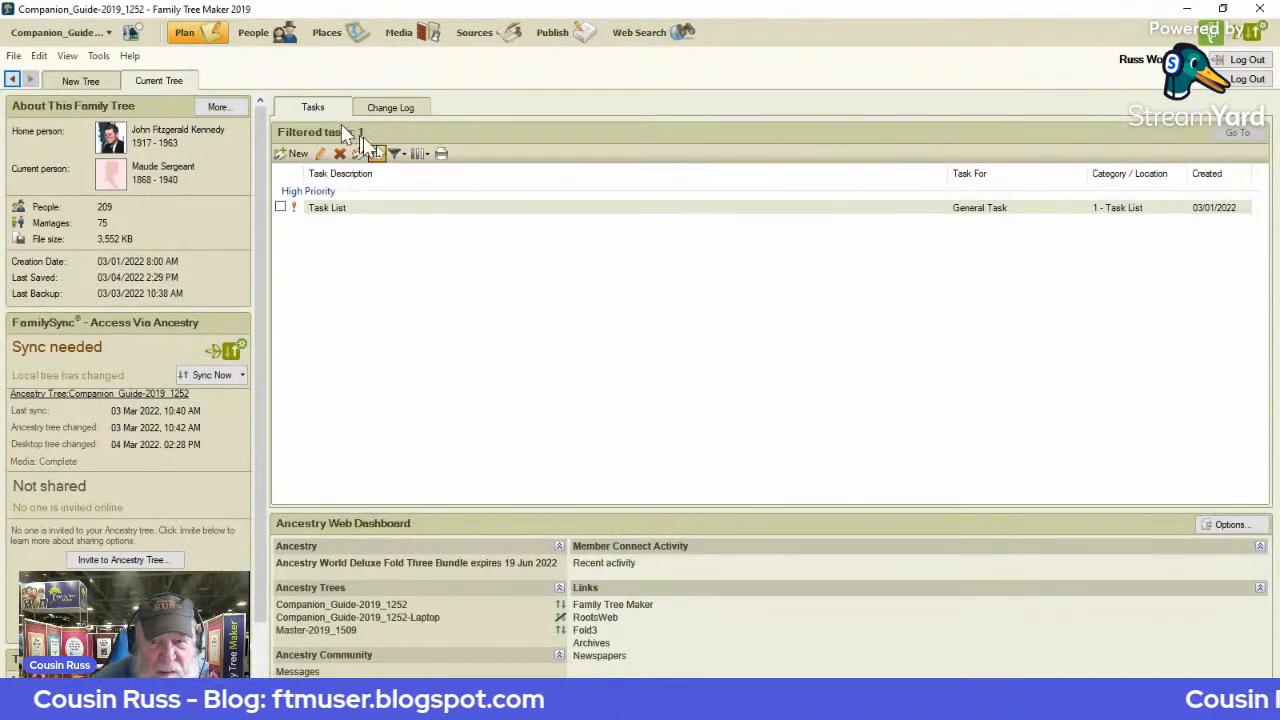
click(404, 155)
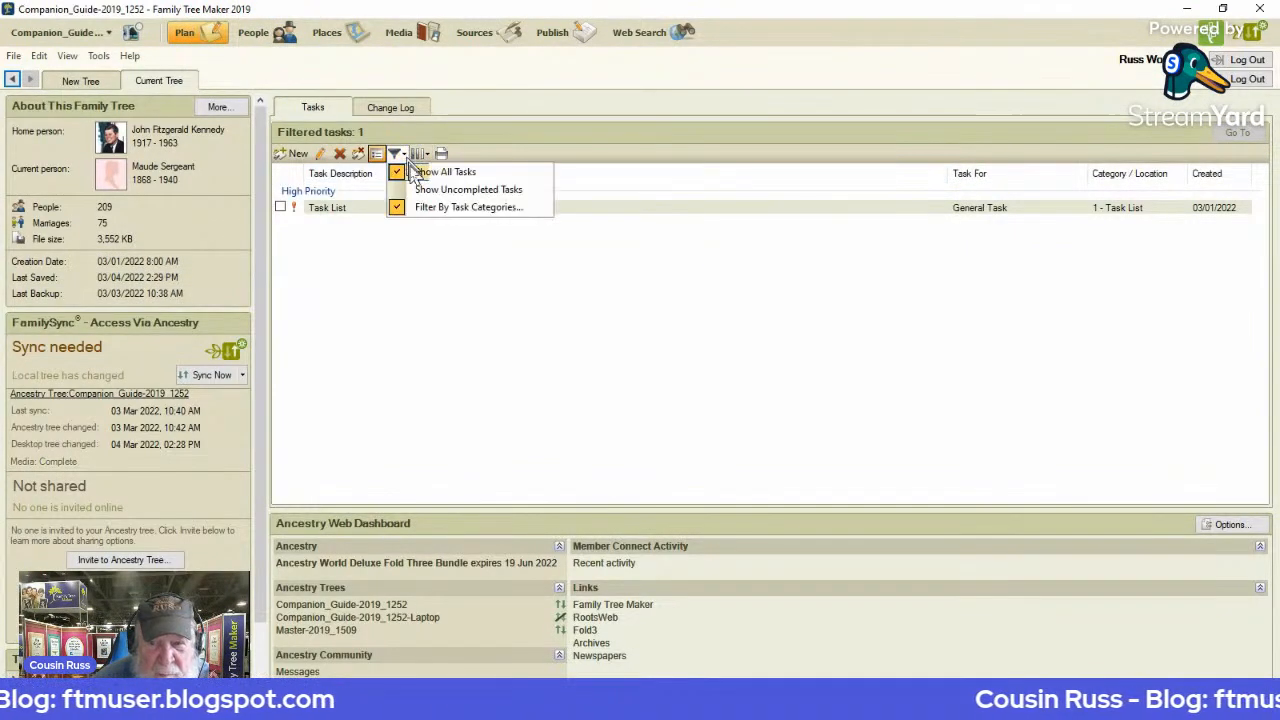
click(428, 207)
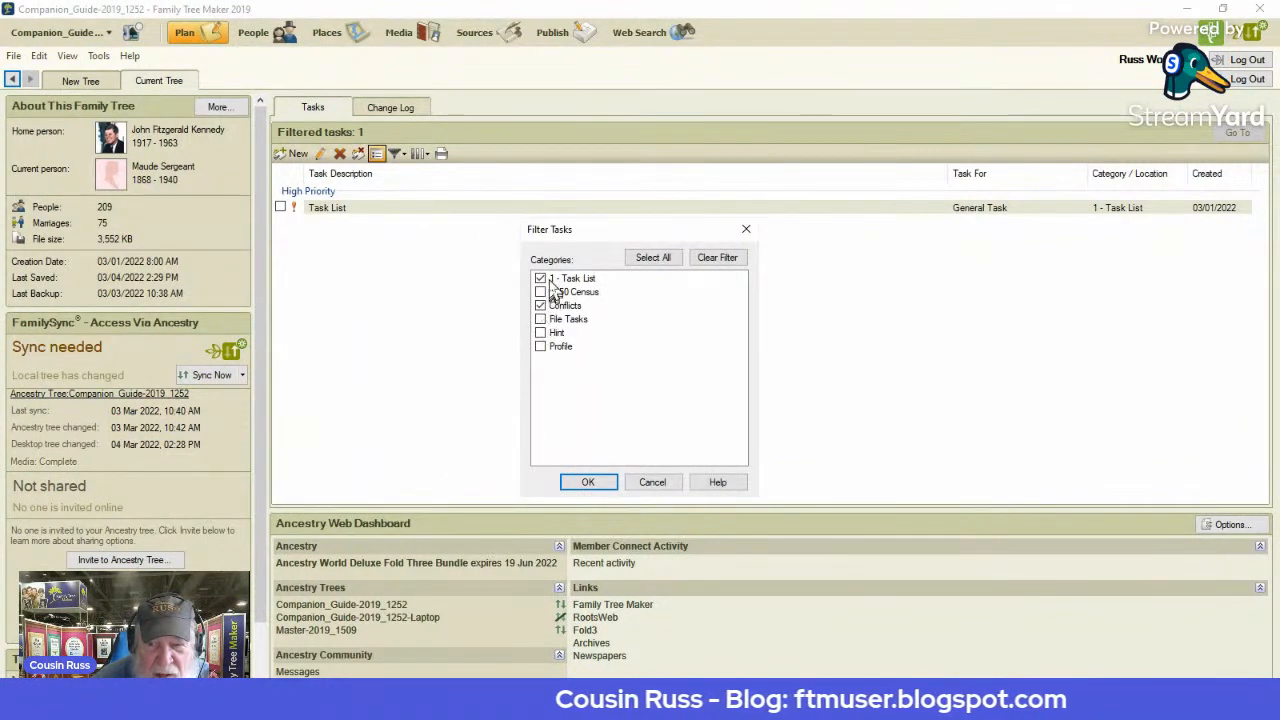
click(582, 484)
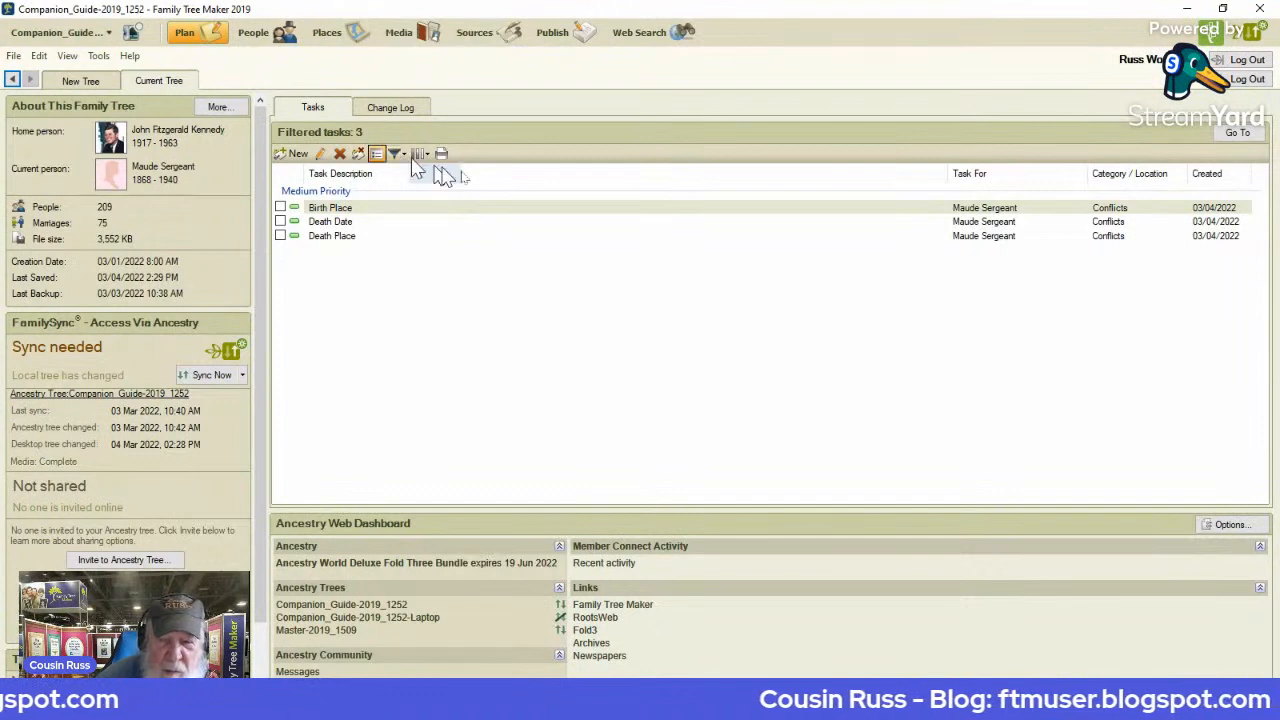
click(1240, 134)
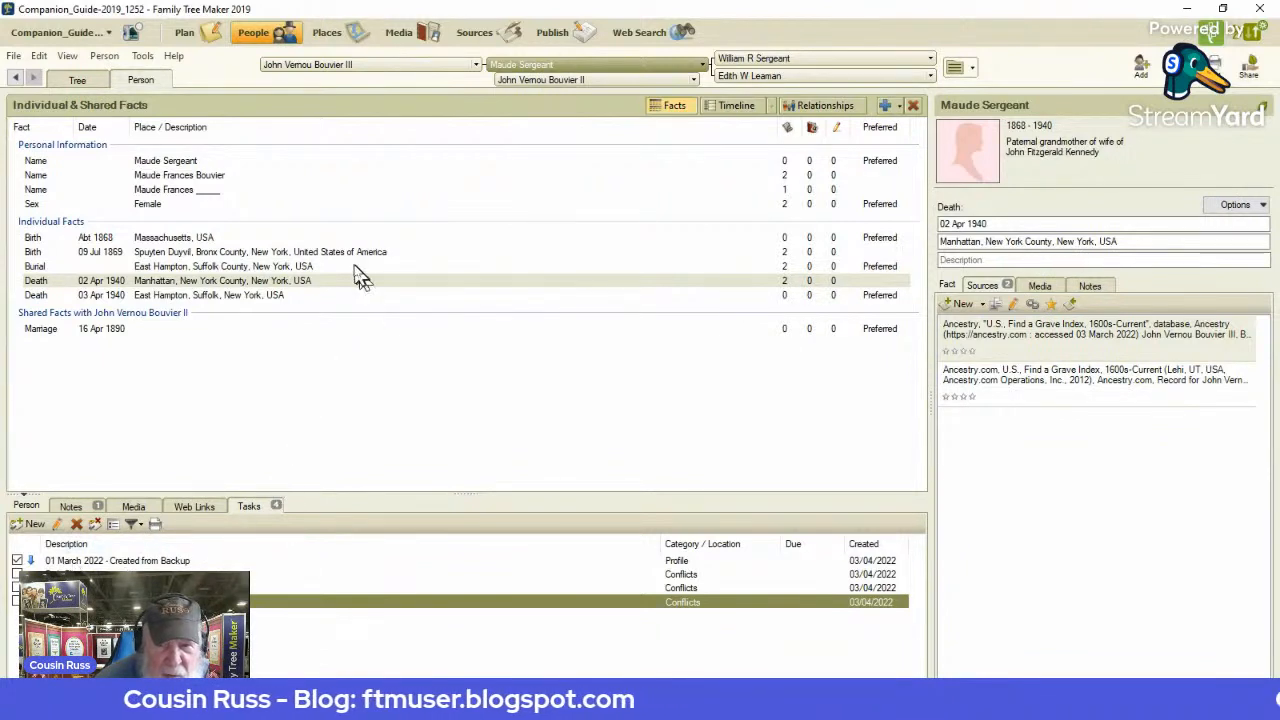
Check the notes of the wife and her husband, return to their son's profile and review the relatives in his Find a Grave Index record.
click(71, 507)
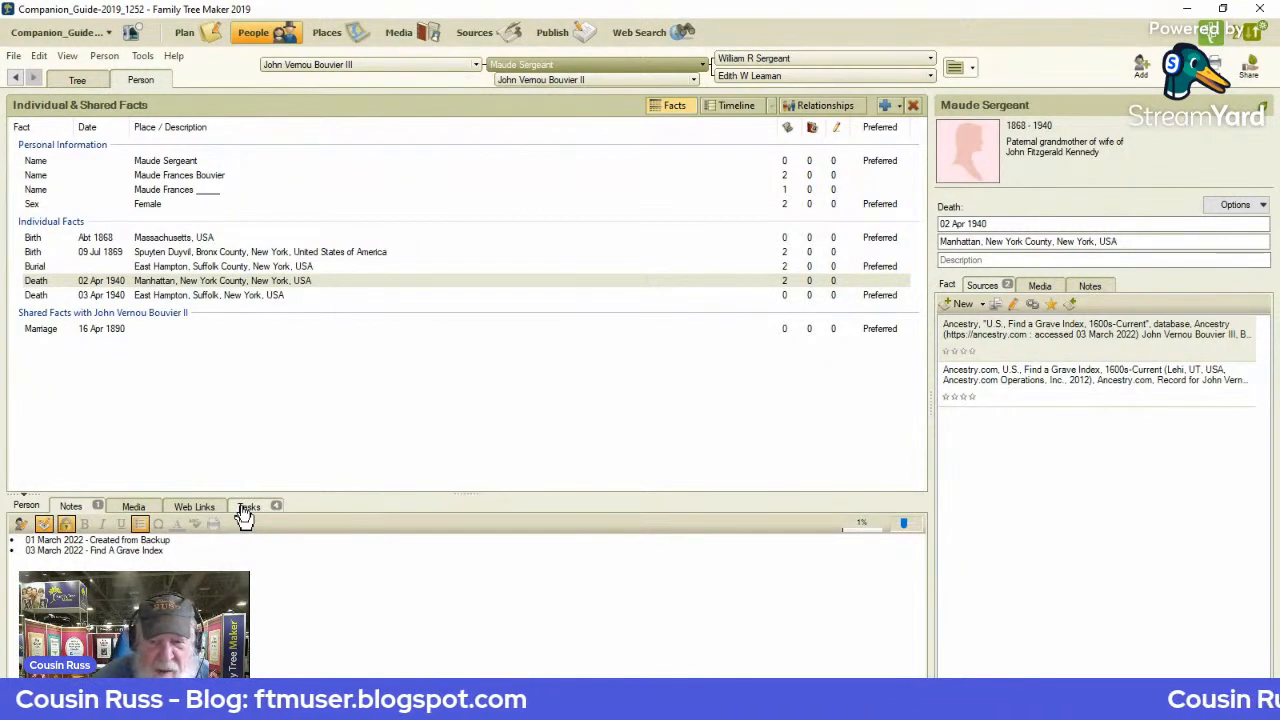
click(577, 82)
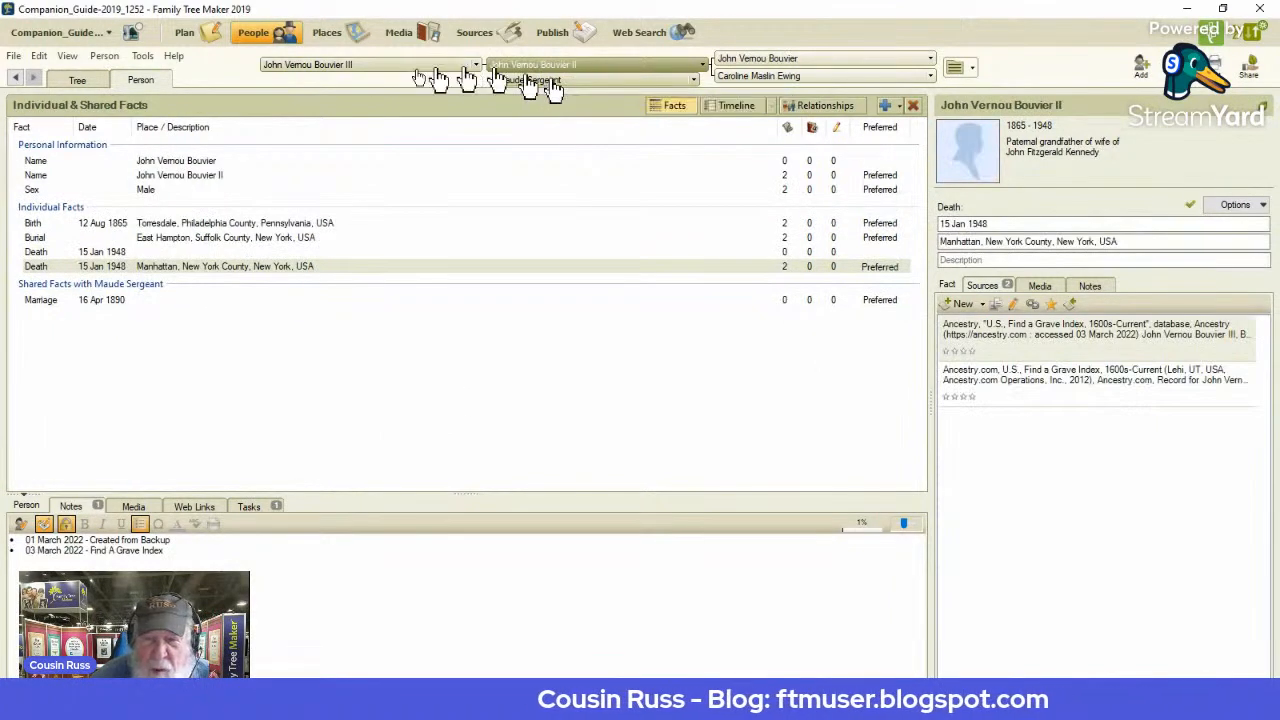
click(352, 66)
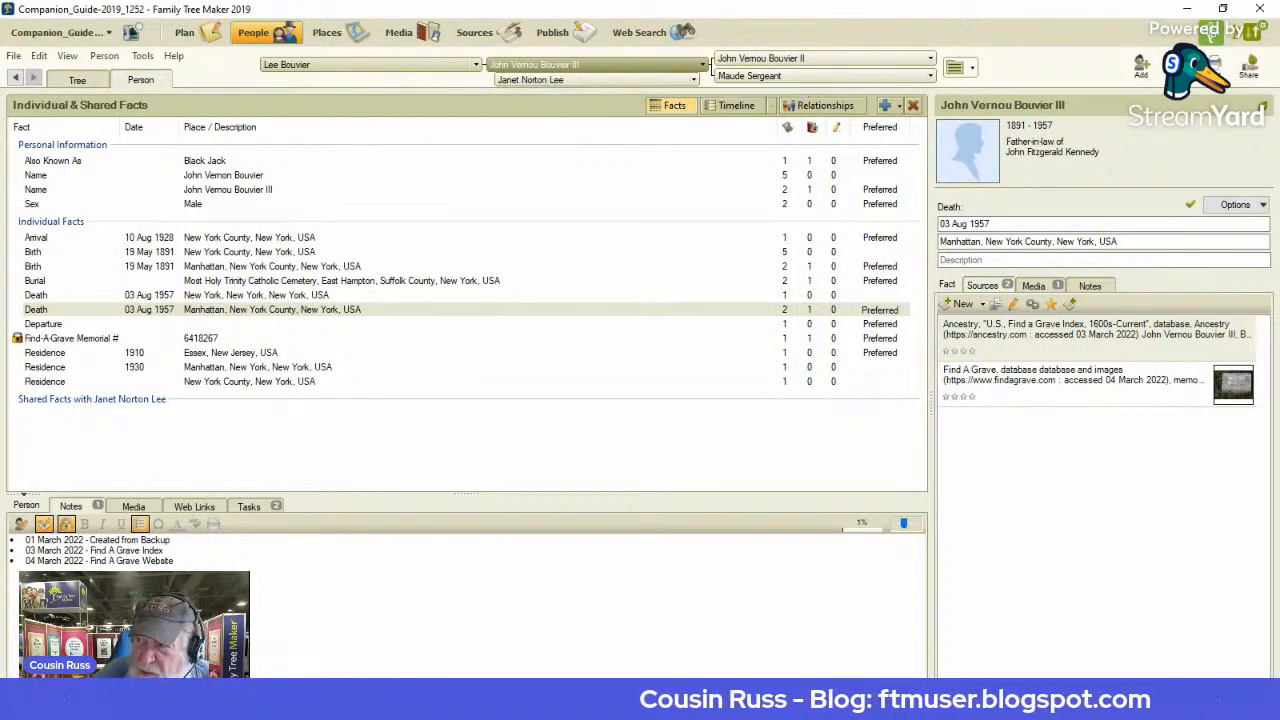
drag(1279, 24, 640, 38)
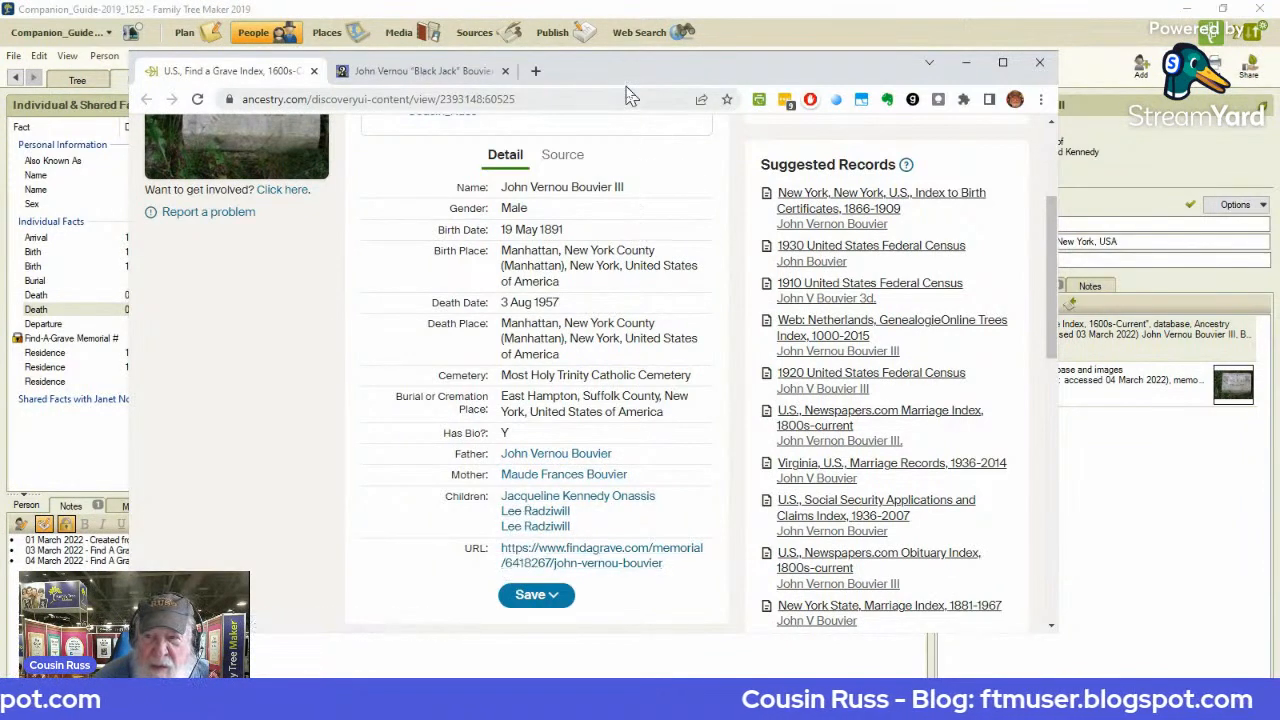
drag(627, 77, 1279, 60)
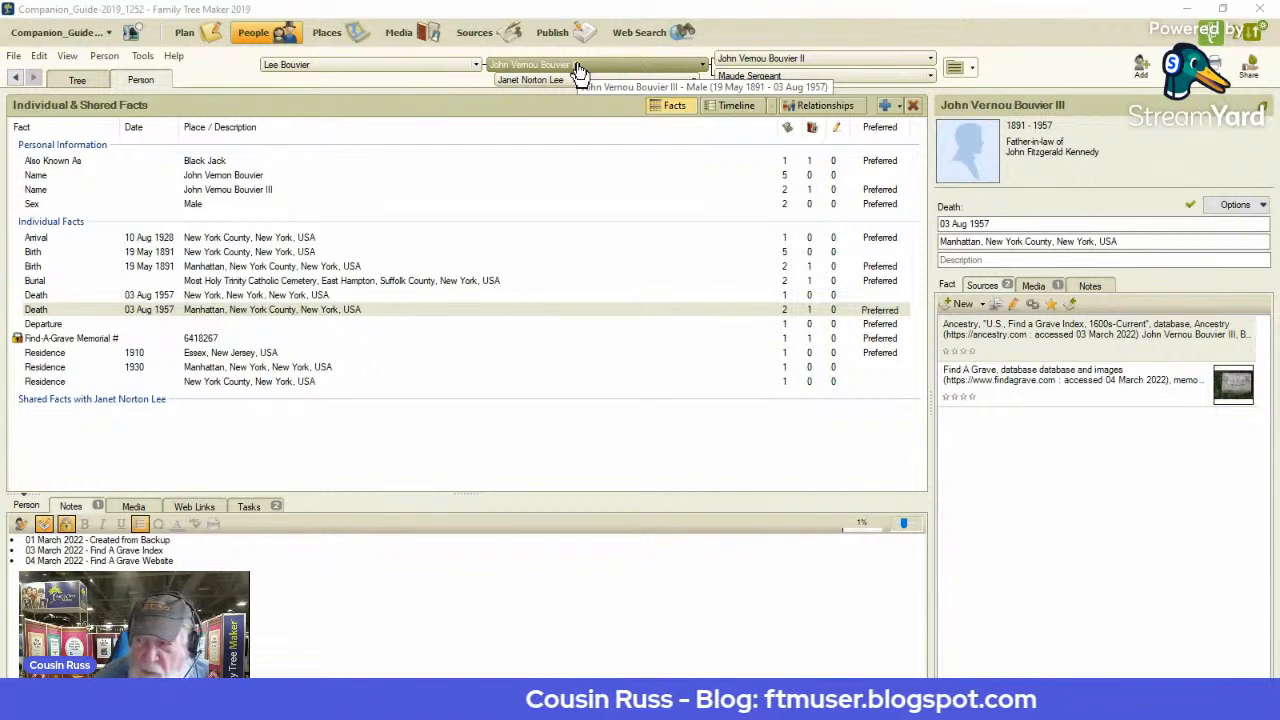
Open the profile of the daughter Jacqueline Lee Bouvier and check how the Find a Grave Index record names her.
click(476, 68)
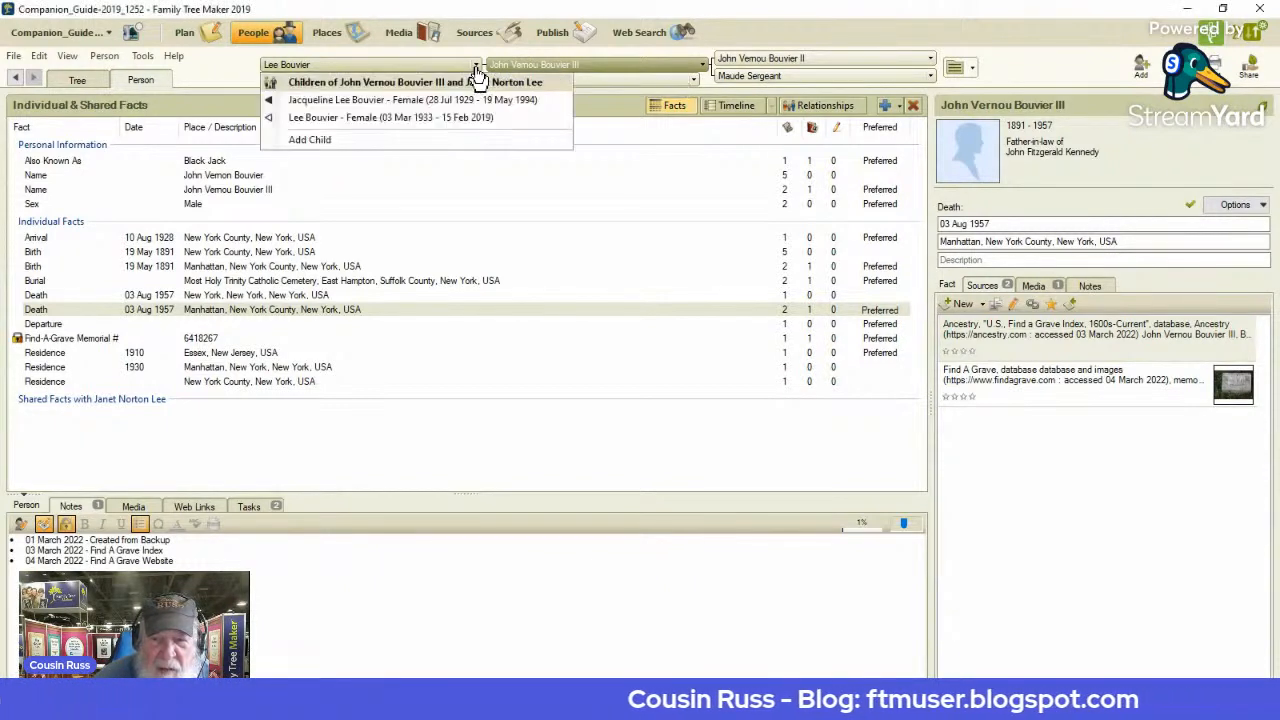
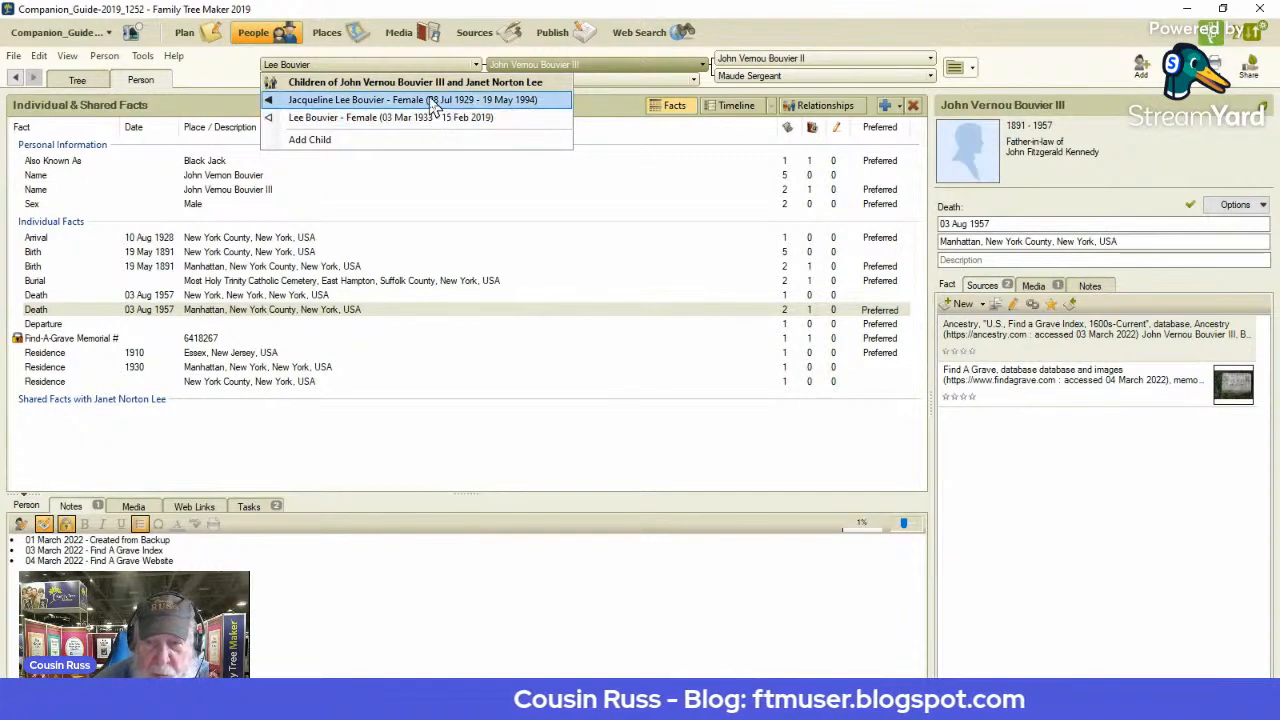
click(432, 101)
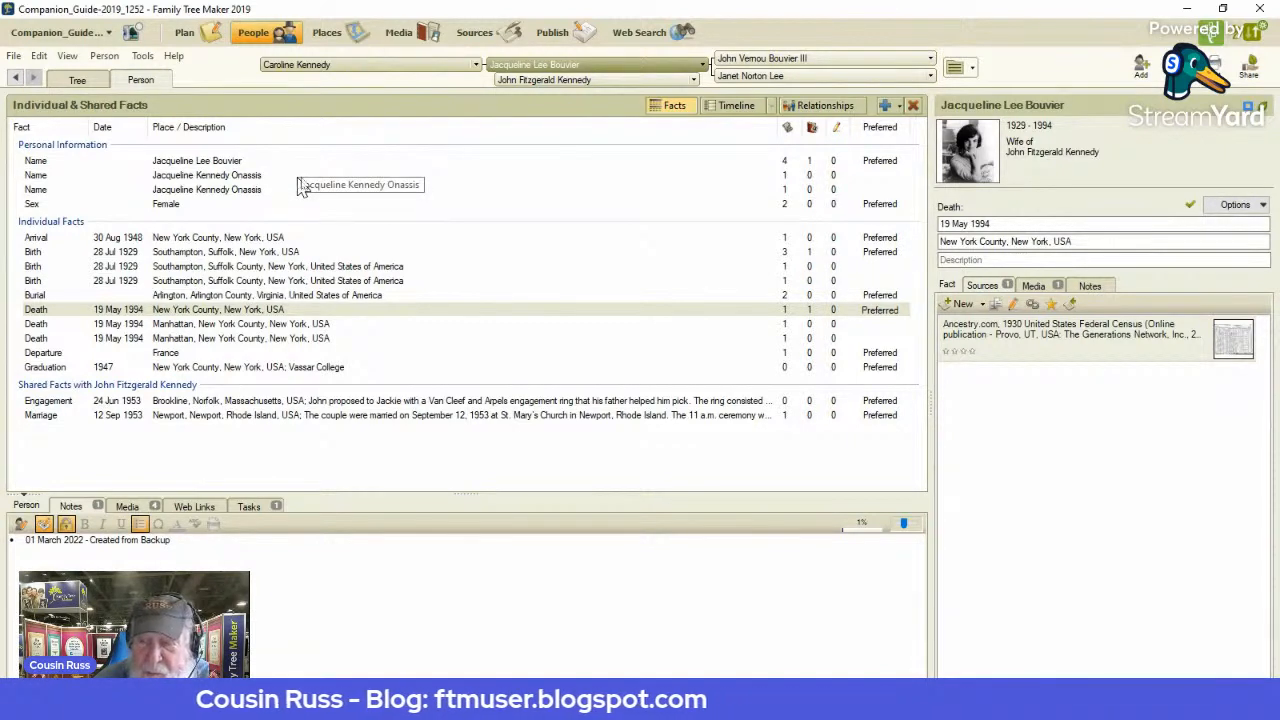
drag(1279, 58, 627, 69)
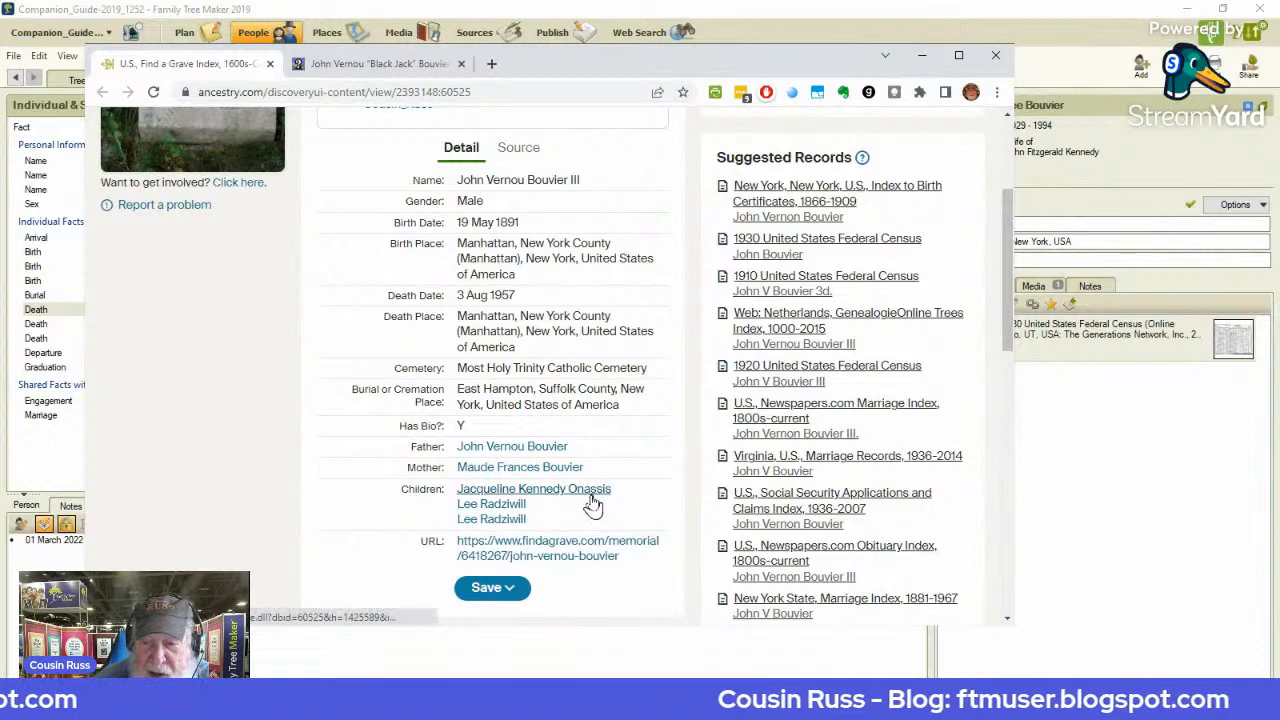
drag(560, 72, 1279, 72)
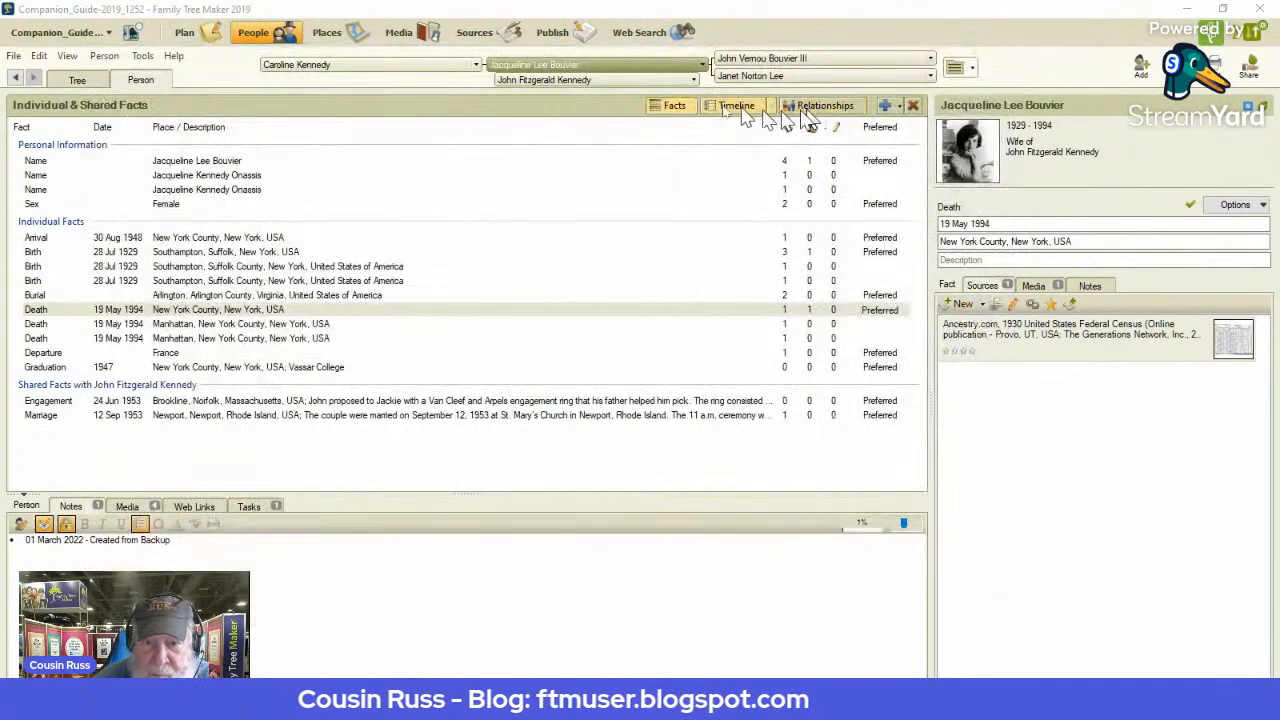
Merge the two duplicate "Jacqueline Kennedy Onassis" name facts into one, keeping that name as the description.
click(281, 163)
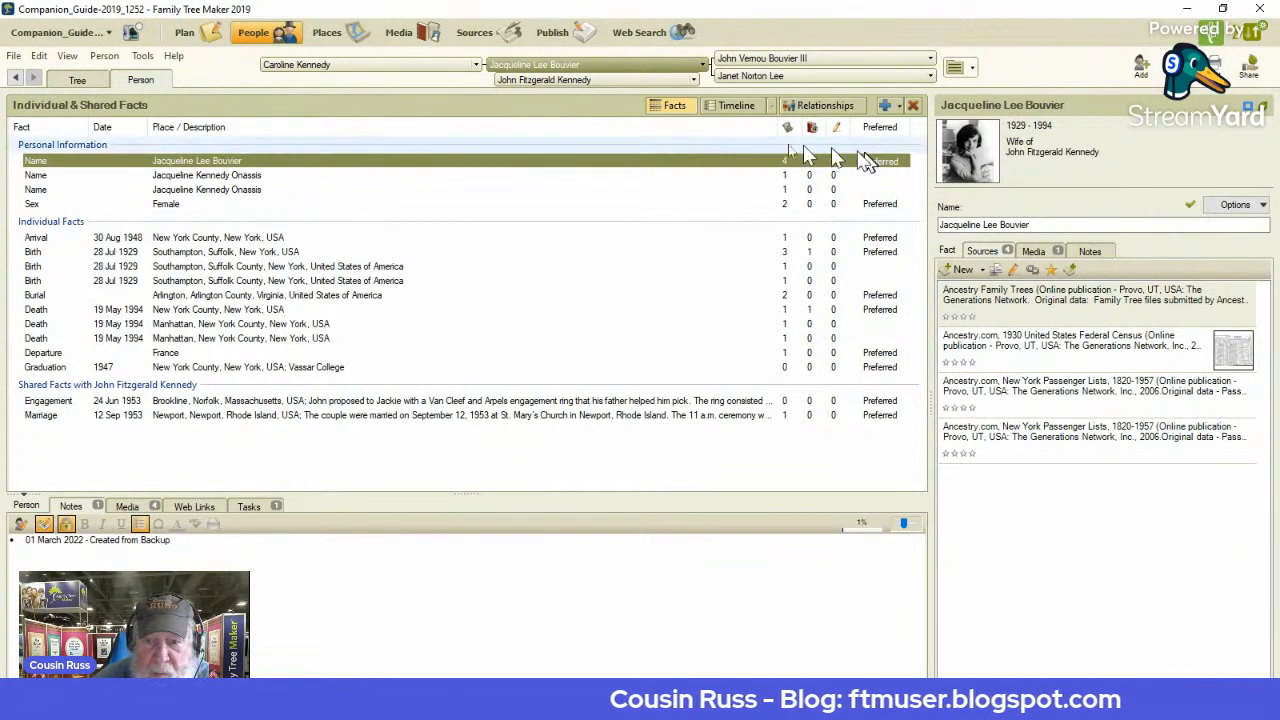
click(312, 177)
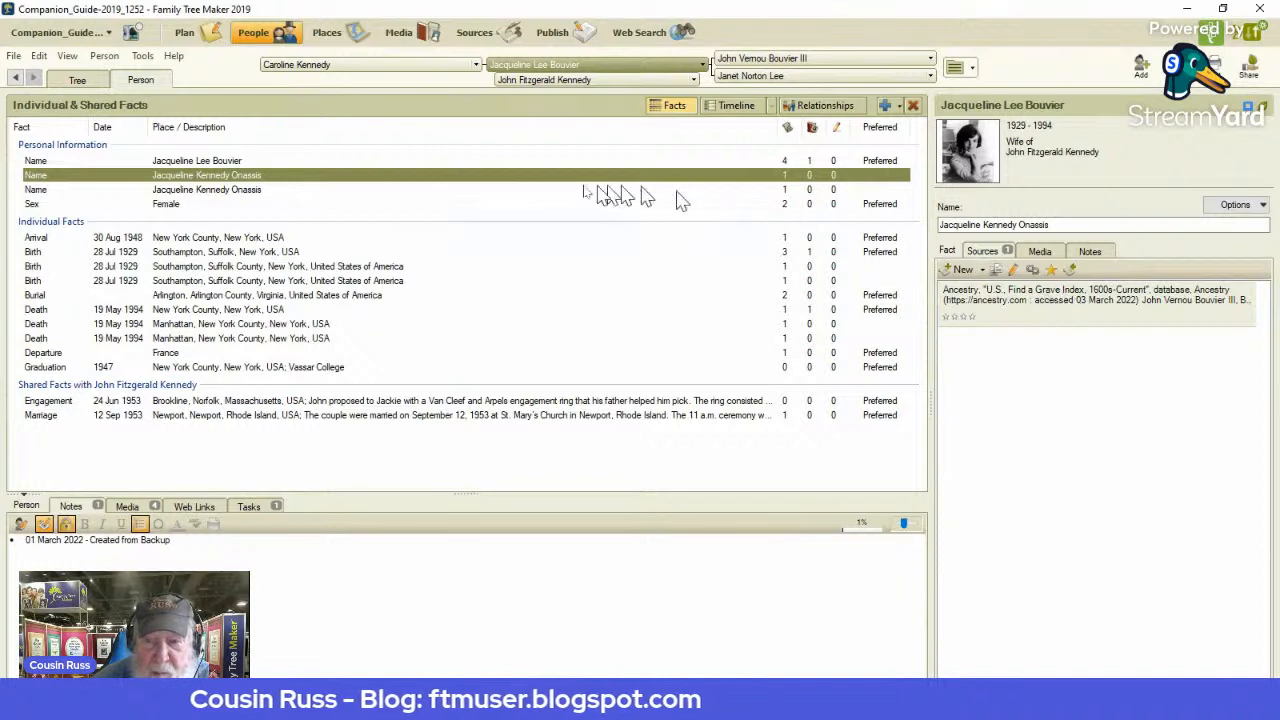
right_click(430, 185)
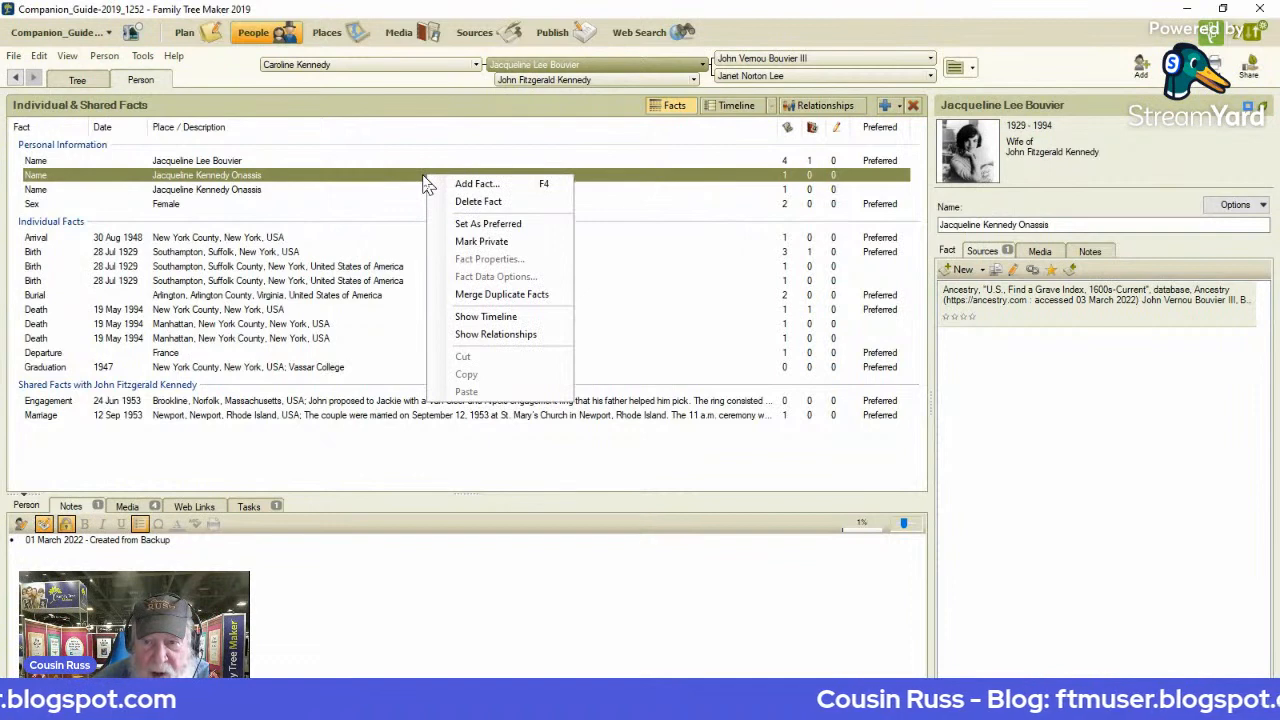
click(470, 295)
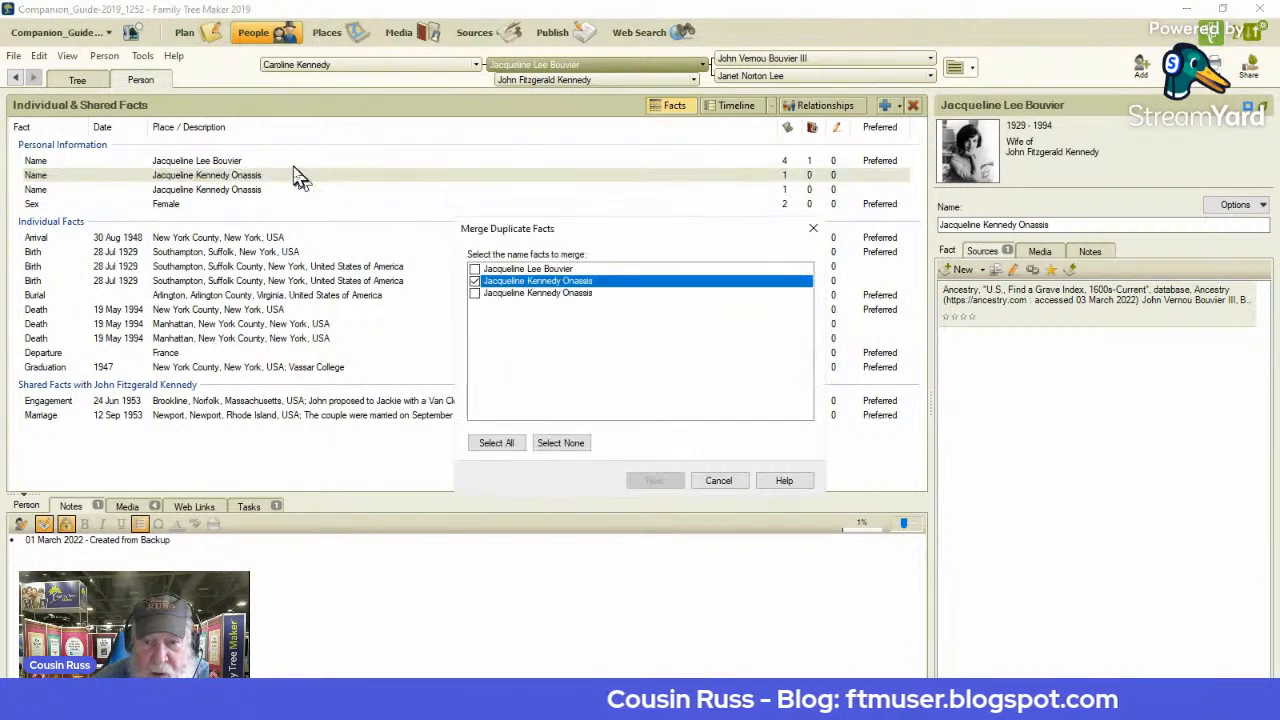
click(476, 294)
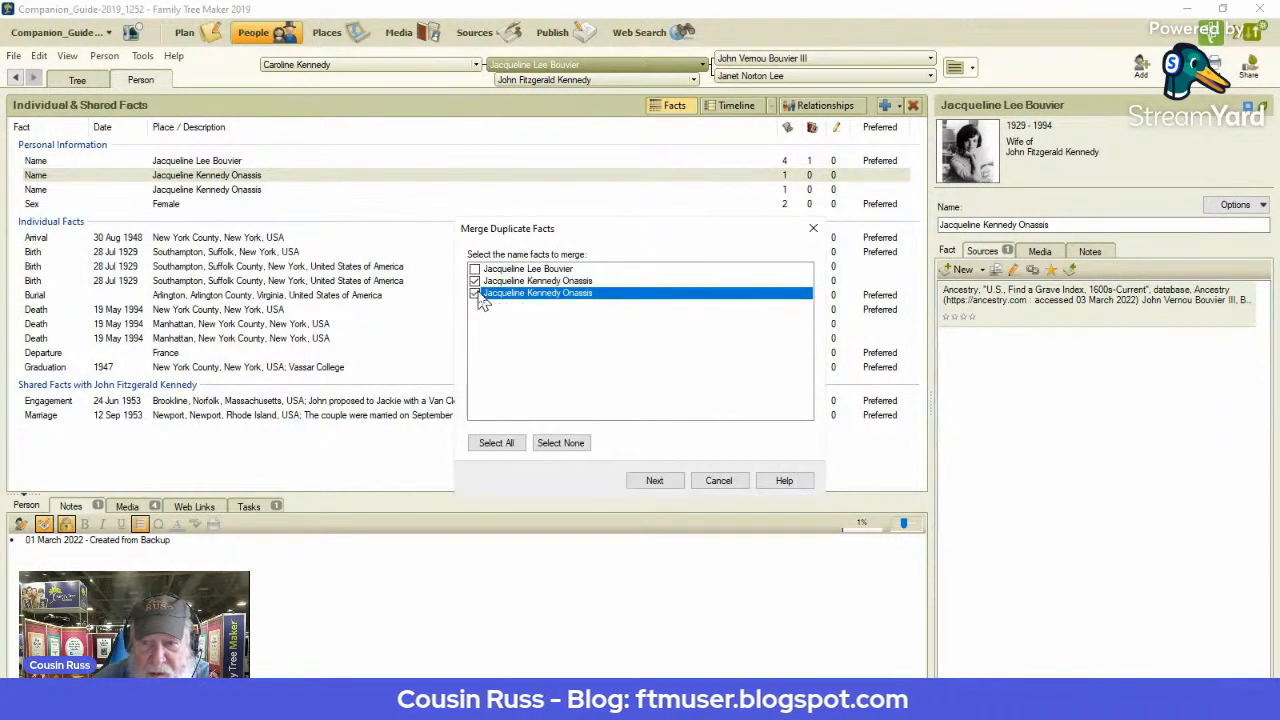
click(658, 484)
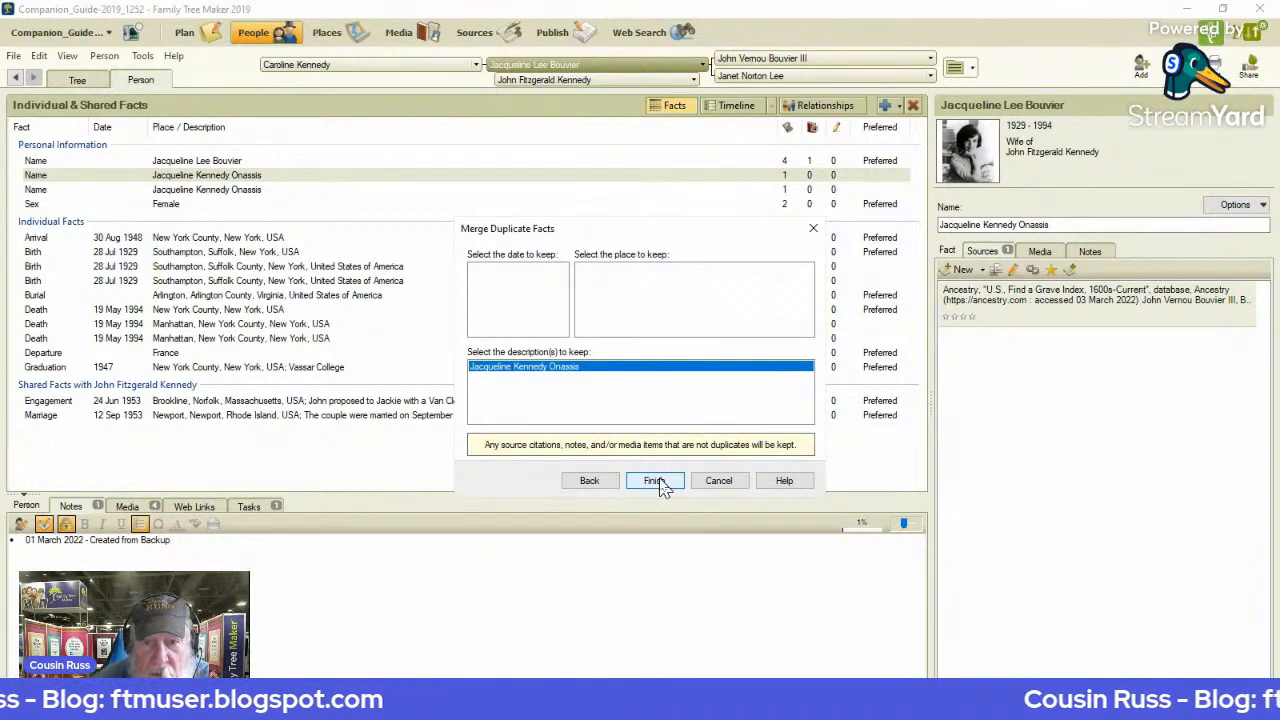
click(656, 481)
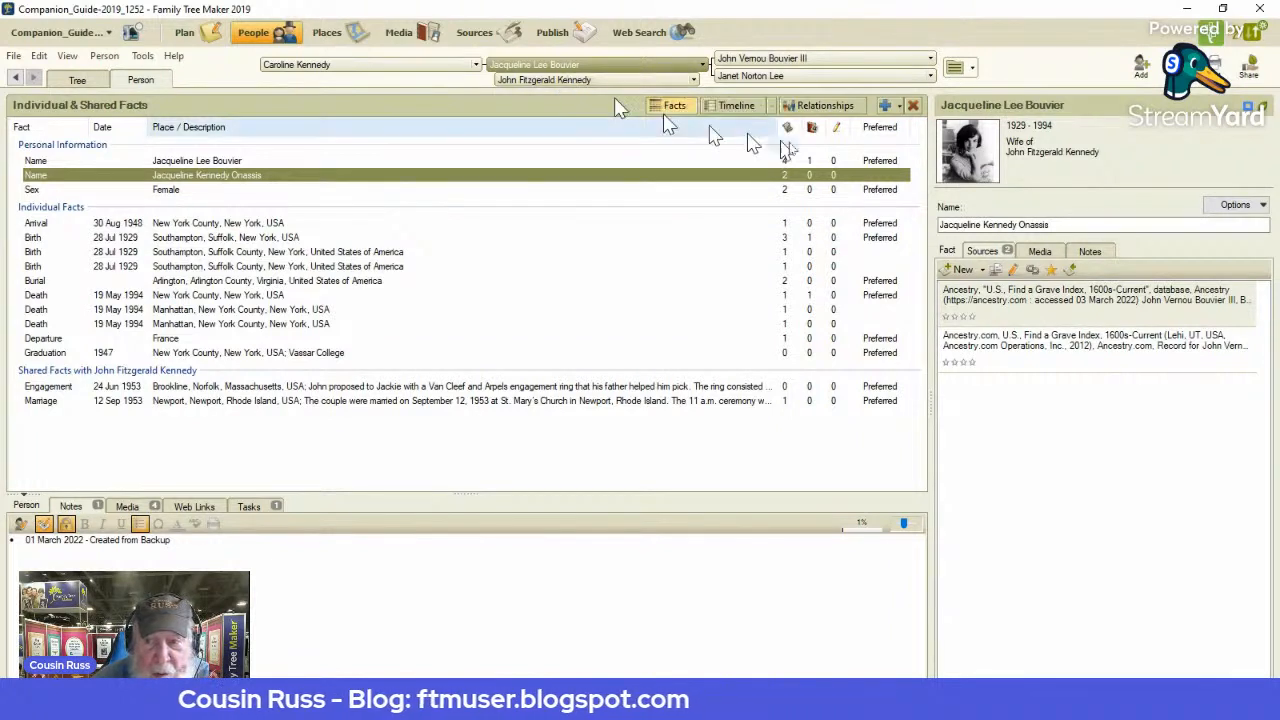
Add another Name fact to Jacqueline Lee Bouvier, with "Jacqueline ______" as the name and underscores standing for the unknown surname.
click(886, 106)
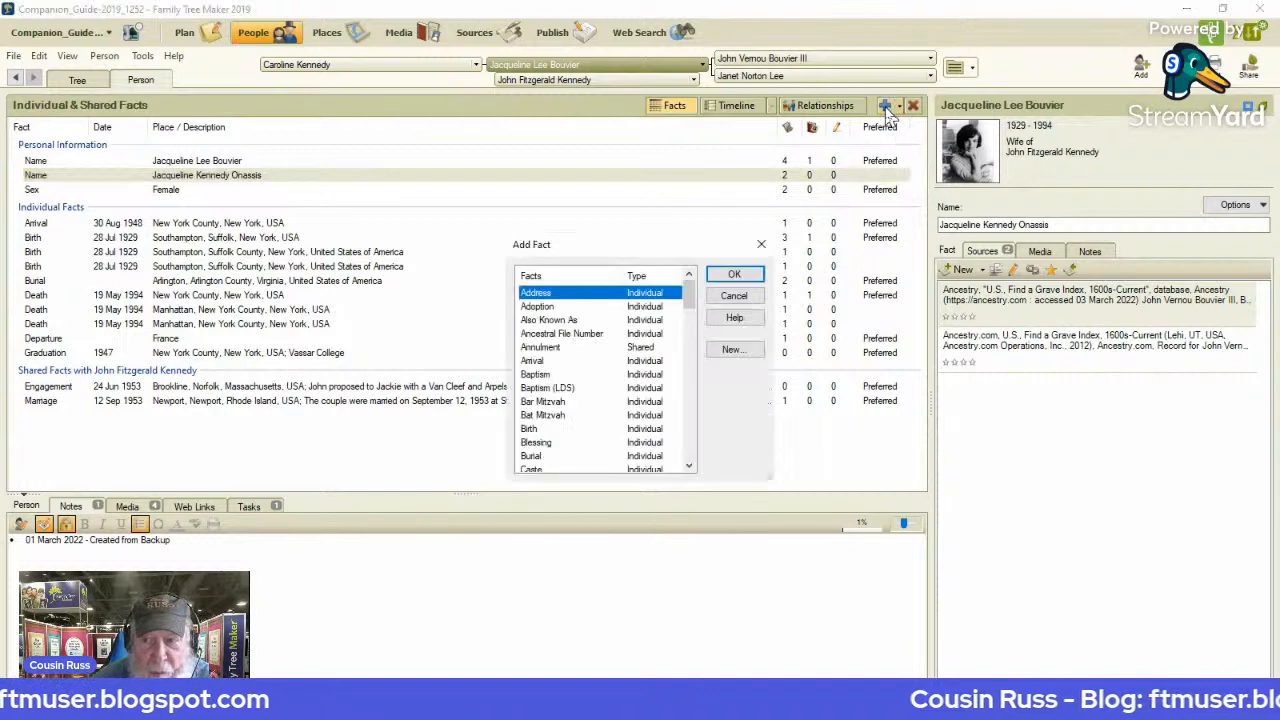
key(n)
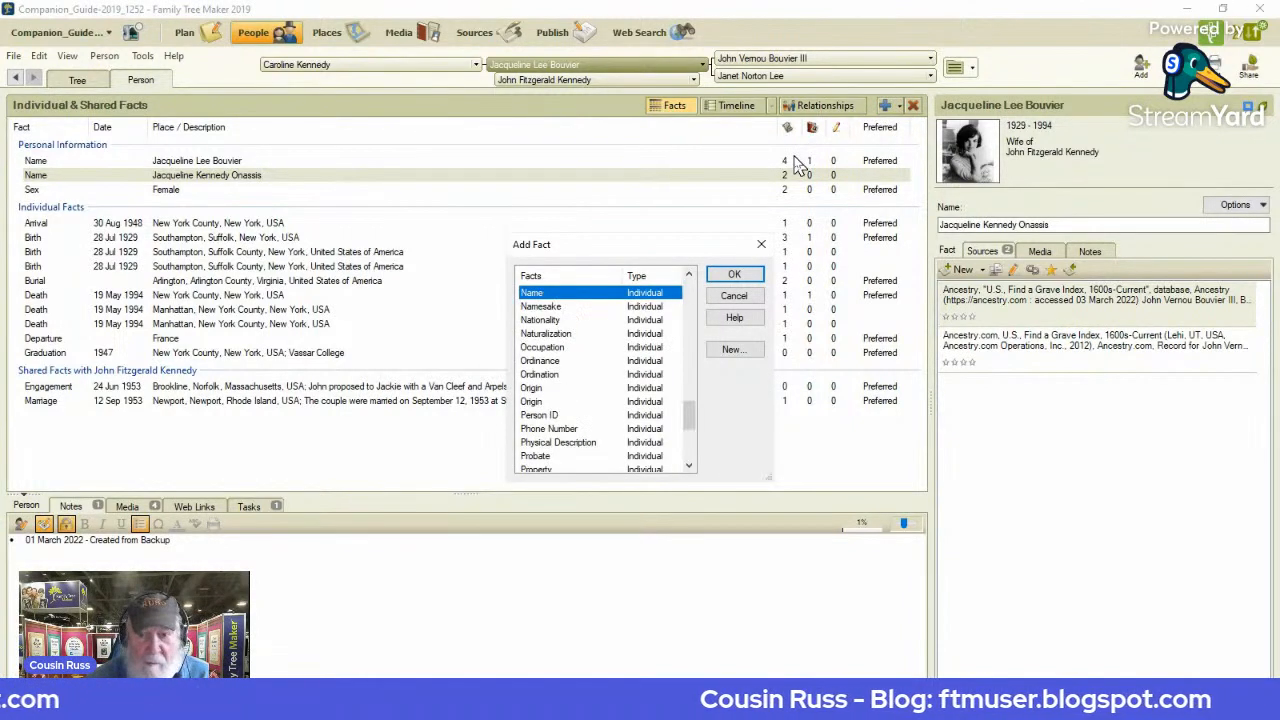
click(734, 275)
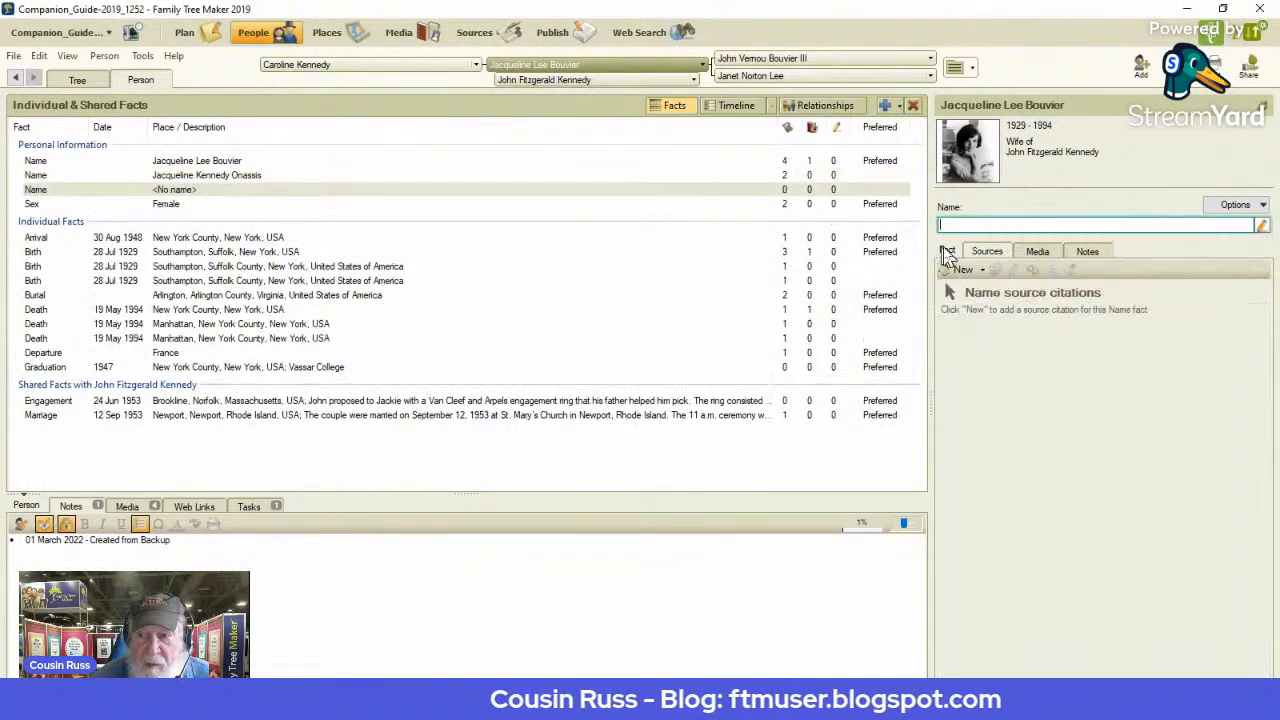
click(958, 223)
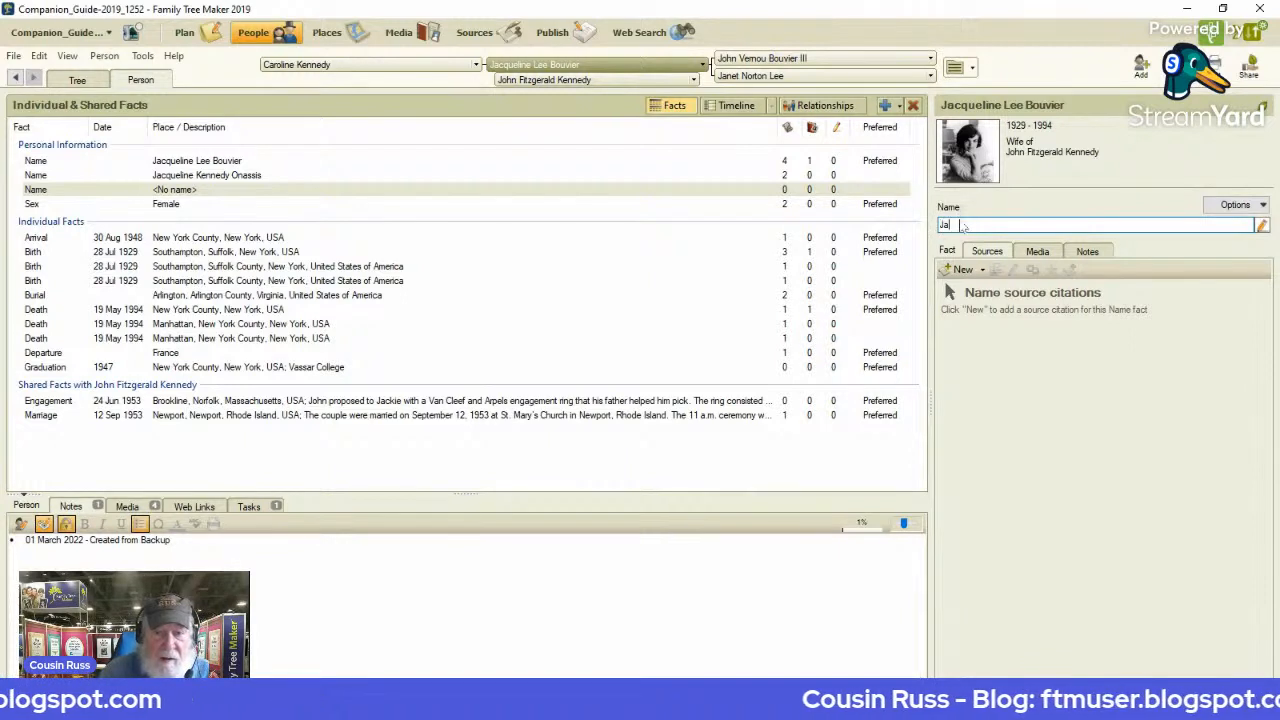
text(Jacq)
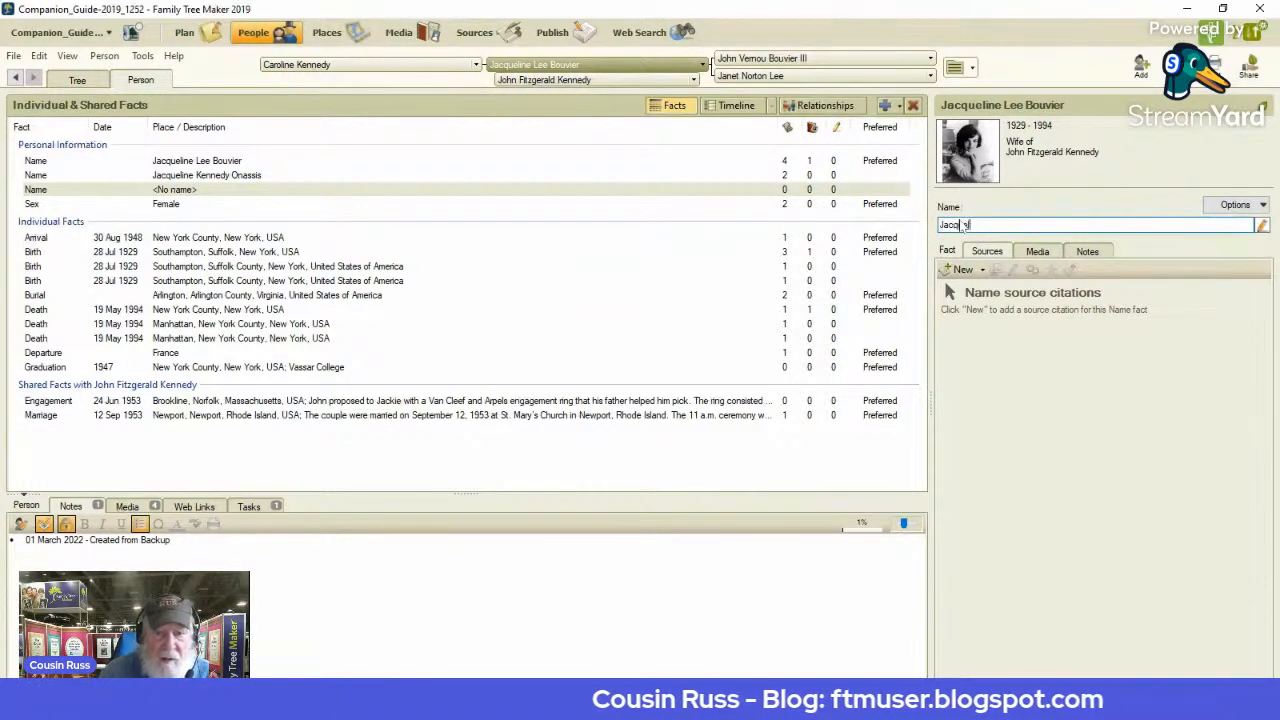
text(ueline ______)
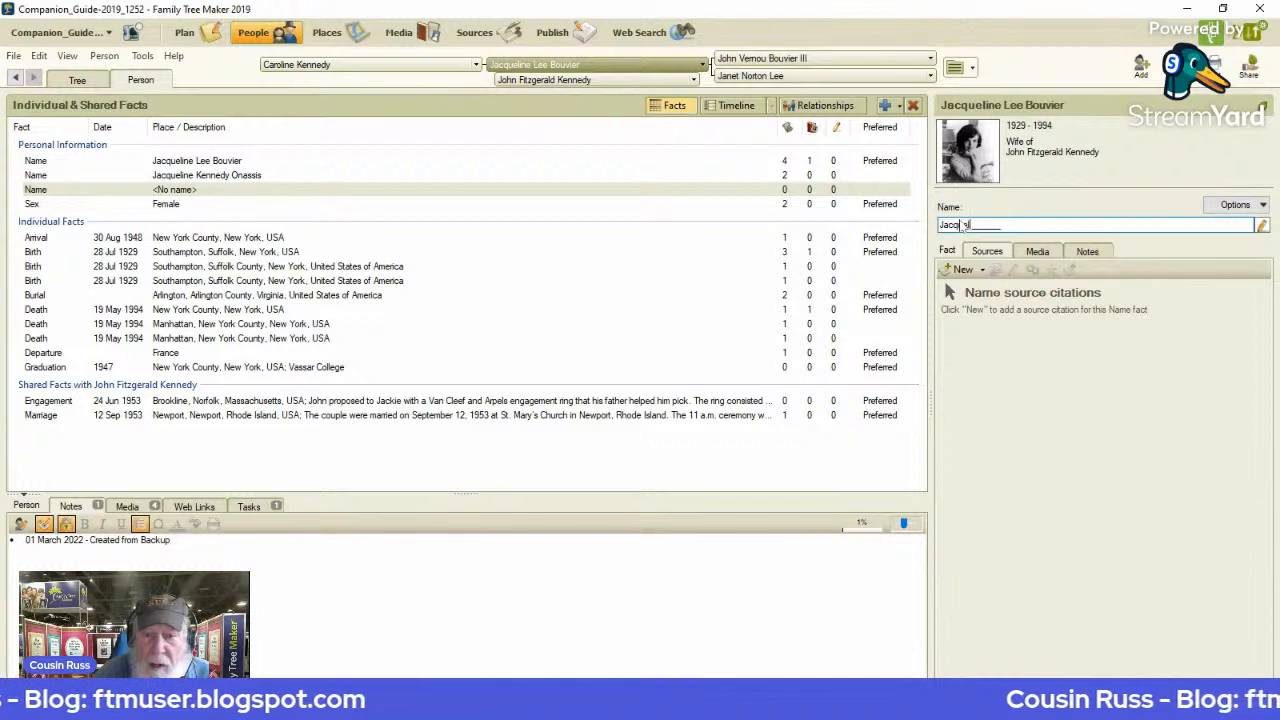
text(ueline)
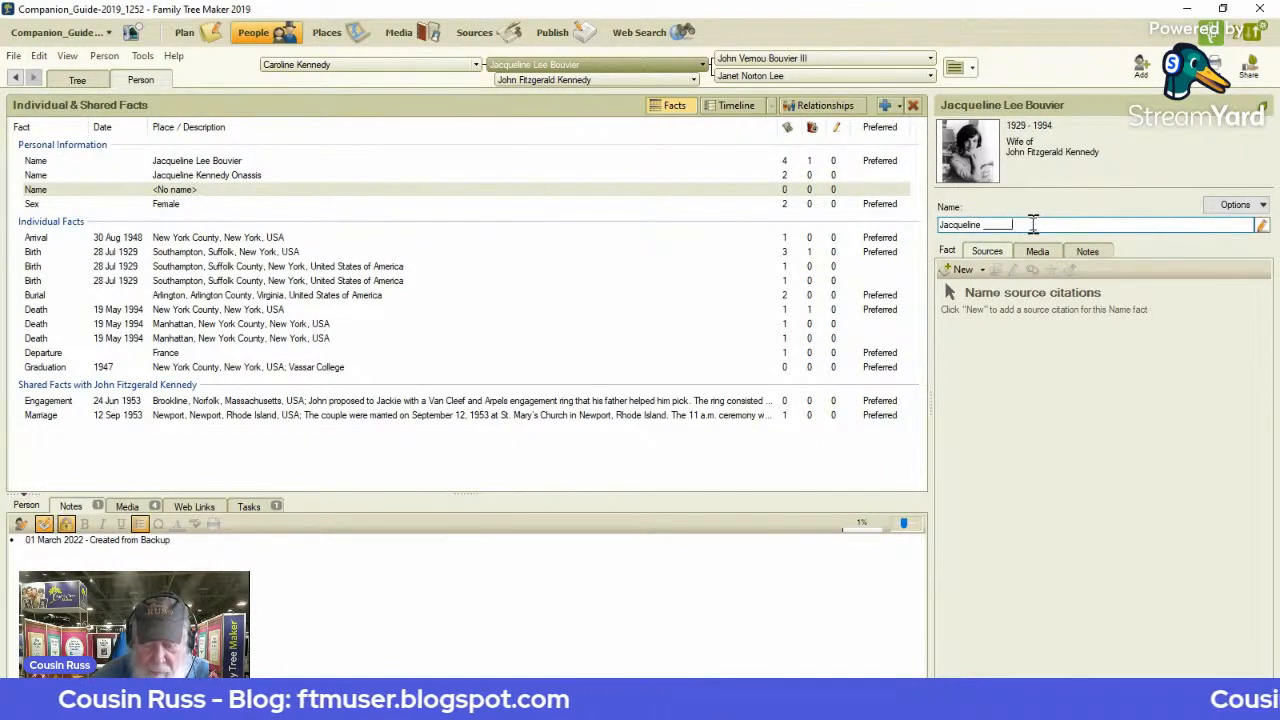
key(Tab)
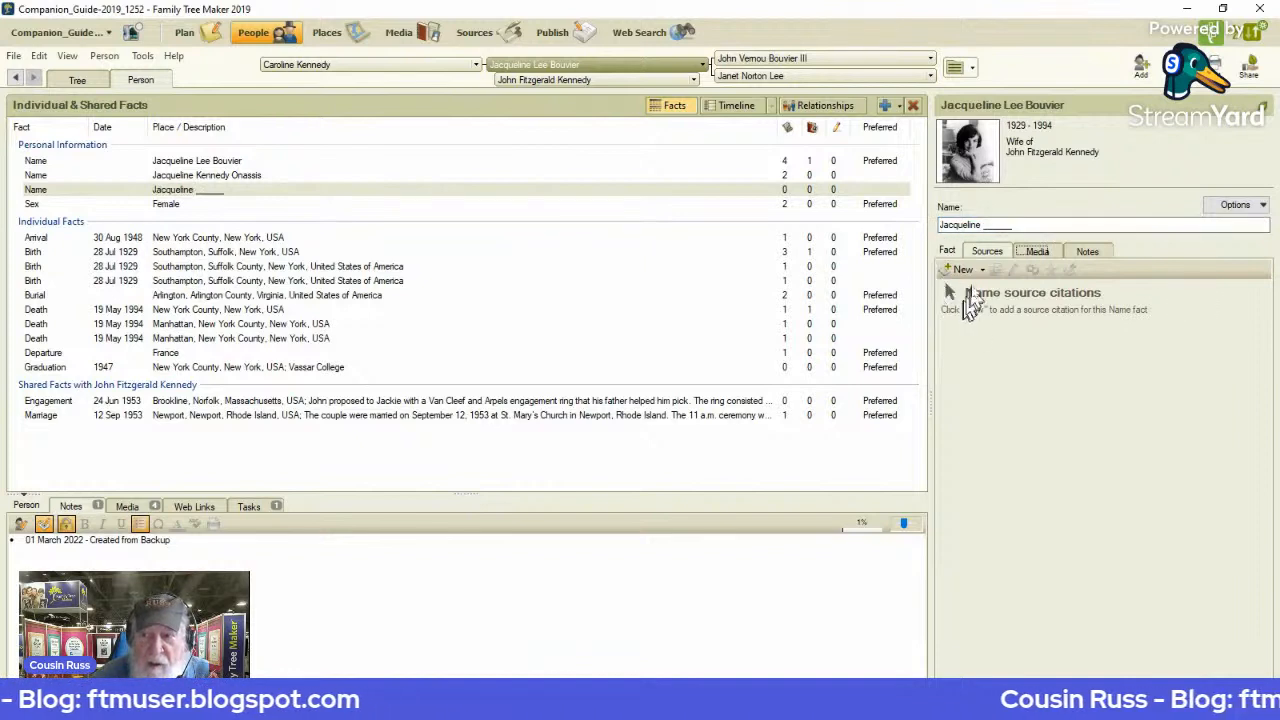
Paste a link to the copied Find a Grave Index citation onto the new name and add the person note "03 March 2022 - Find A Grave Index".
click(984, 271)
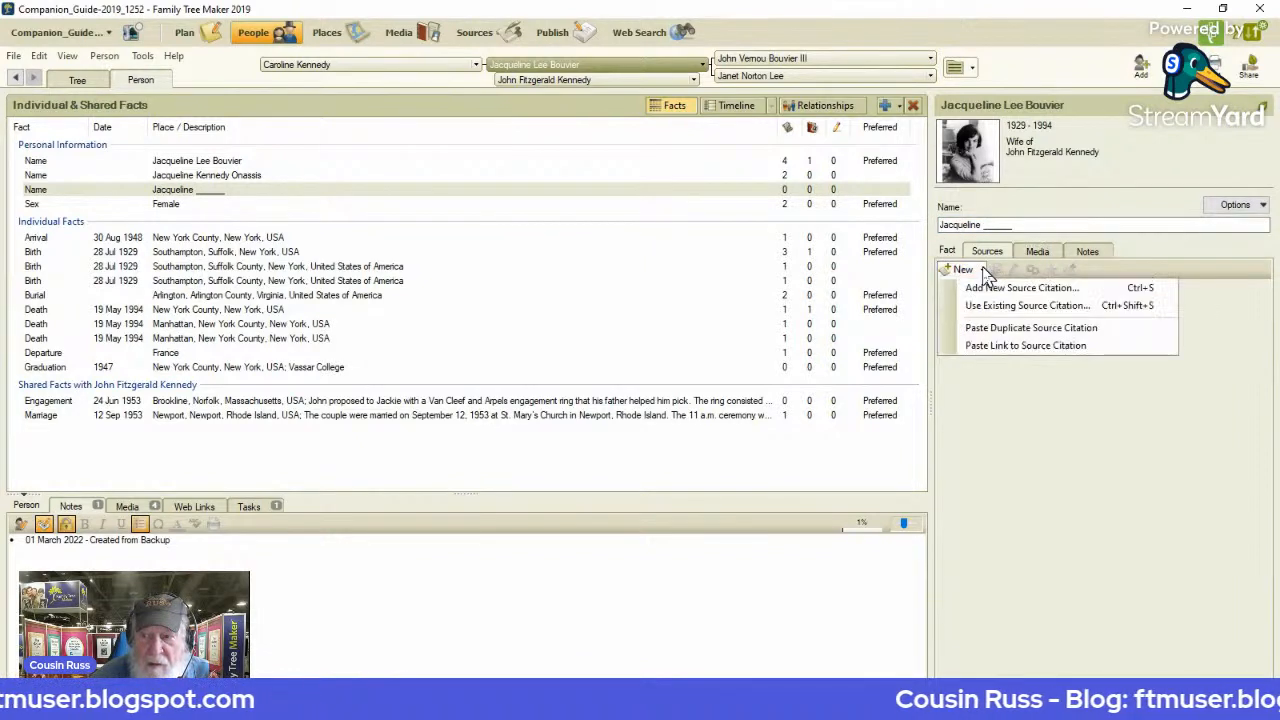
click(992, 346)
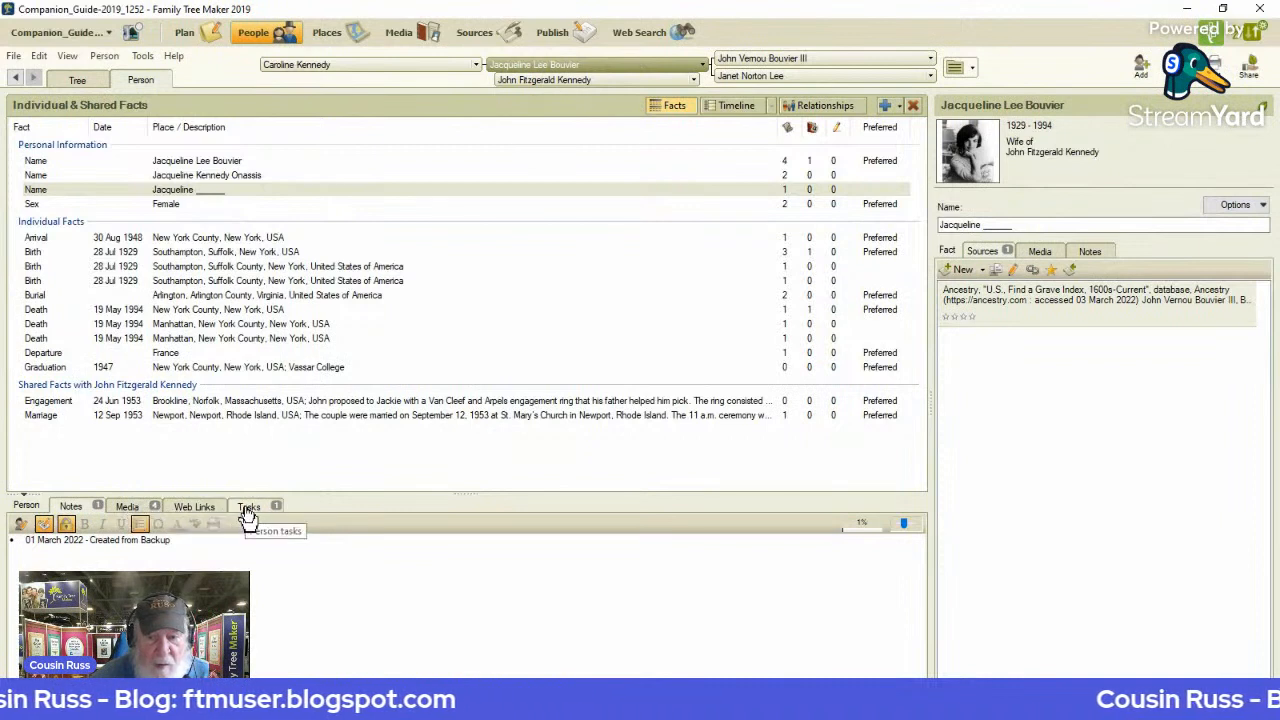
click(215, 544)
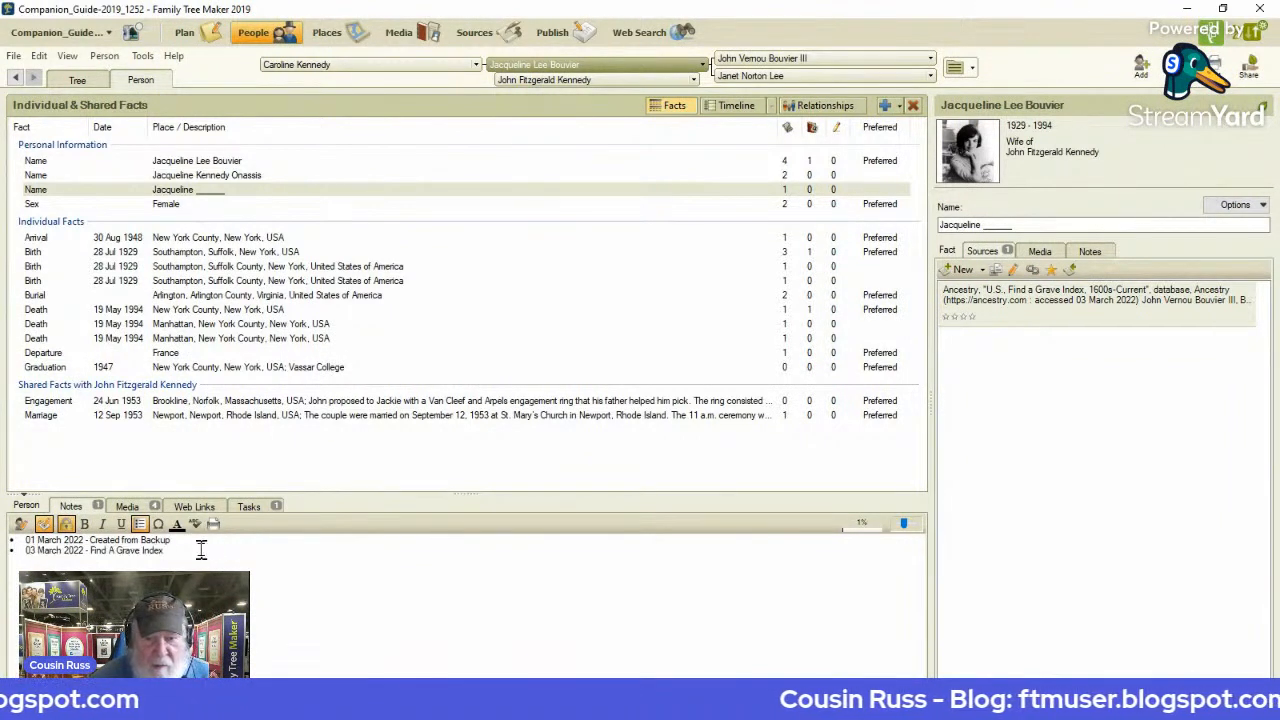
Start a new task for Jacqueline Lee Bouvier with the description "Was she married twice".
click(247, 507)
click(35, 525)
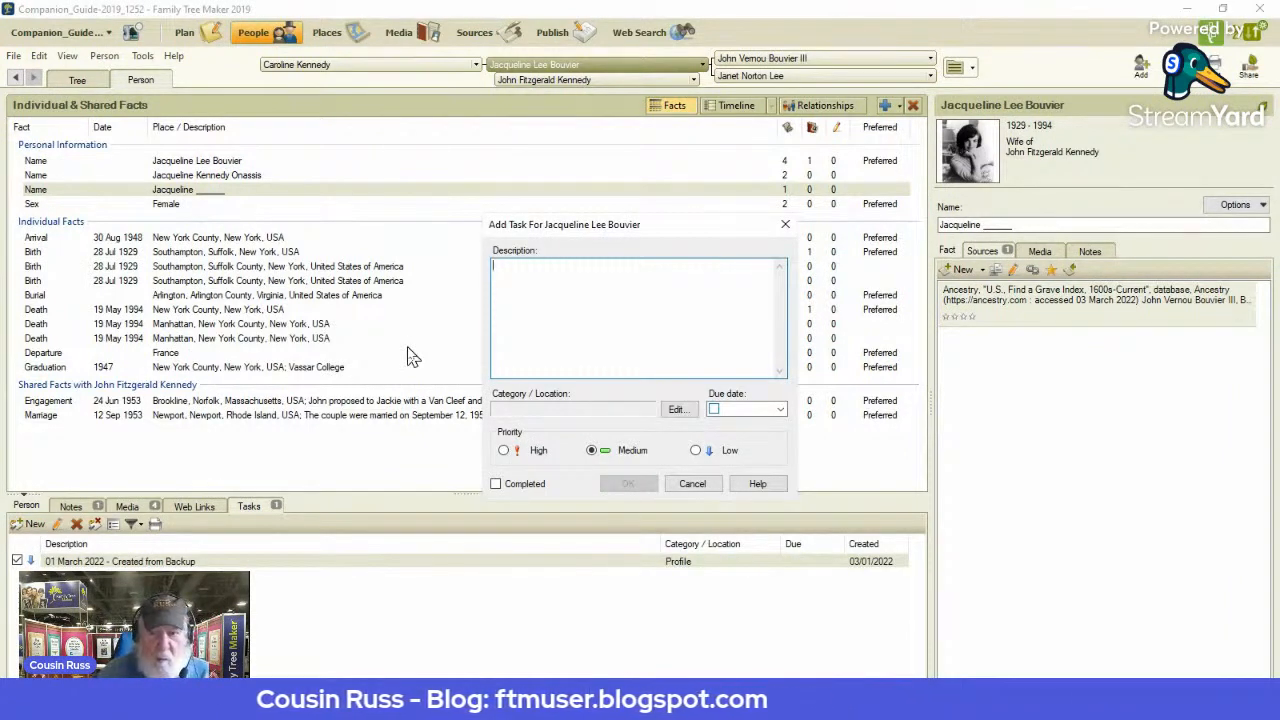
text(Was she)
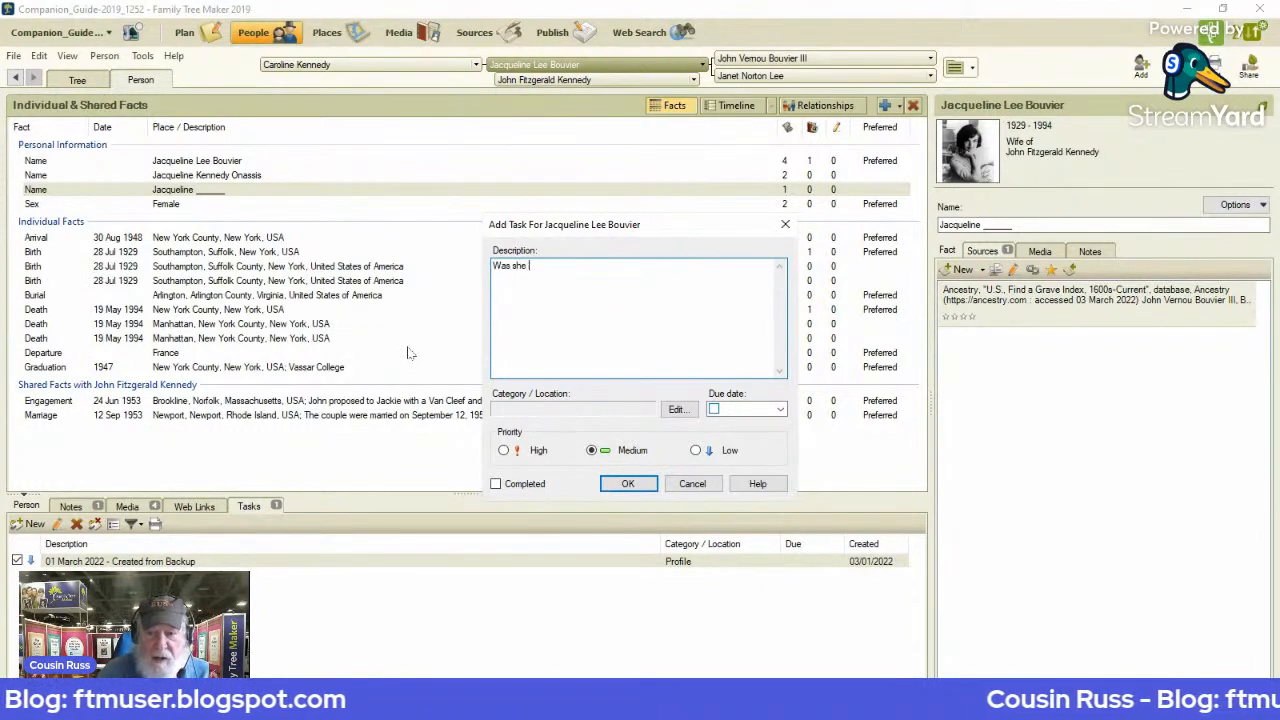
text( marr)
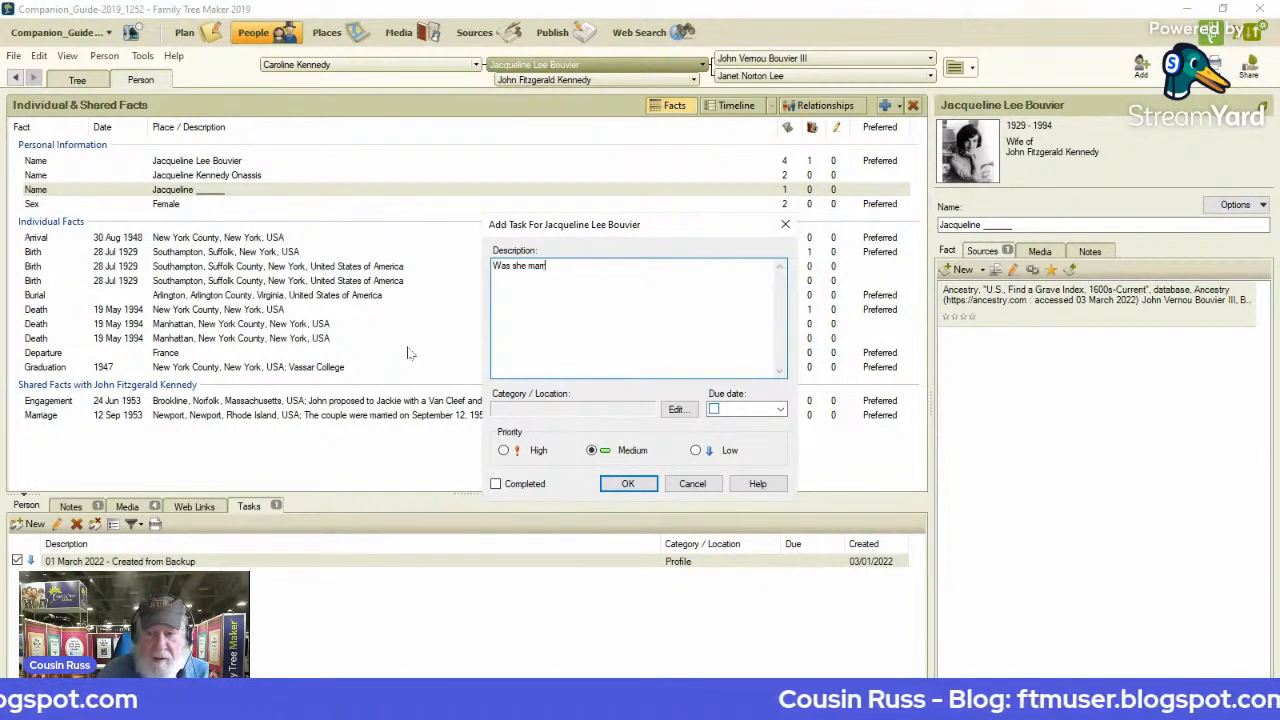
text(ied twi)
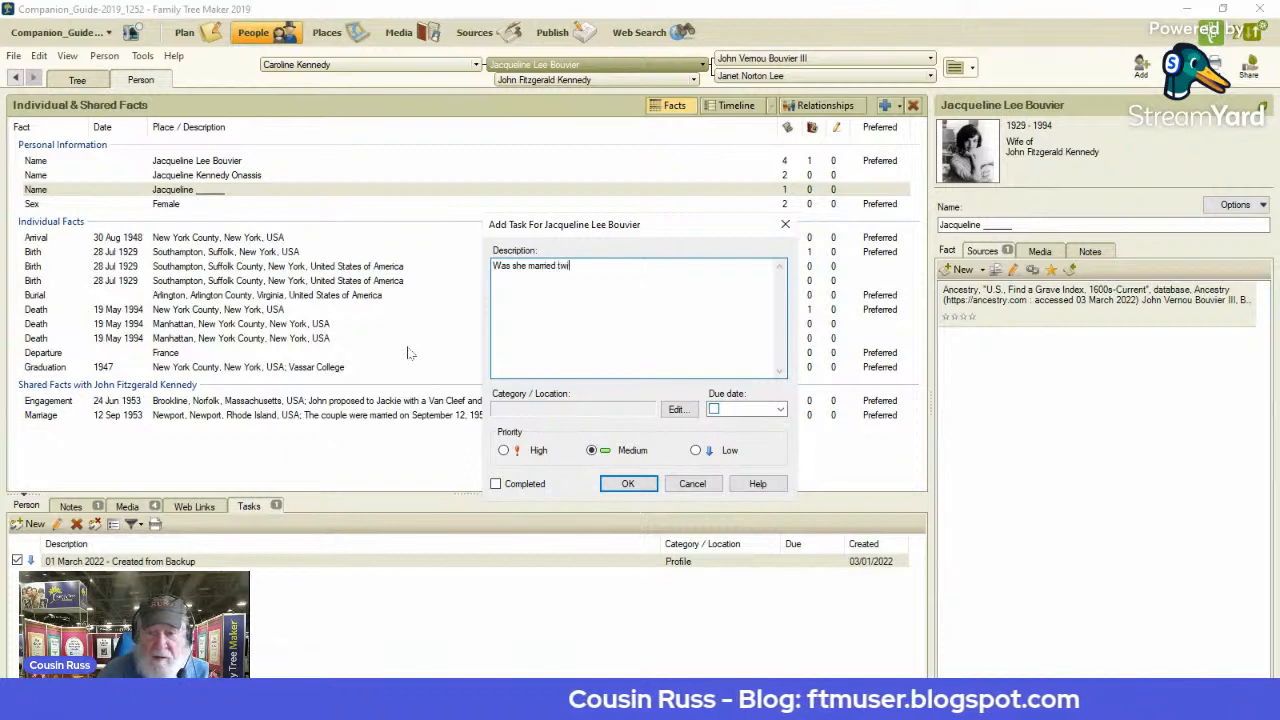
text(ce)
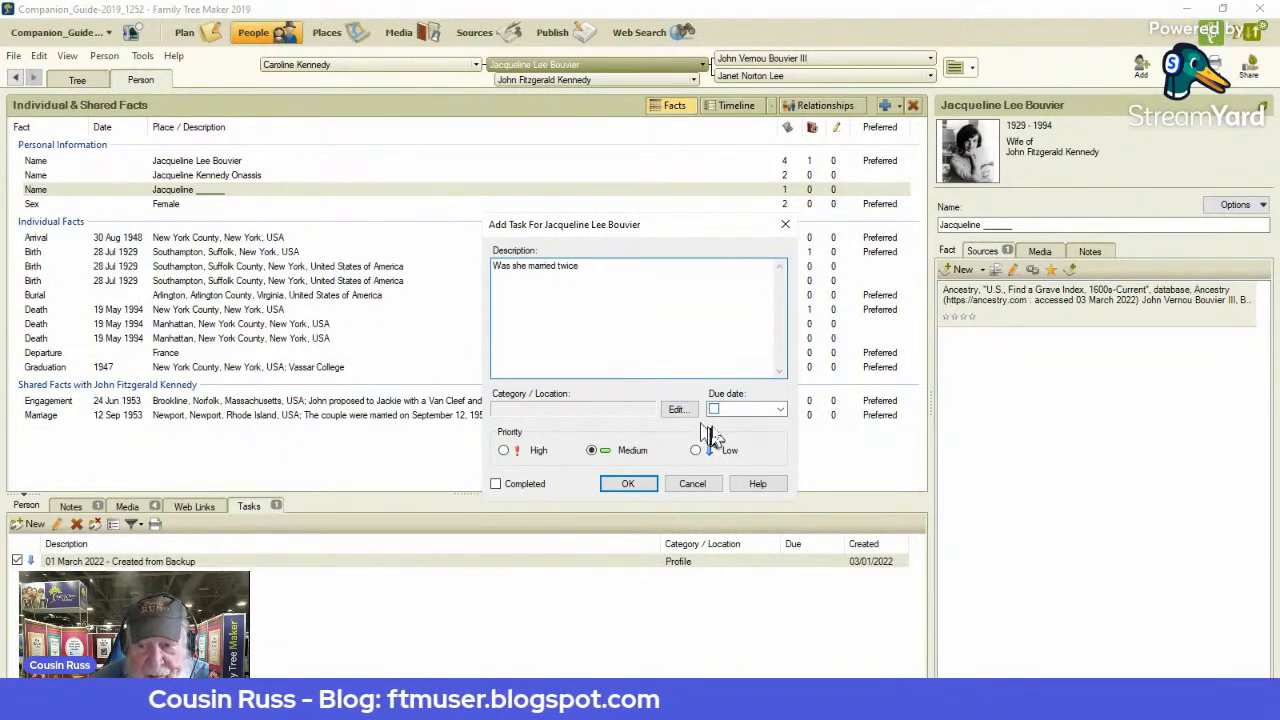
Create a task category named "Follow Up", assign only that category to the new task, and save the task with medium priority.
click(677, 410)
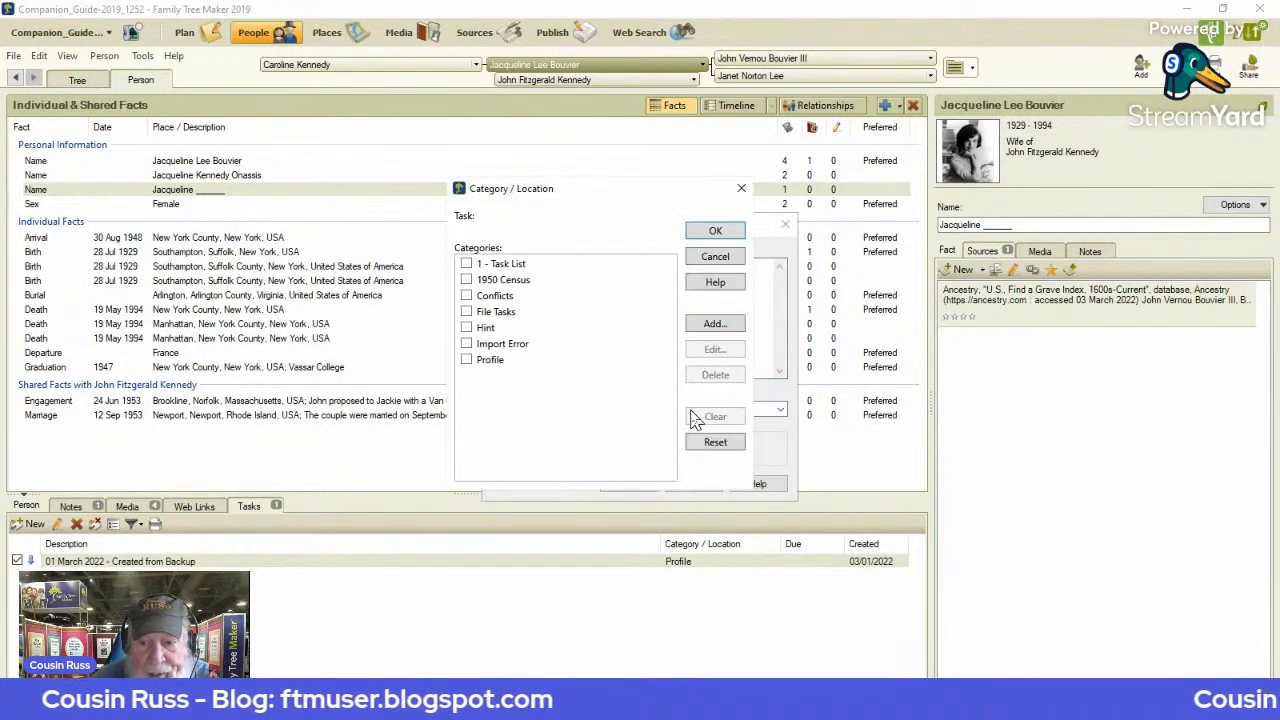
click(714, 325)
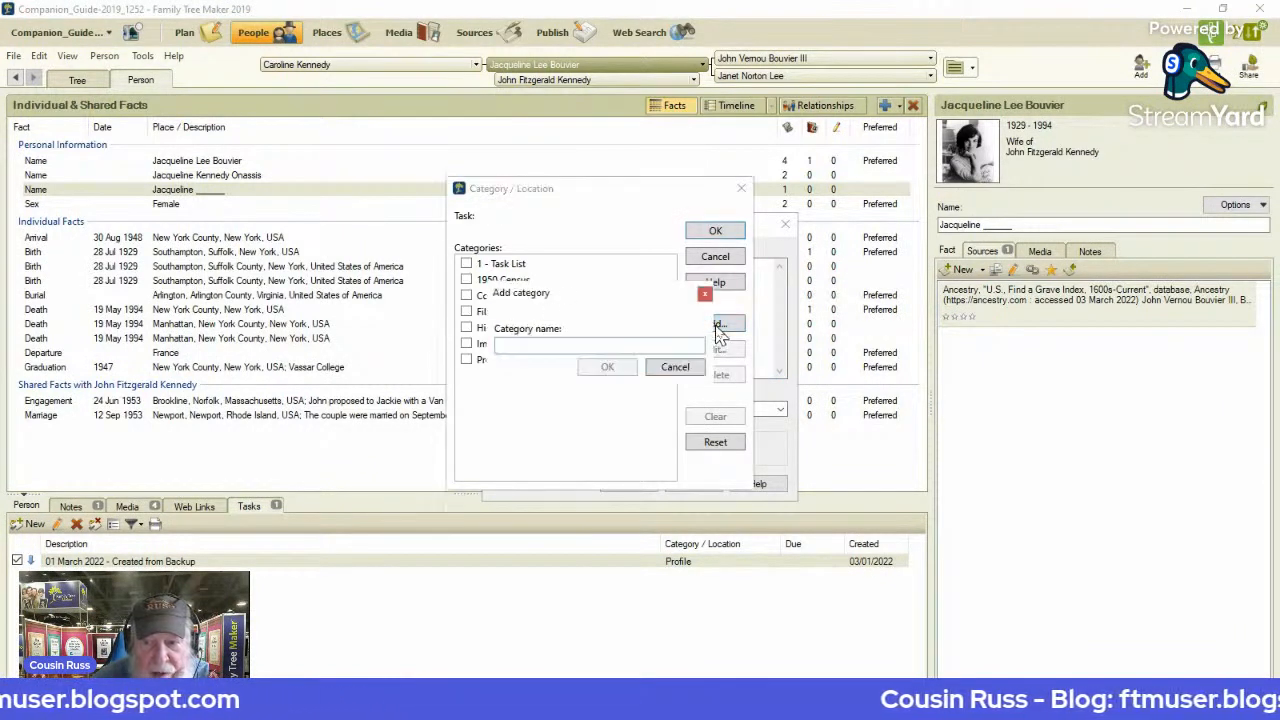
text(F)
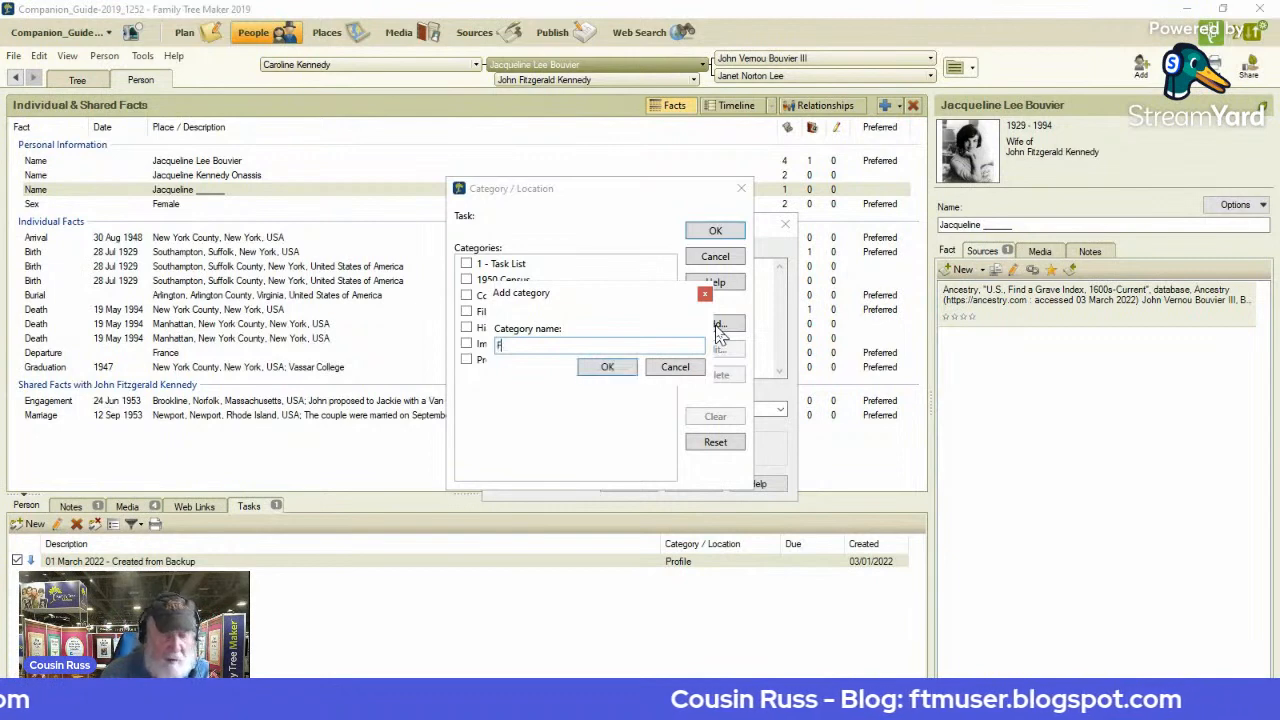
text(ollow)
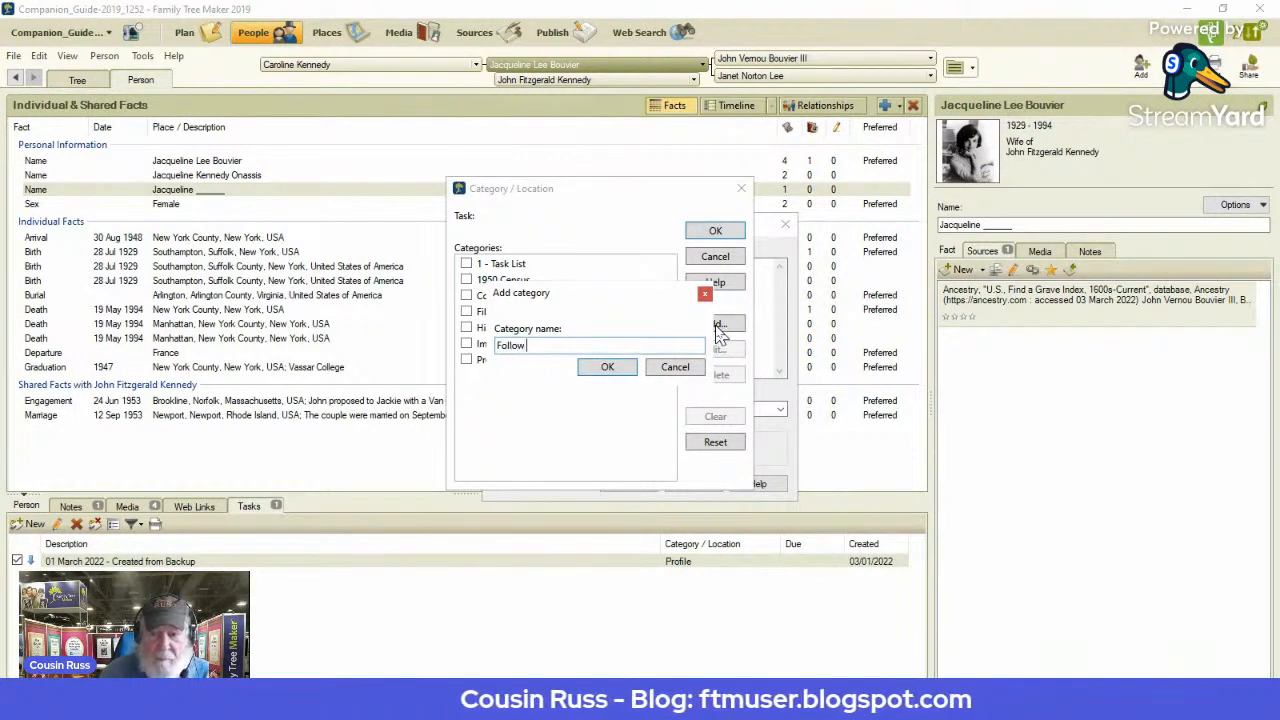
text( Up)
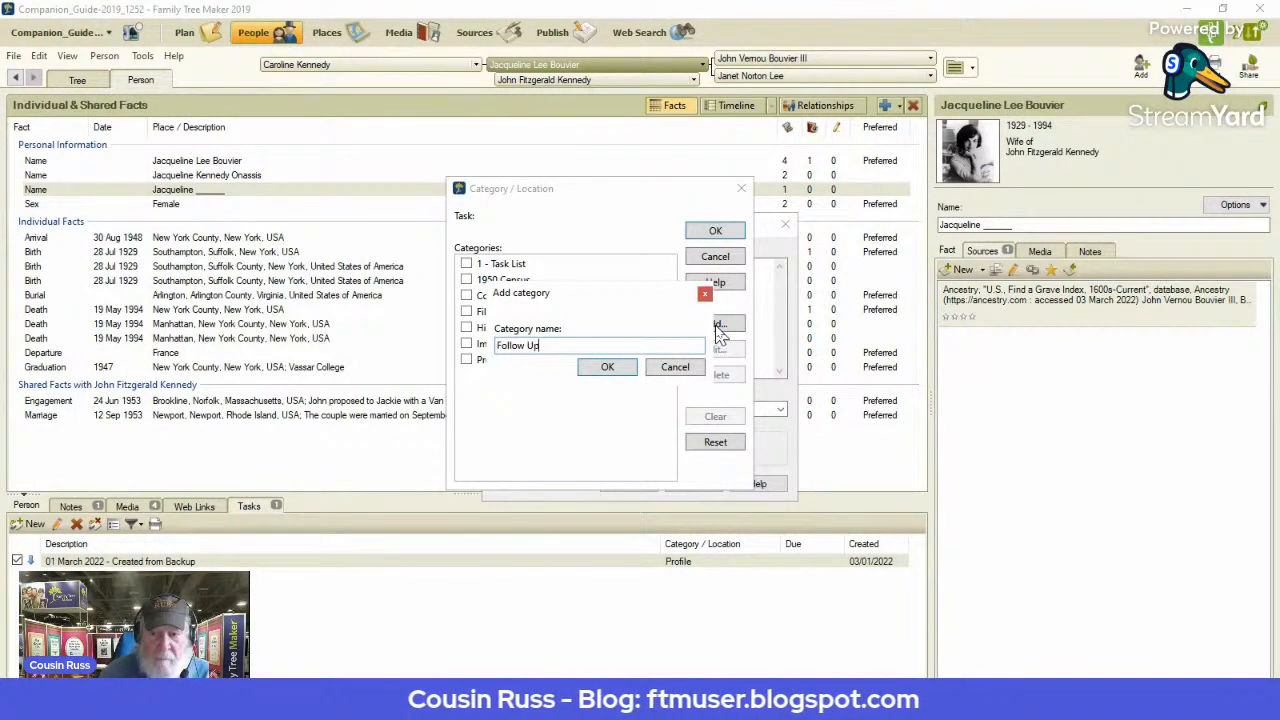
click(603, 366)
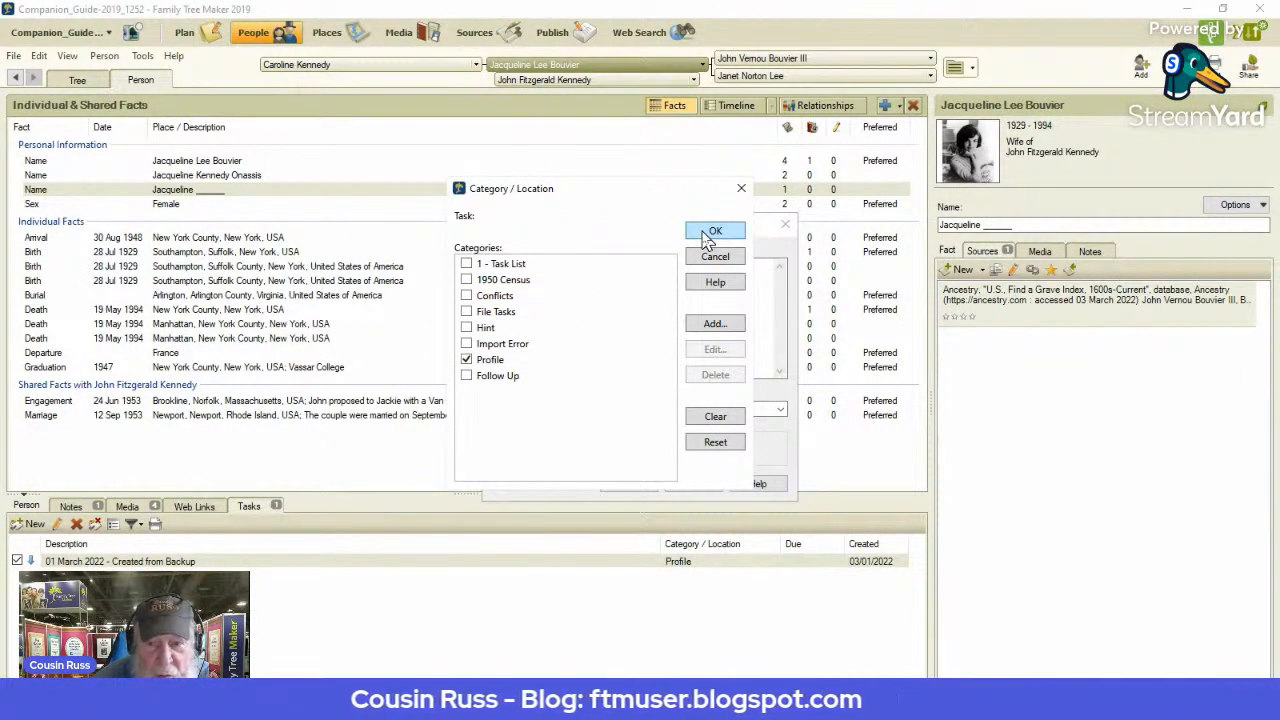
click(466, 359)
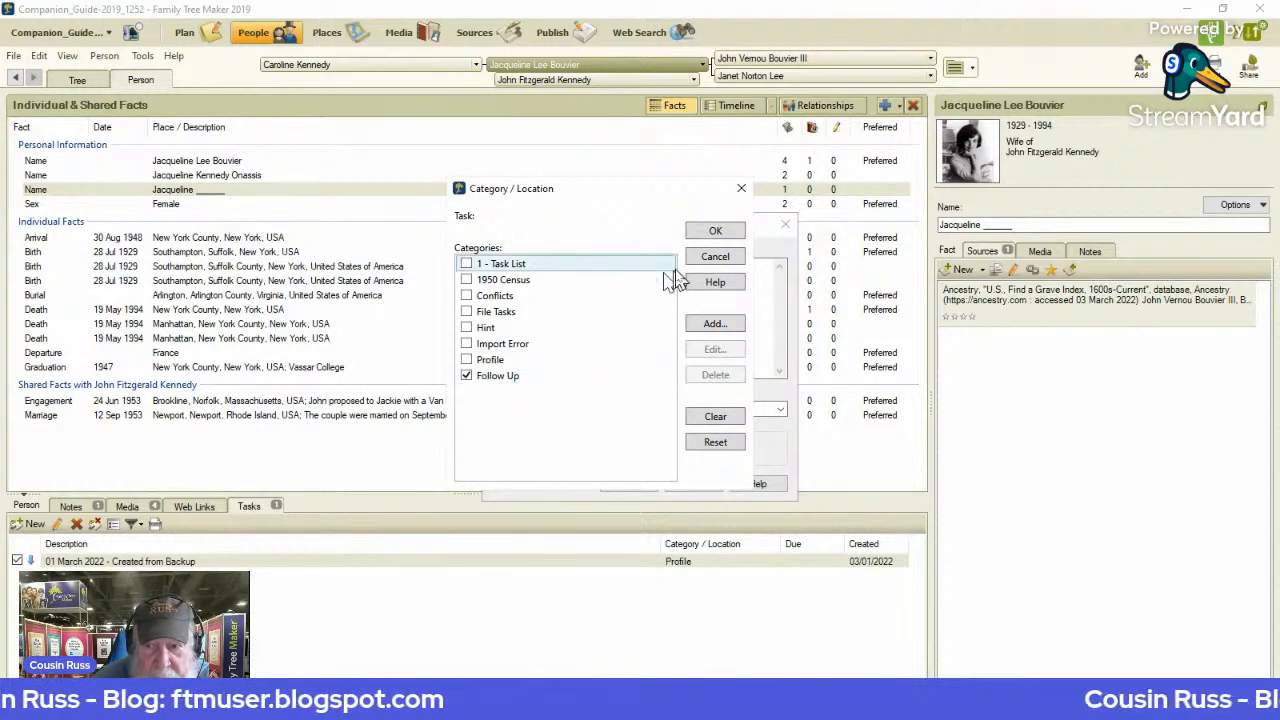
click(712, 232)
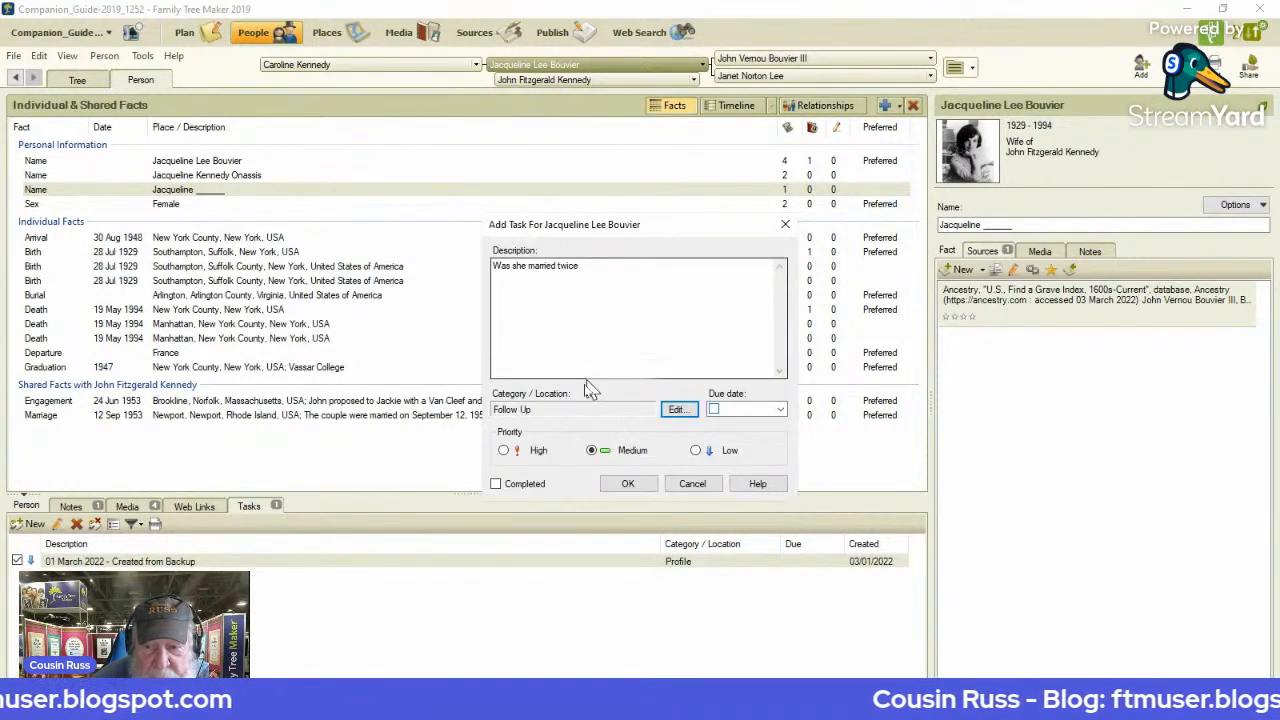
click(625, 484)
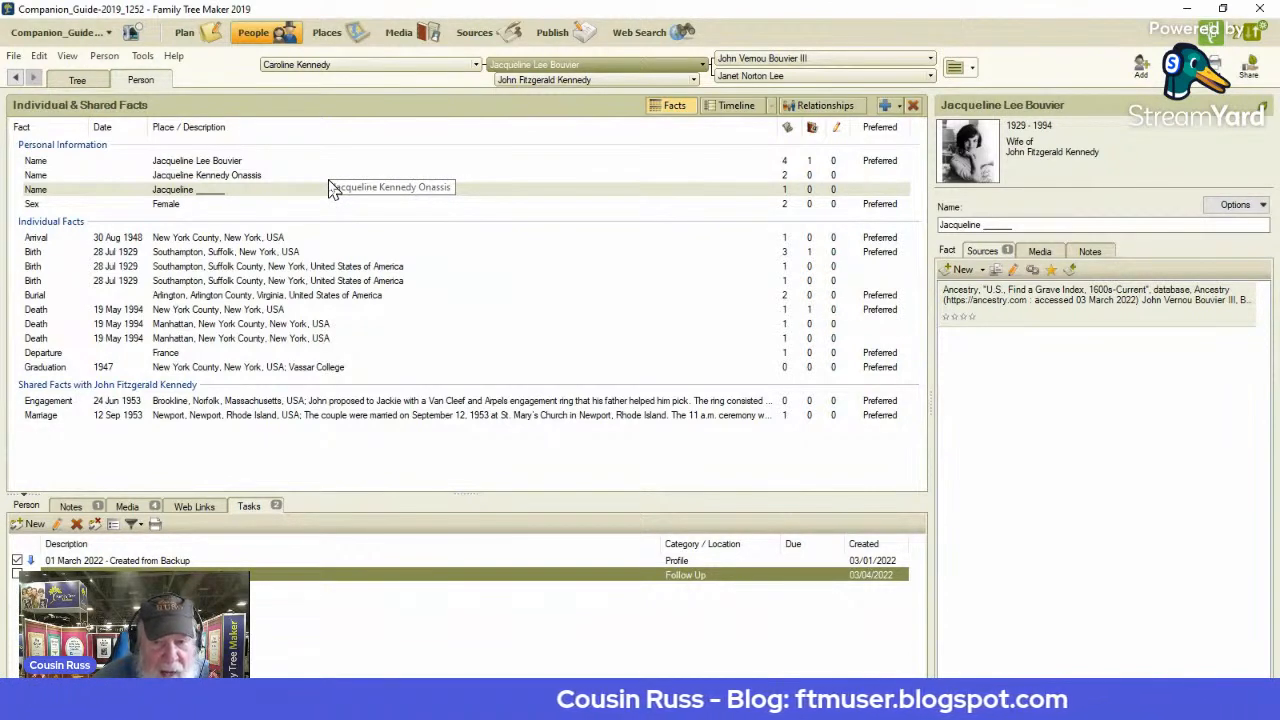
Merge the two duplicate 28 Jul 1929 birth facts for Southampton, Suffolk County, New York, United States of America, keeping that date and place.
click(313, 268)
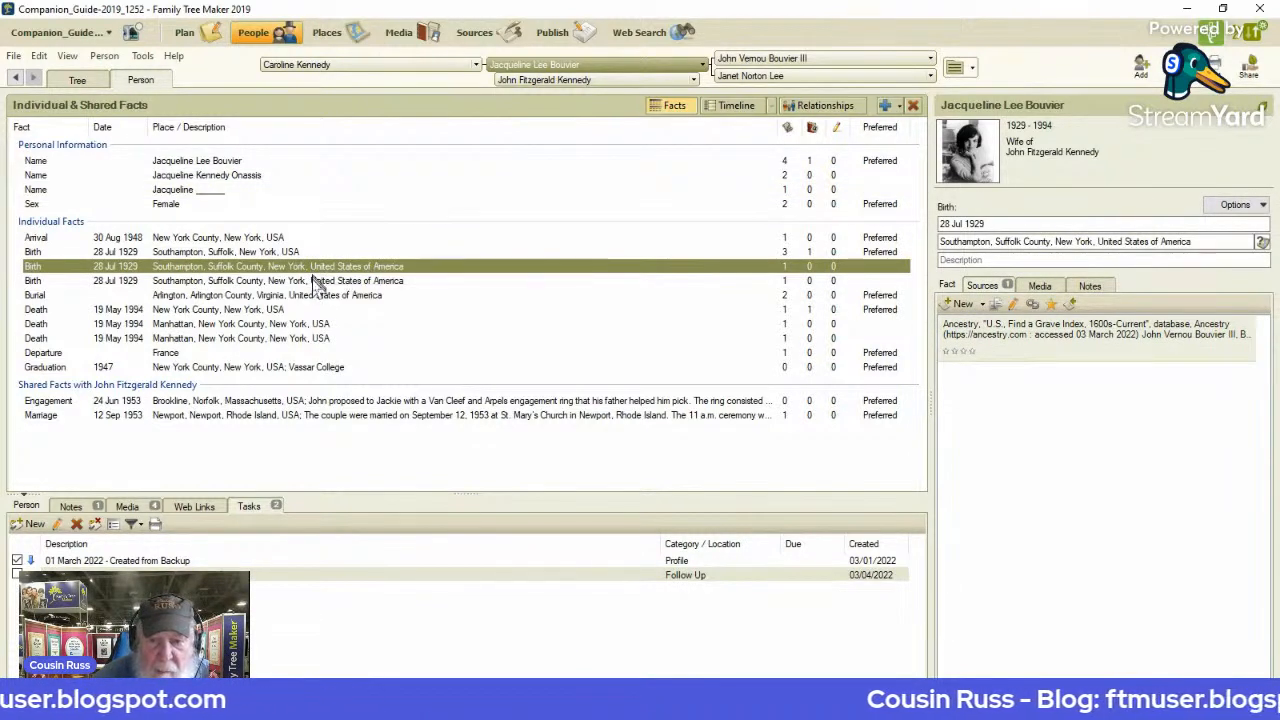
right_click(315, 282)
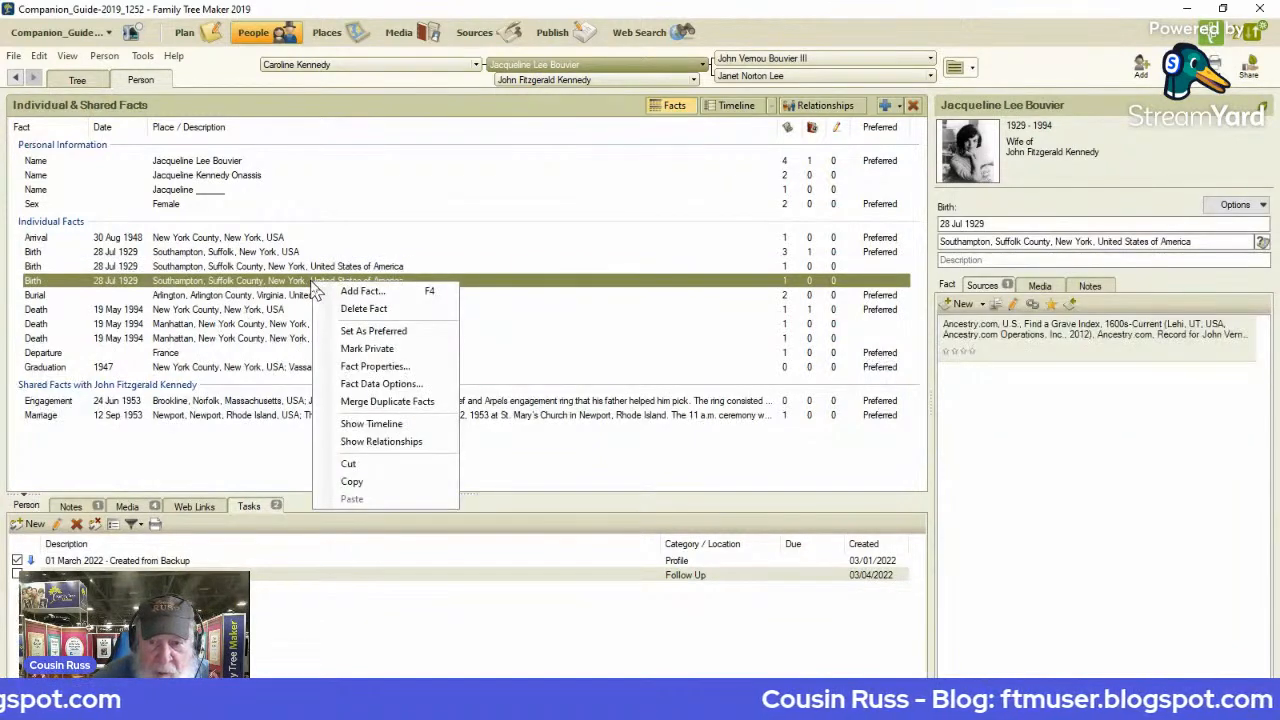
click(368, 404)
click(476, 282)
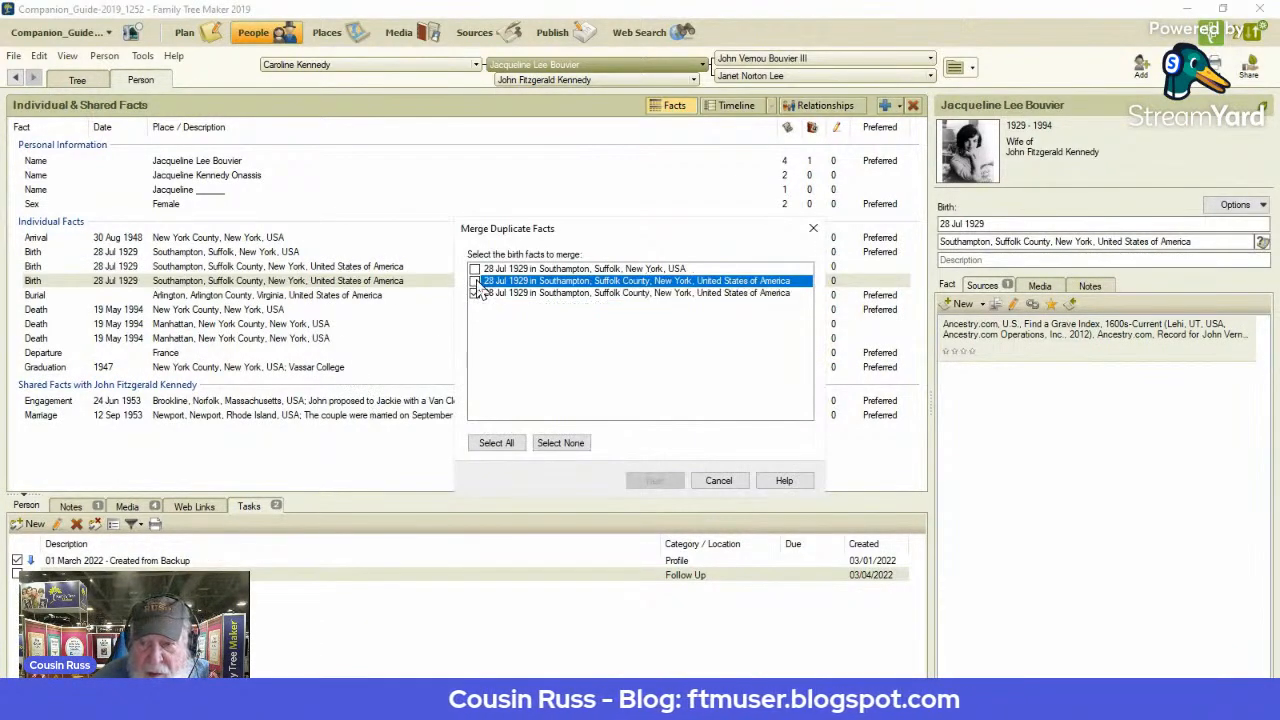
click(475, 282)
click(654, 480)
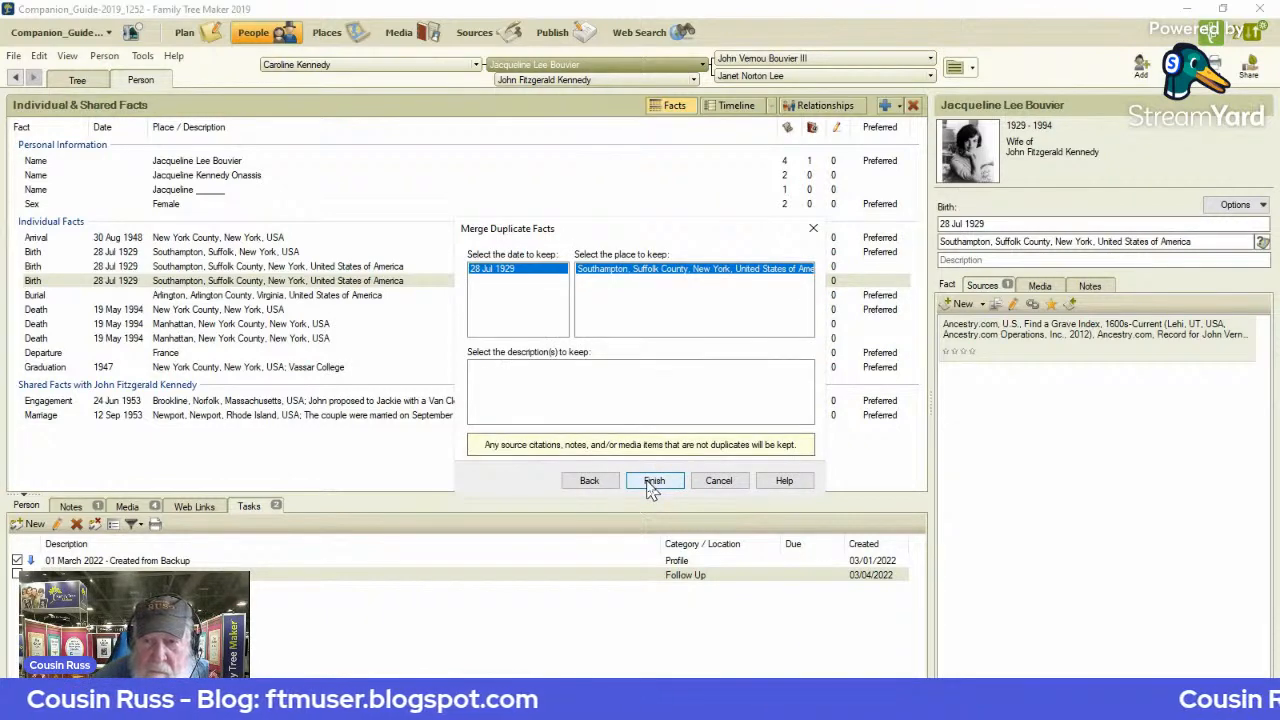
click(652, 482)
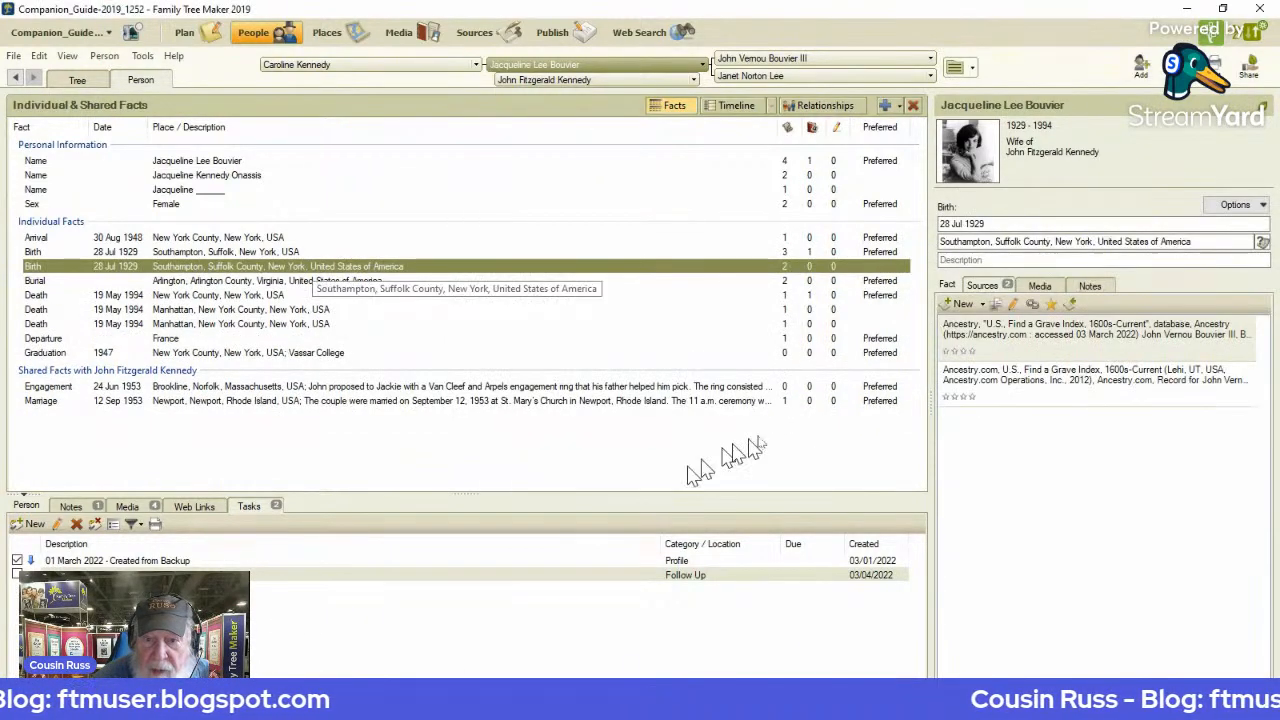
Resolve the merged birth fact's place name to the suggested "Southampton, Suffolk County, New York, USA".
click(1228, 244)
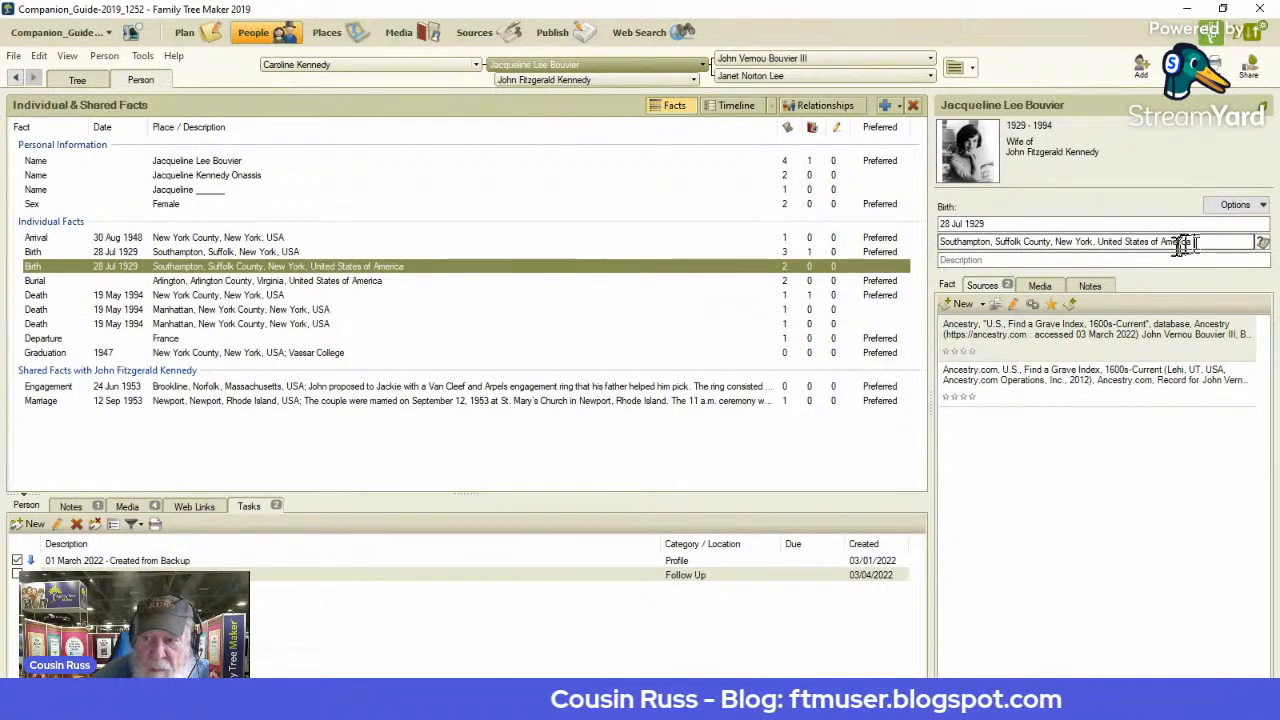
click(1262, 244)
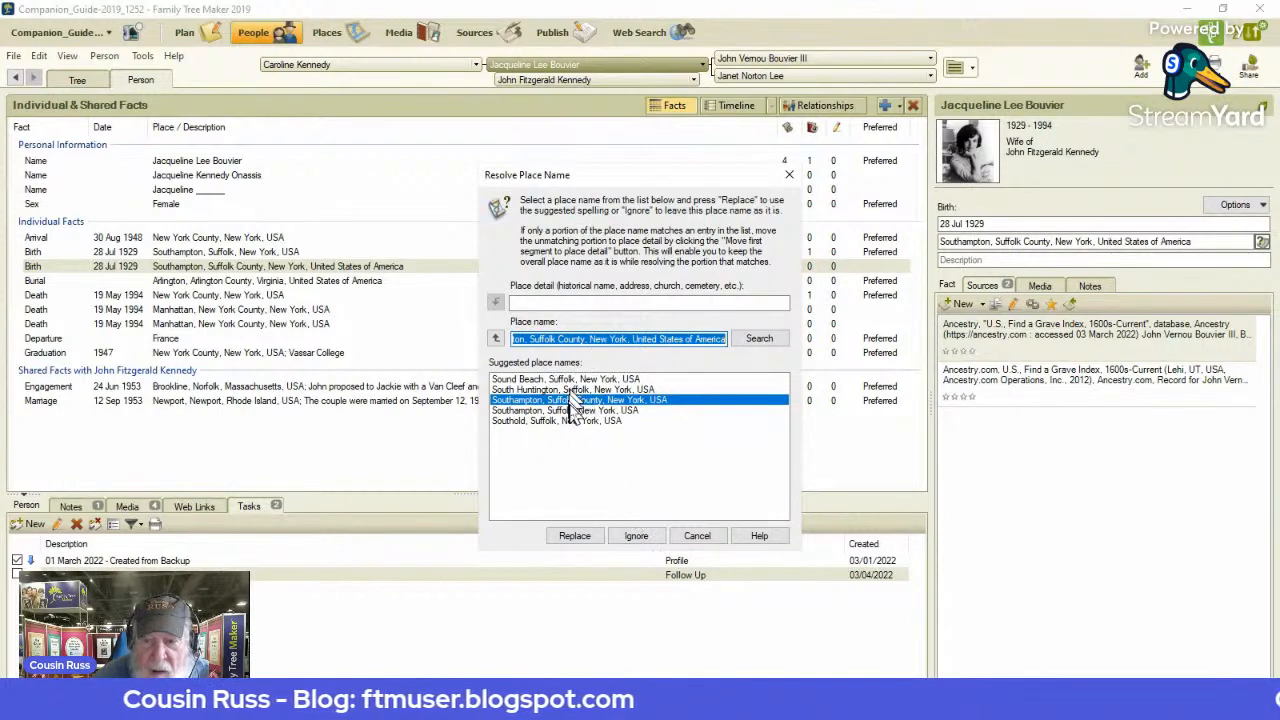
click(575, 537)
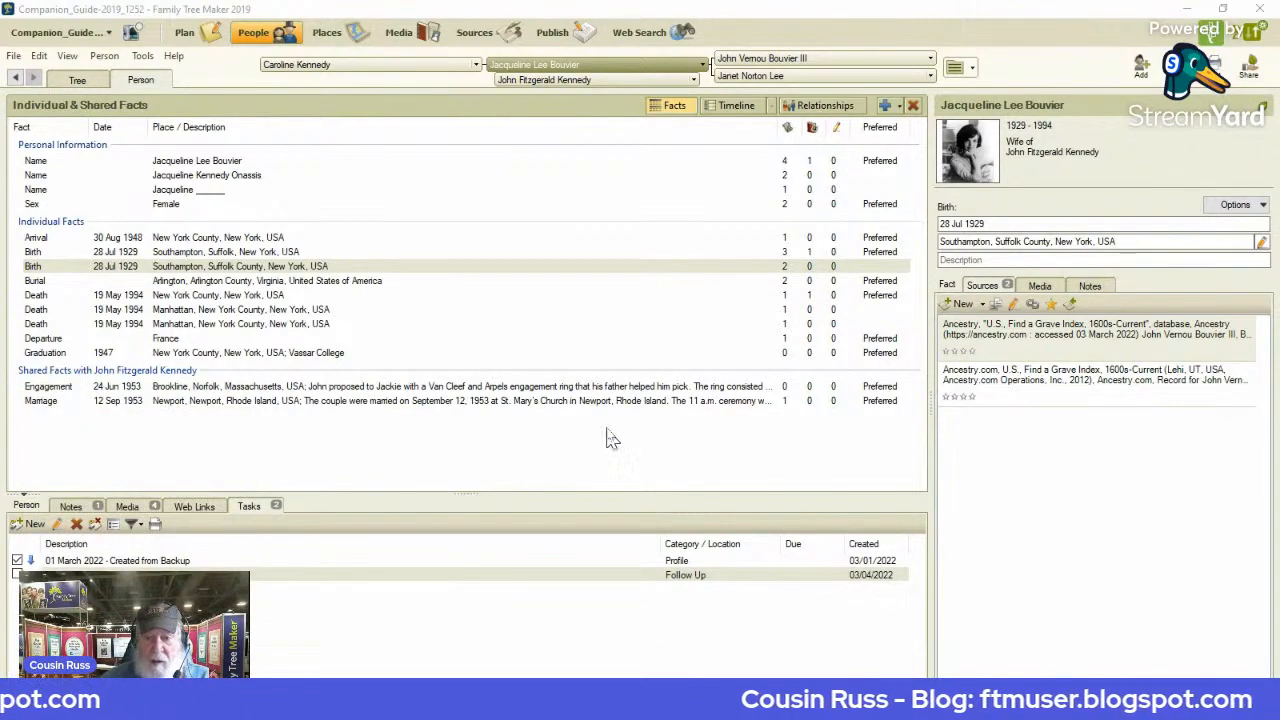
Examine the shared engagement and marriage facts of John Fitzgerald Kennedy and Jacqueline Lee Bouvier, including the marriage sources.
click(84, 80)
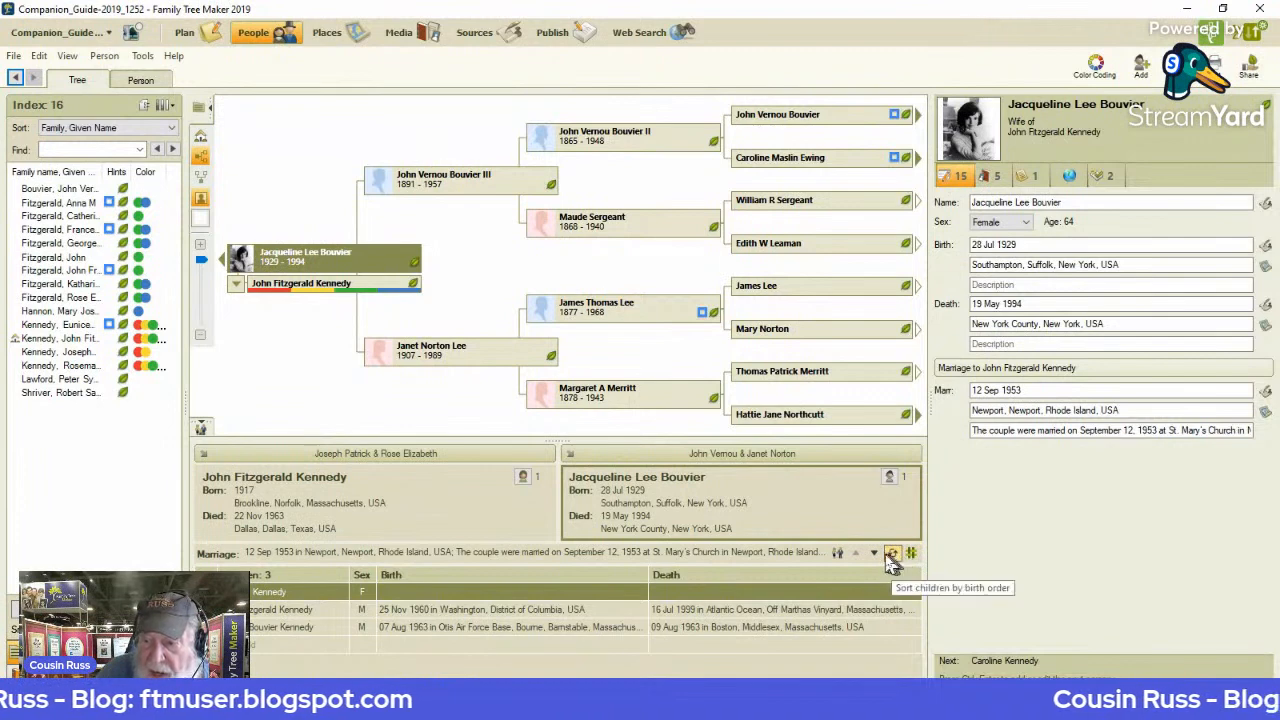
click(839, 553)
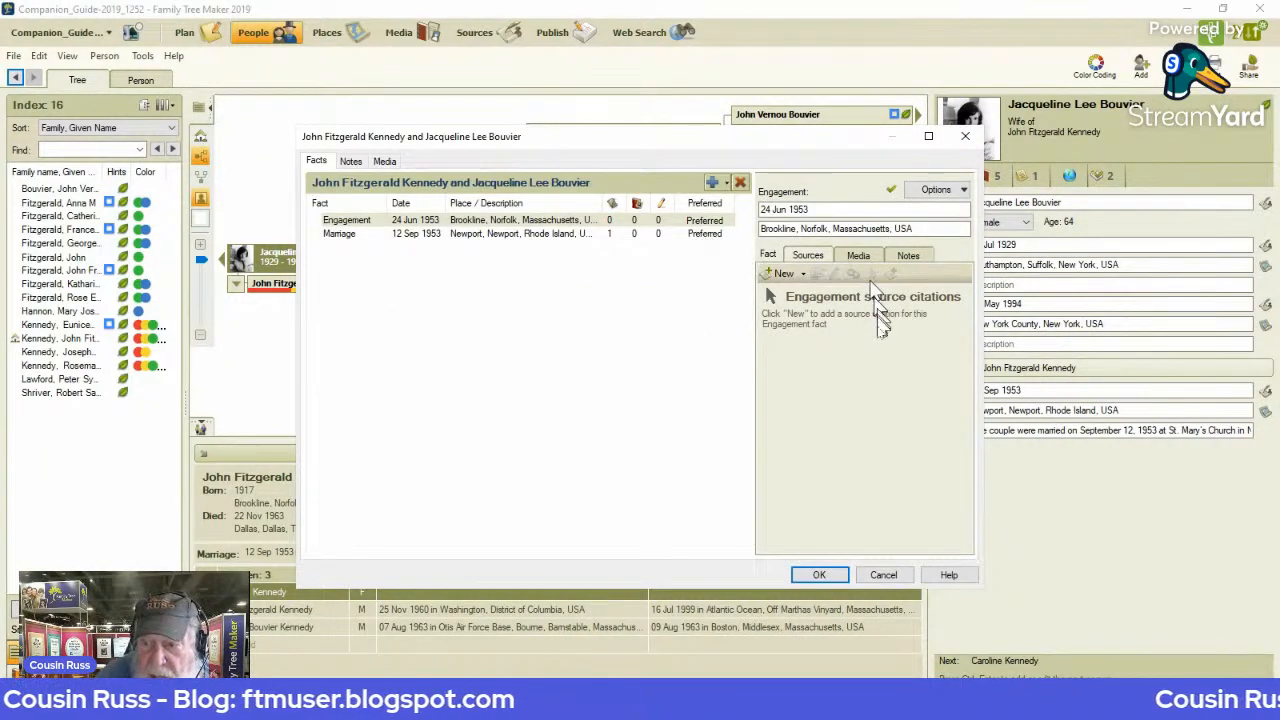
click(964, 191)
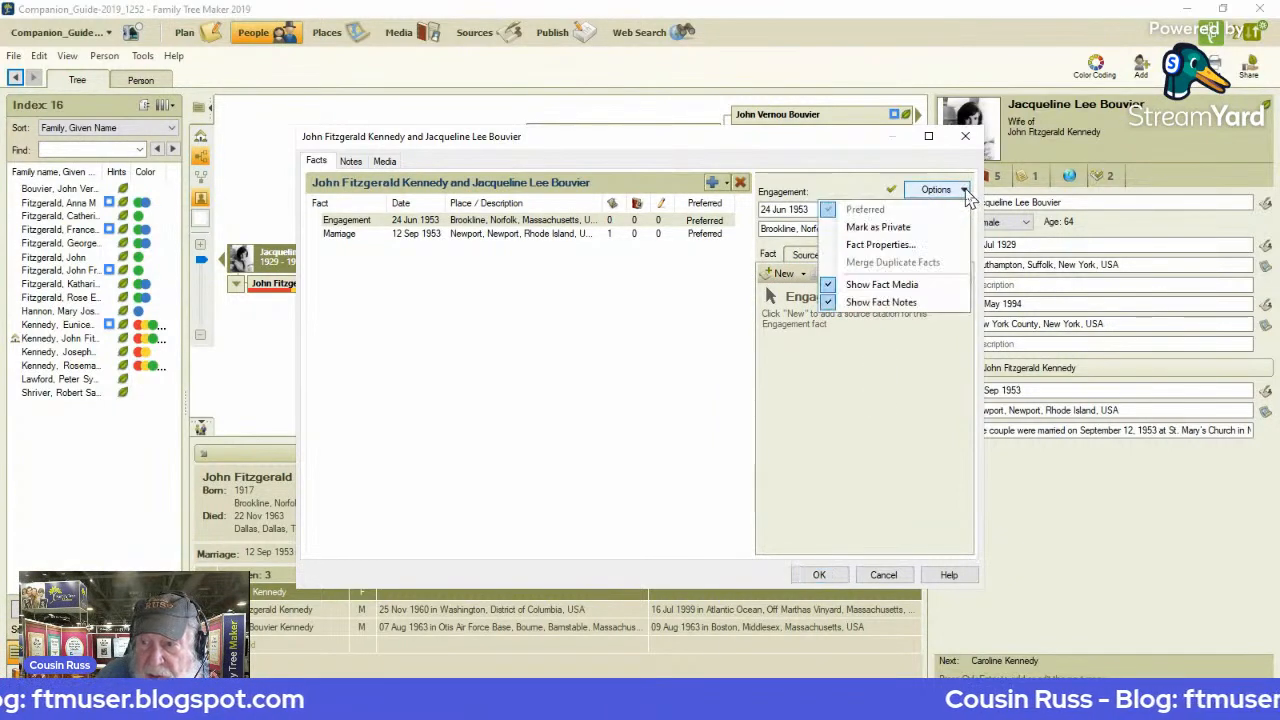
click(863, 152)
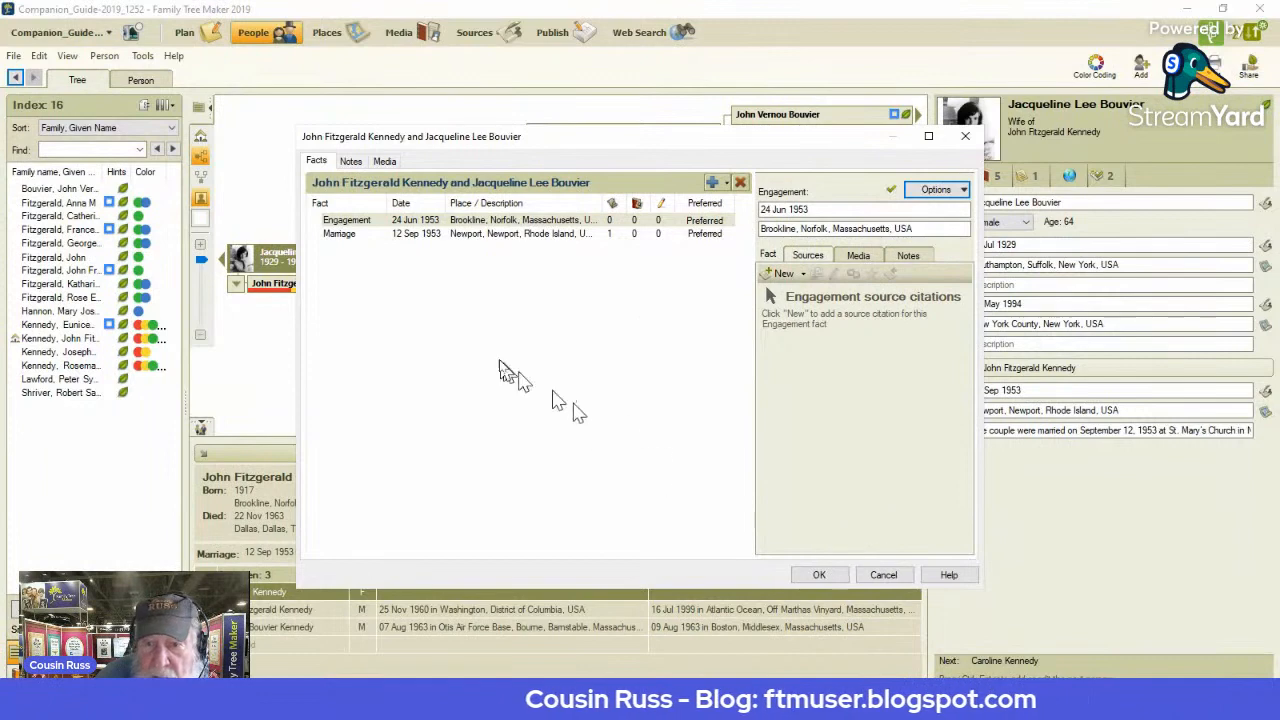
click(452, 236)
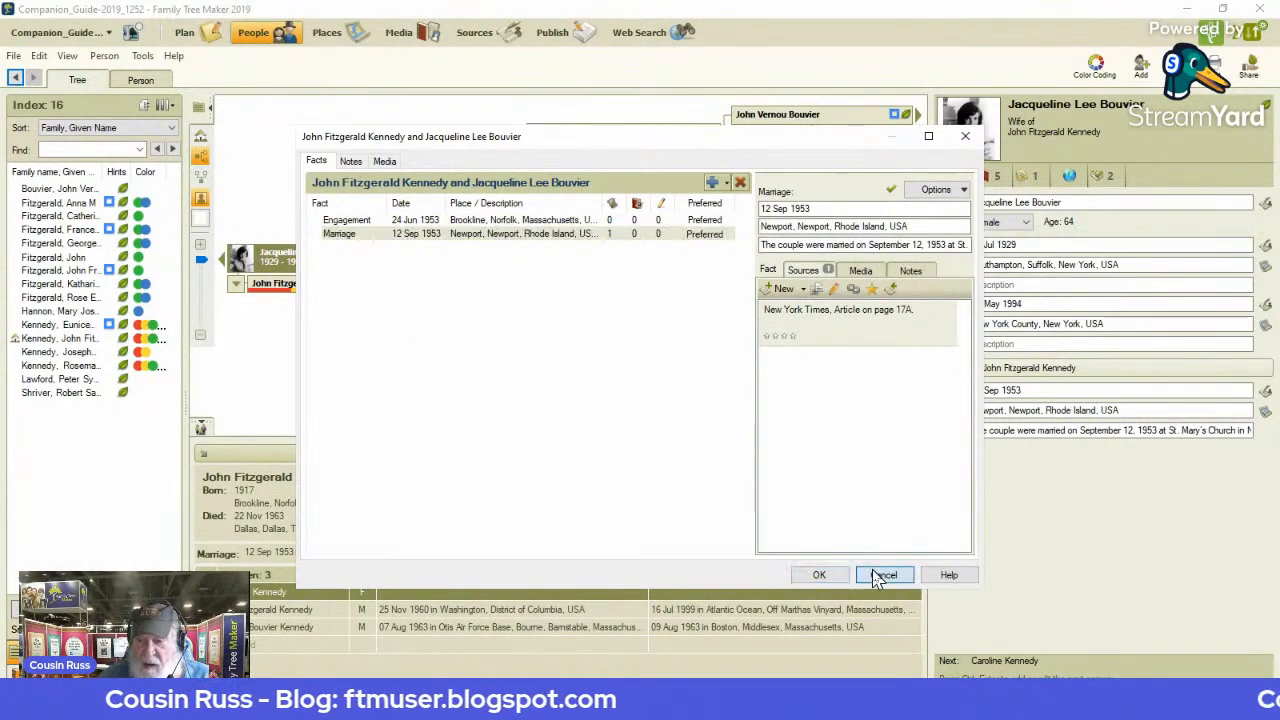
click(883, 574)
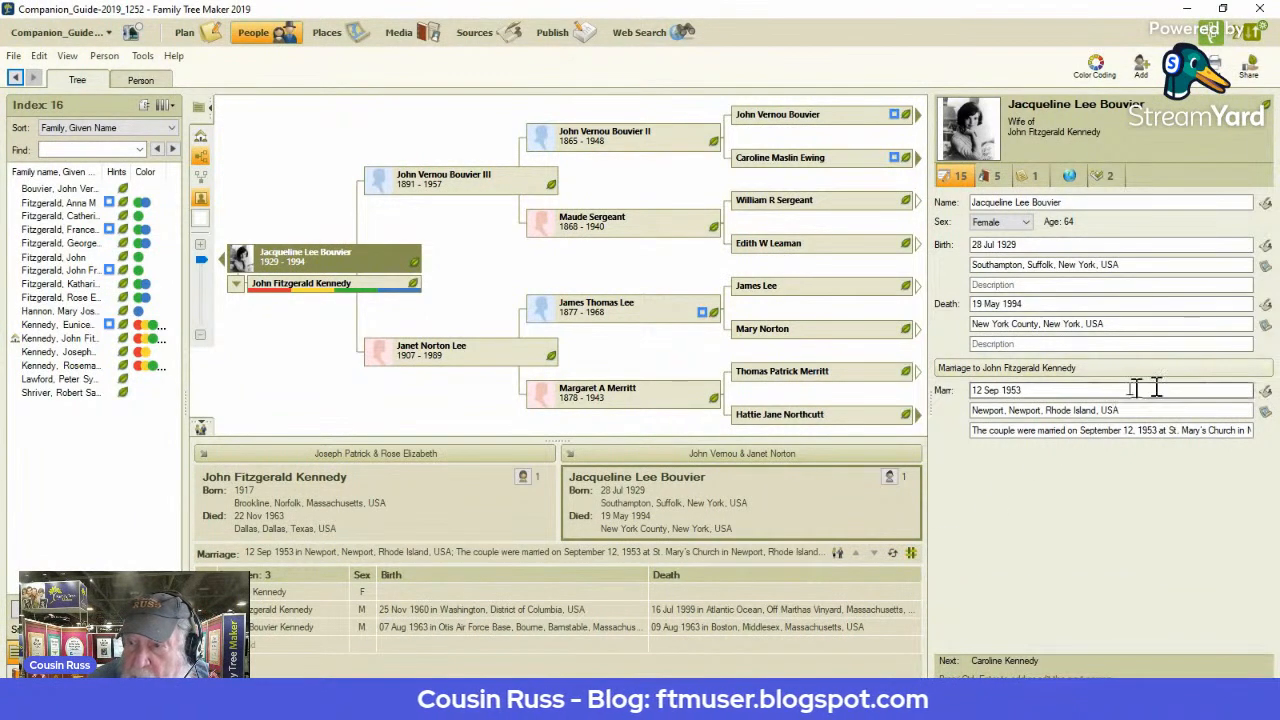
Review Jacqueline Lee Bouvier's relationships and the relationship types available for her spouse John Fitzgerald Kennedy, keeping Spouse.
click(138, 82)
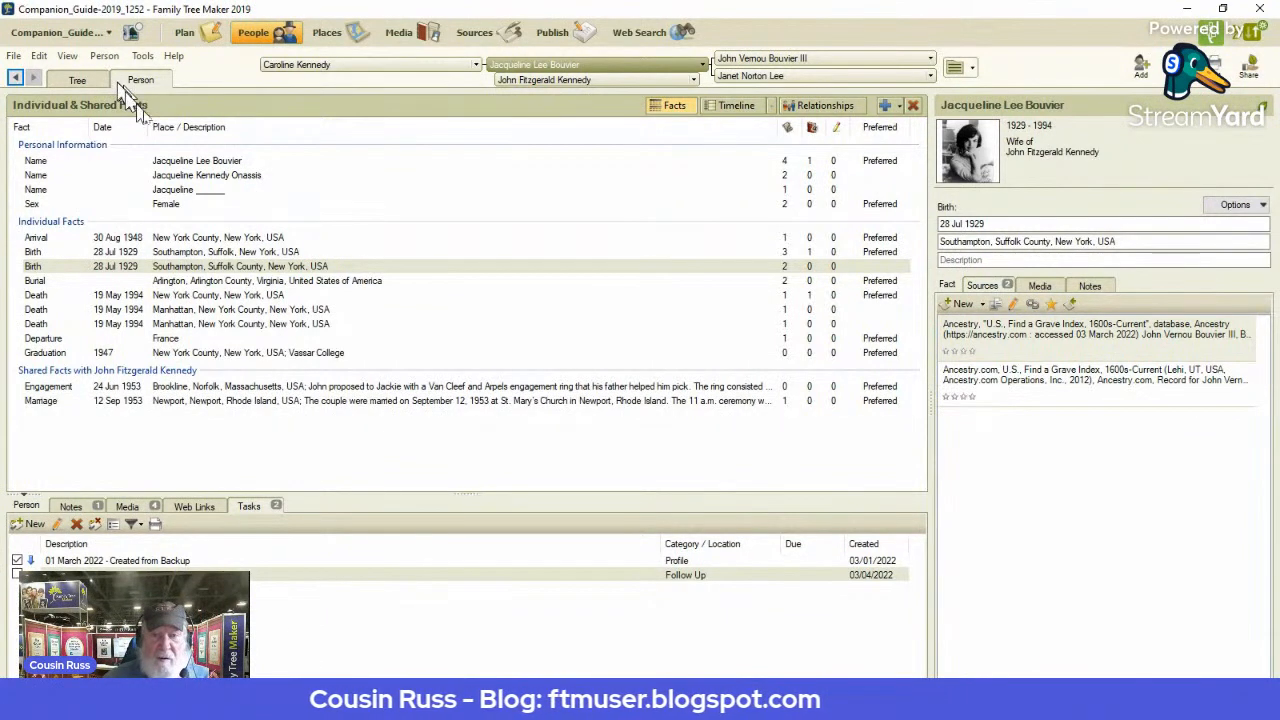
click(825, 110)
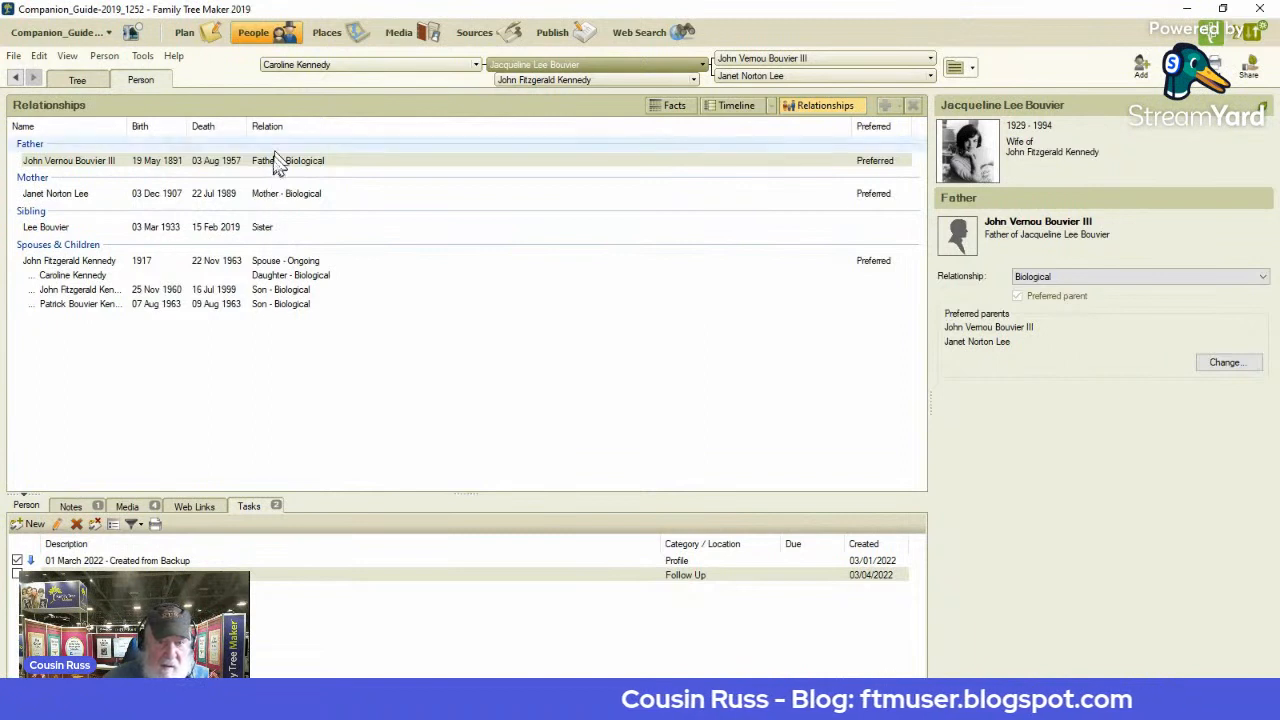
click(280, 262)
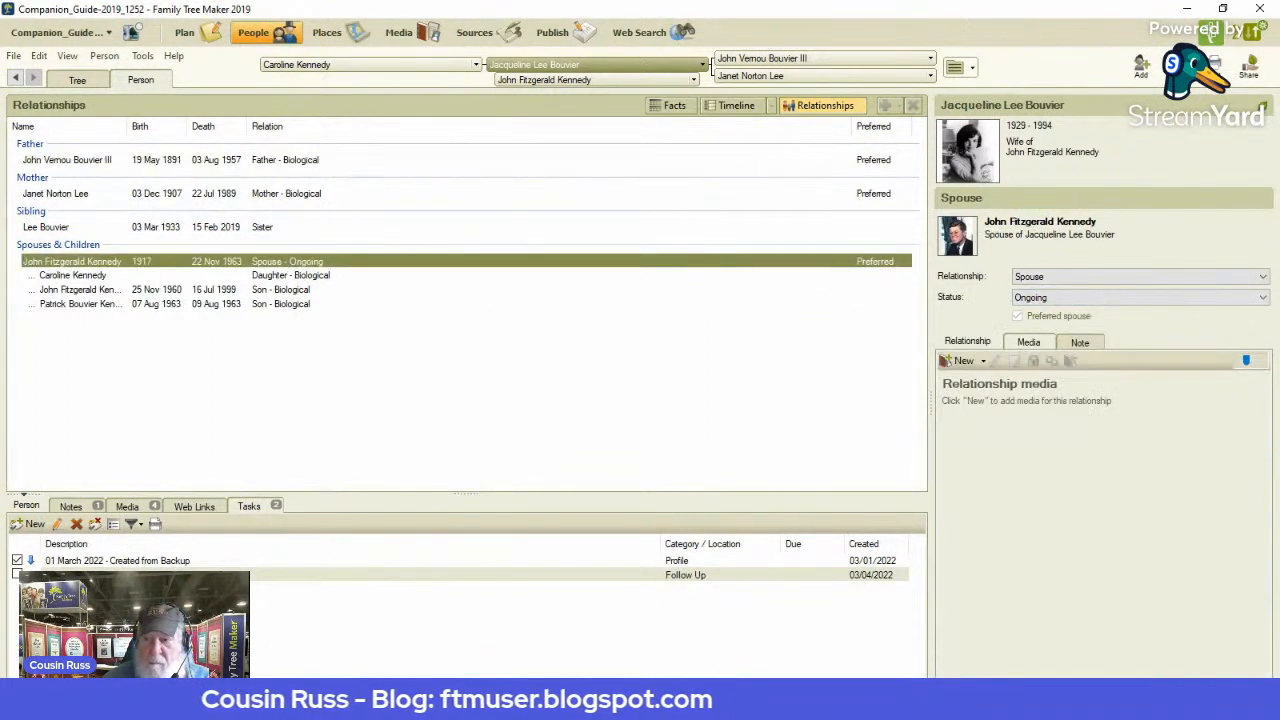
click(1263, 280)
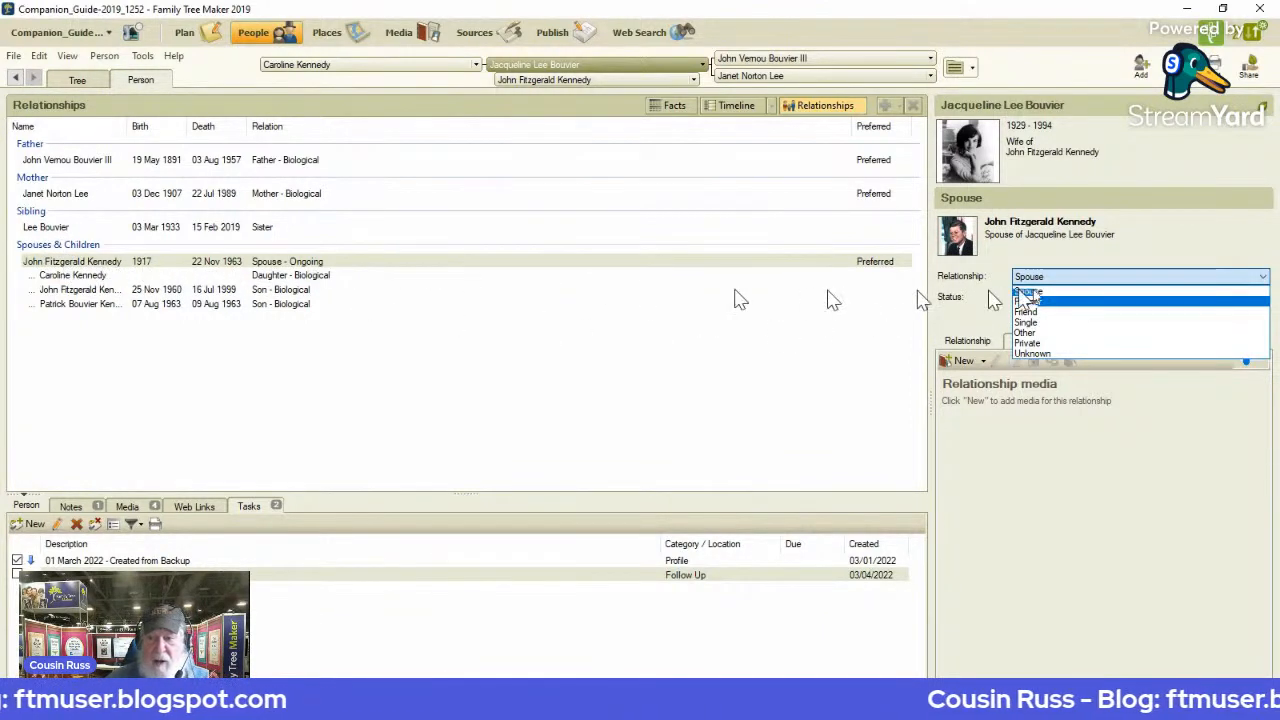
click(1086, 292)
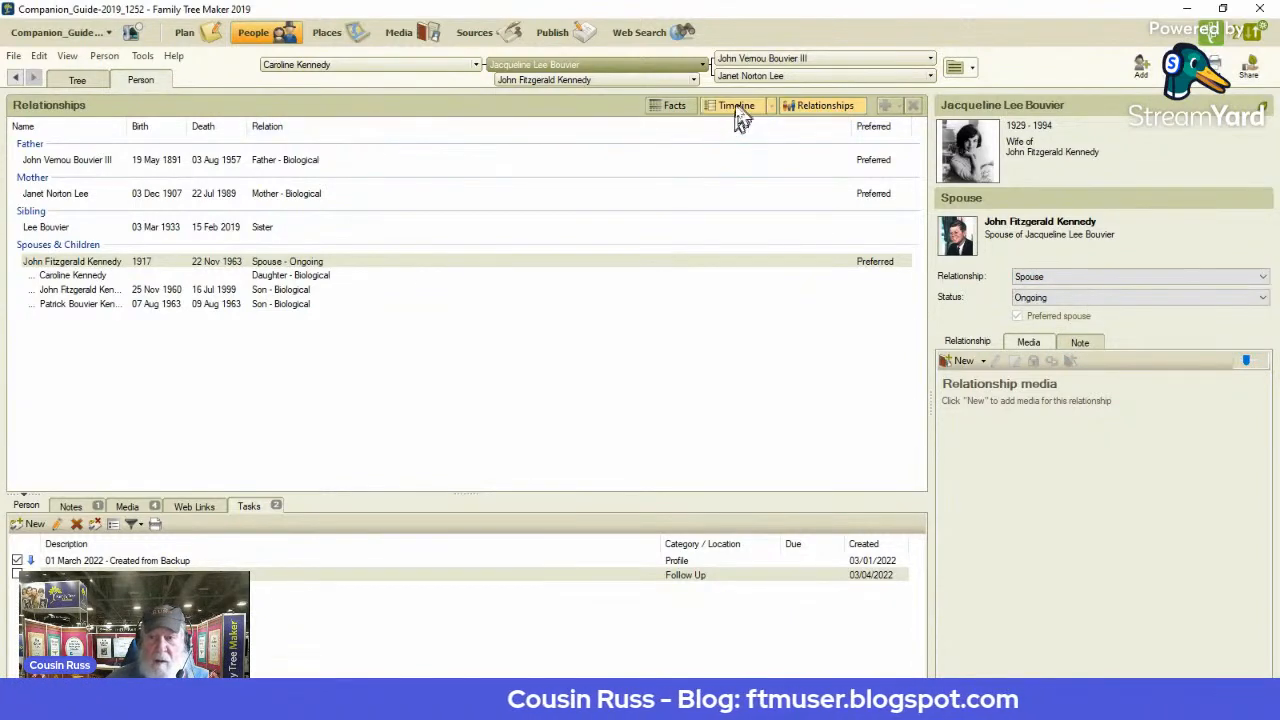
Resolve the place name of Jacqueline's burial fact to the suggested "Arlington, Arlington County, Virginia, USA".
click(674, 106)
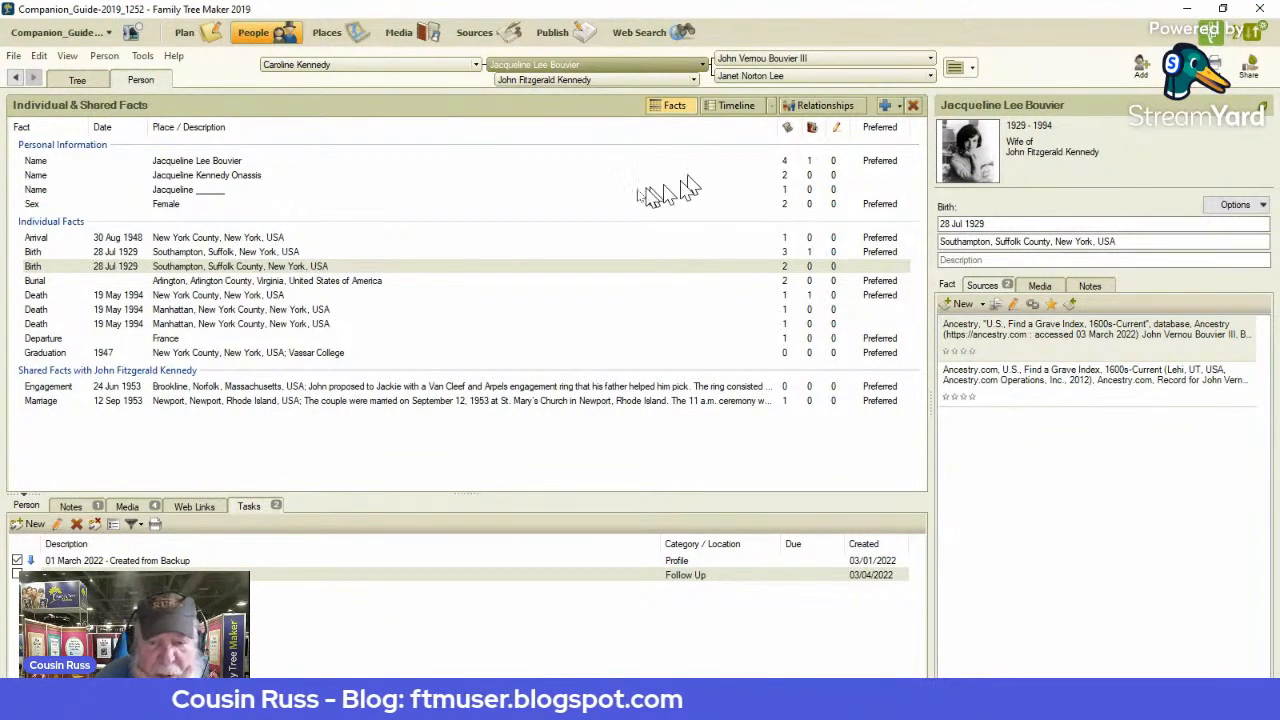
click(397, 281)
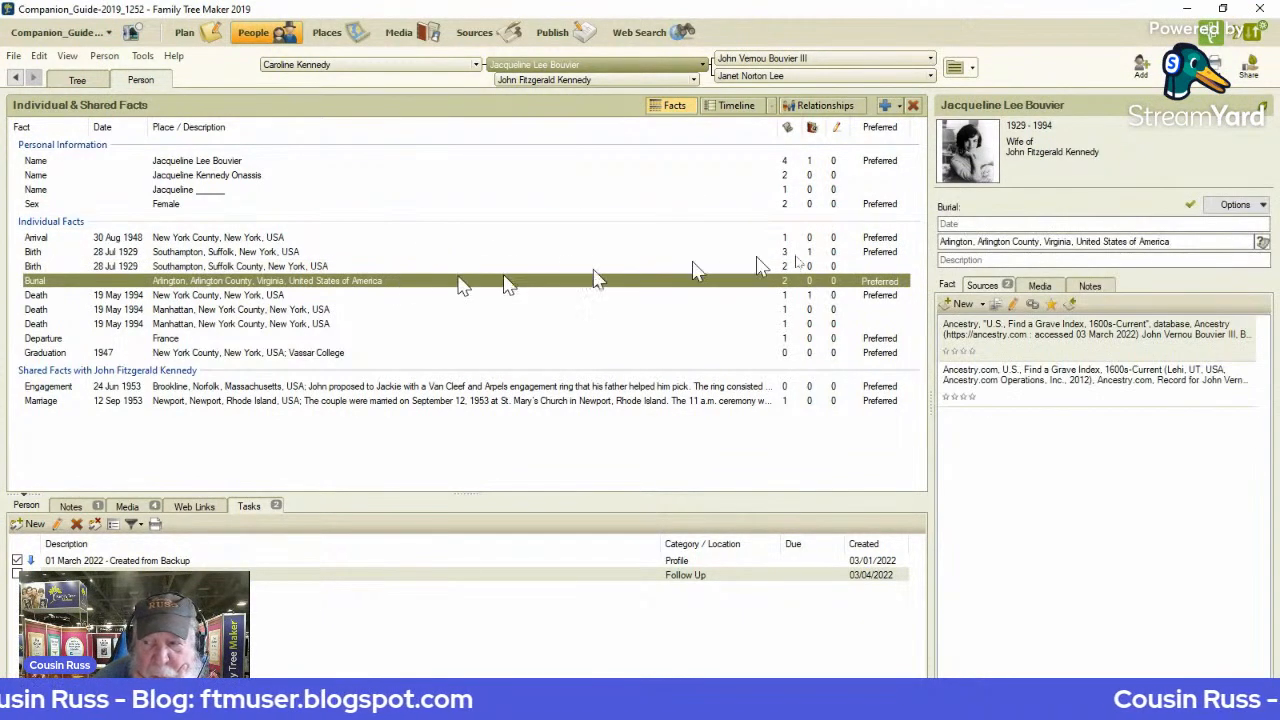
click(1262, 243)
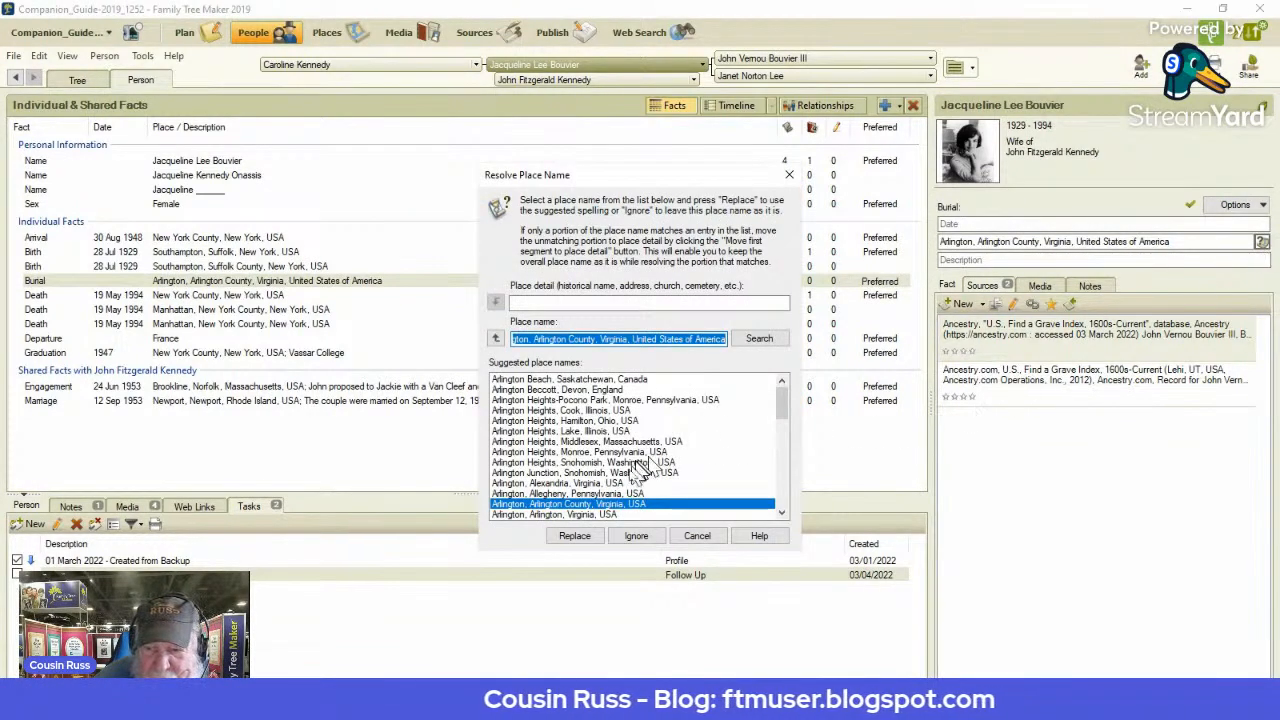
click(575, 537)
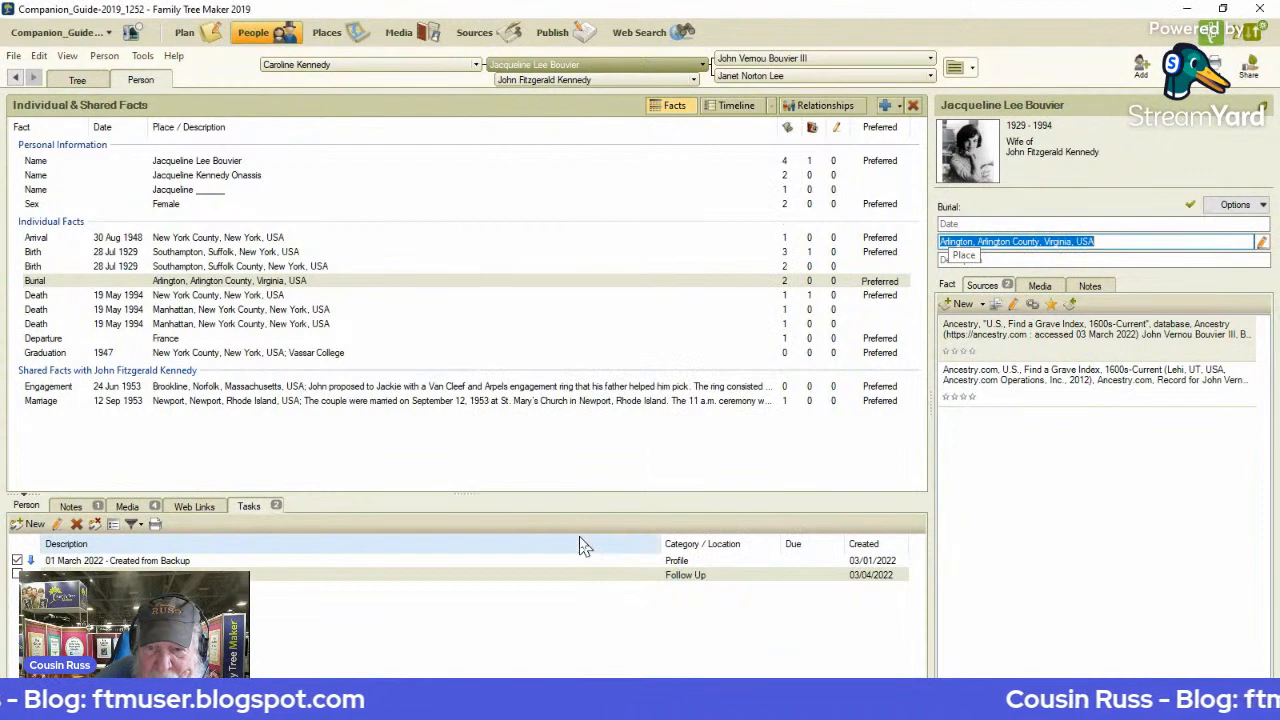
Compare the sources of Jacqueline's three 19 May 1994 death facts.
click(345, 300)
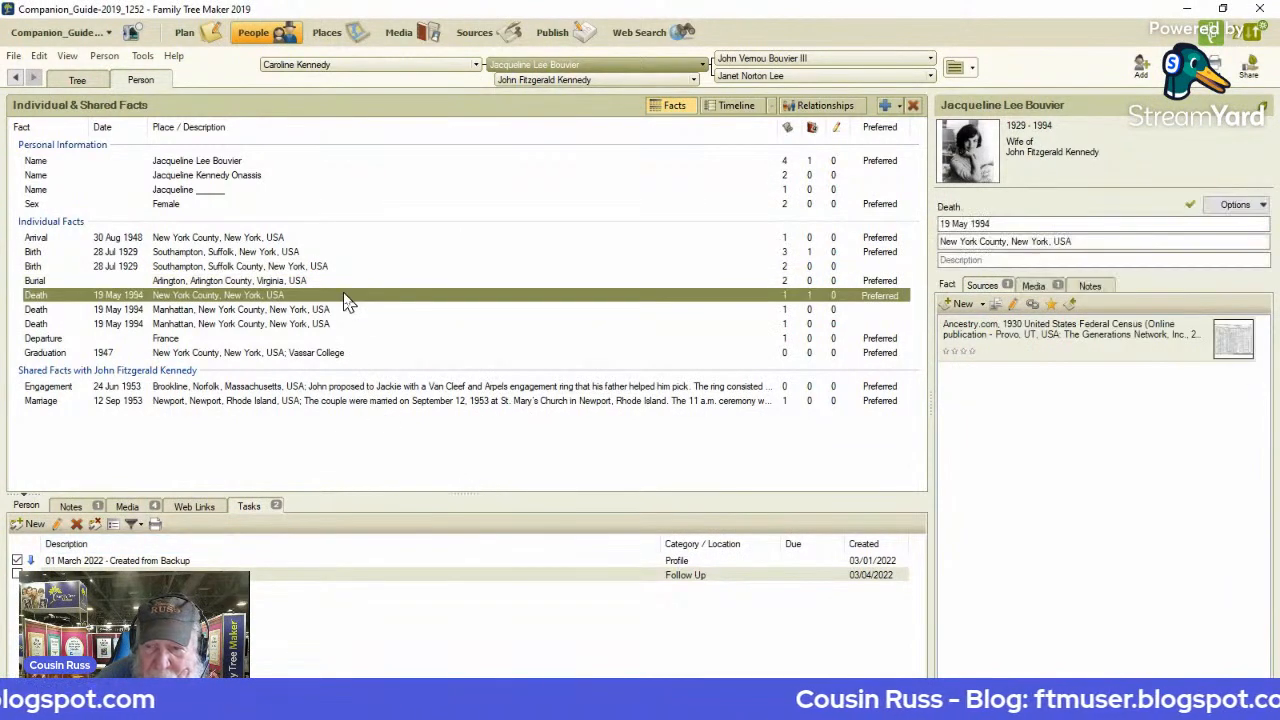
click(349, 312)
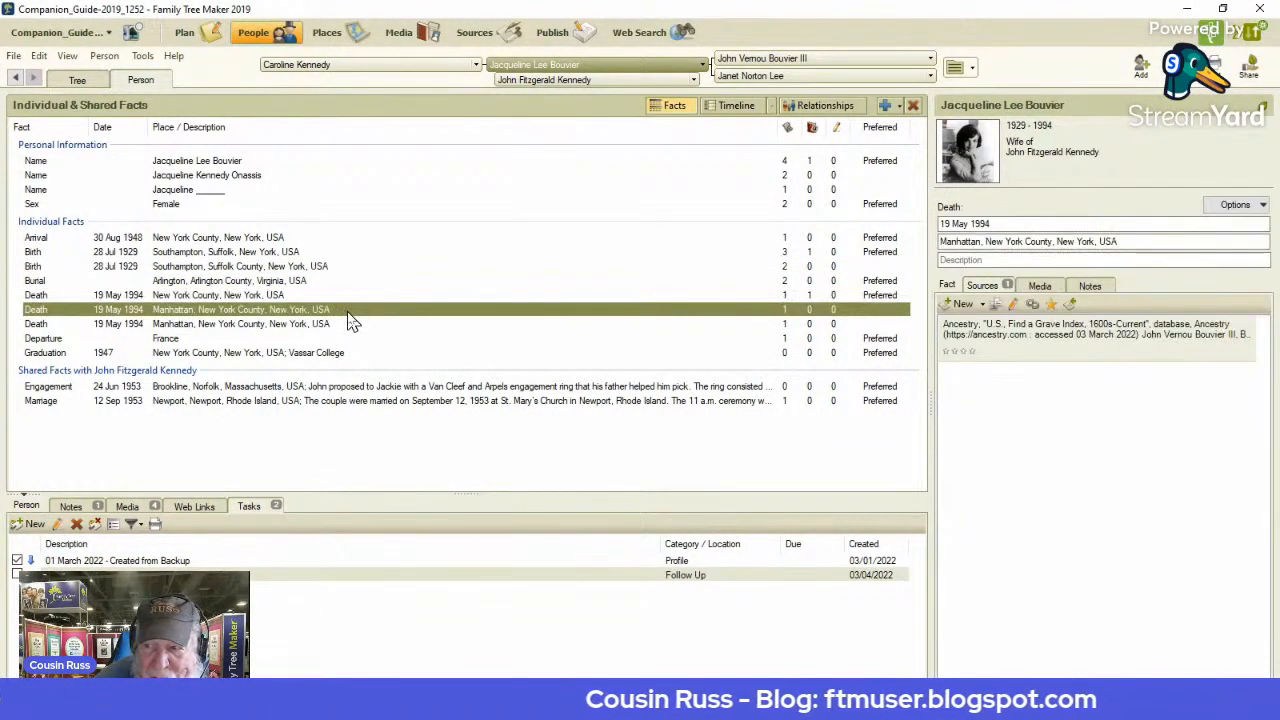
click(354, 325)
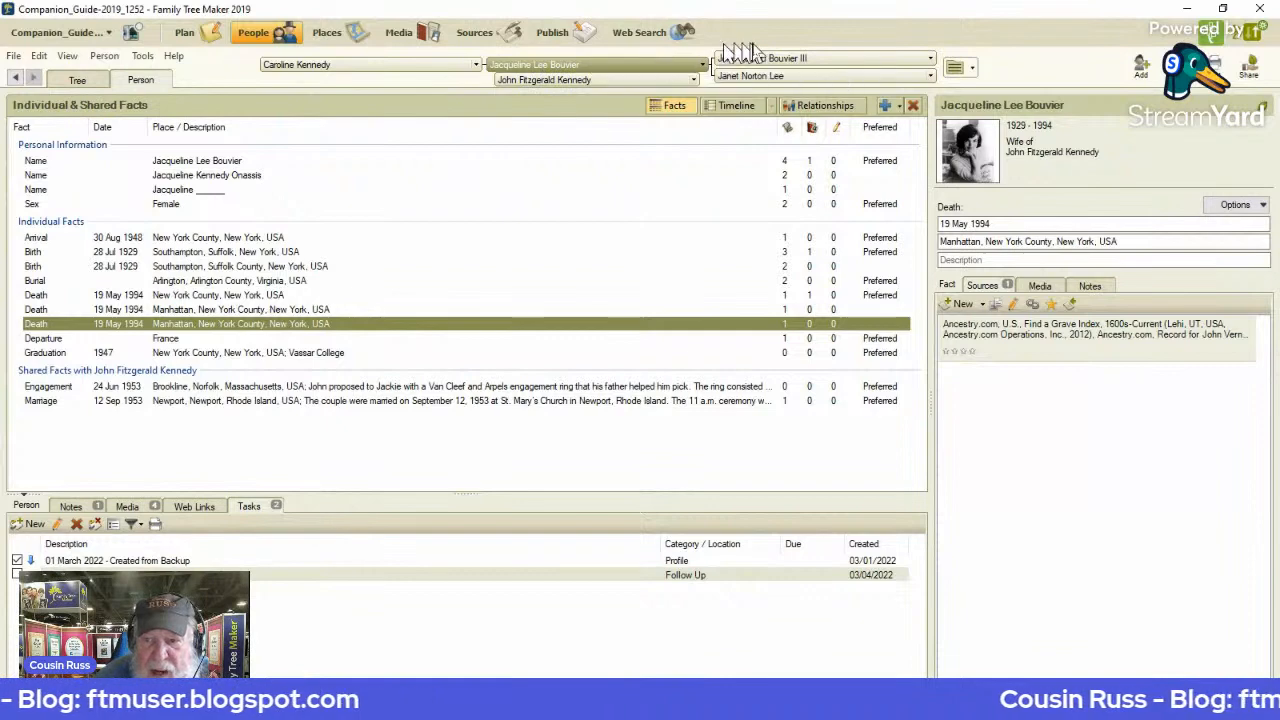
Go through father John Vernou Bouvier III to his daughter Lee Bouvier's record and select her preferred birth fact.
click(760, 60)
click(700, 66)
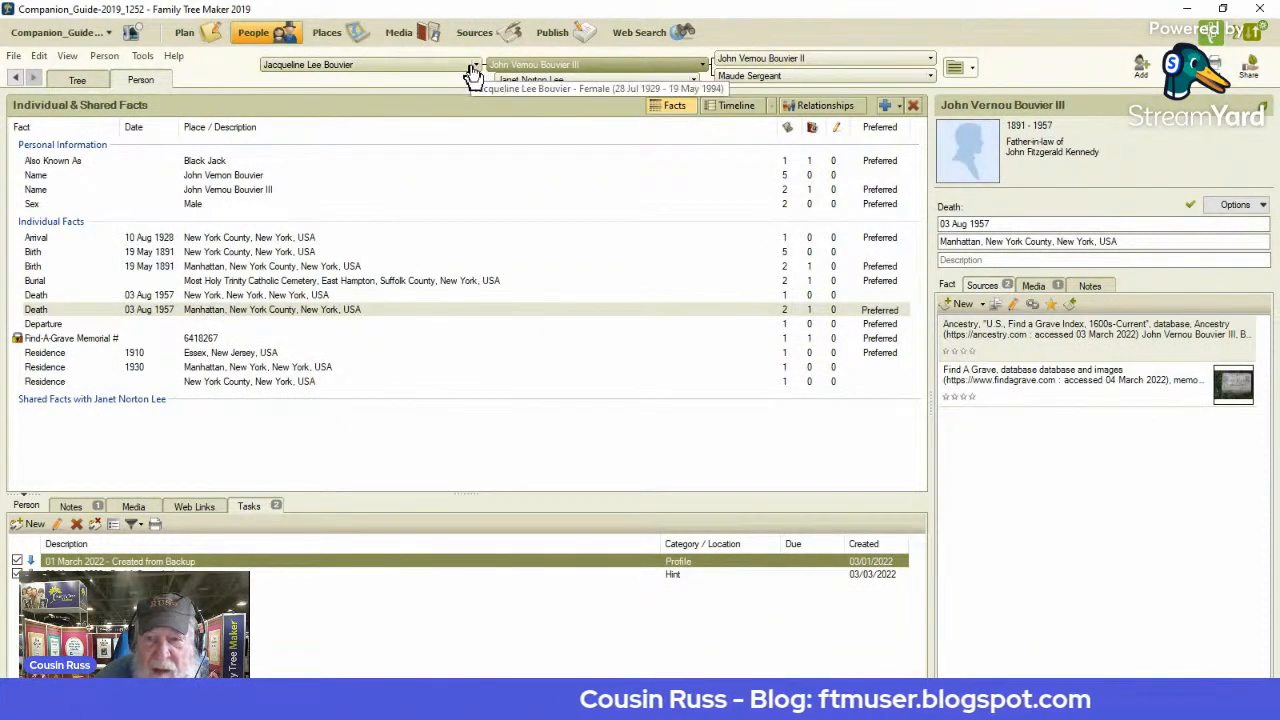
click(475, 66)
click(455, 118)
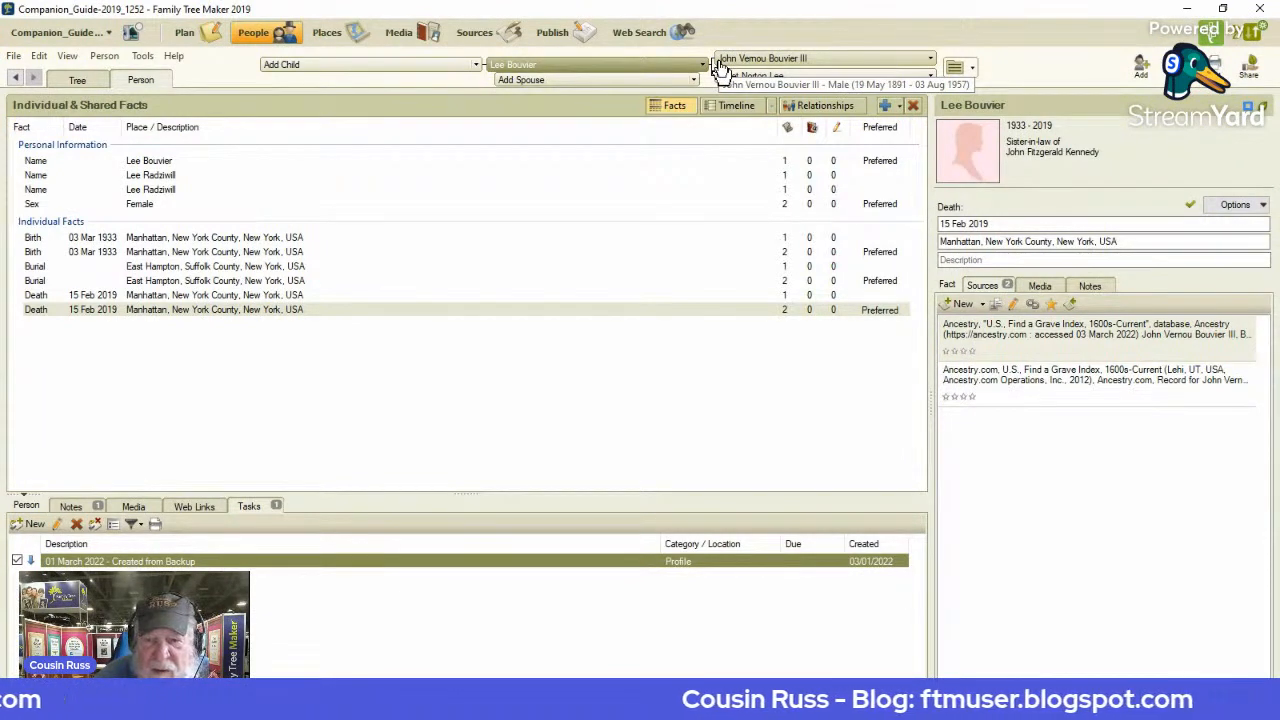
click(331, 254)
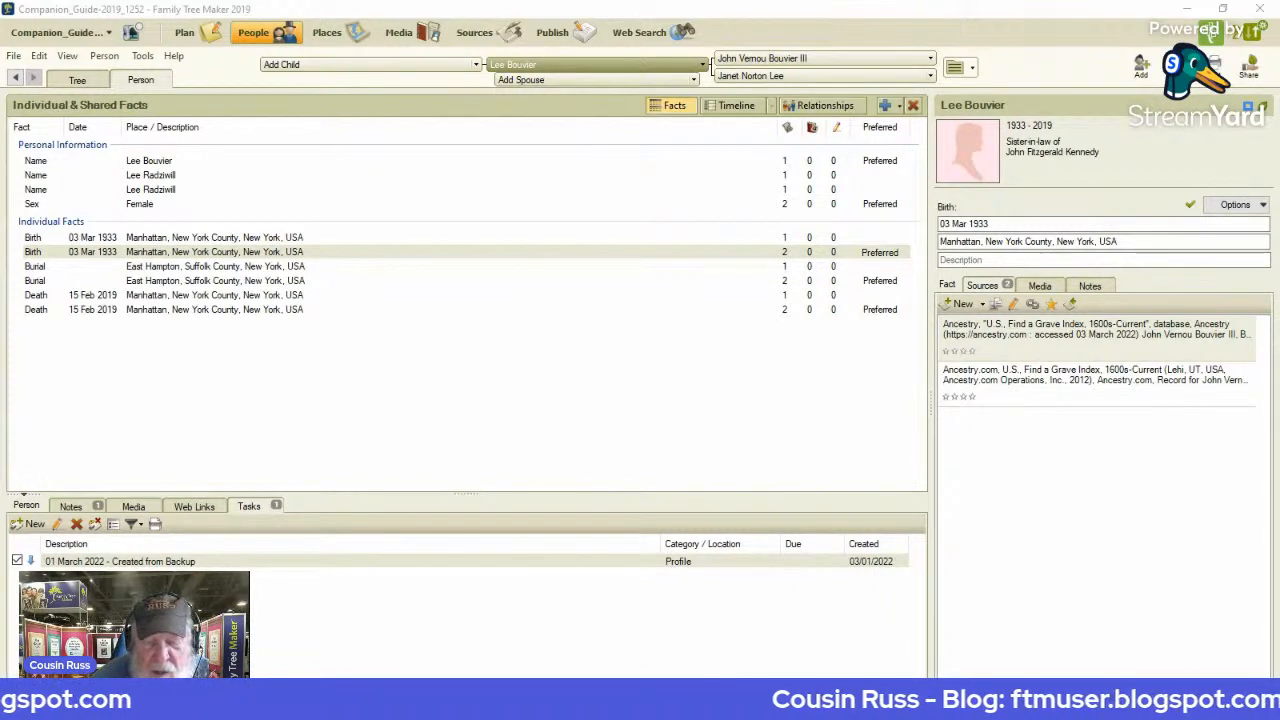
Add the bulleted line "03 March 2022 - Find A Grave Index" to Lee Bouvier's person note and return to her tasks.
click(68, 507)
click(192, 561)
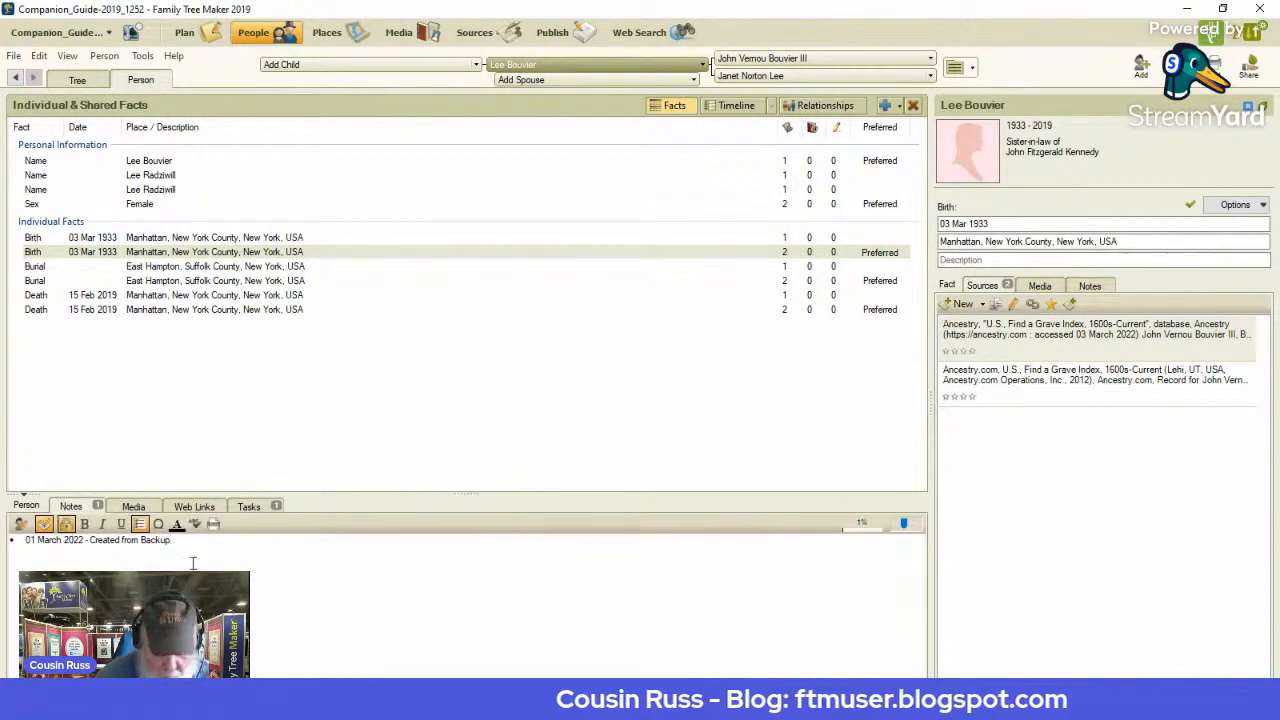
key(Return)
text(03 March 2022 - Find A Grave Index)
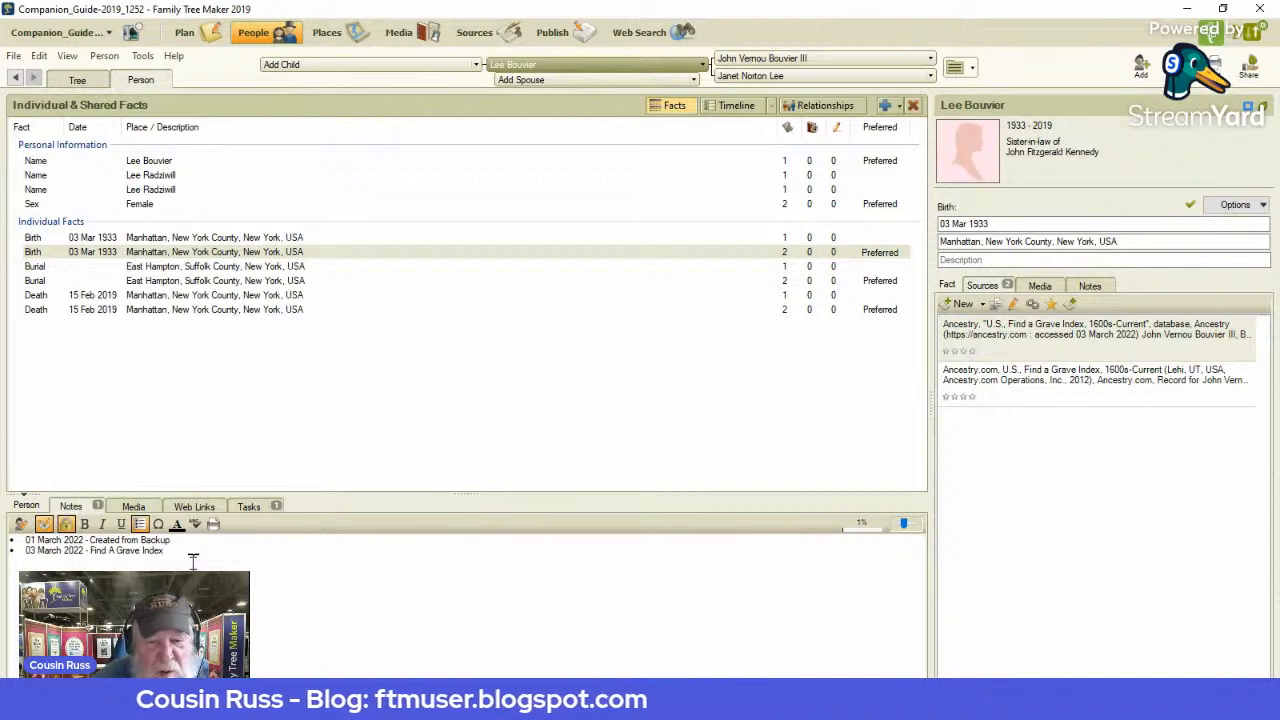
click(250, 508)
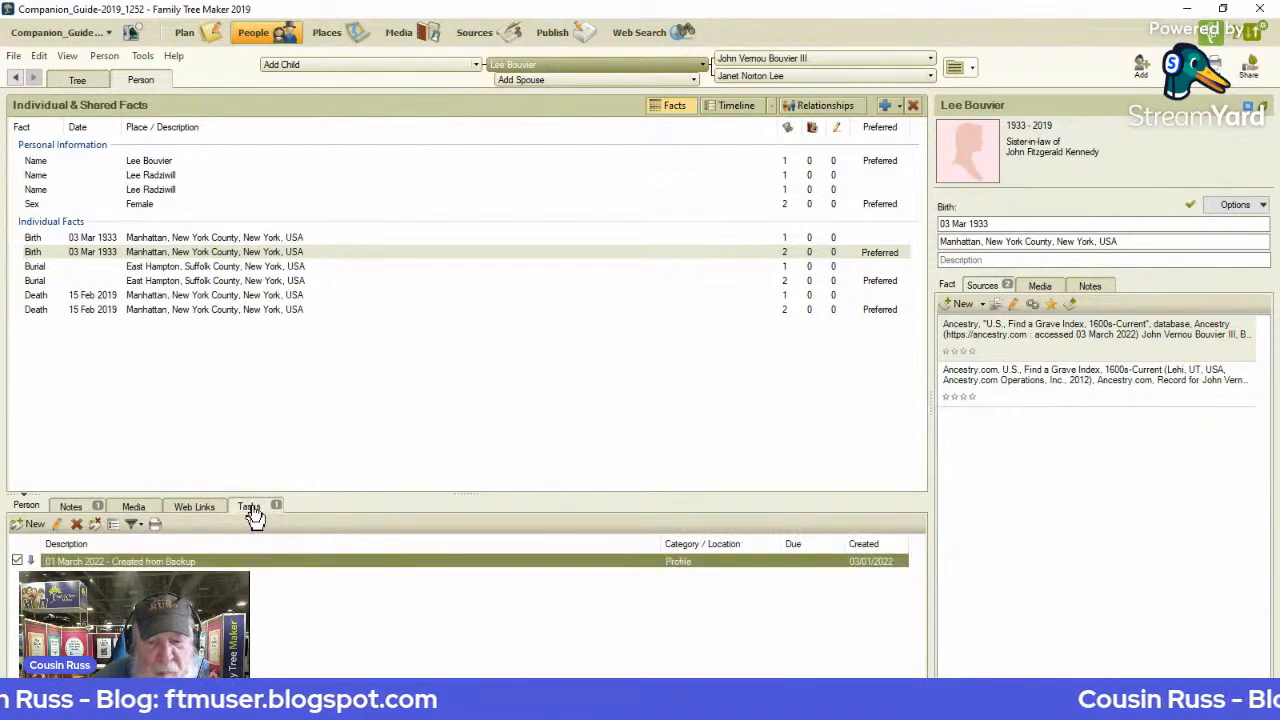
Compare Lee Bouvier's name facts and merge the two duplicate "Lee Radziwill" names, keeping that description.
click(227, 162)
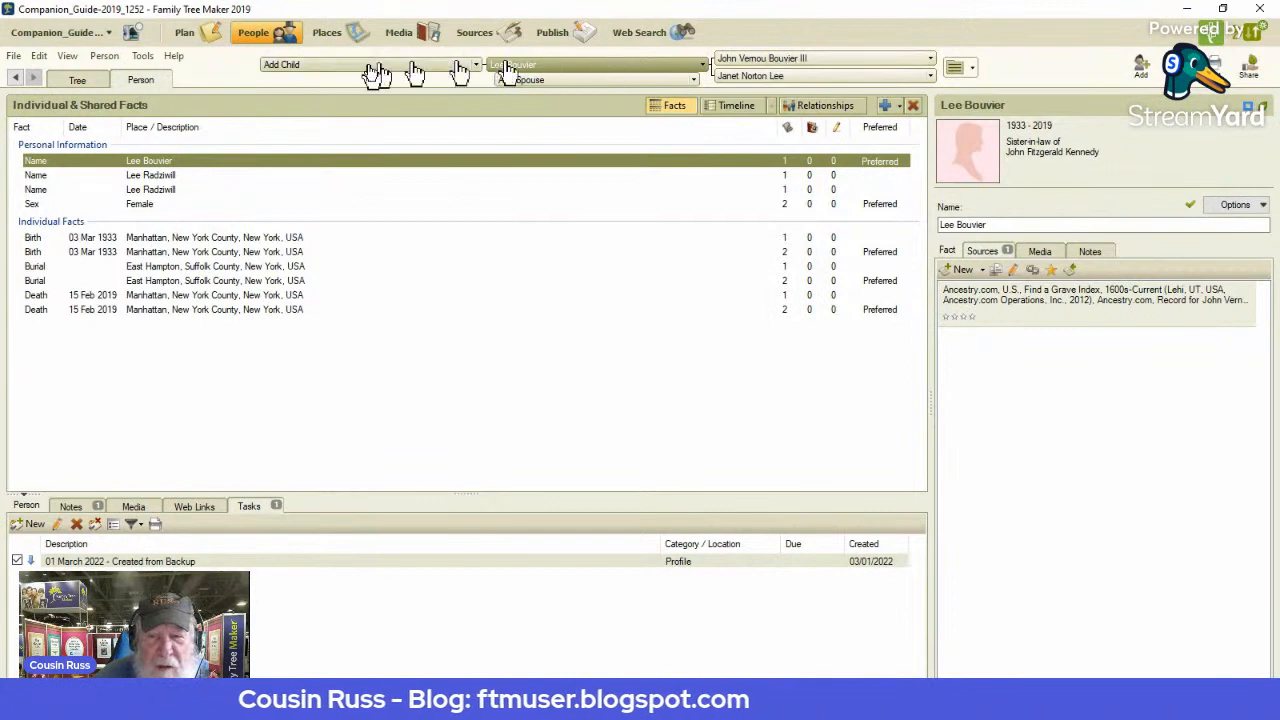
click(180, 178)
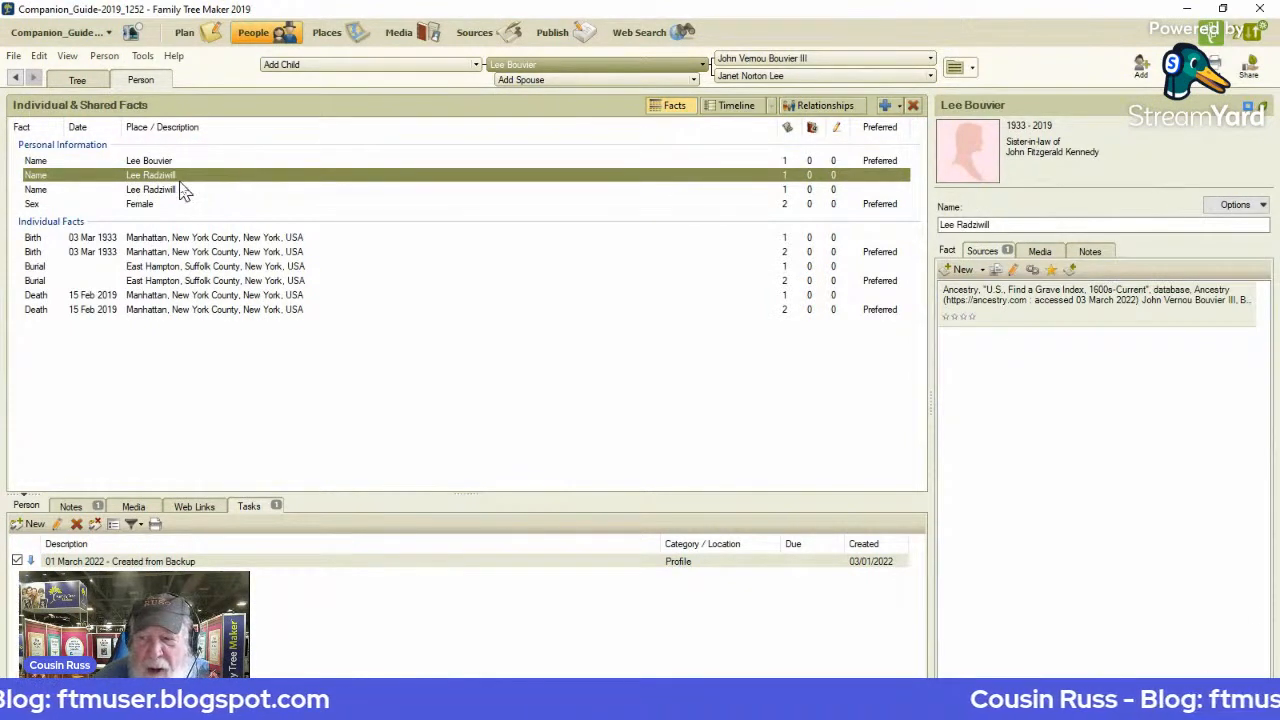
click(298, 193)
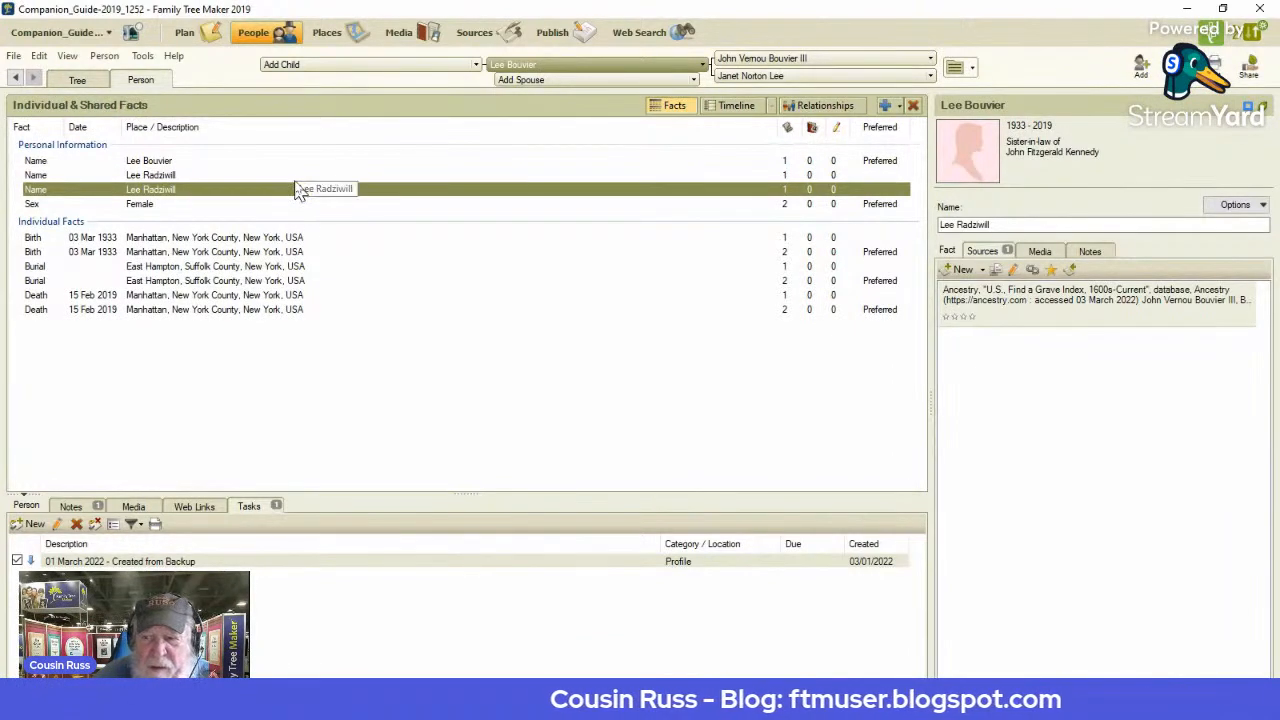
click(292, 176)
right_click(291, 177)
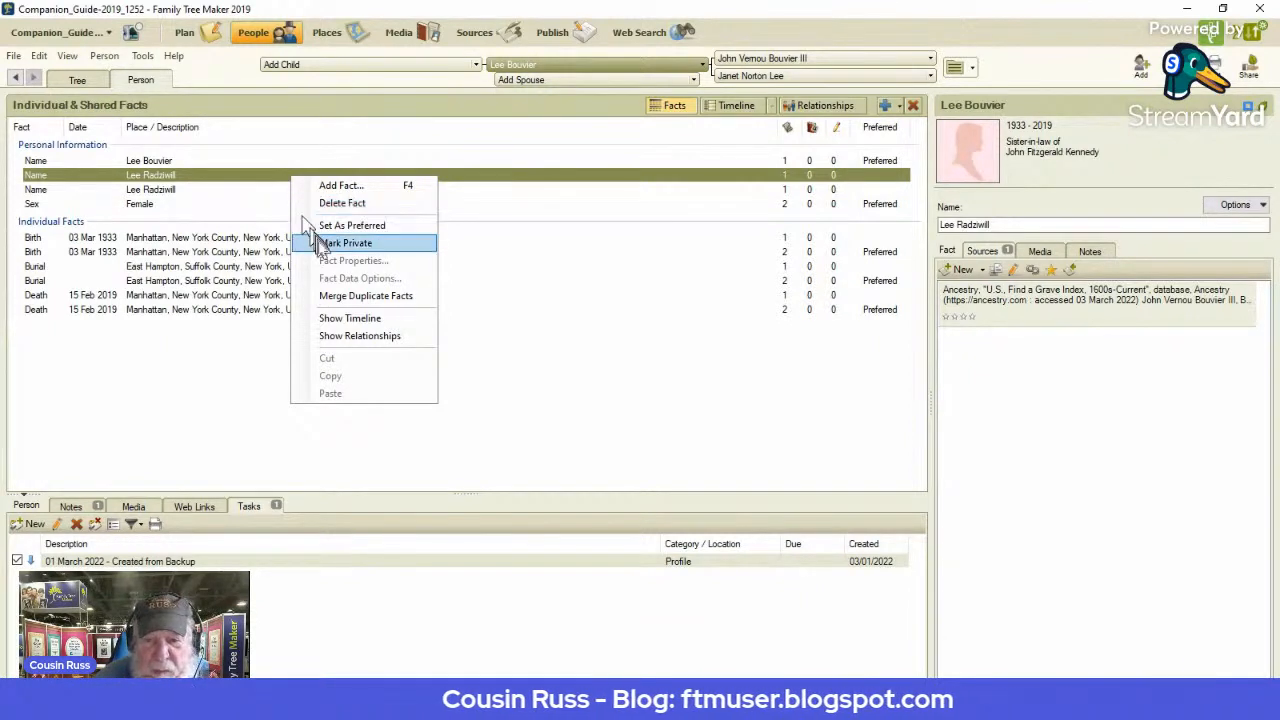
click(345, 295)
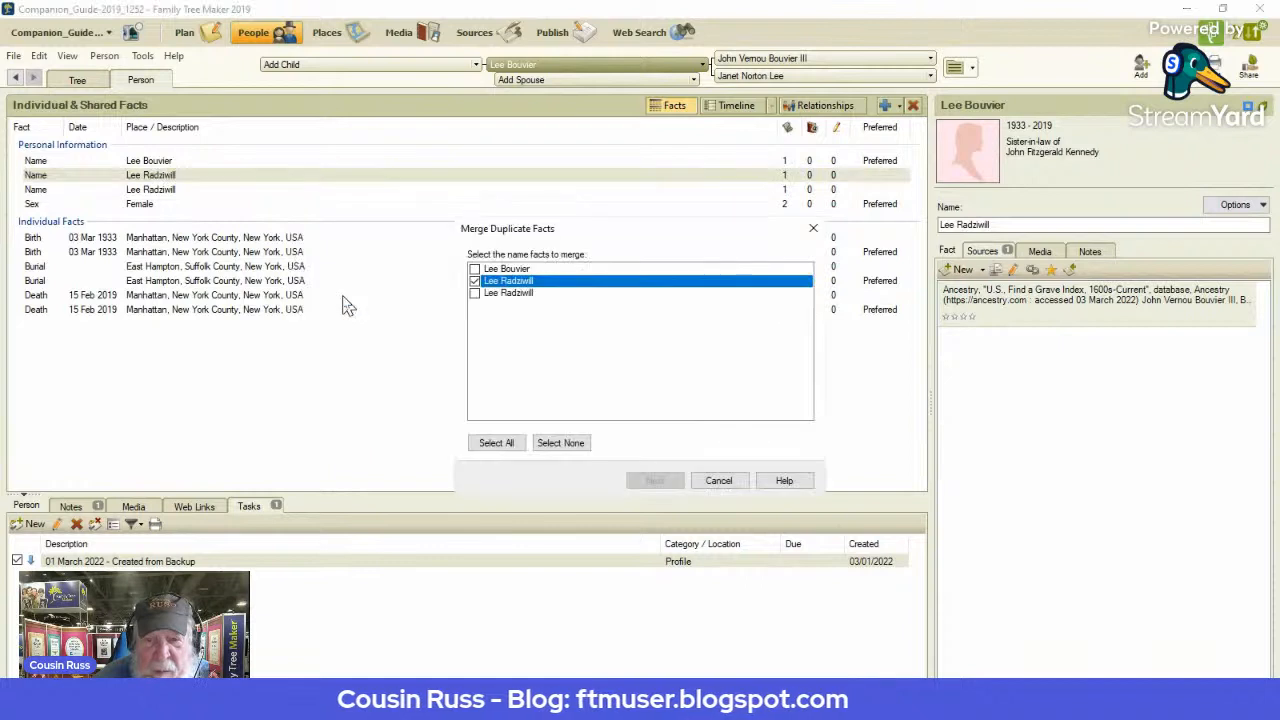
click(474, 293)
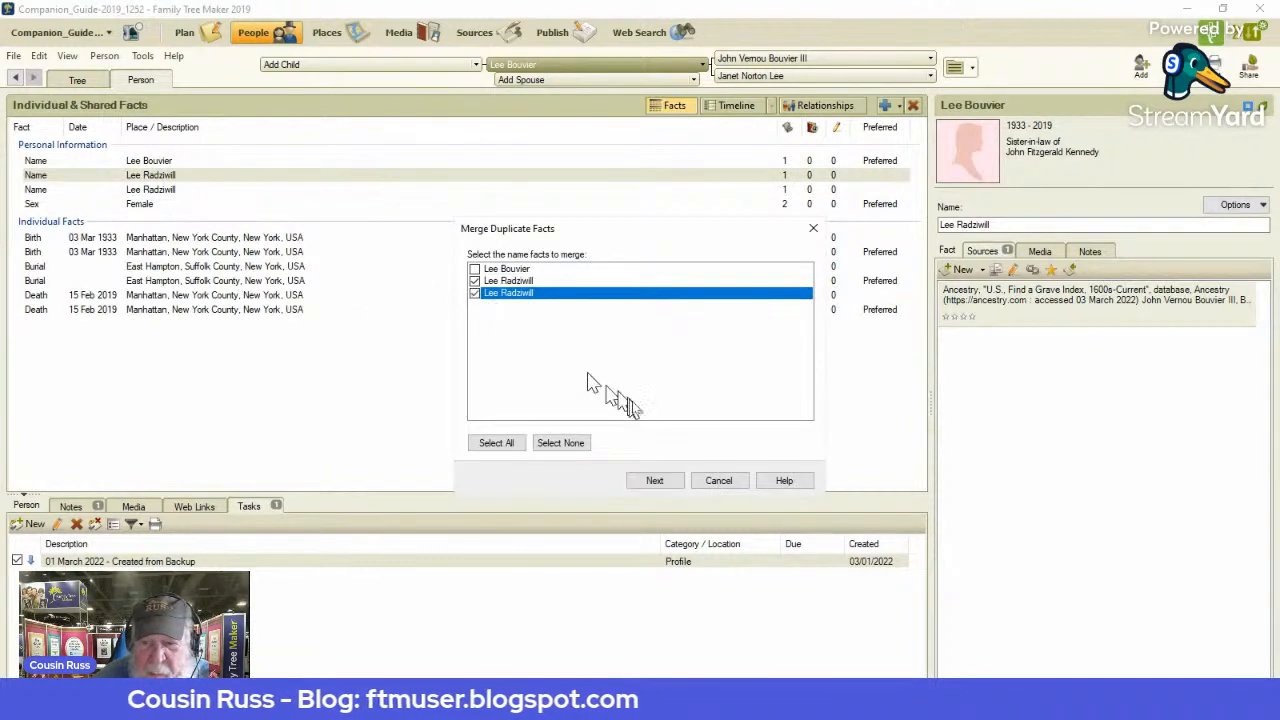
click(660, 481)
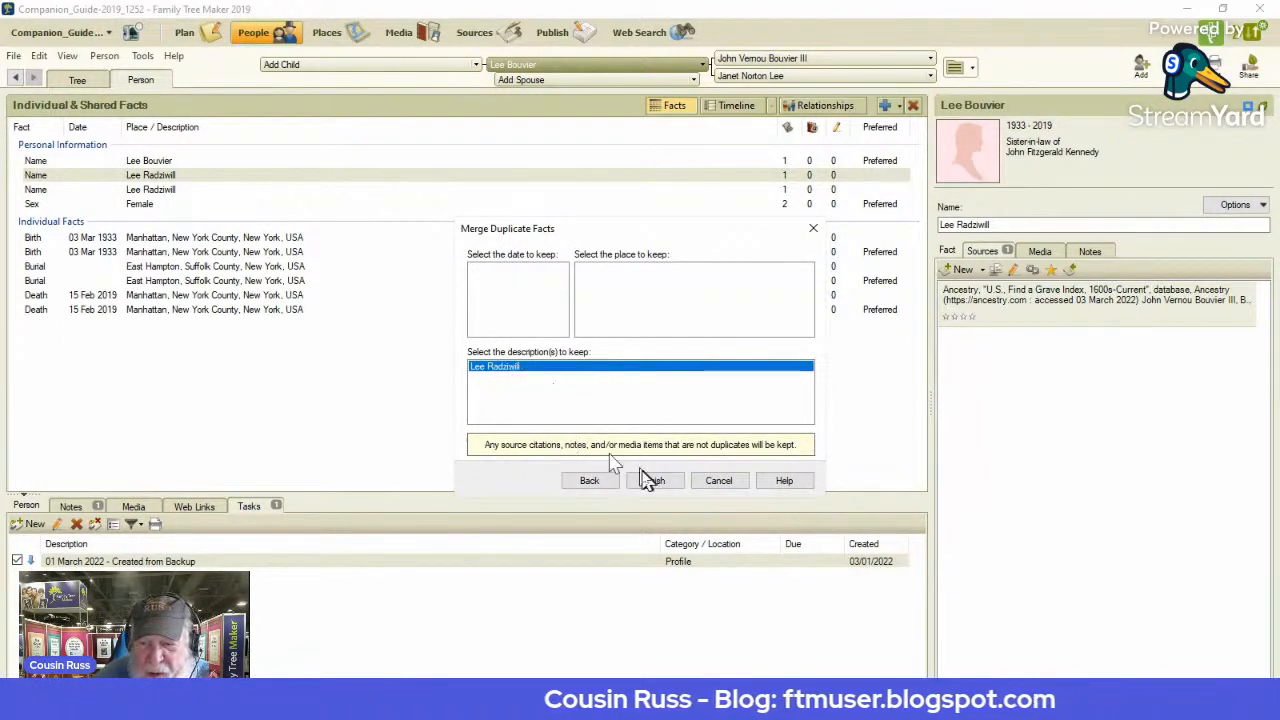
click(654, 481)
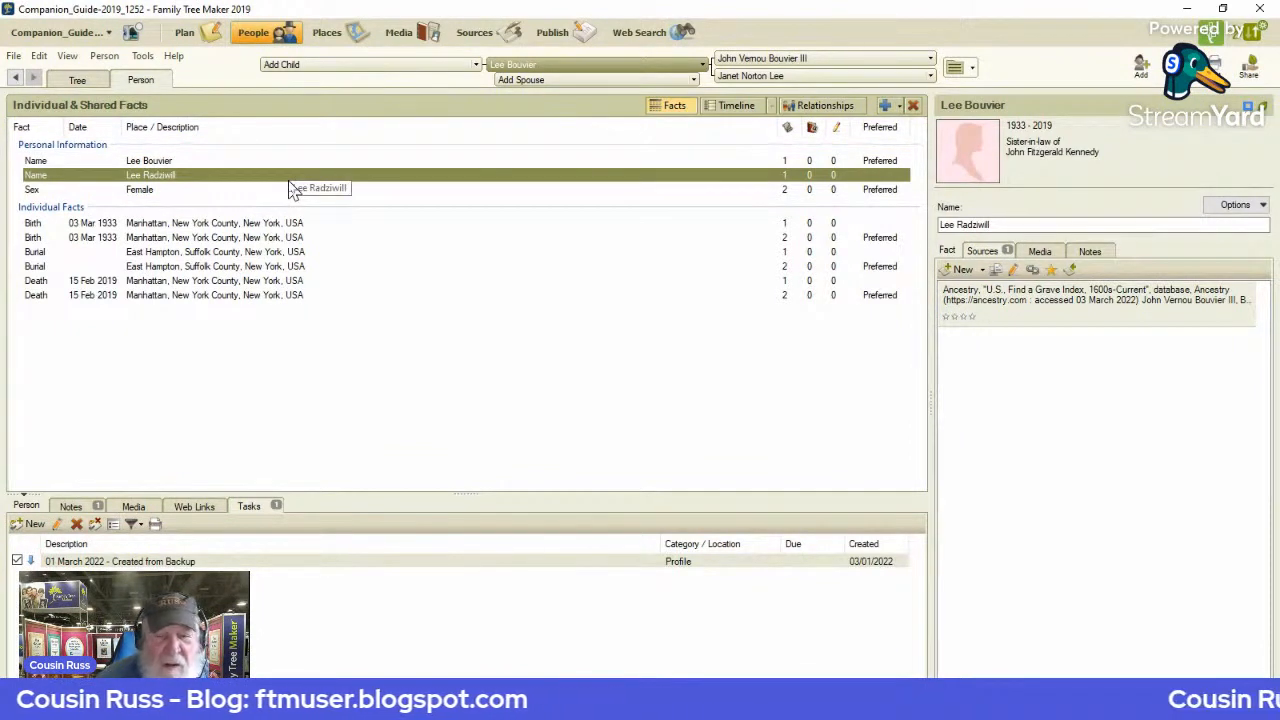
Add a husband named "_____ Radziwill", sex Male, to Lee Bouvier.
click(562, 88)
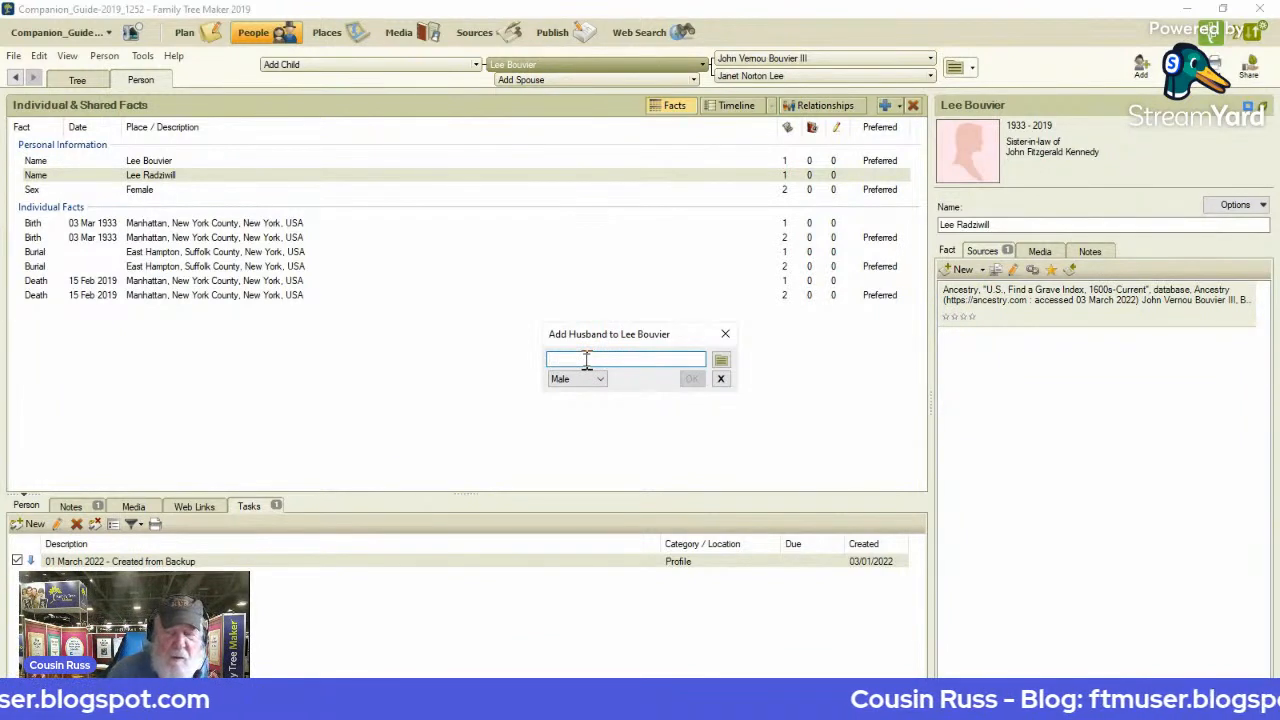
text(_____)
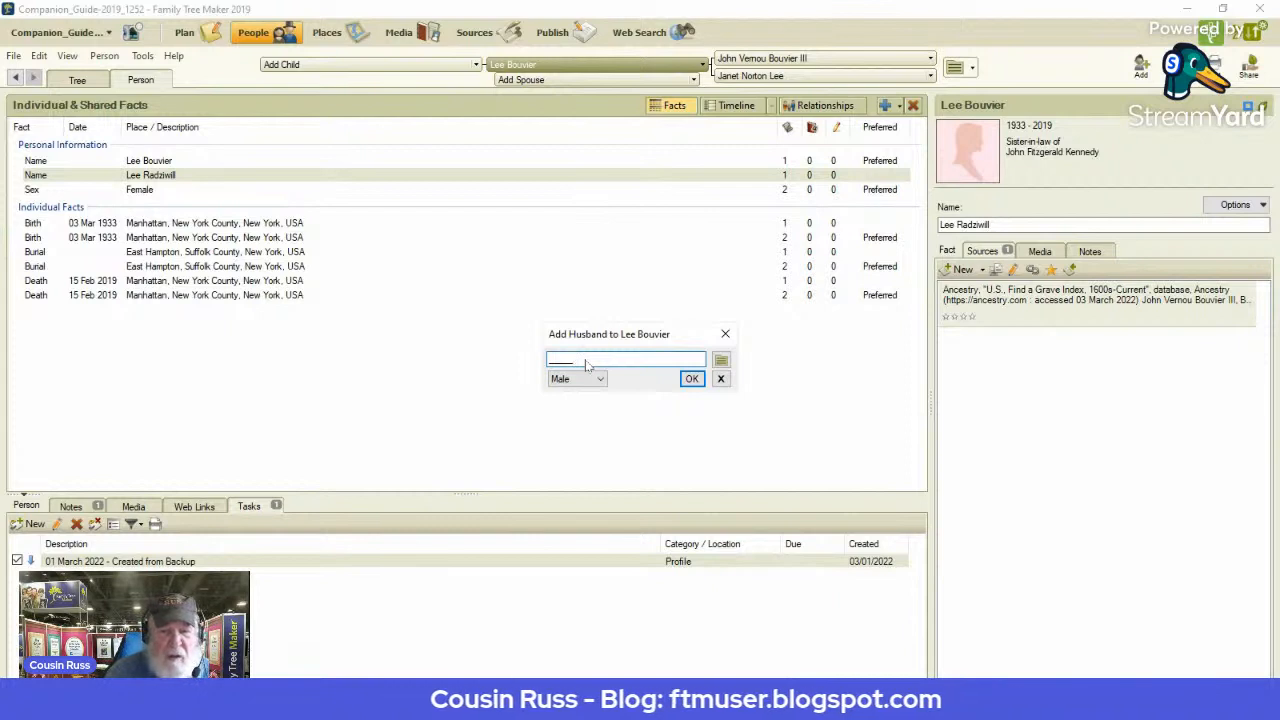
text( Radziwill)
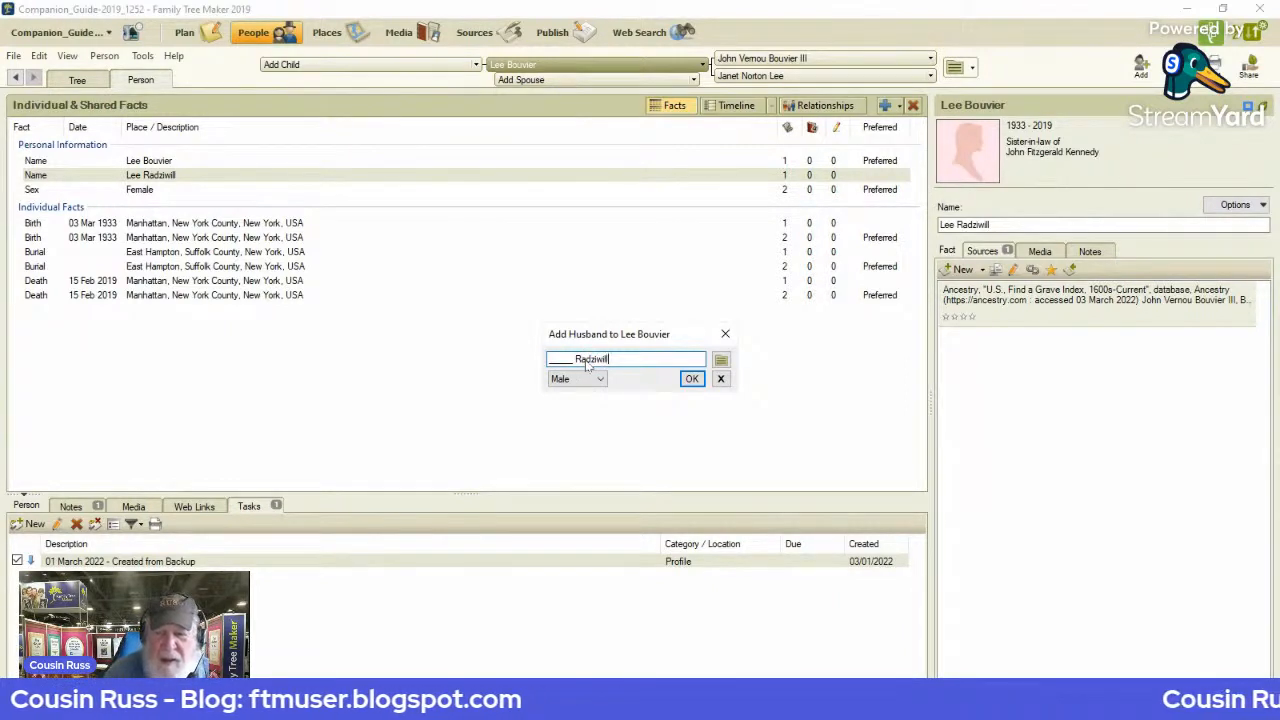
click(690, 382)
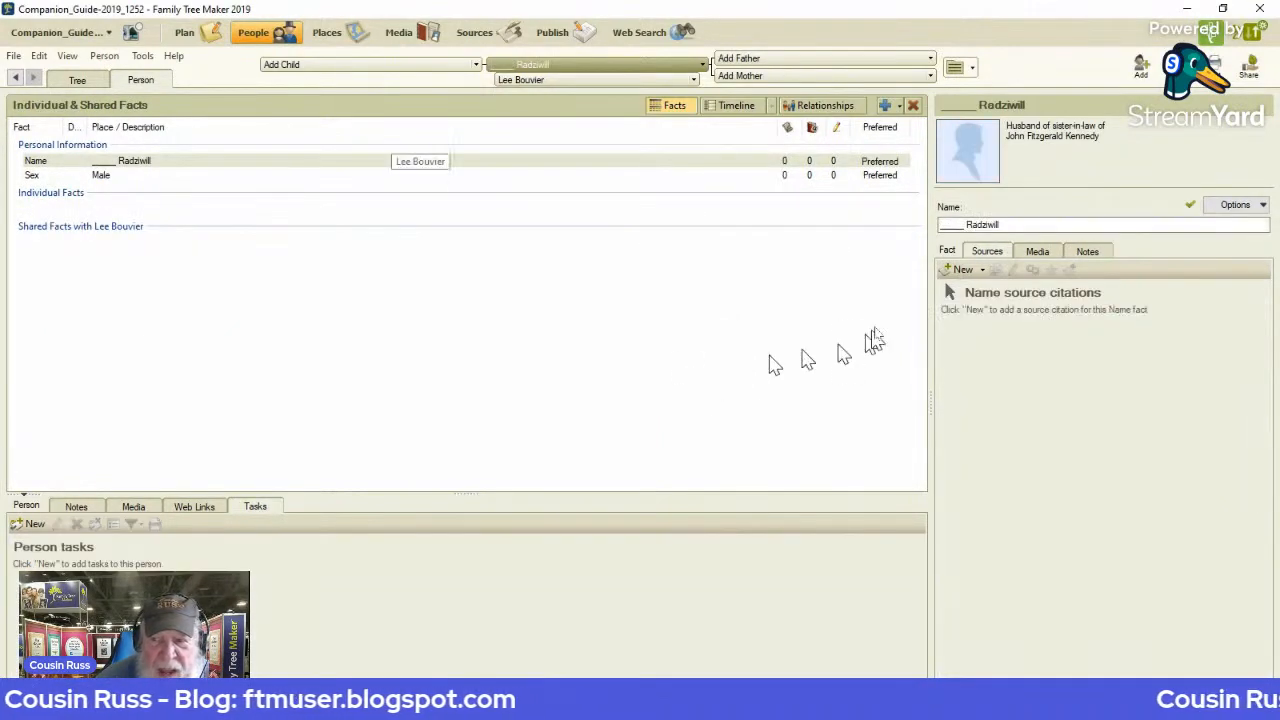
Link the copied Find a Grave Index source citation to both the name and sex facts of Lee Bouvier's husband.
click(982, 271)
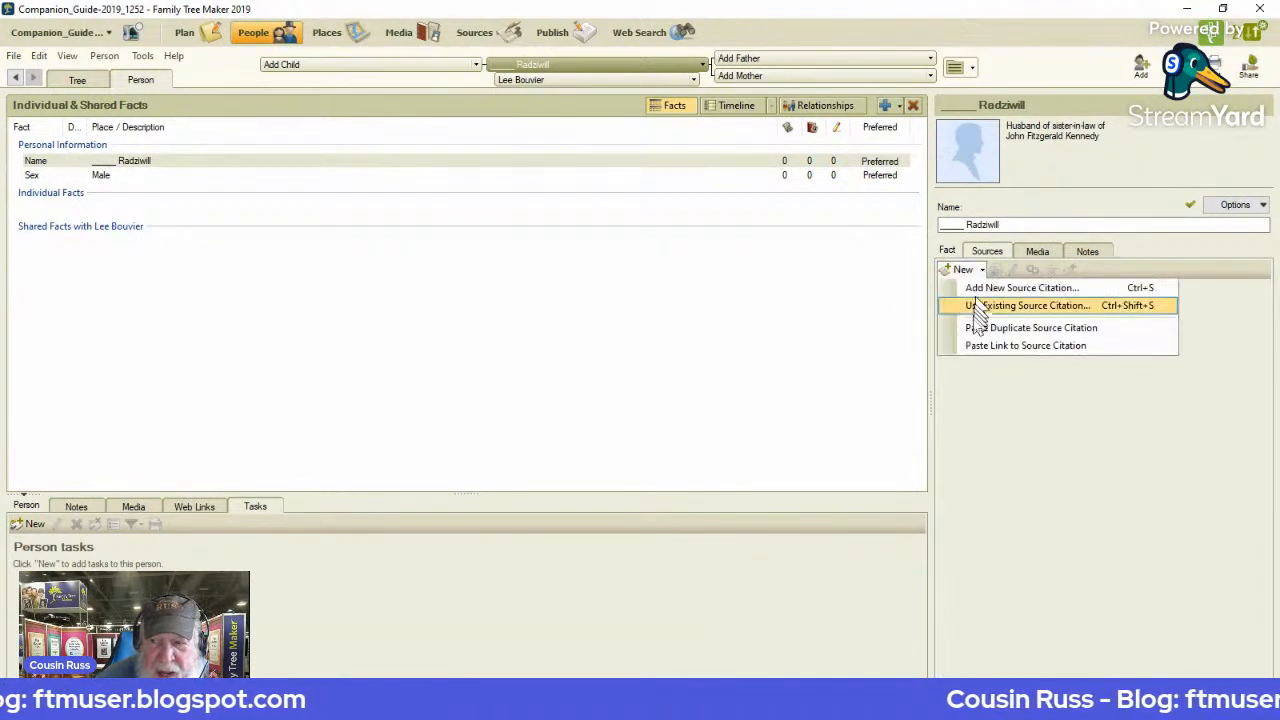
click(969, 346)
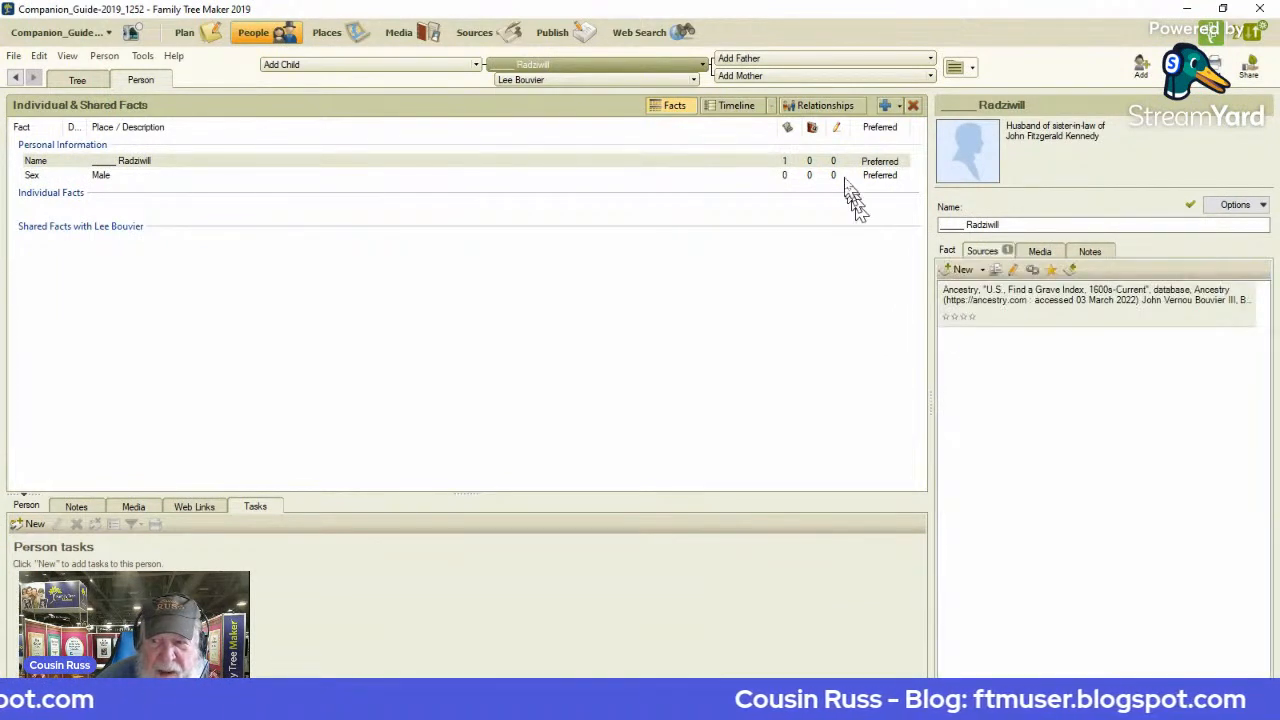
click(838, 176)
click(983, 271)
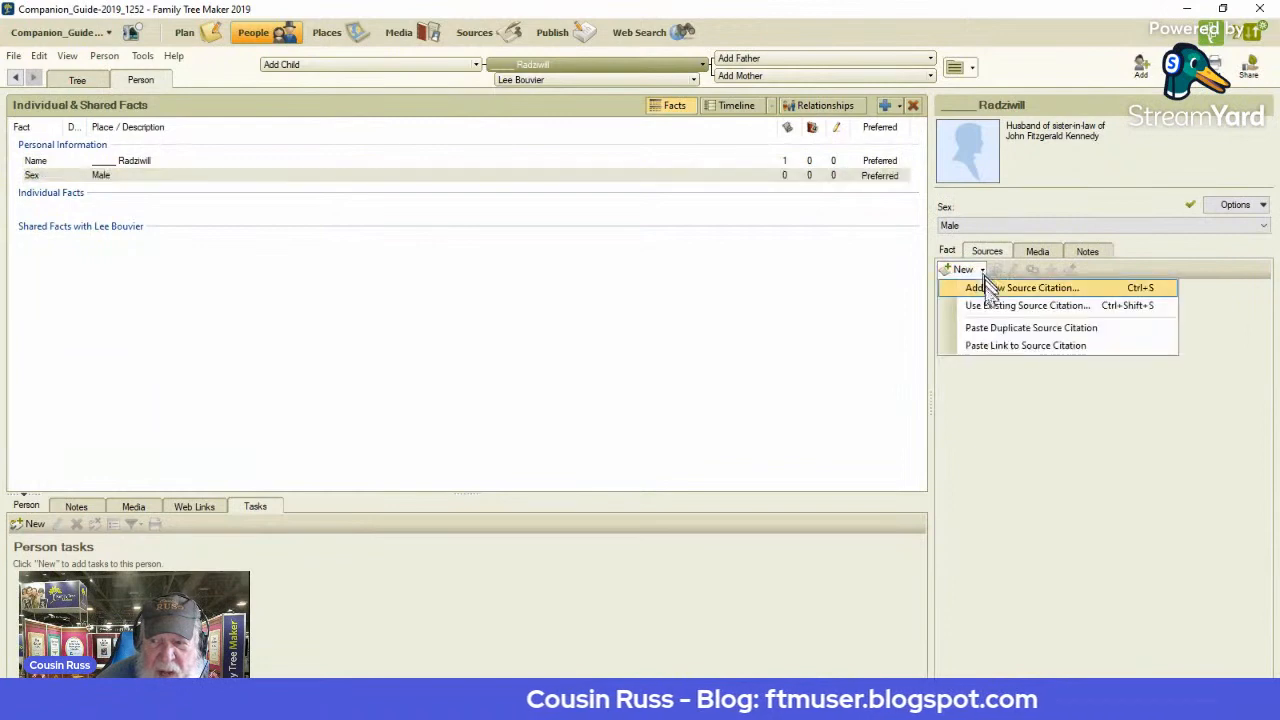
click(990, 346)
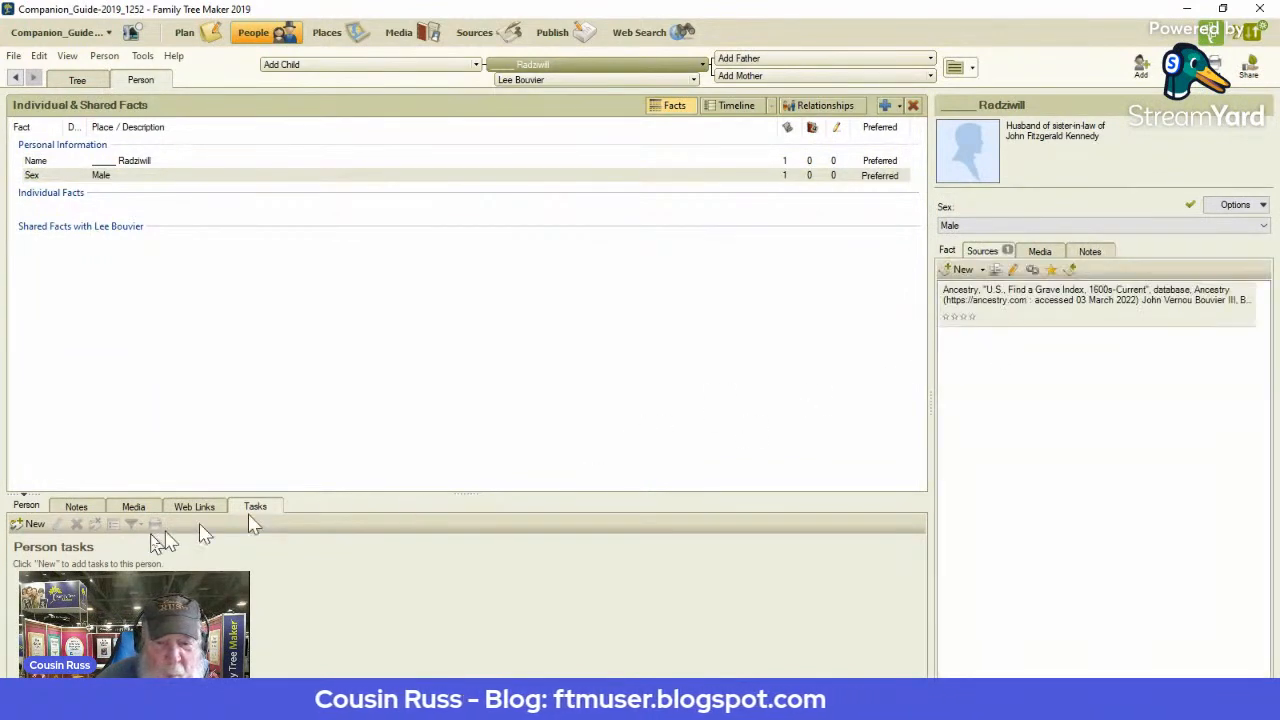
Add the bulleted line "03 March 2022 - Find A Grave Index" to the husband's person note and open his tasks.
click(62, 509)
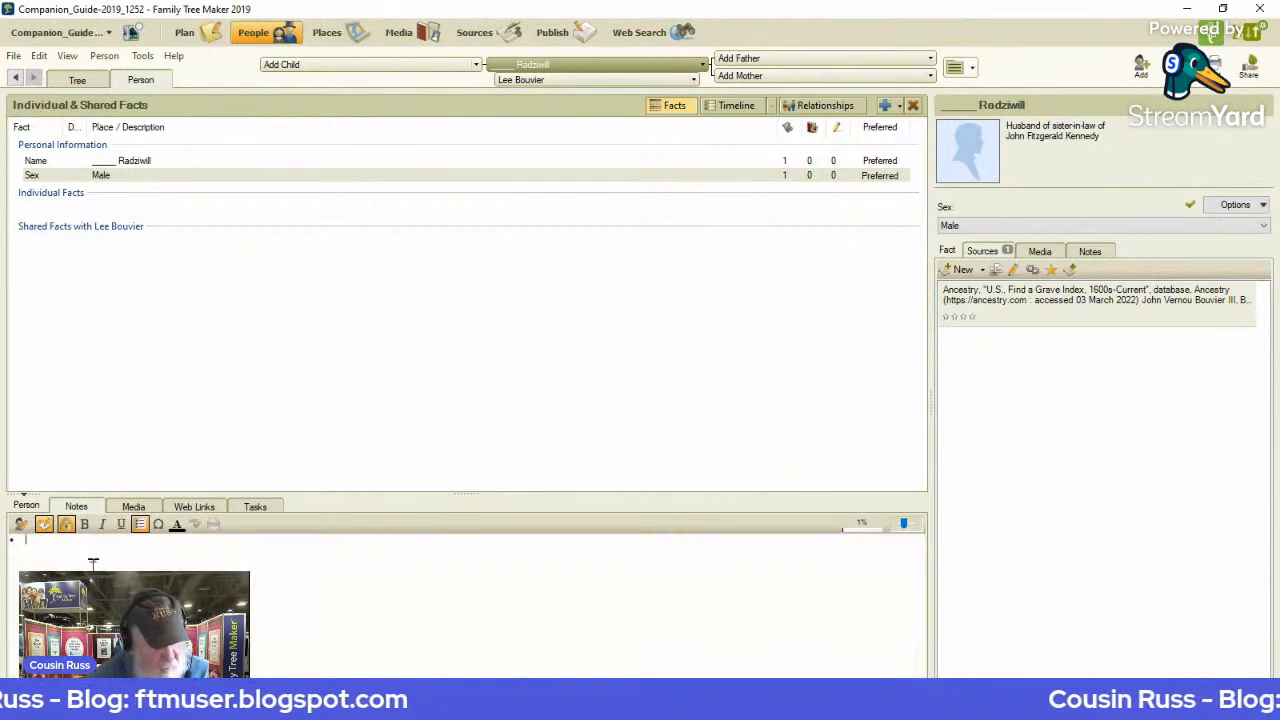
text(03 March 2022 - Find A Grave Index)
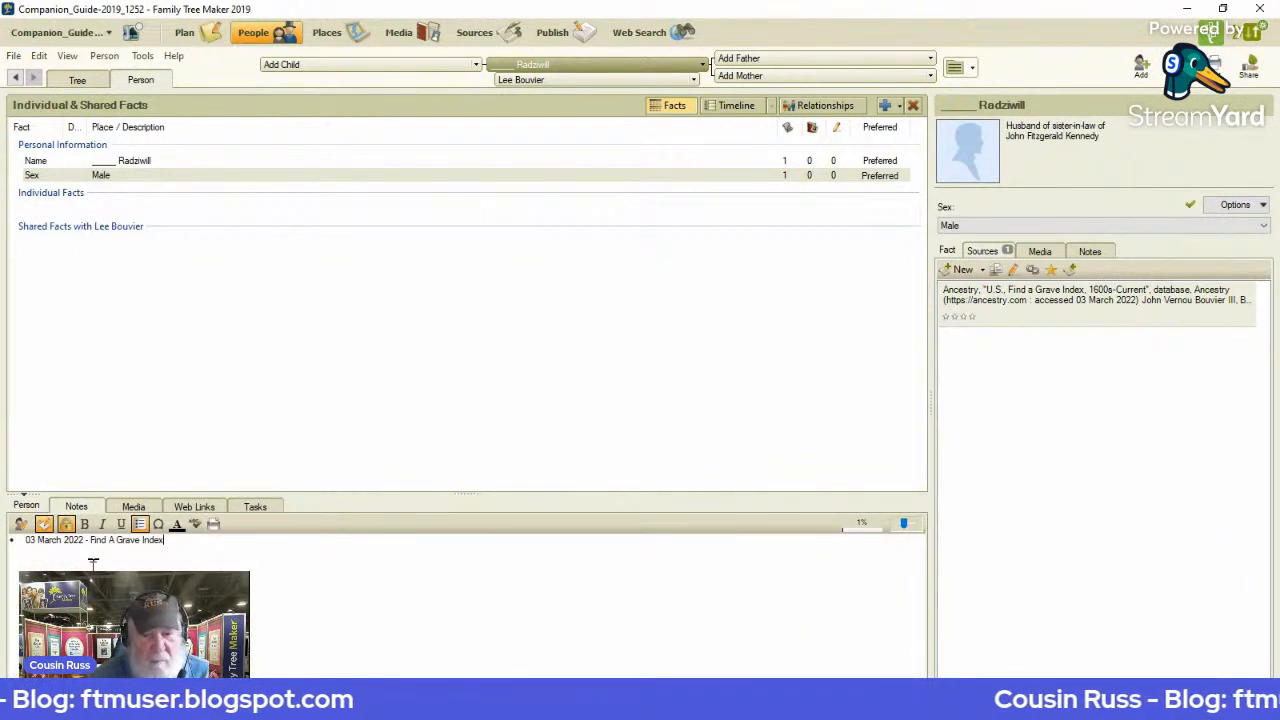
click(260, 510)
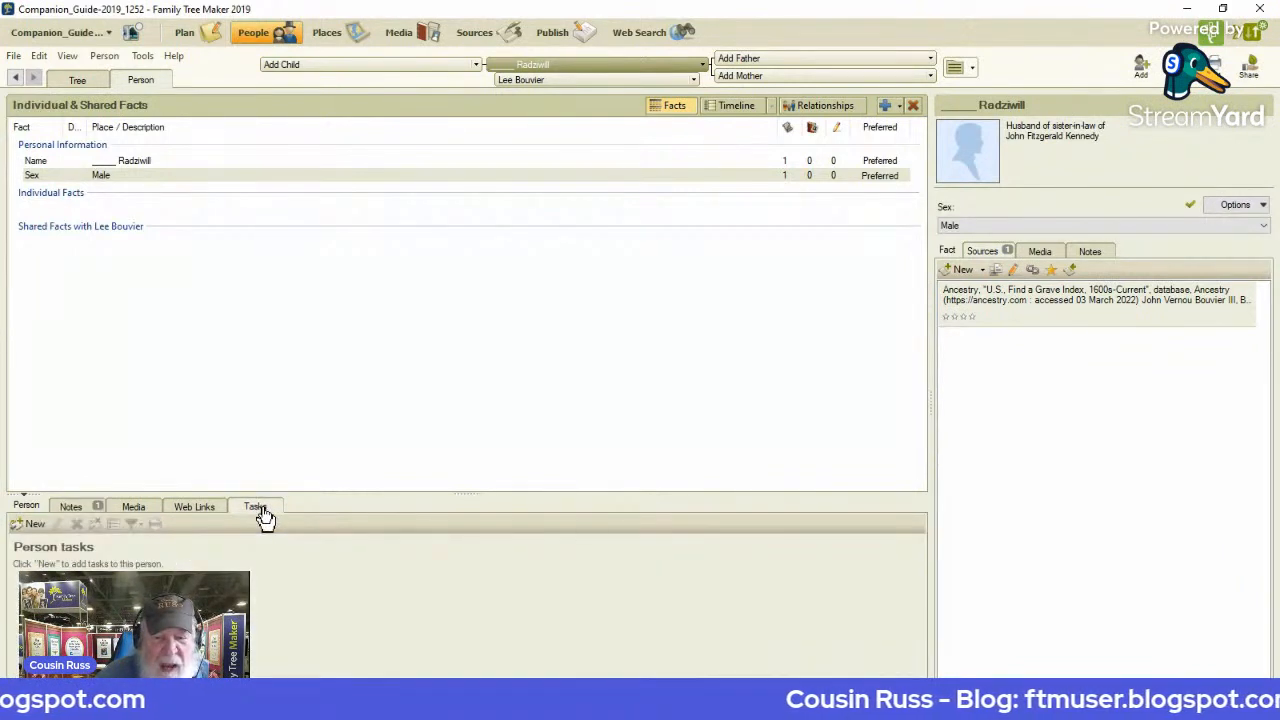
Add a completed, low-priority task "03 March 2022 - Find A Grave Index" in the Profile category for the husband.
click(33, 526)
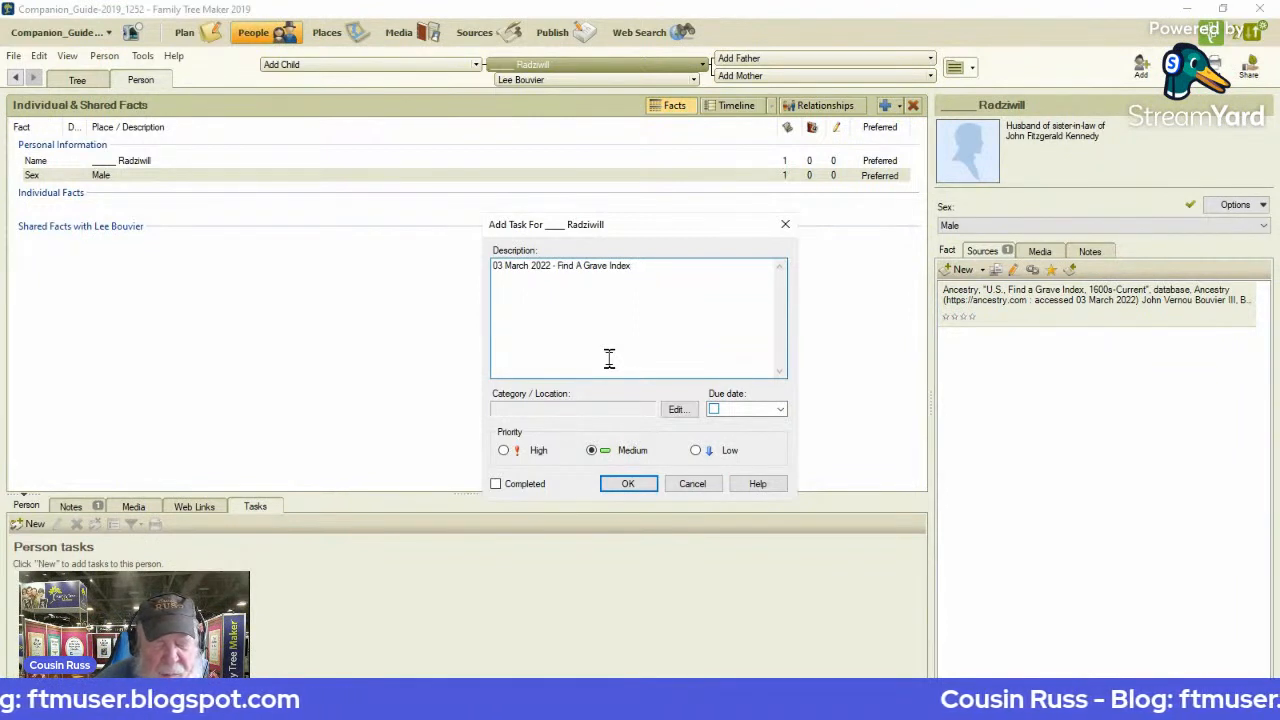
click(676, 409)
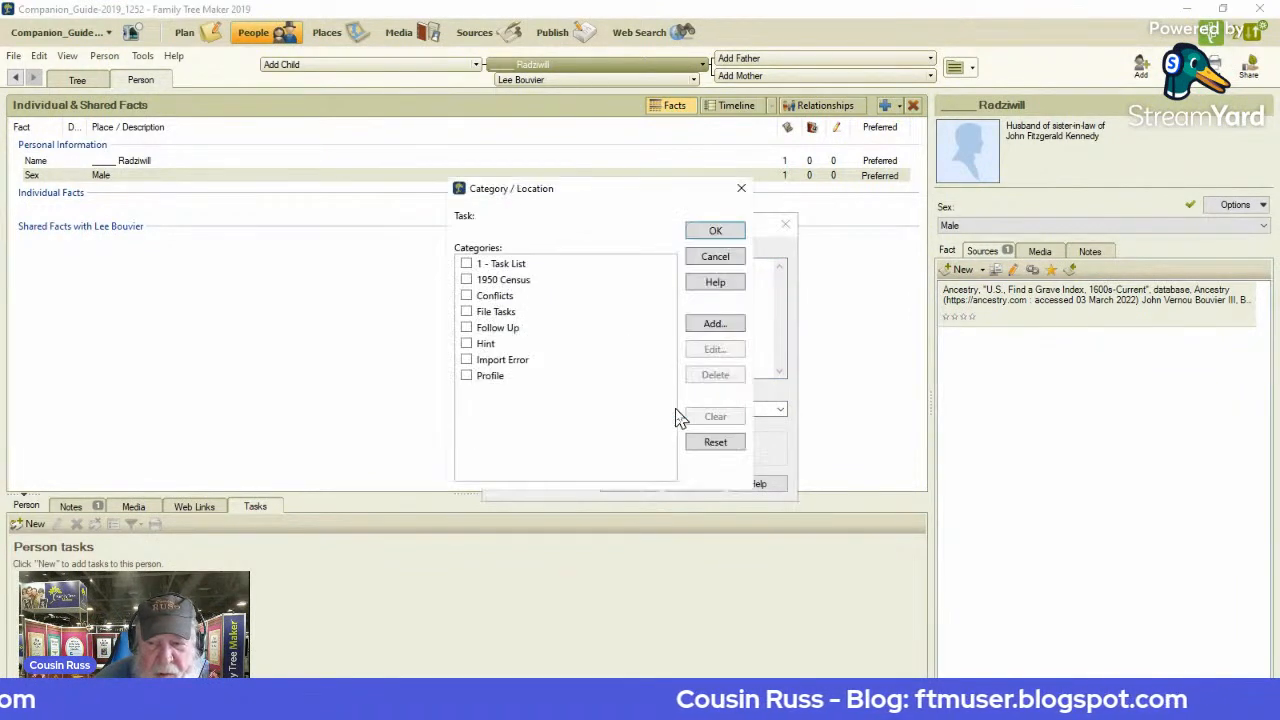
click(466, 376)
click(715, 231)
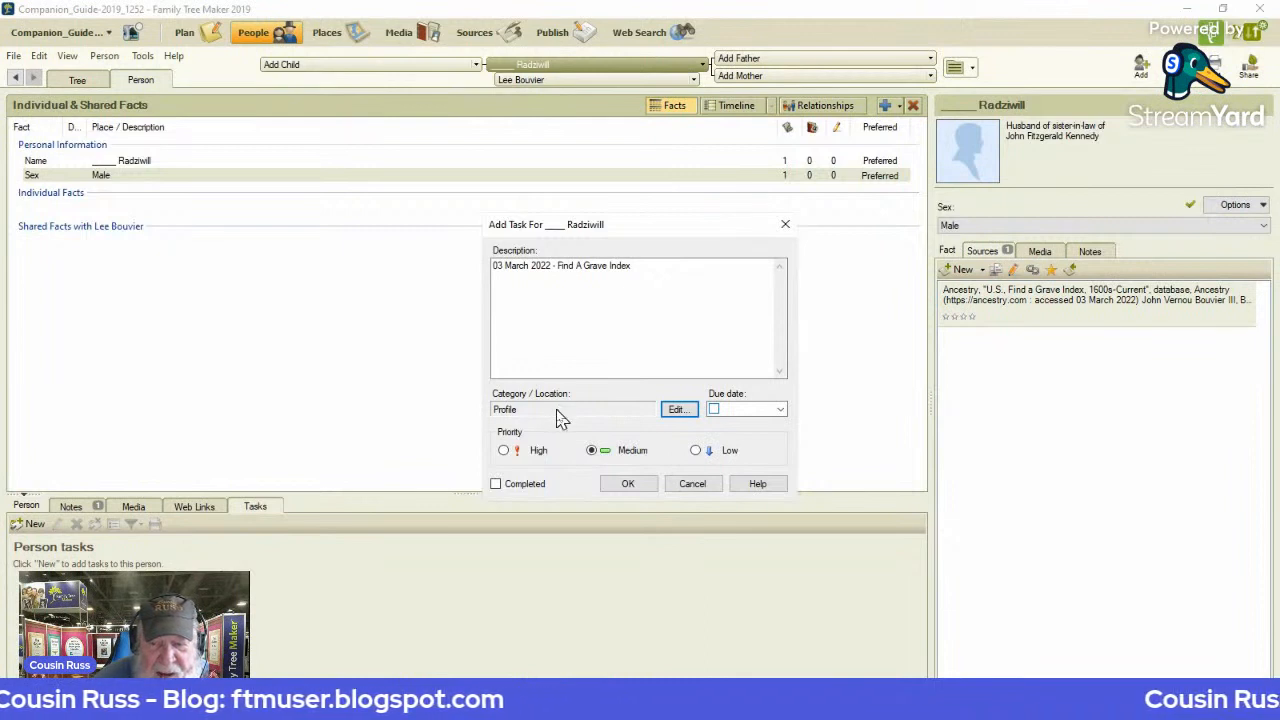
click(697, 453)
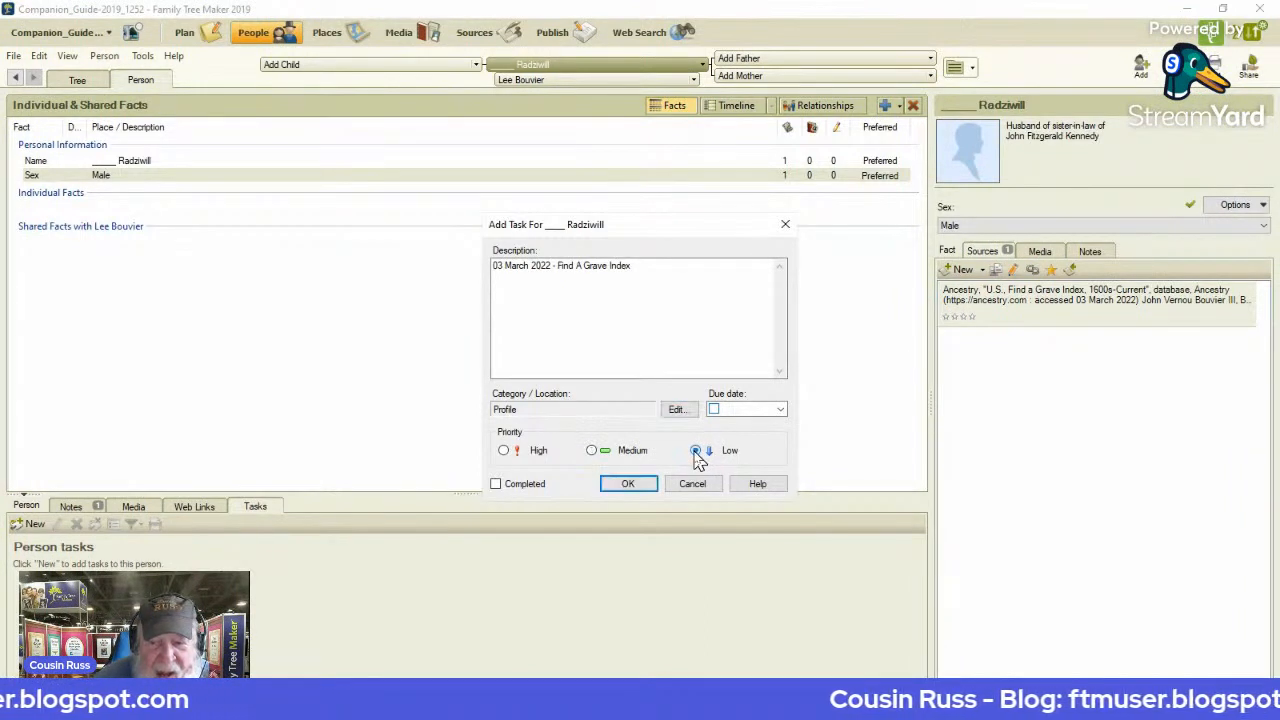
click(497, 484)
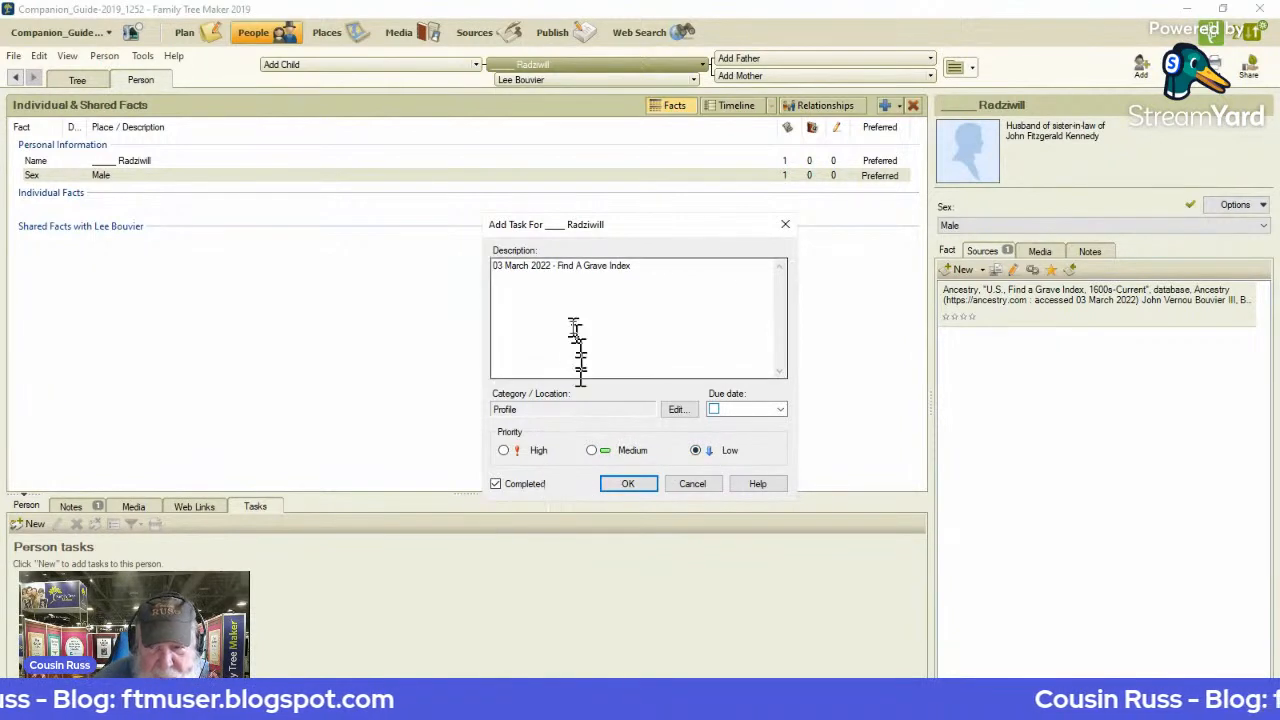
click(640, 485)
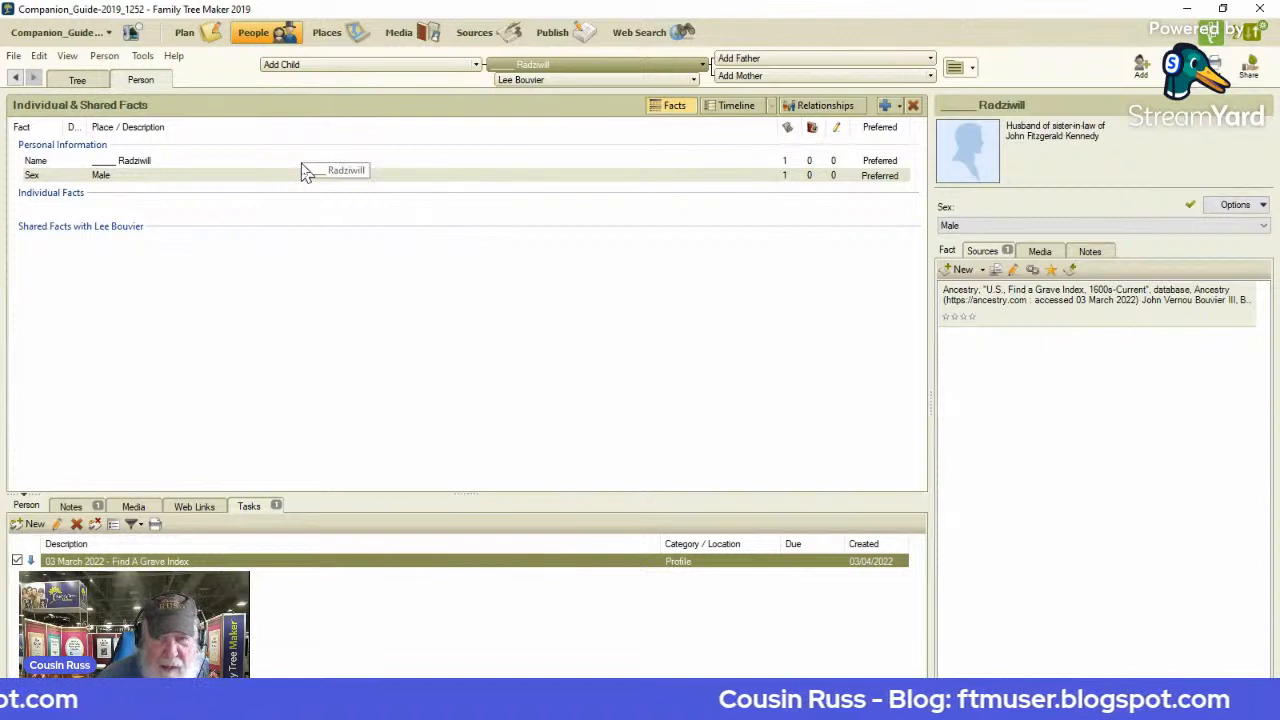
Check where Lee Bouvier's husband is listed in the family tree's people index and return to his record.
click(78, 82)
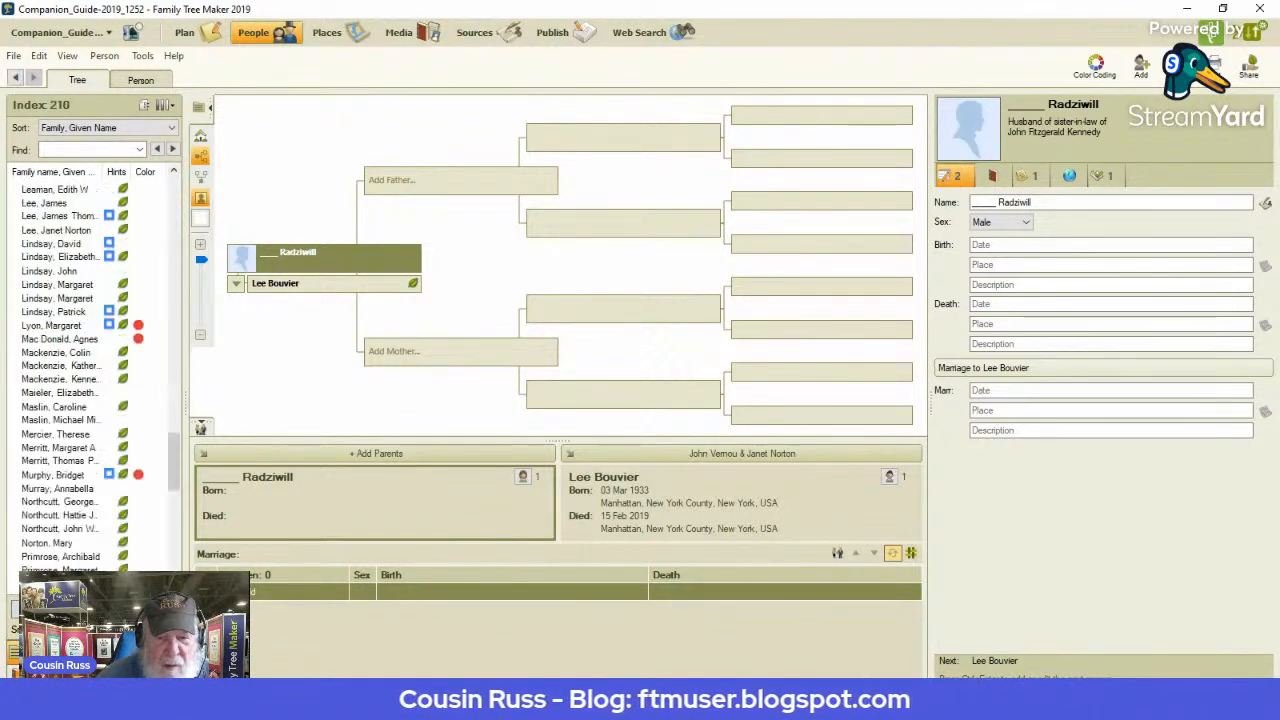
scroll(128, 543, down, 2)
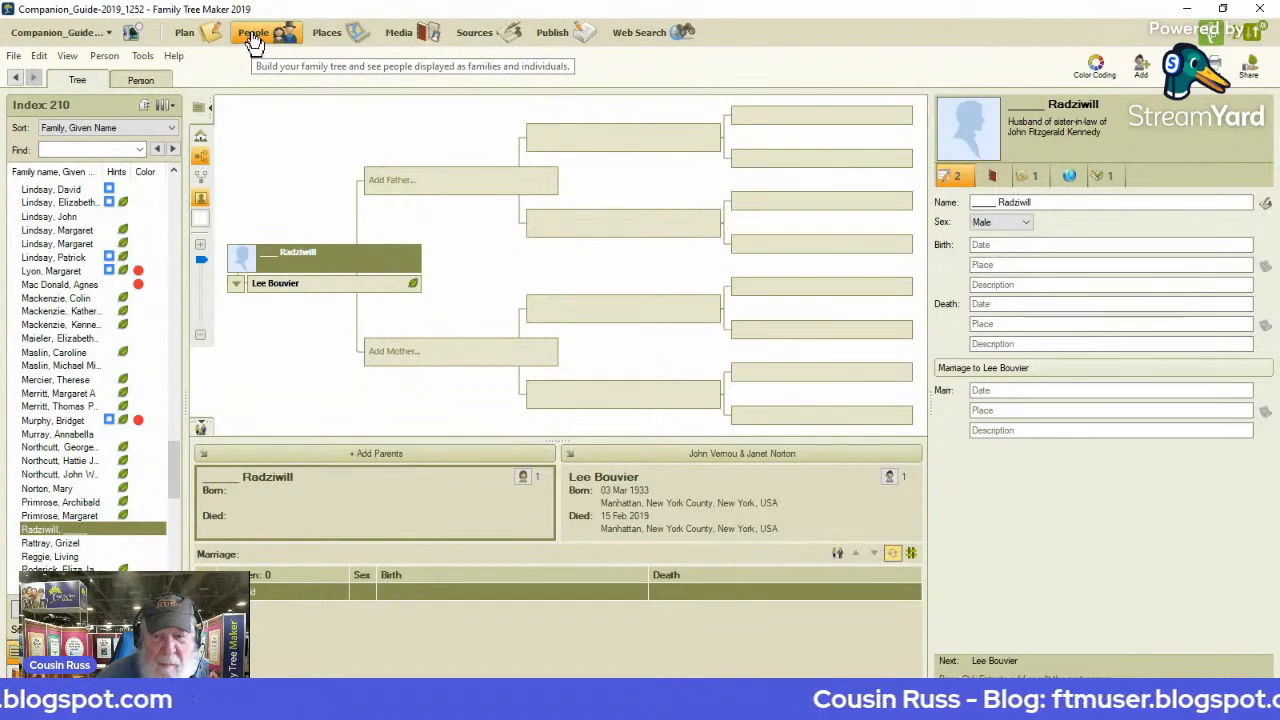
click(148, 80)
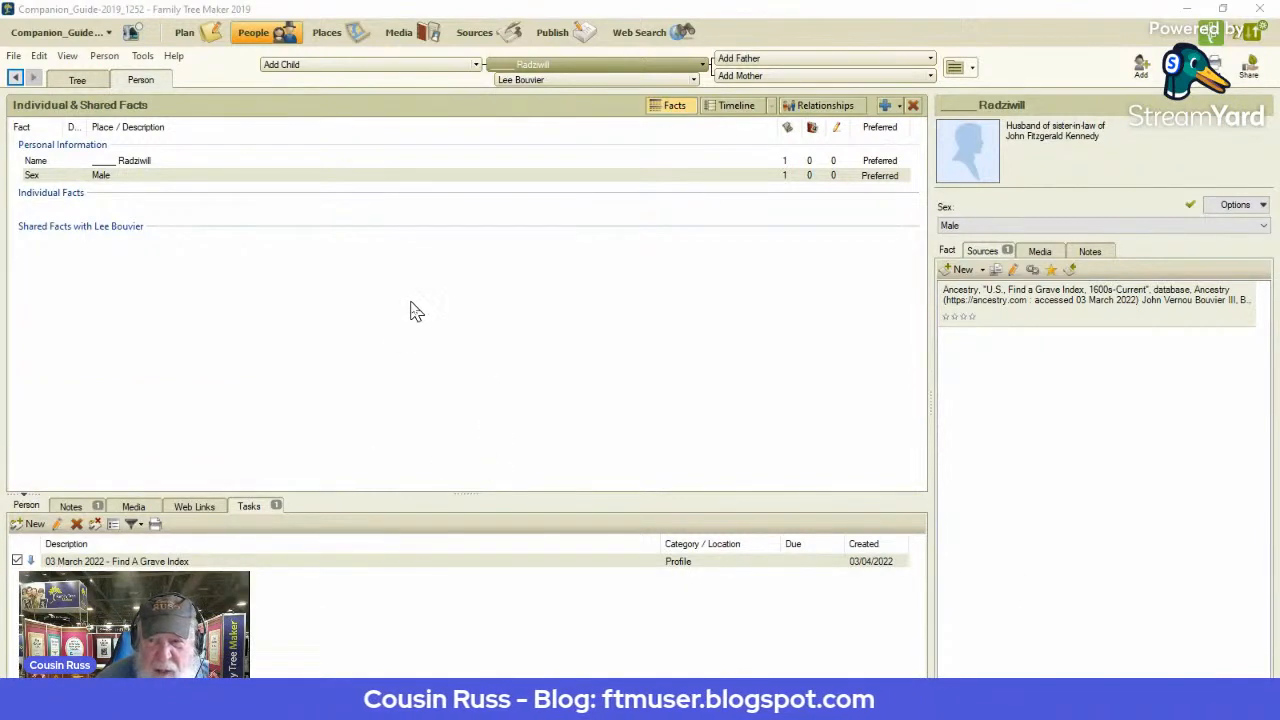
Go to Lee Bouvier's record and check her person note and tasks.
click(541, 88)
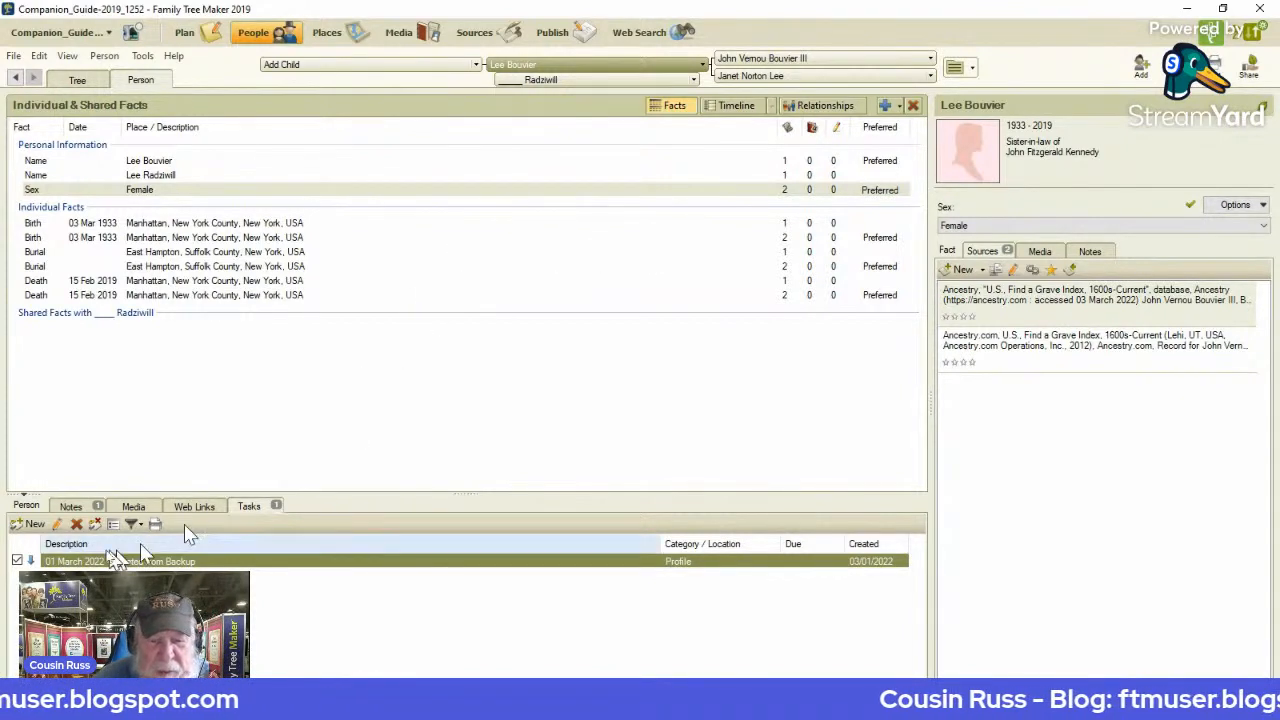
click(70, 506)
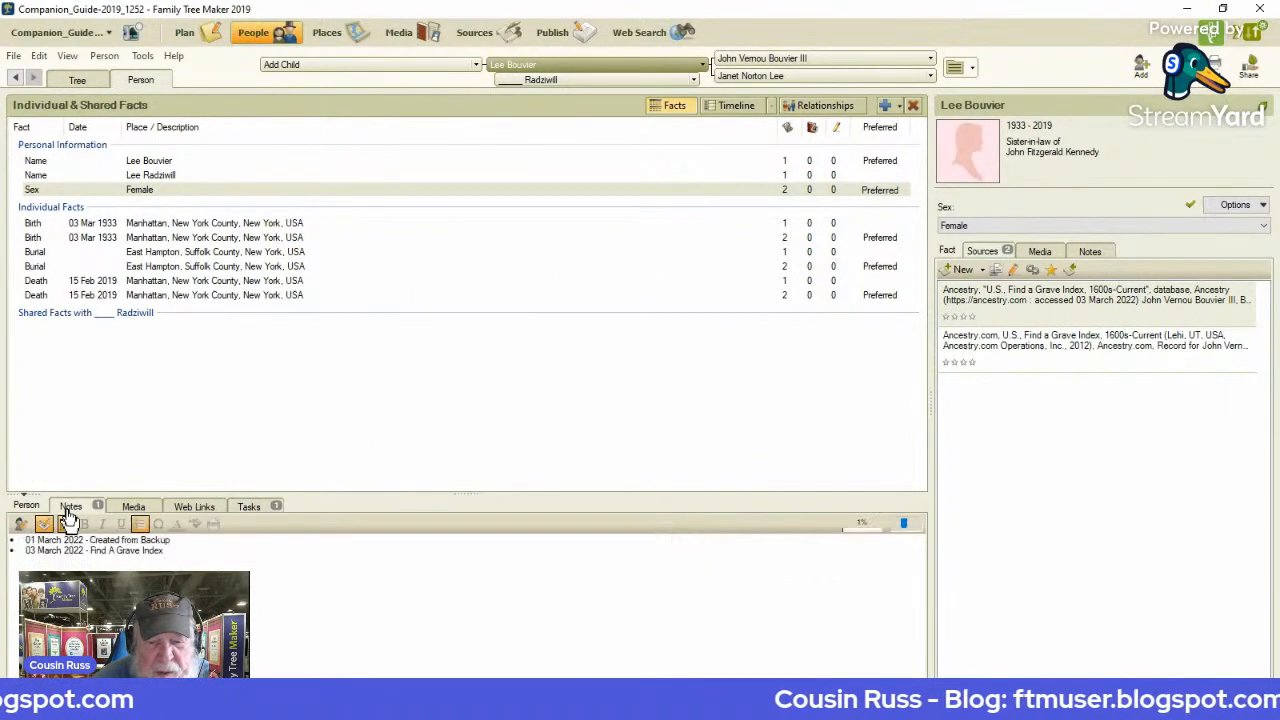
click(250, 508)
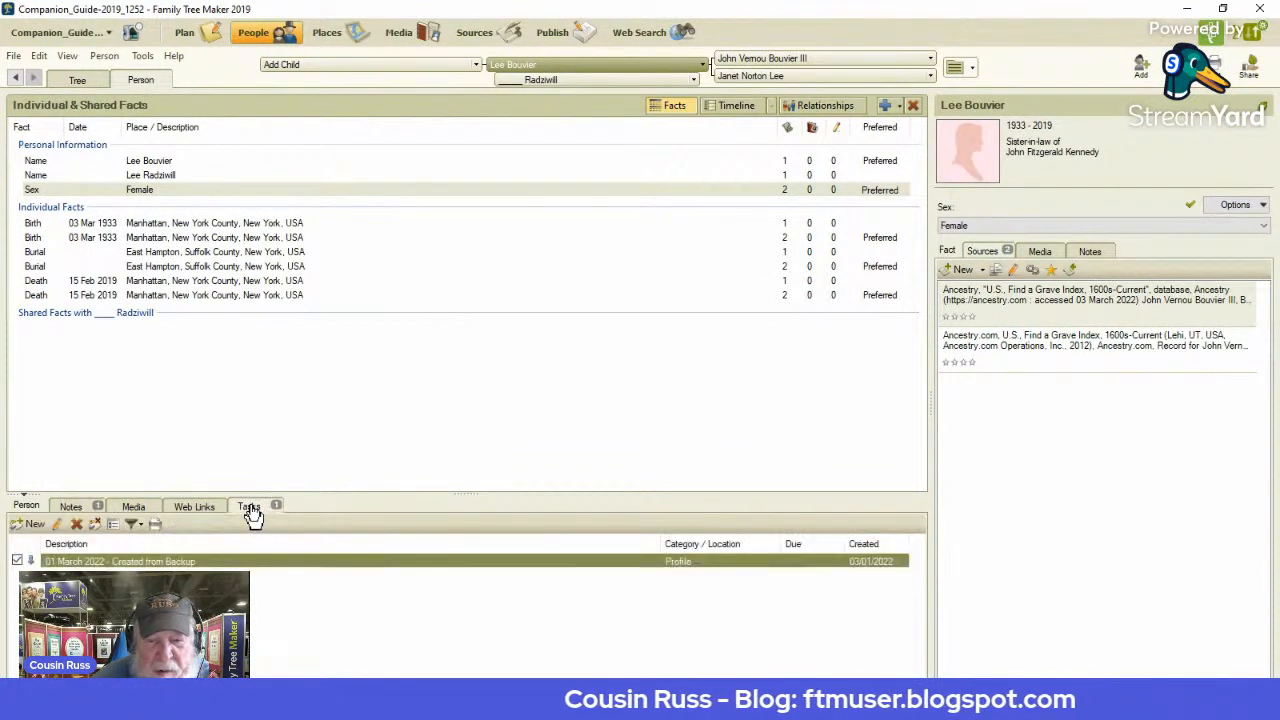
Merge Lee Bouvier's two duplicate 03 Mar 1933 birth facts and her two duplicate East Hampton burial facts.
right_click(321, 227)
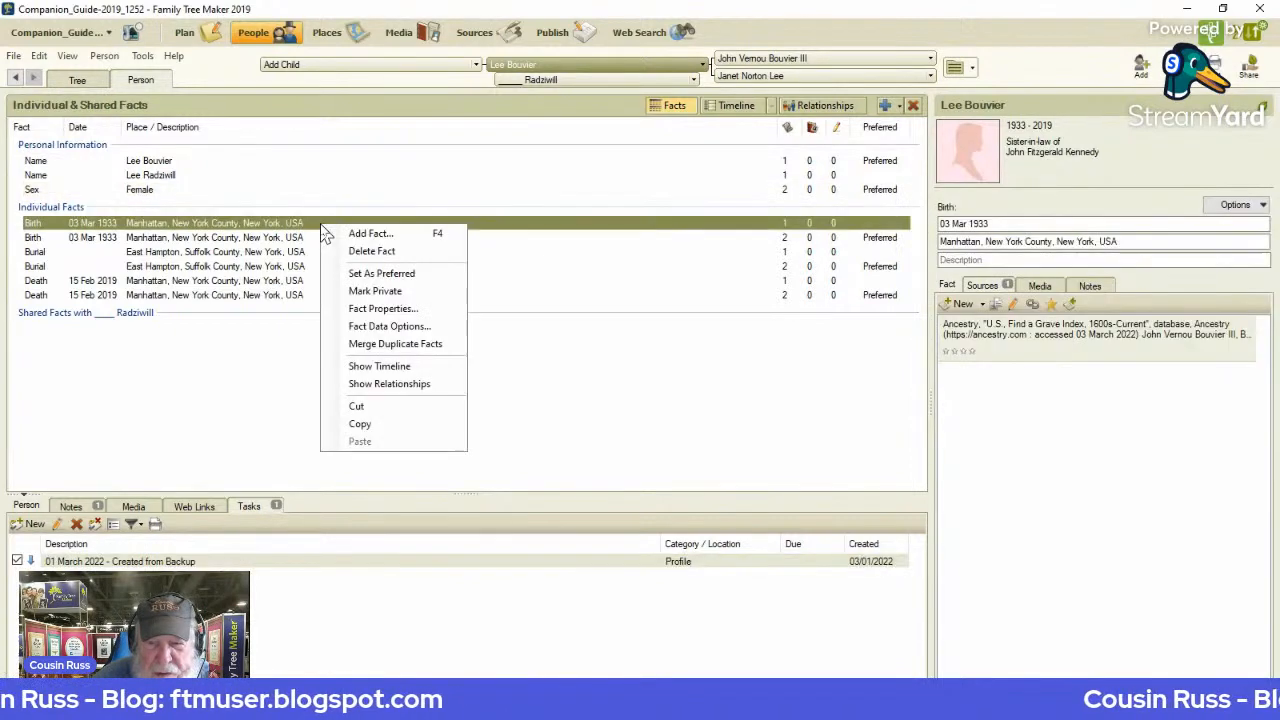
click(385, 343)
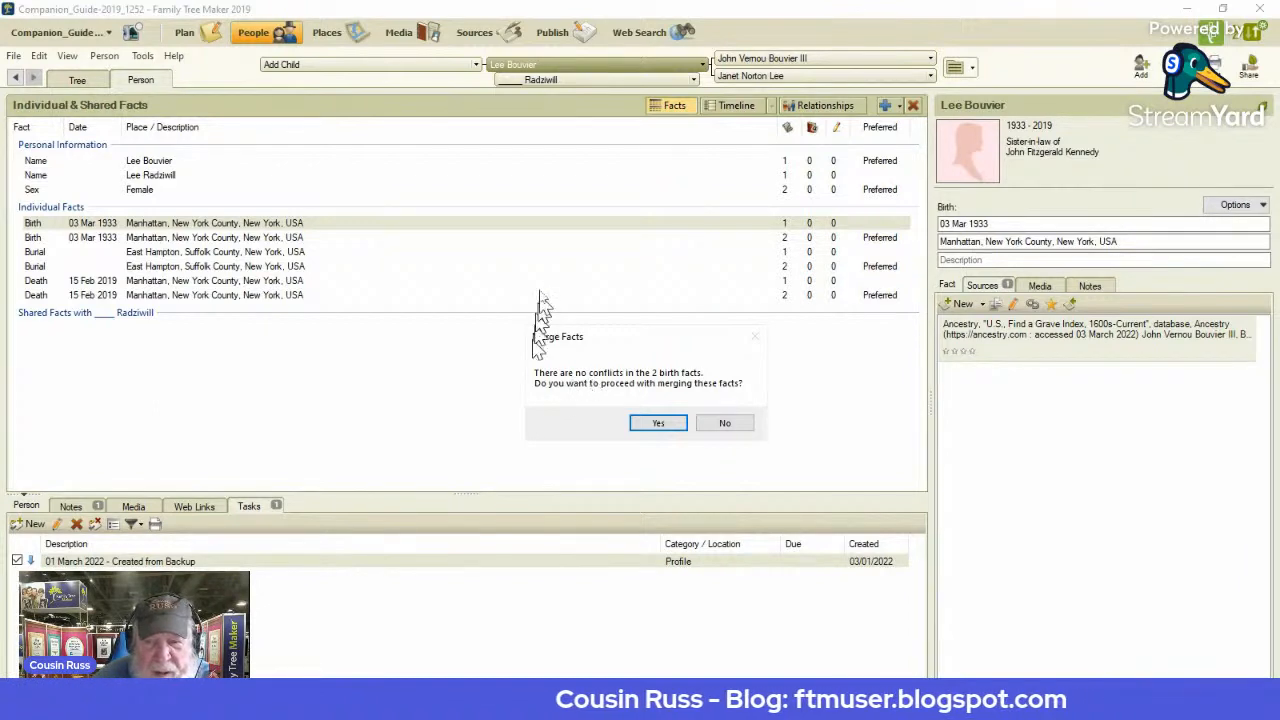
click(658, 423)
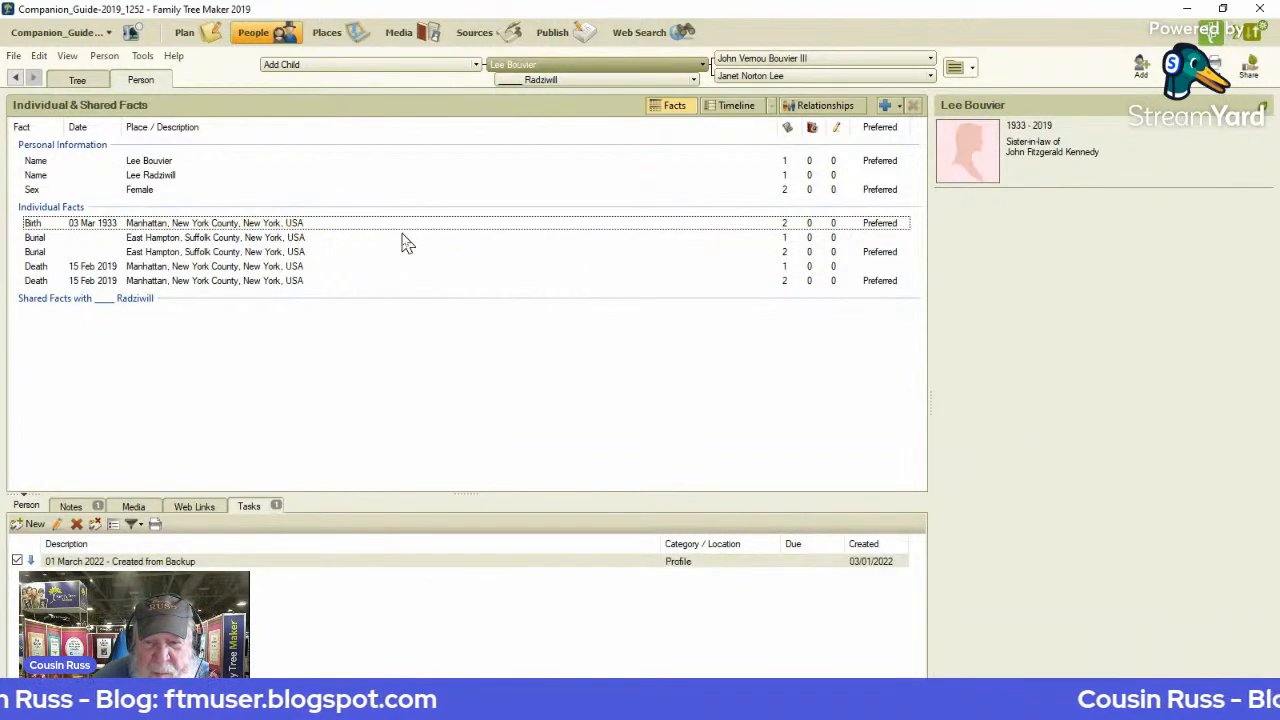
click(405, 240)
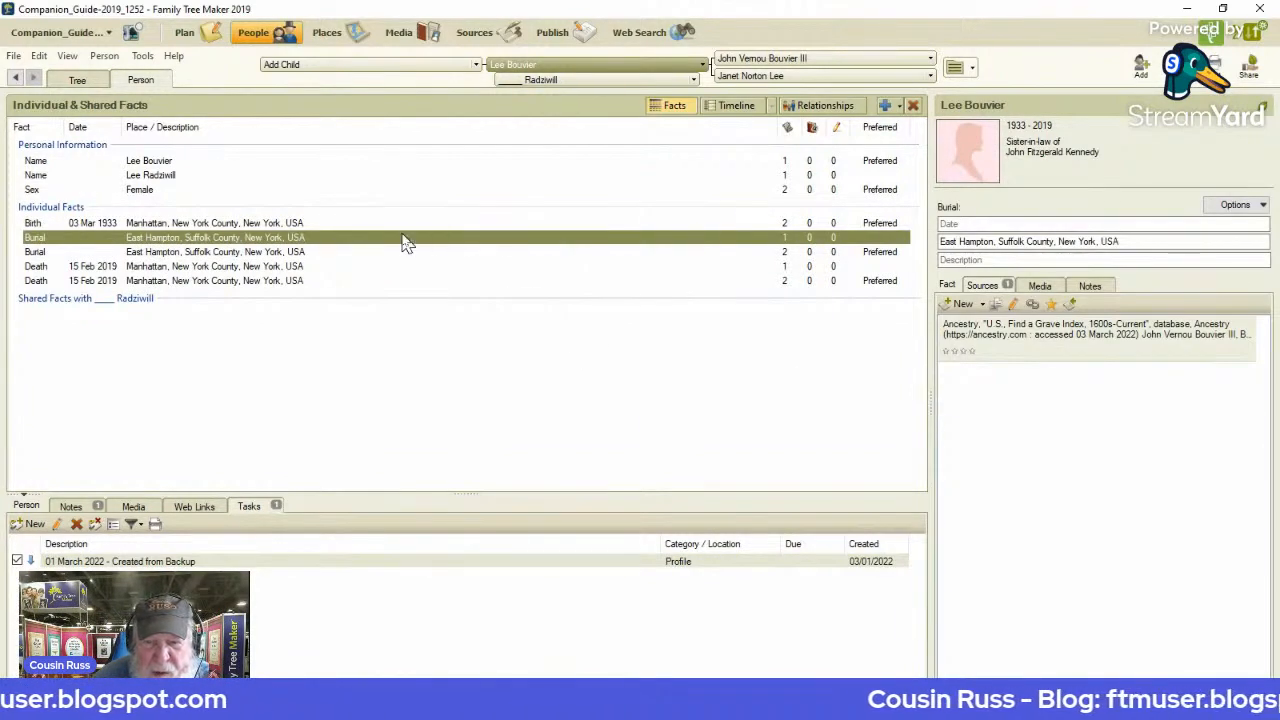
right_click(405, 241)
click(441, 354)
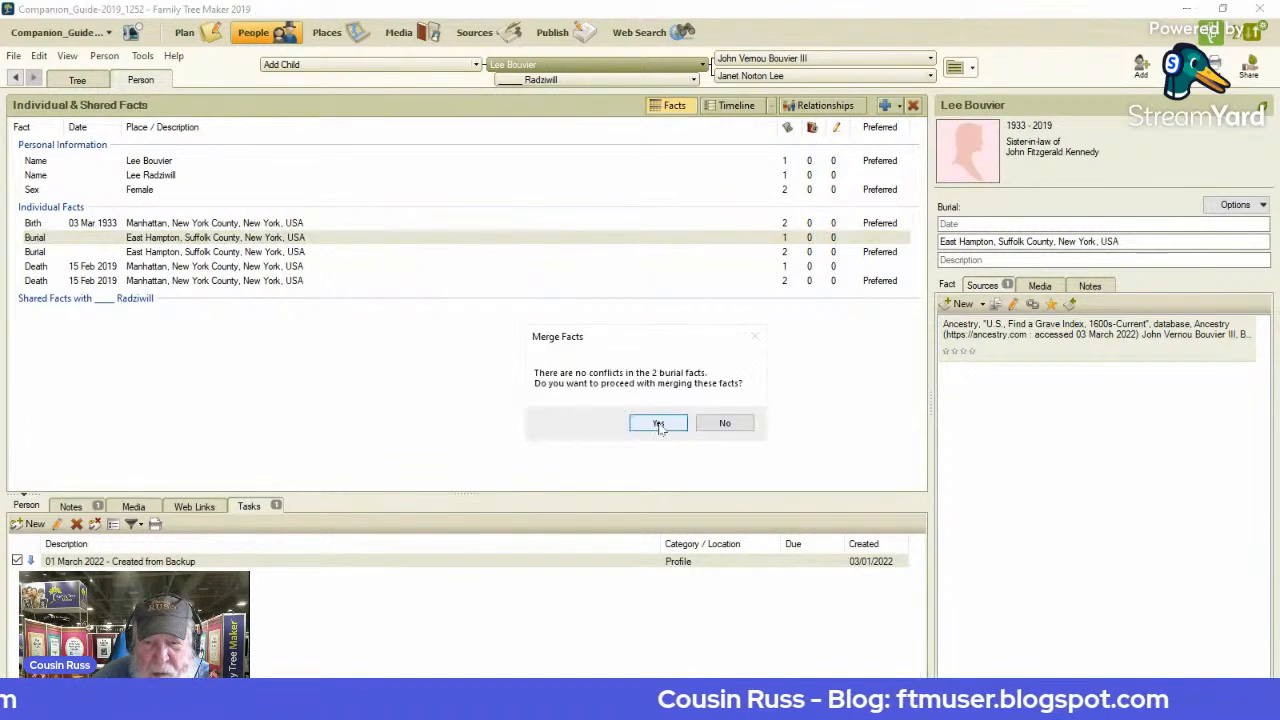
click(658, 423)
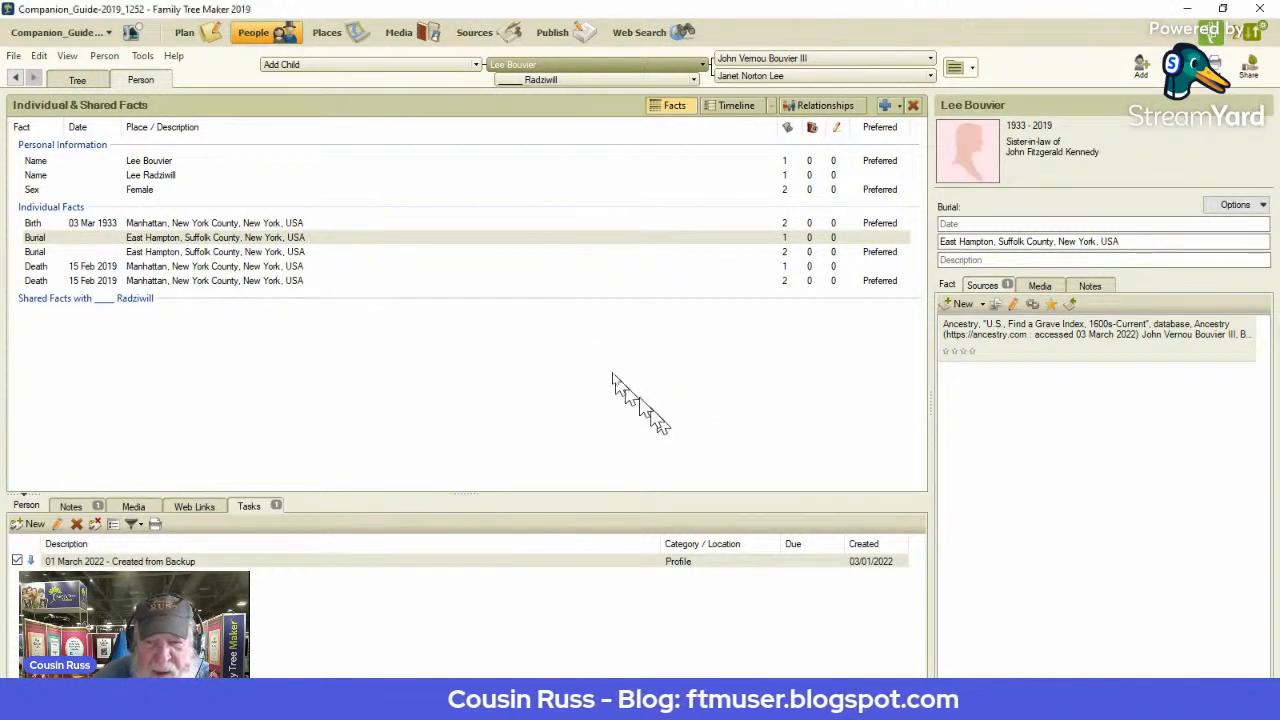
Merge Lee Bouvier's two duplicate 15 Feb 2019 death facts.
right_click(462, 256)
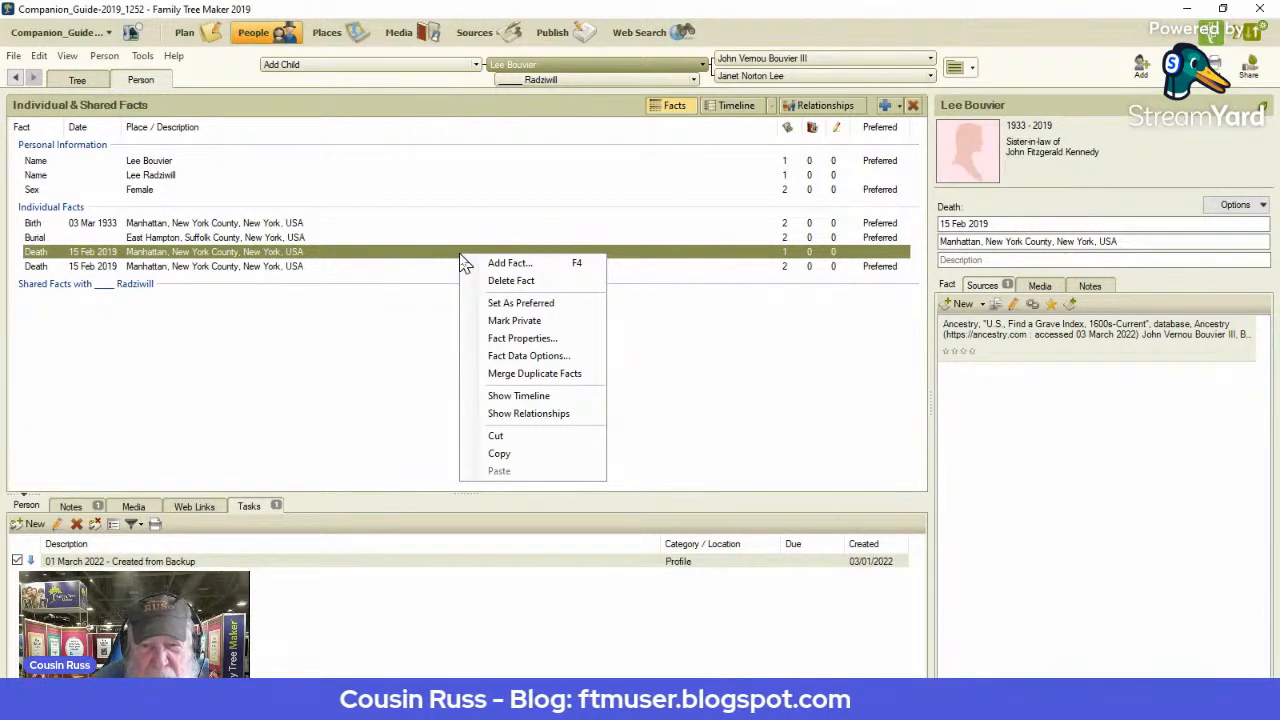
click(510, 376)
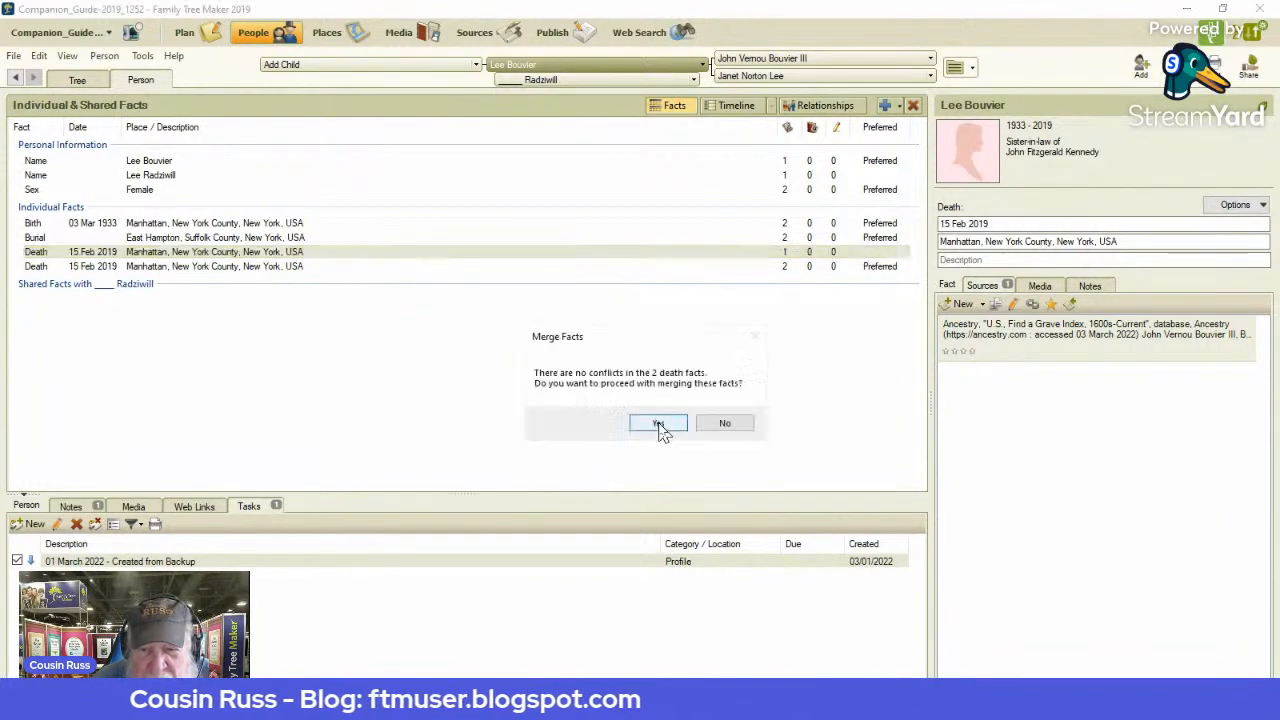
click(663, 428)
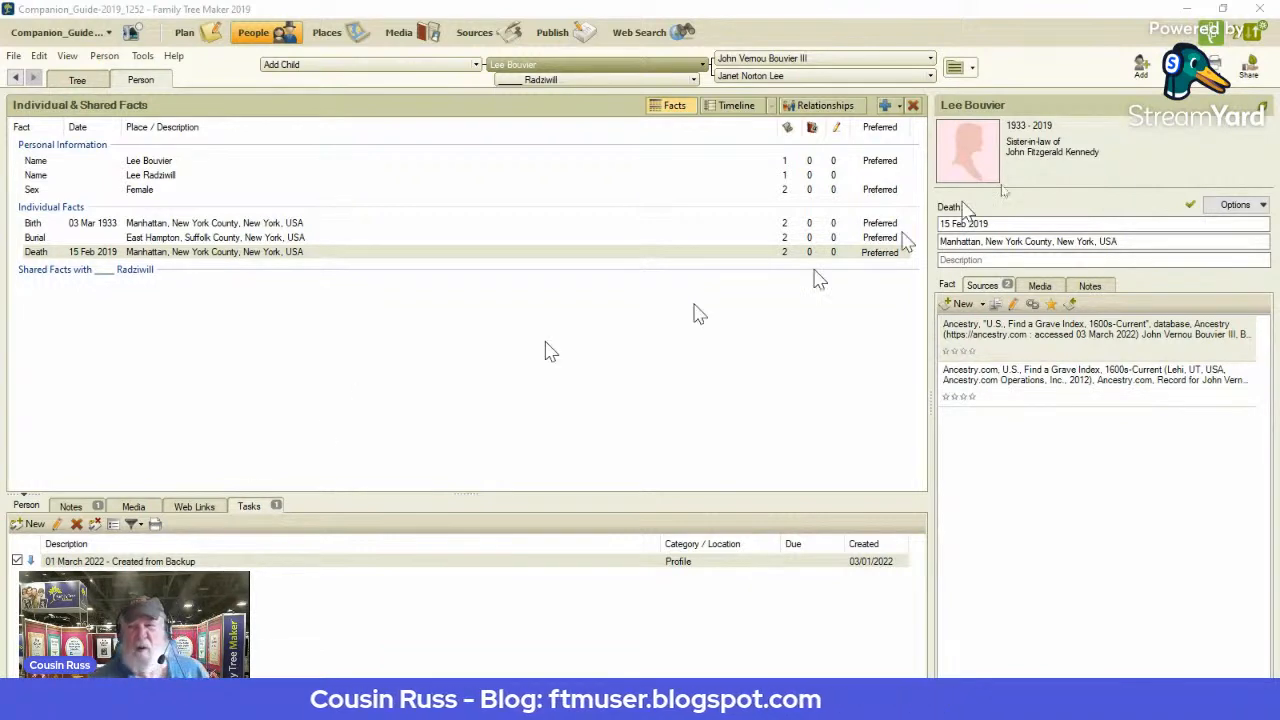
click(1190, 12)
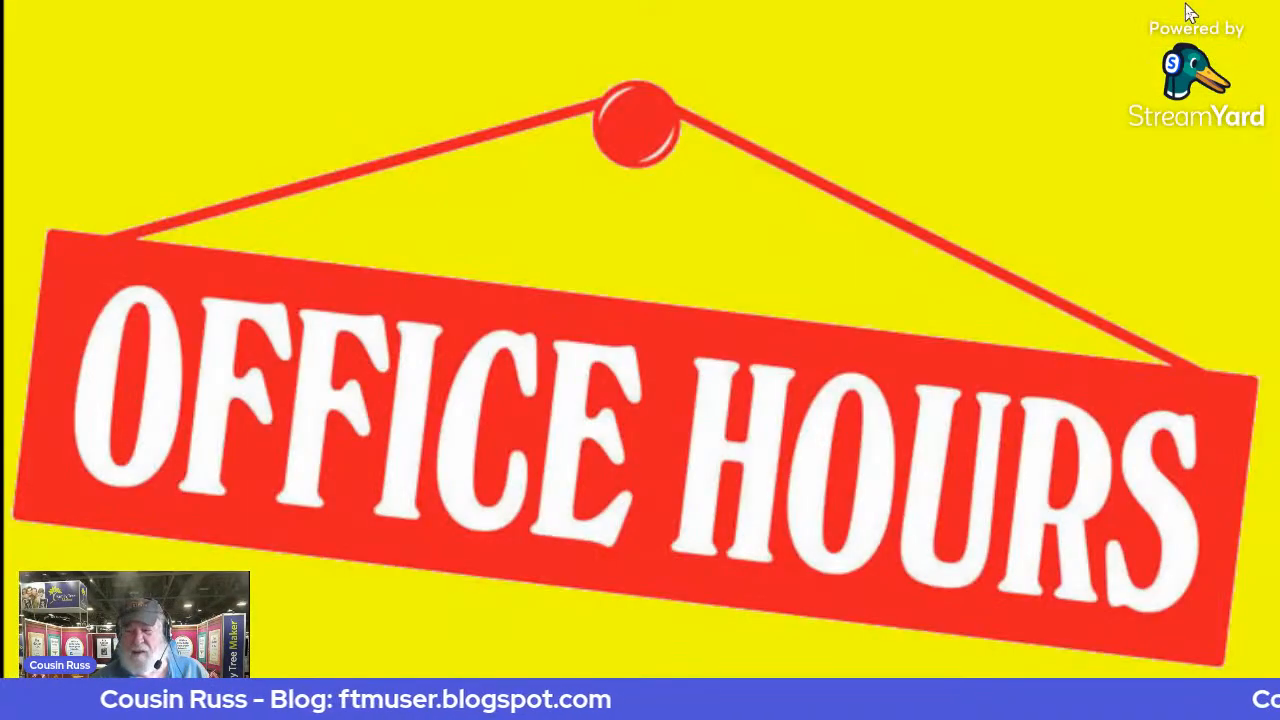
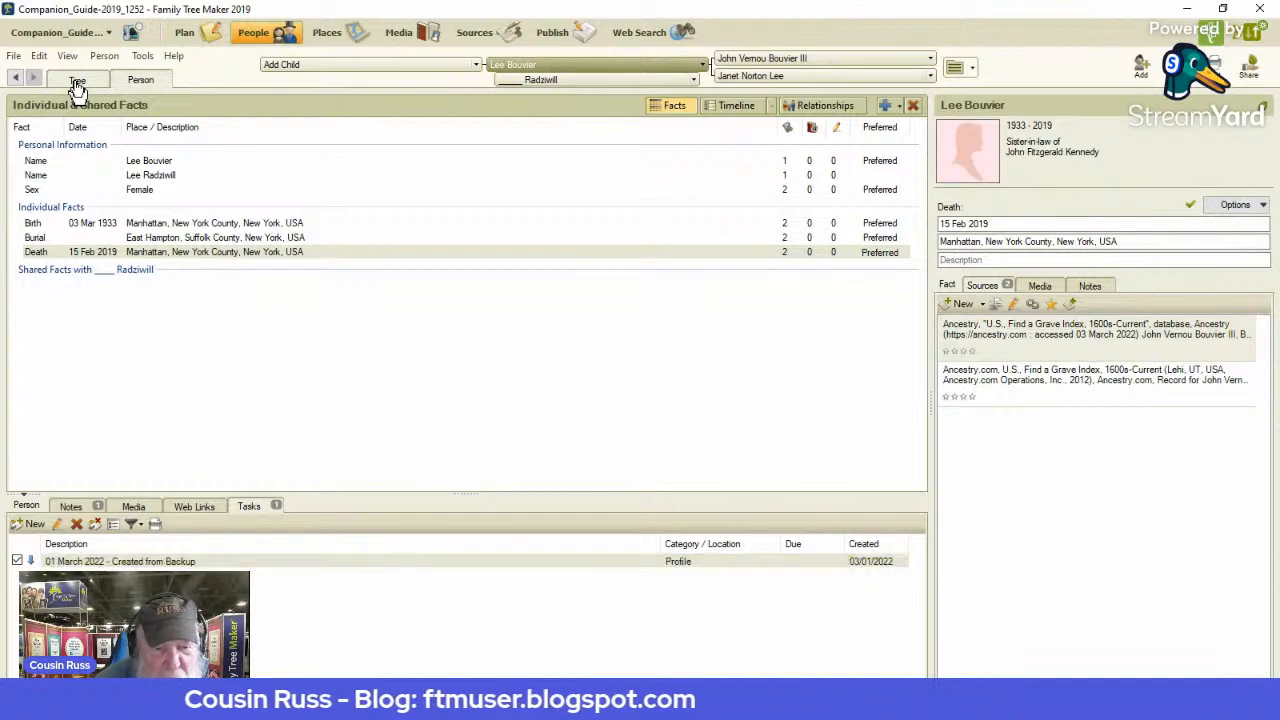
Look through the family tree's people index for relatives whose given name is recorded as Living, including the Kennedy and Shriver entries.
click(77, 84)
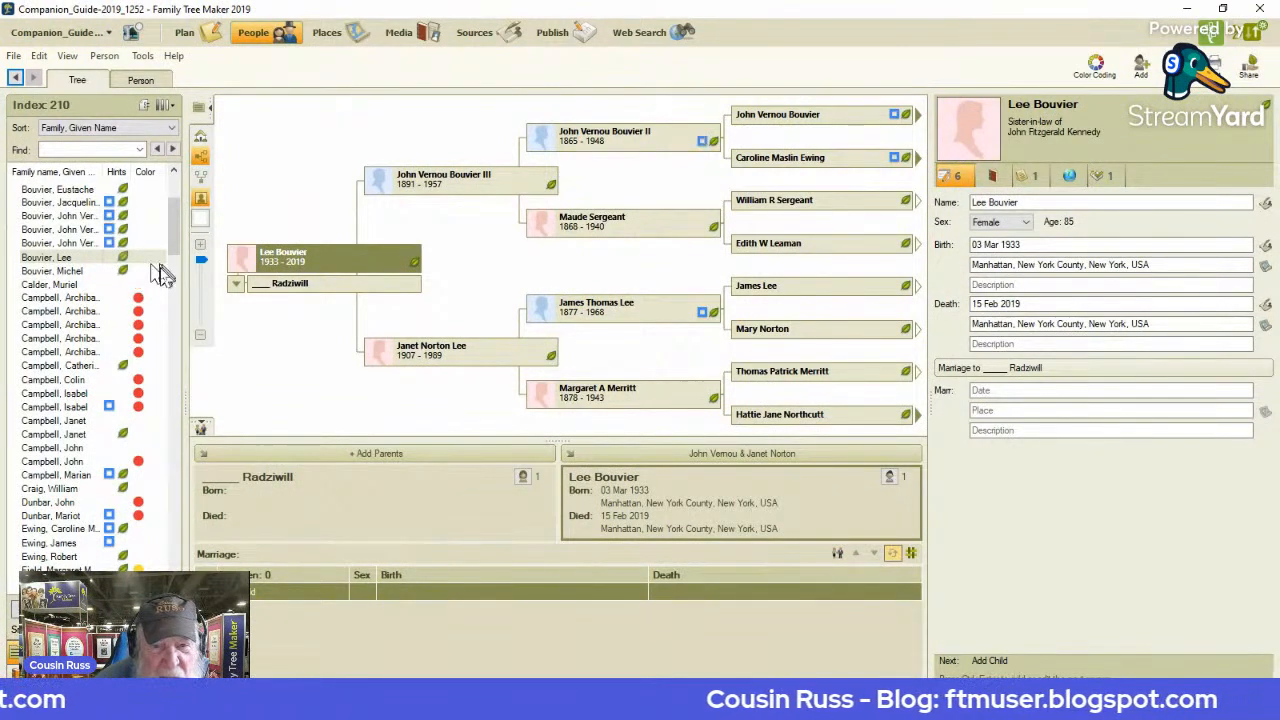
drag(170, 260, 155, 420)
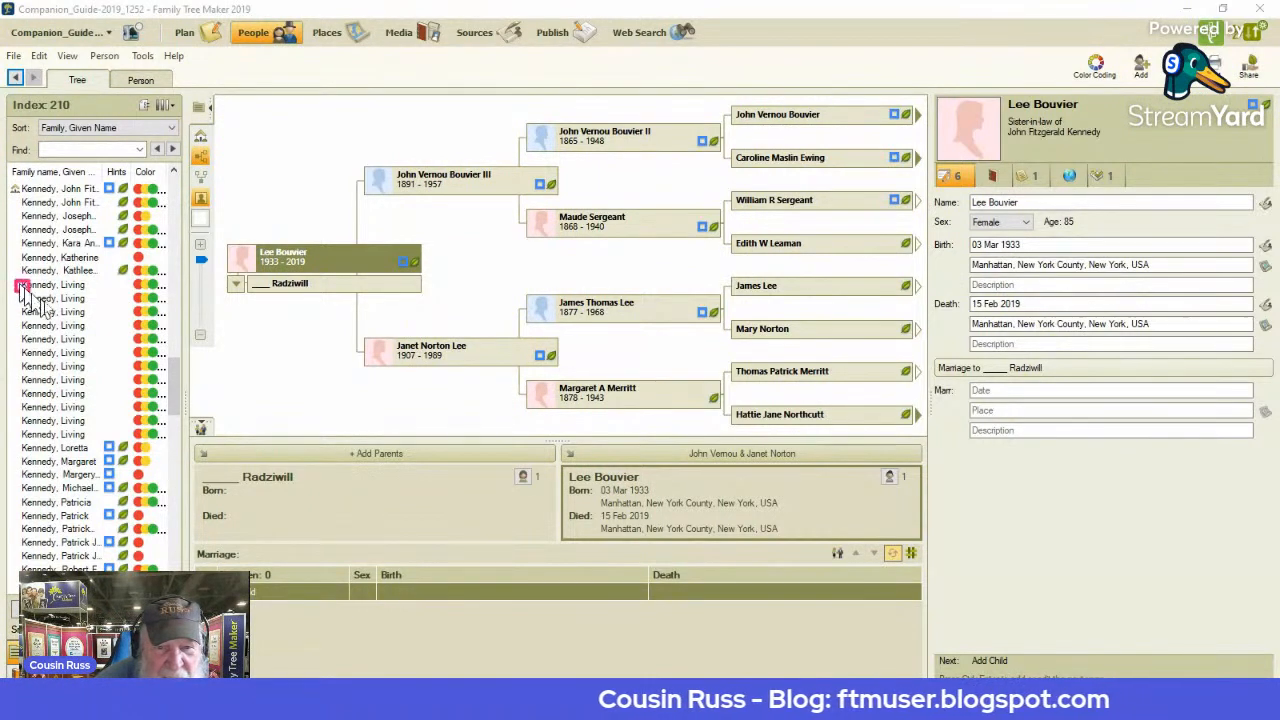
mouse_move(22, 290)
mouse_down()
mouse_move(118, 378)
mouse_move(116, 447)
mouse_up()
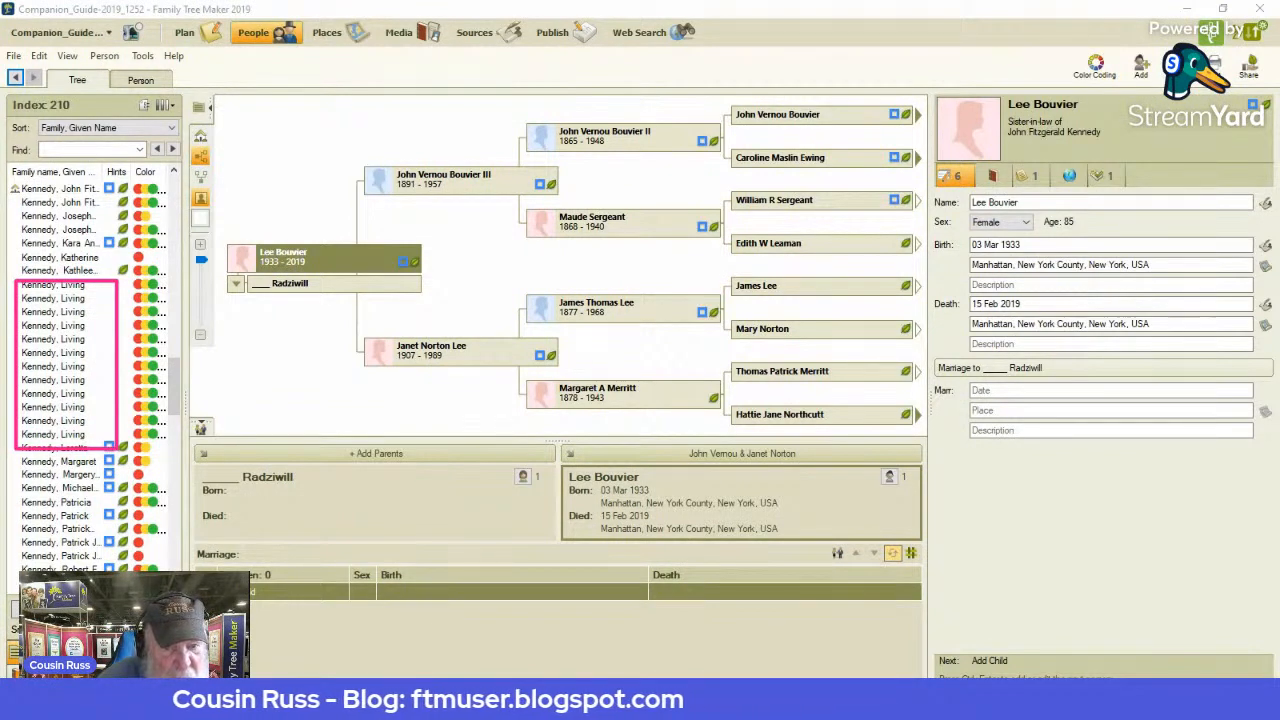
key(Escape)
mouse_move(177, 386)
mouse_down()
mouse_move(194, 329)
mouse_move(195, 212)
mouse_up()
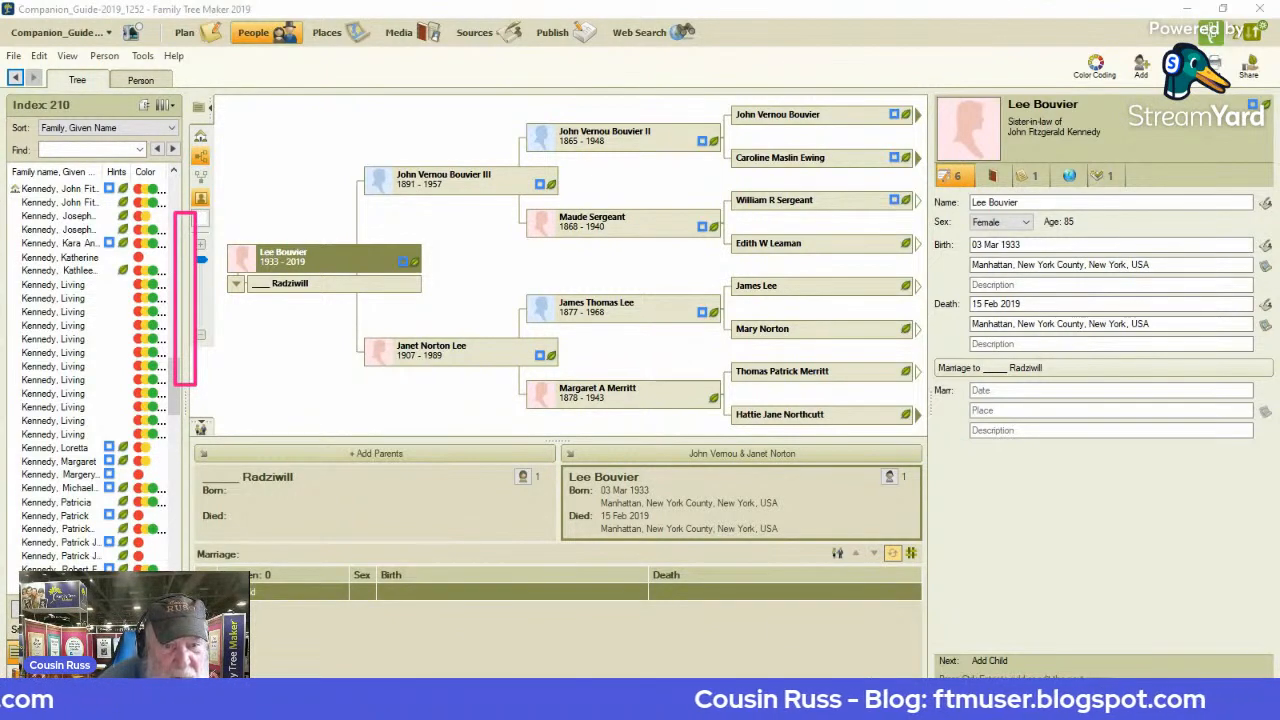
key(Escape)
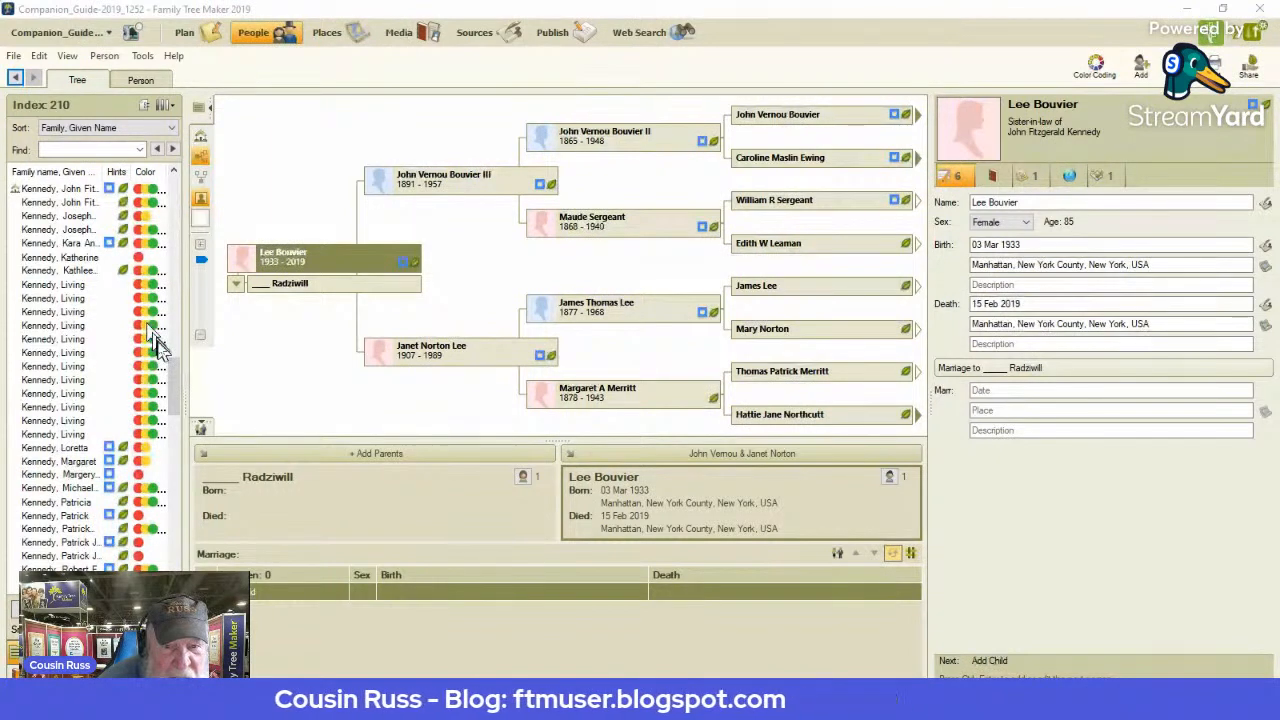
drag(174, 384, 176, 187)
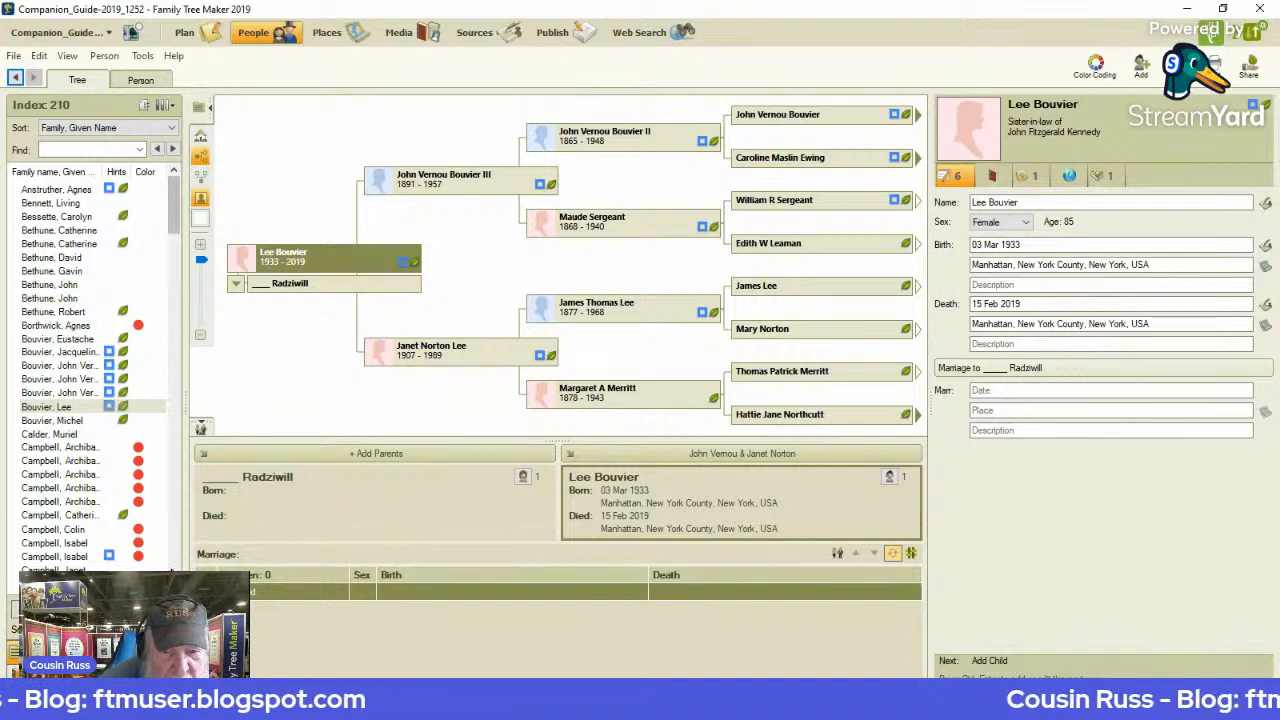
scroll(95, 380, down, 10)
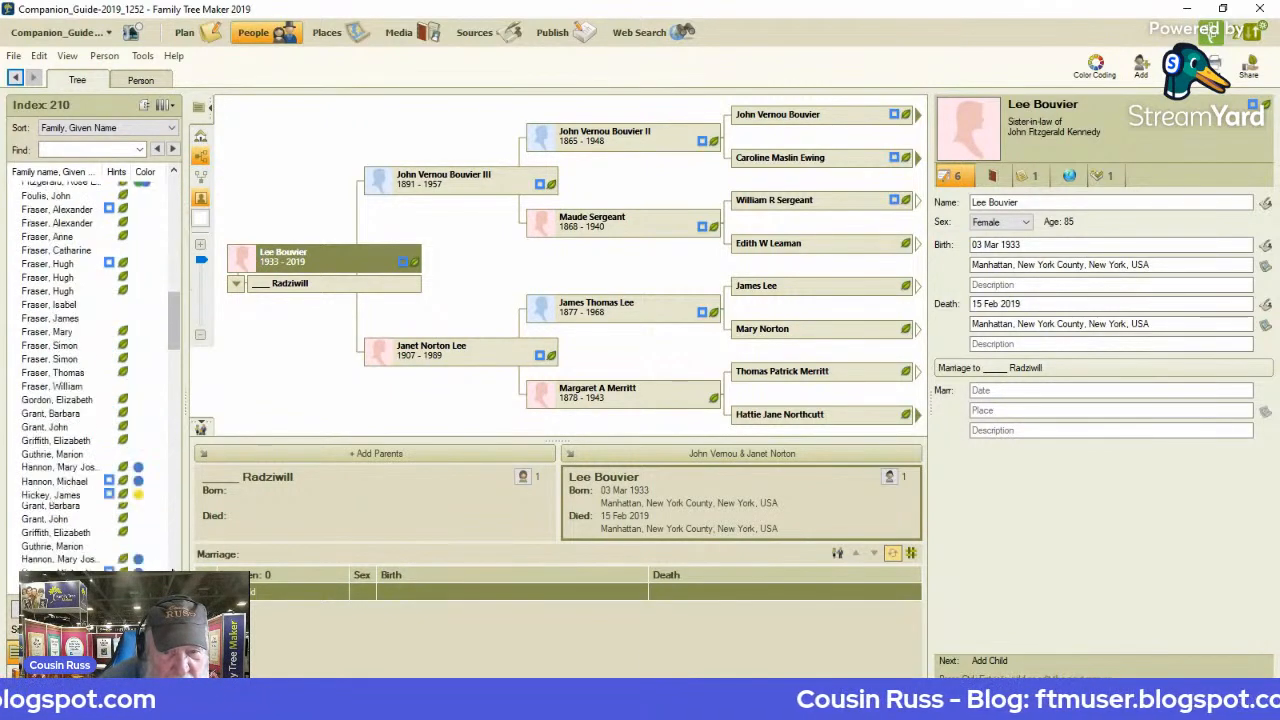
scroll(95, 370, down, 15)
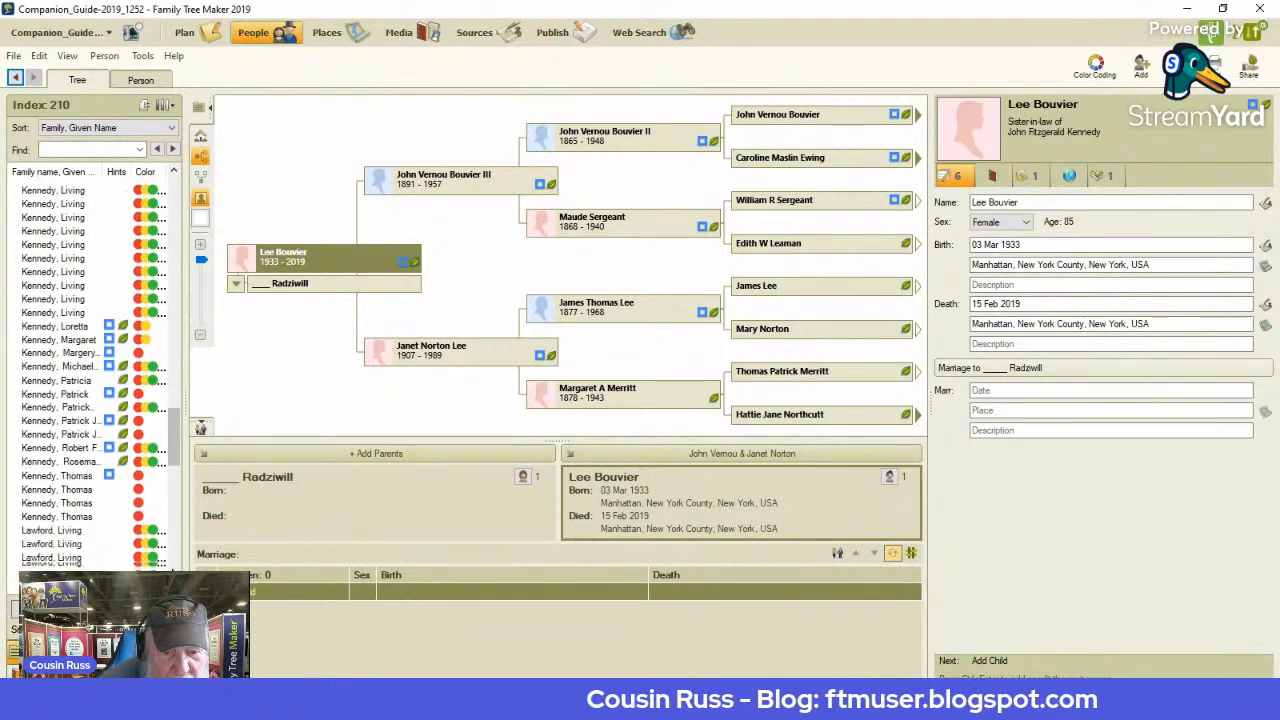
scroll(95, 370, down, 6)
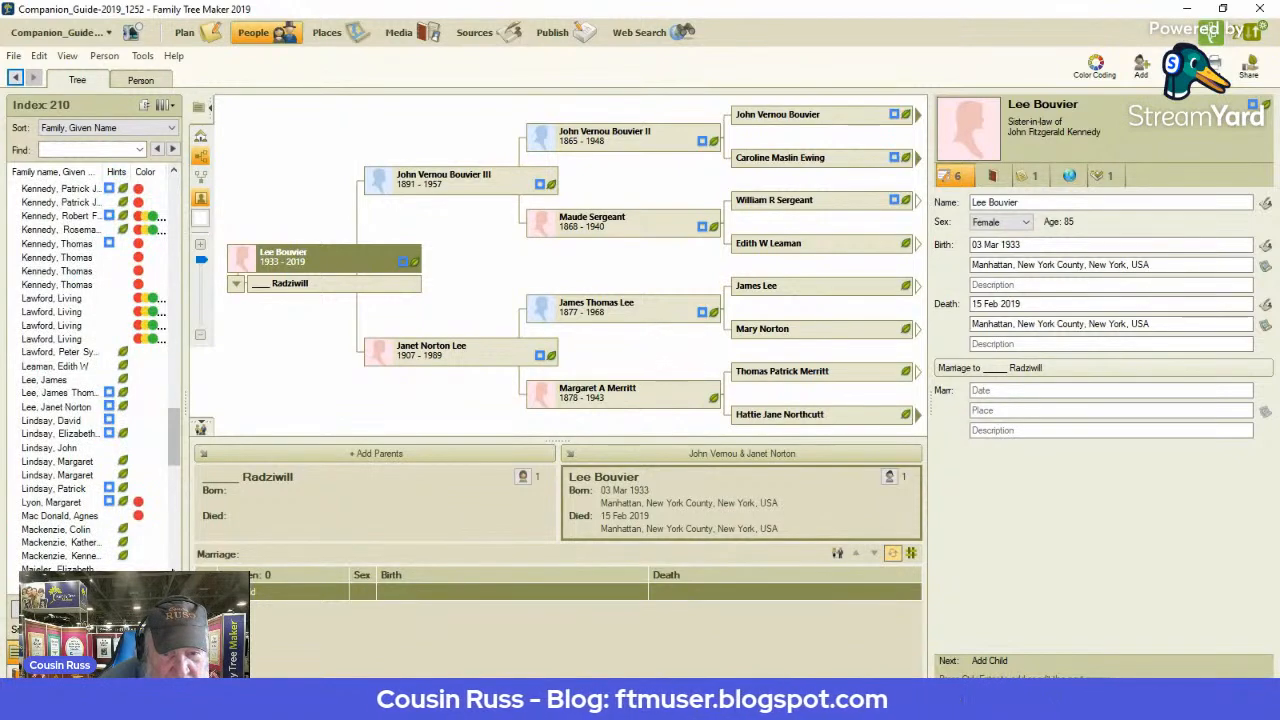
scroll(55, 370, down, 10)
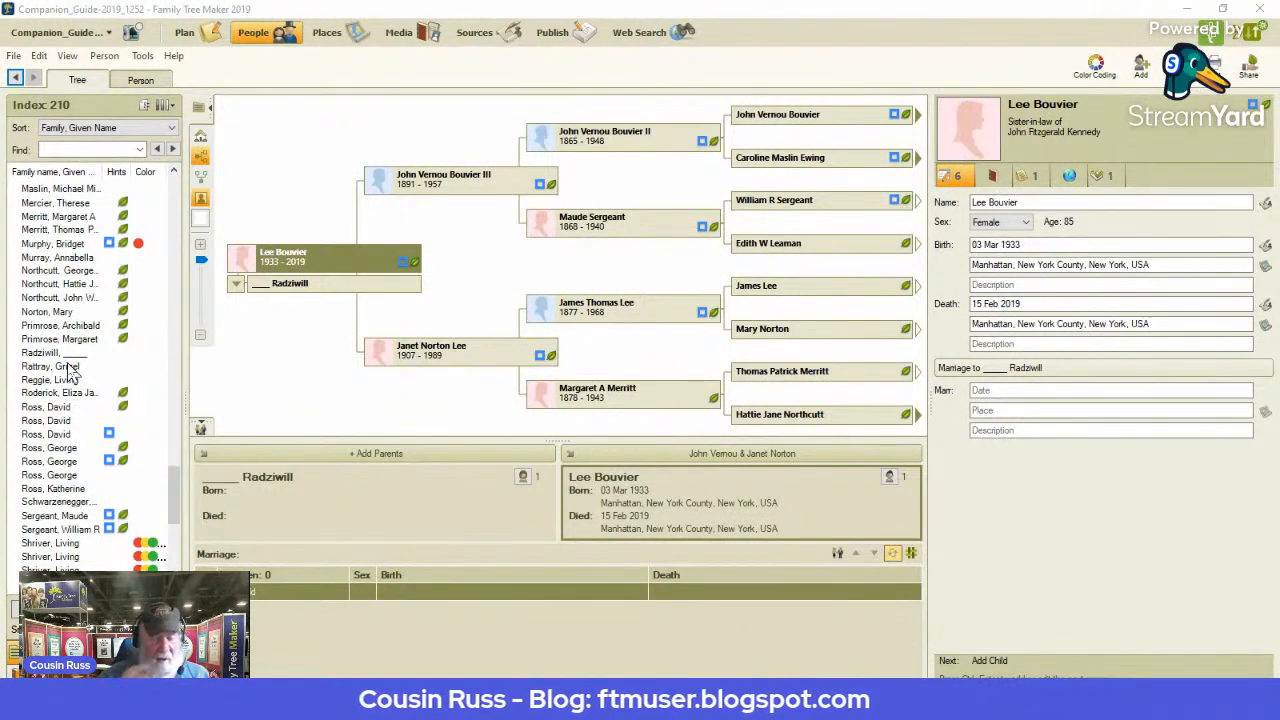
Go to the first Living Shriver's person record, the niece married to Living Schwarzenegger, and replace her given name with the placeholder _____.
click(62, 545)
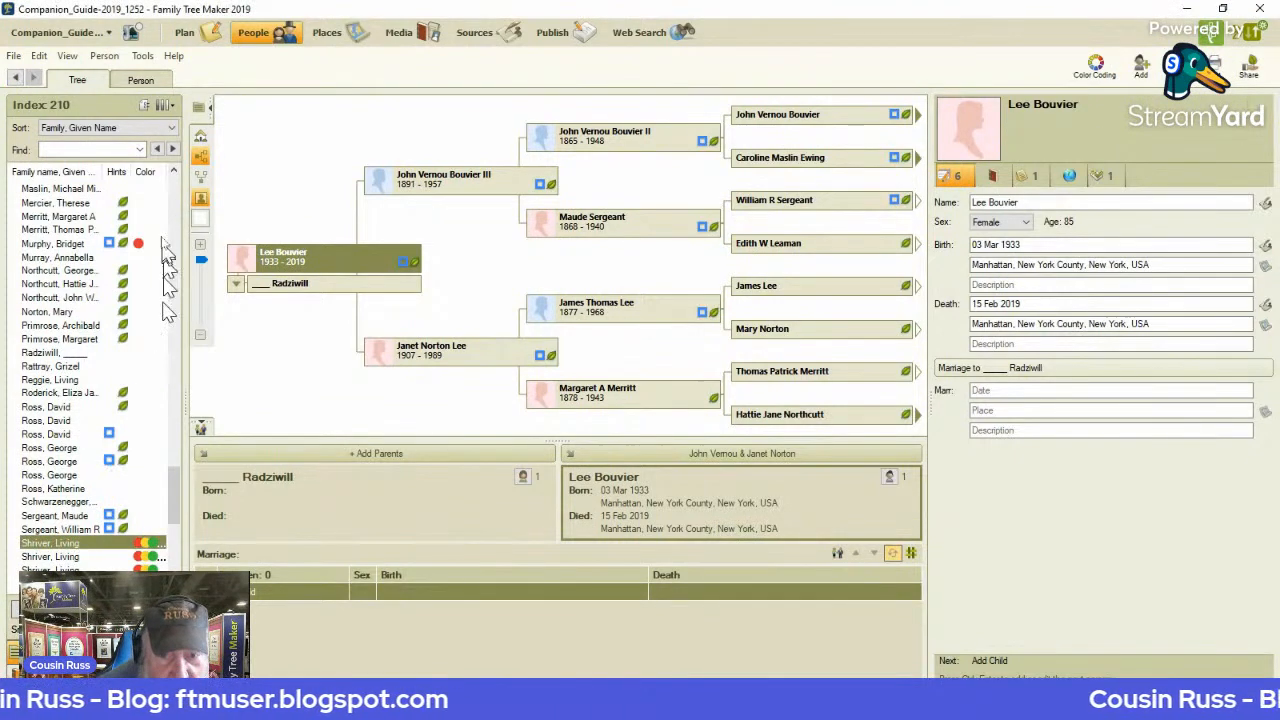
click(140, 81)
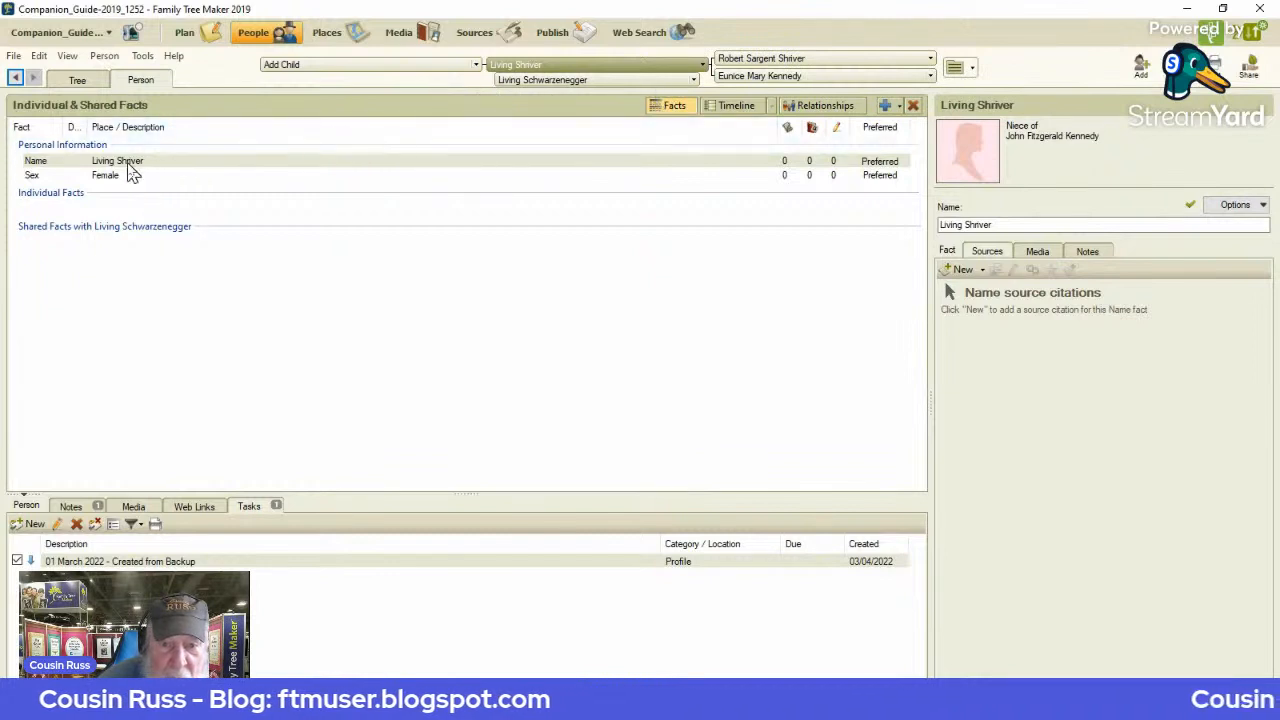
double_click(966, 224)
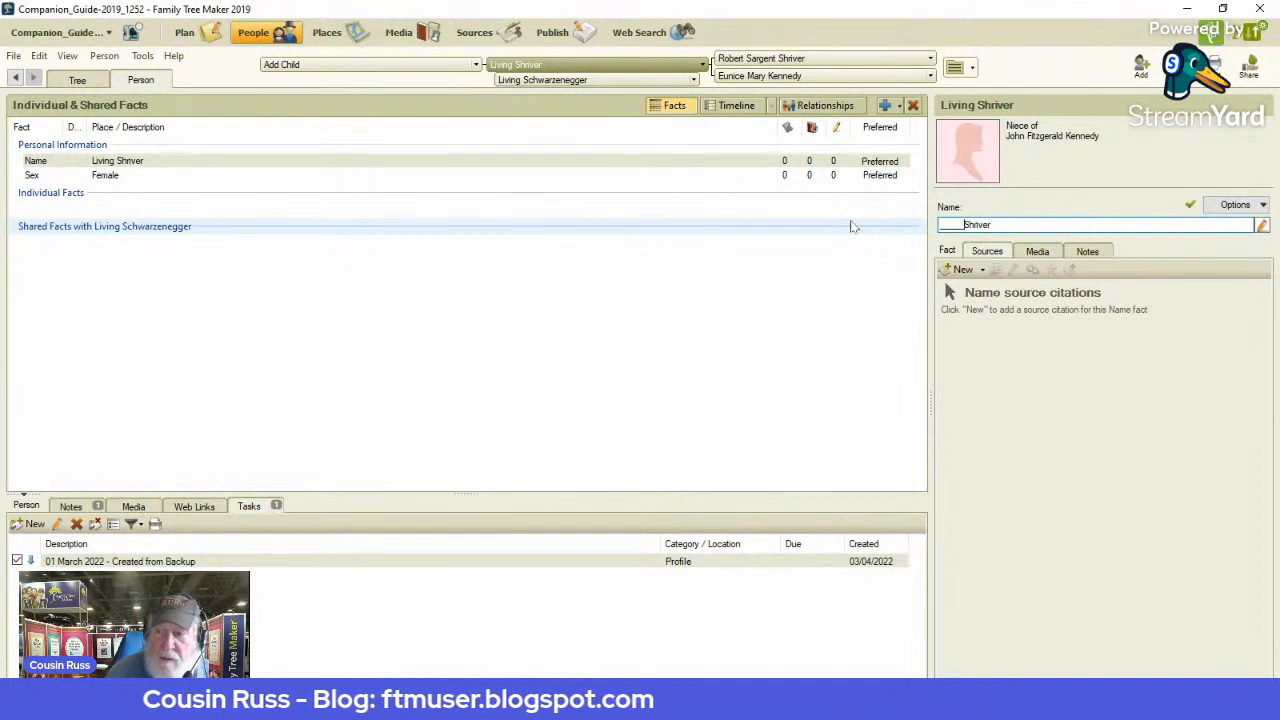
key(Return)
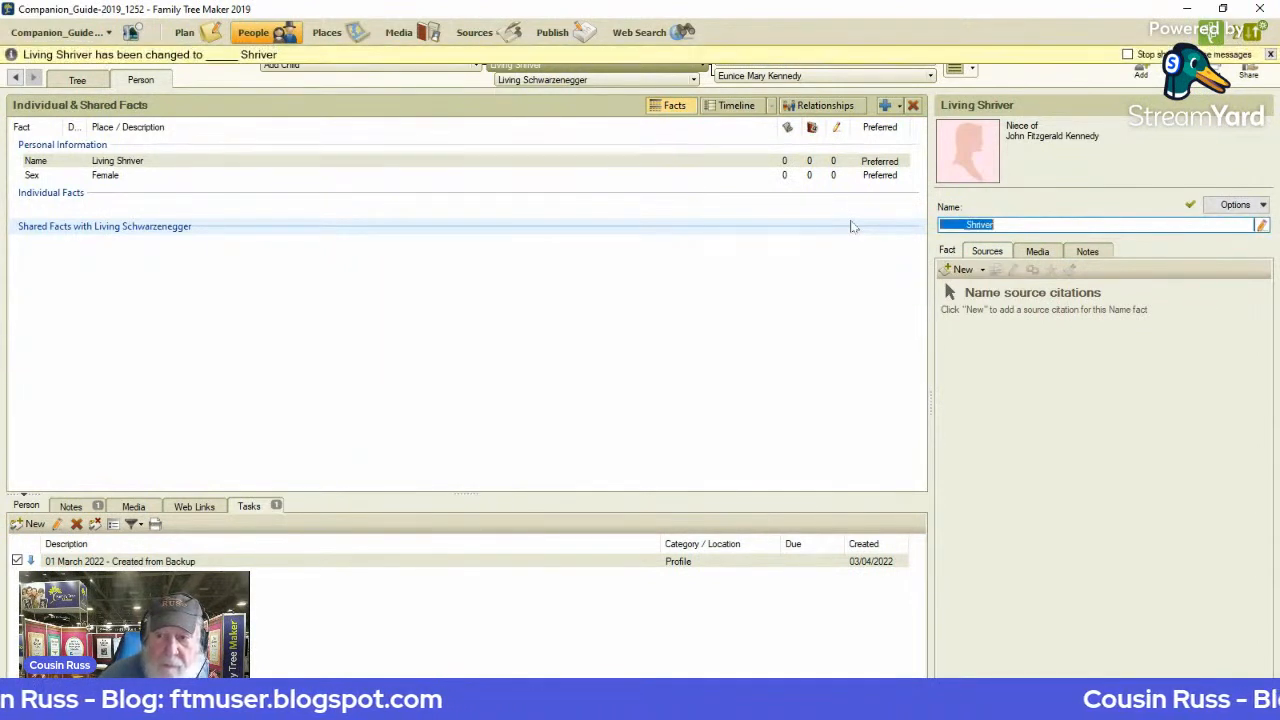
Return to the tree view, rename the first Living Shriver nephew as _____ Shriver, and copy the underscore placeholder for reuse.
click(75, 80)
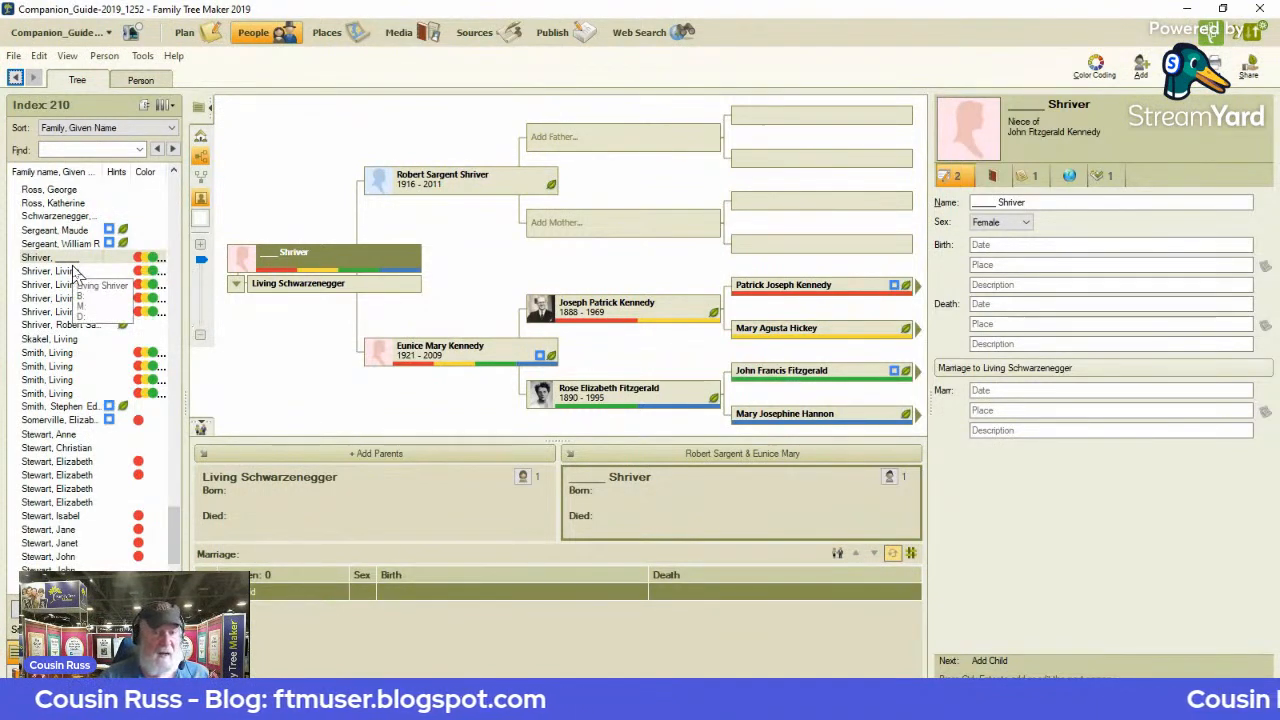
click(86, 271)
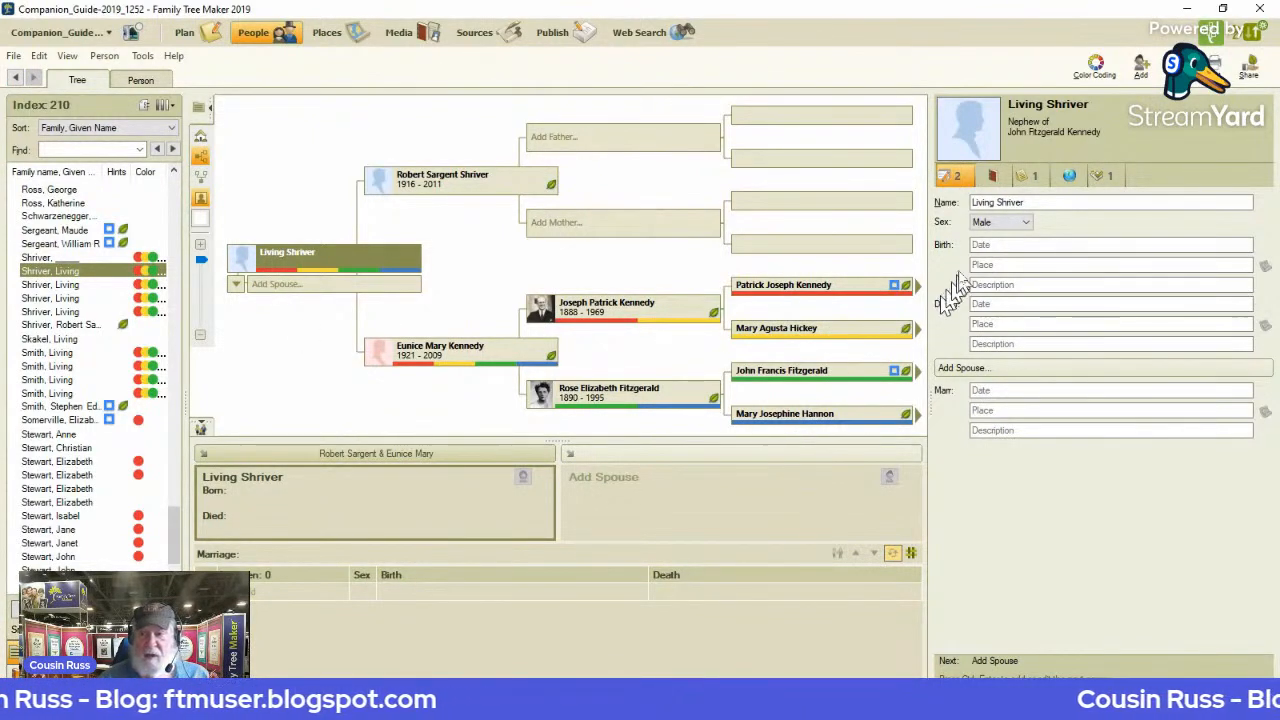
click(999, 204)
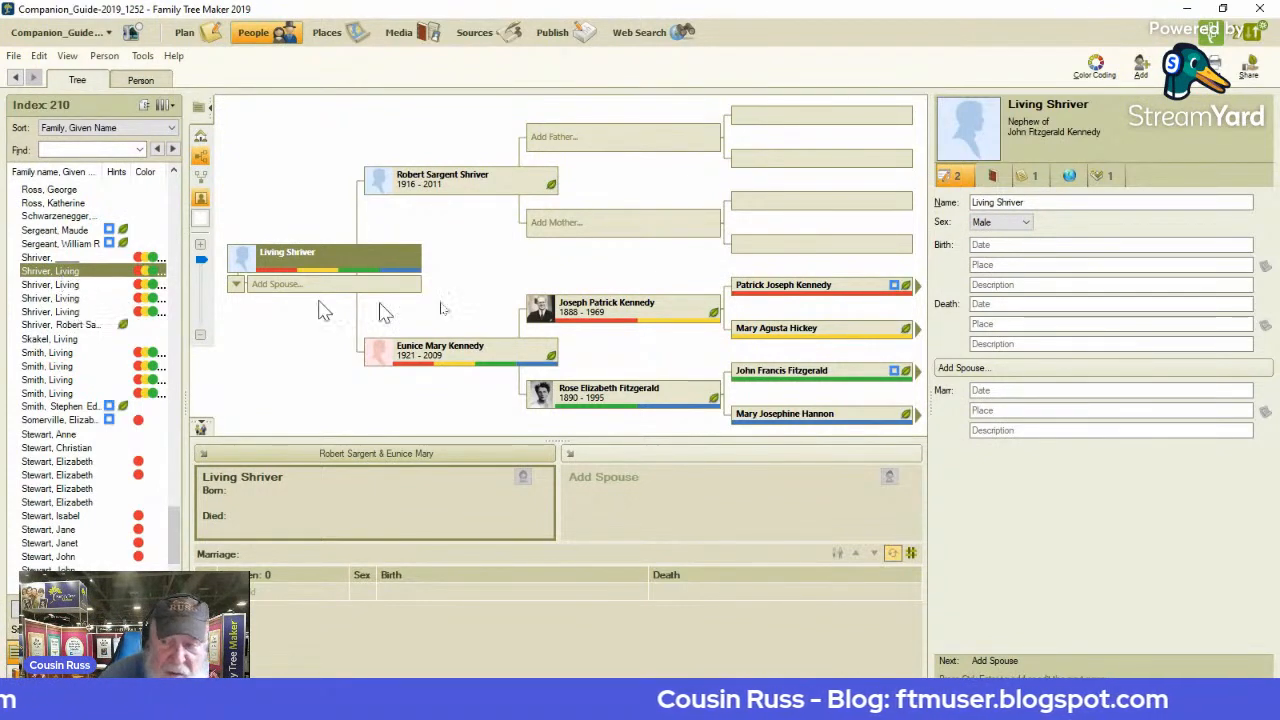
double_click(985, 202)
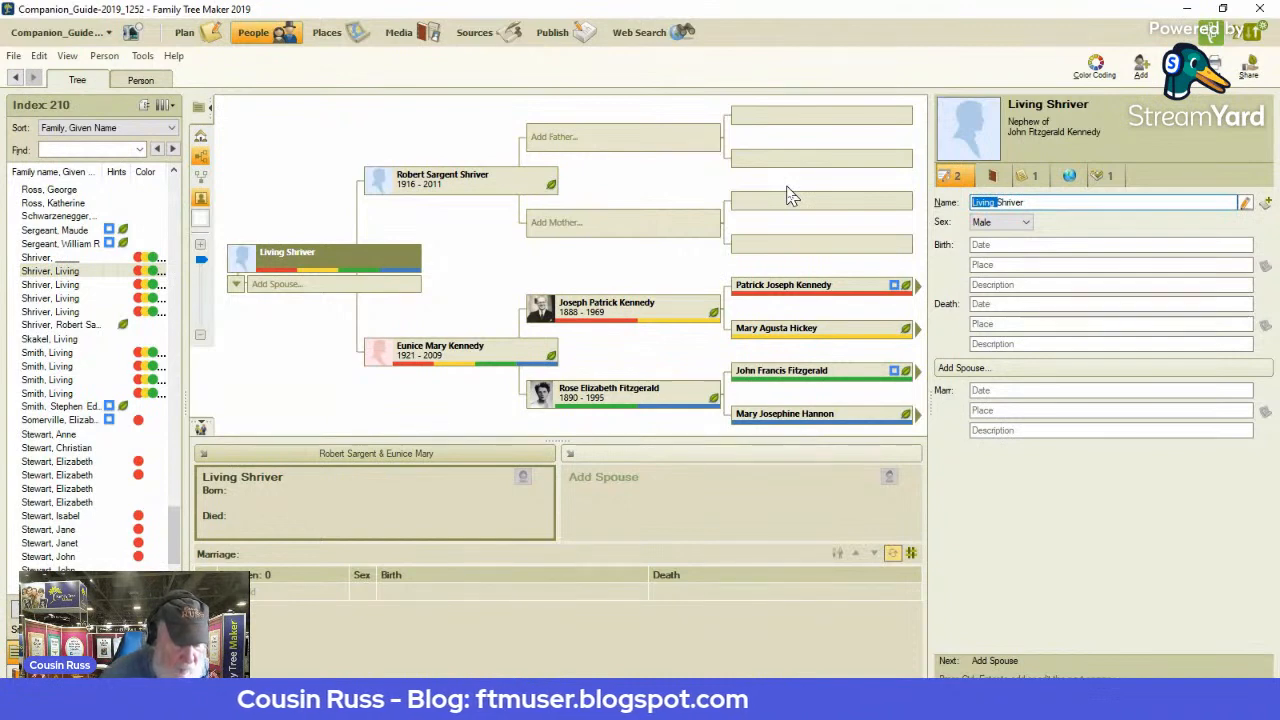
key(Delete)
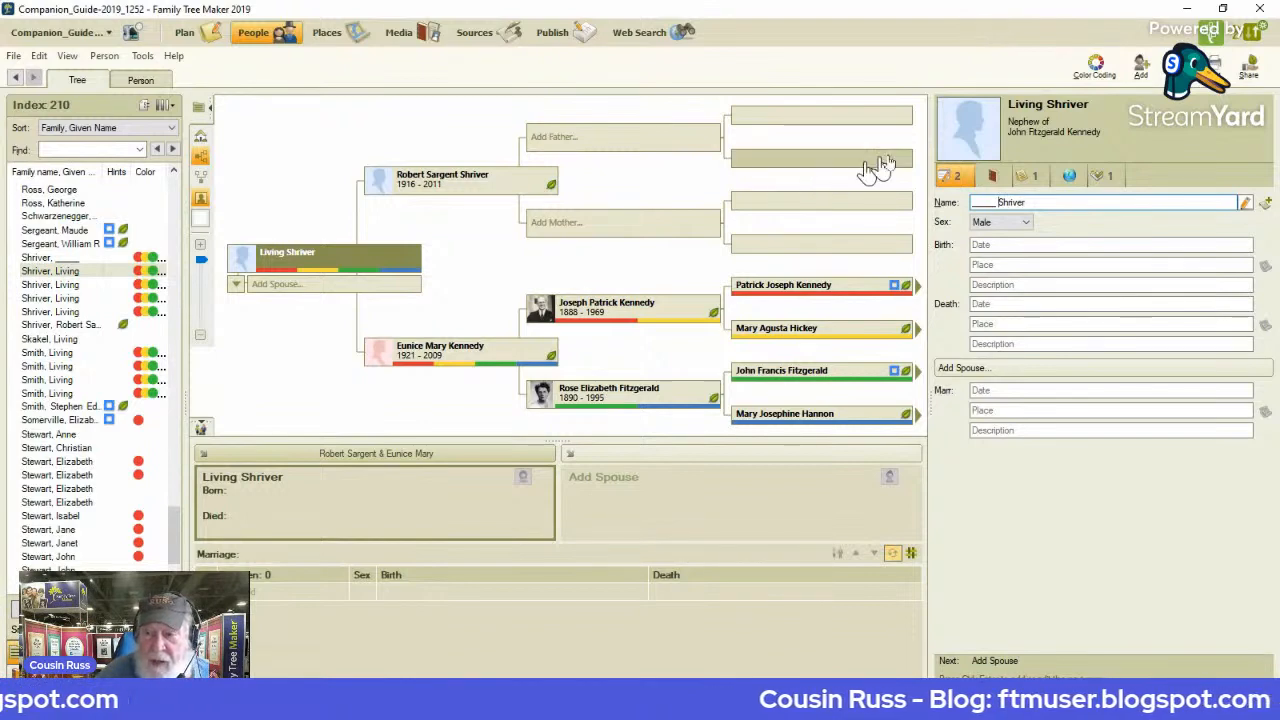
drag(1003, 200, 917, 192)
key(ctrl+c)
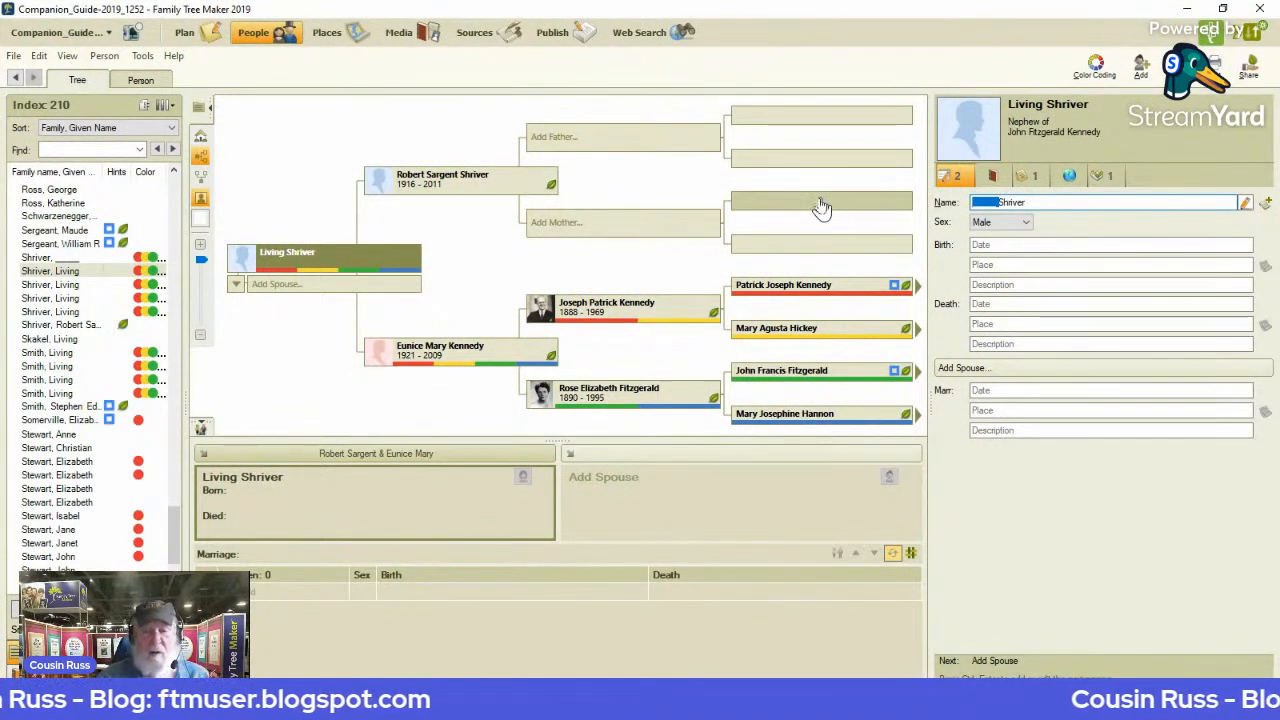
click(1087, 245)
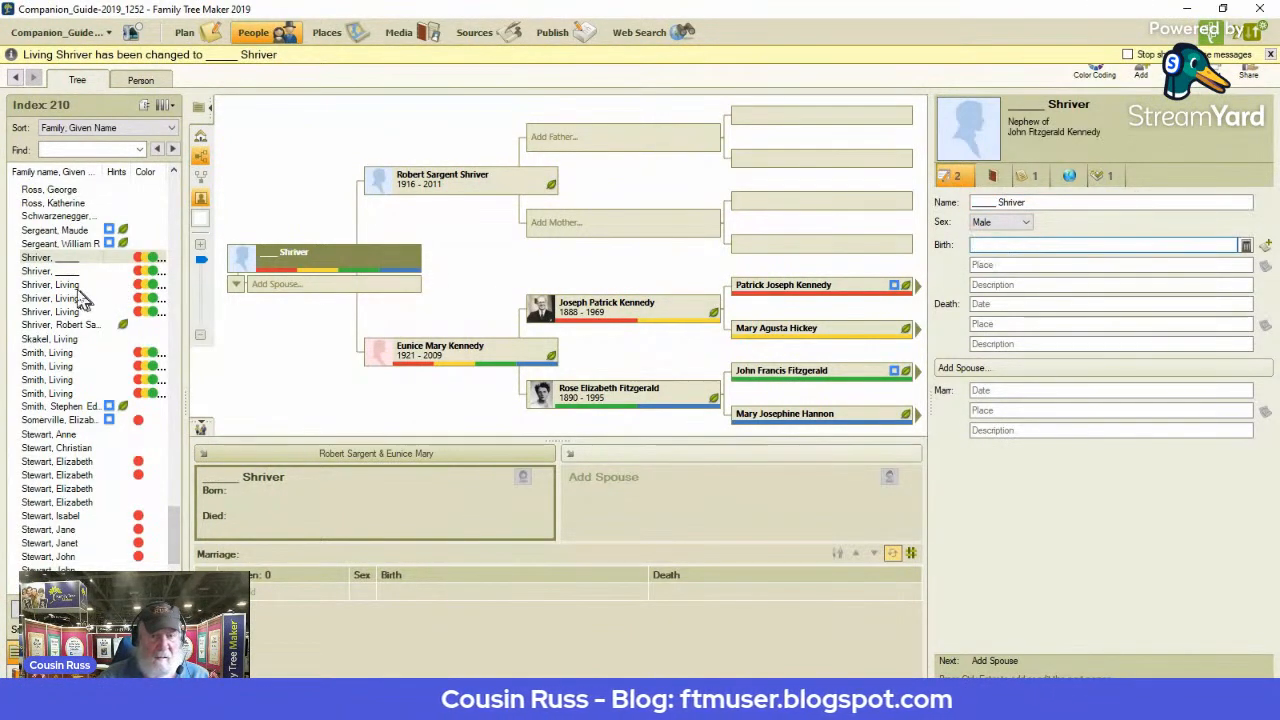
Replace the given name Living with _____ for each of the three remaining Living Shriver nephews in the index.
click(77, 286)
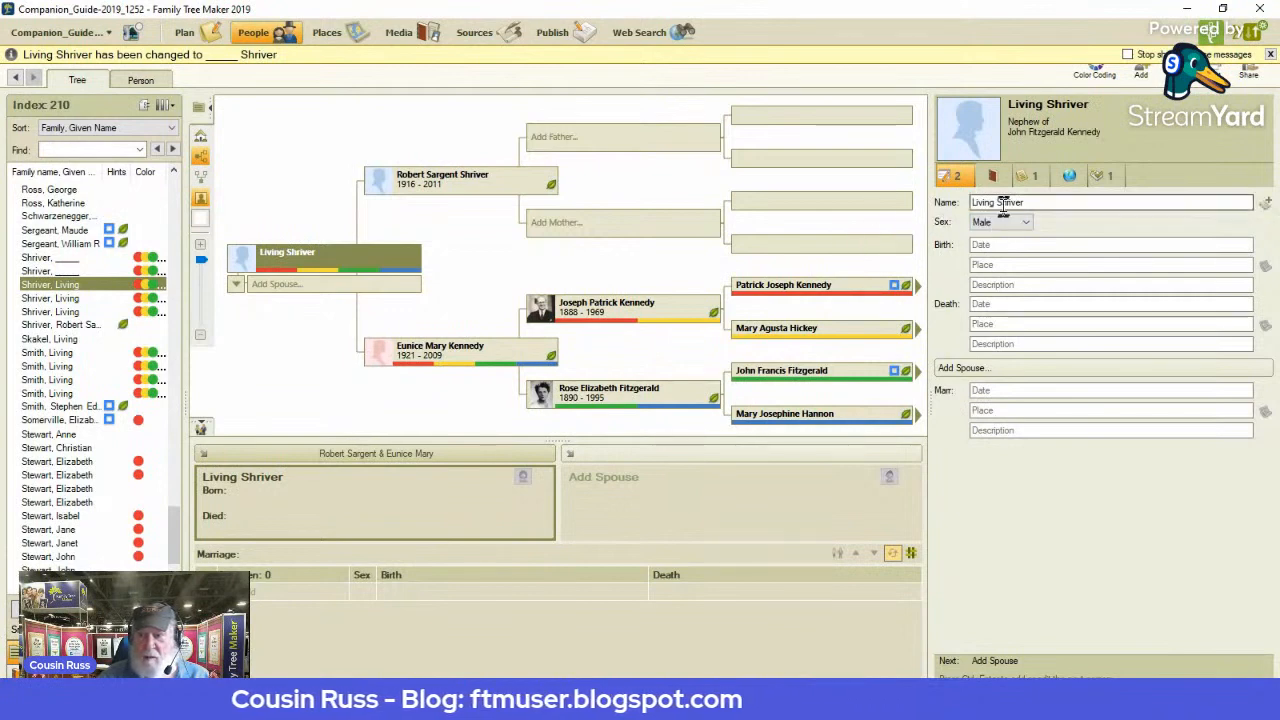
double_click(988, 202)
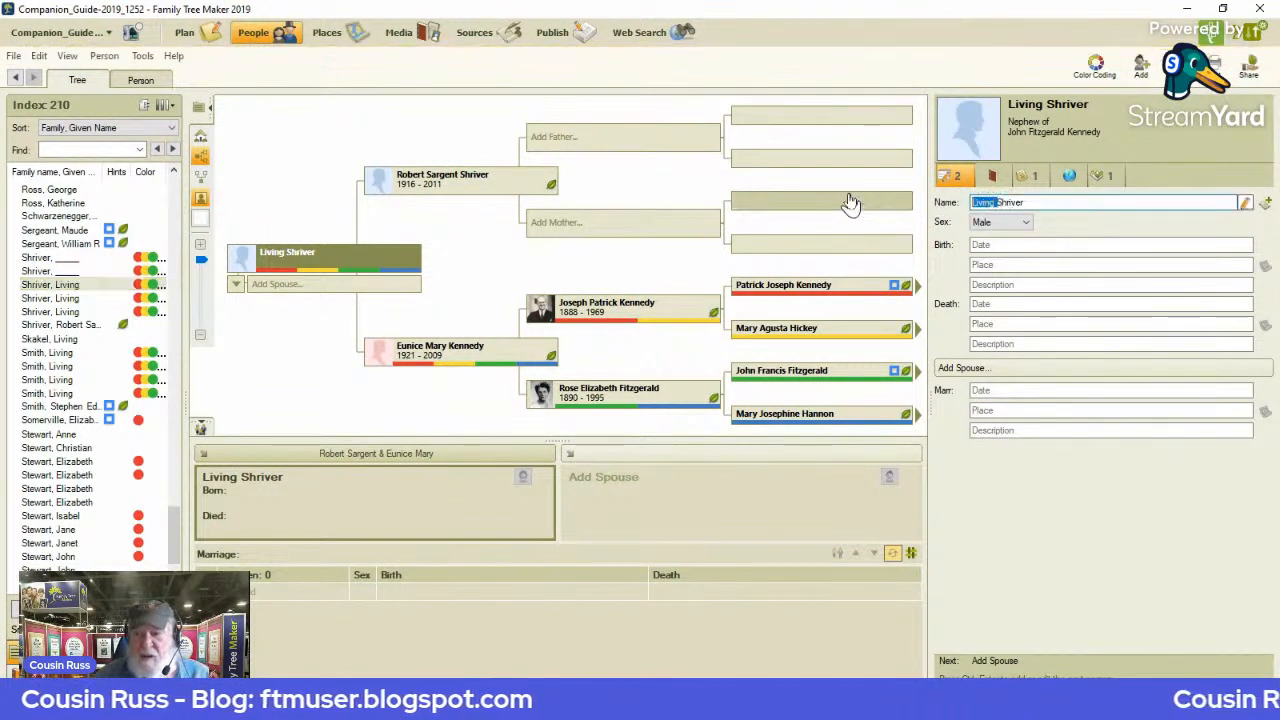
text(_____)
key(Return)
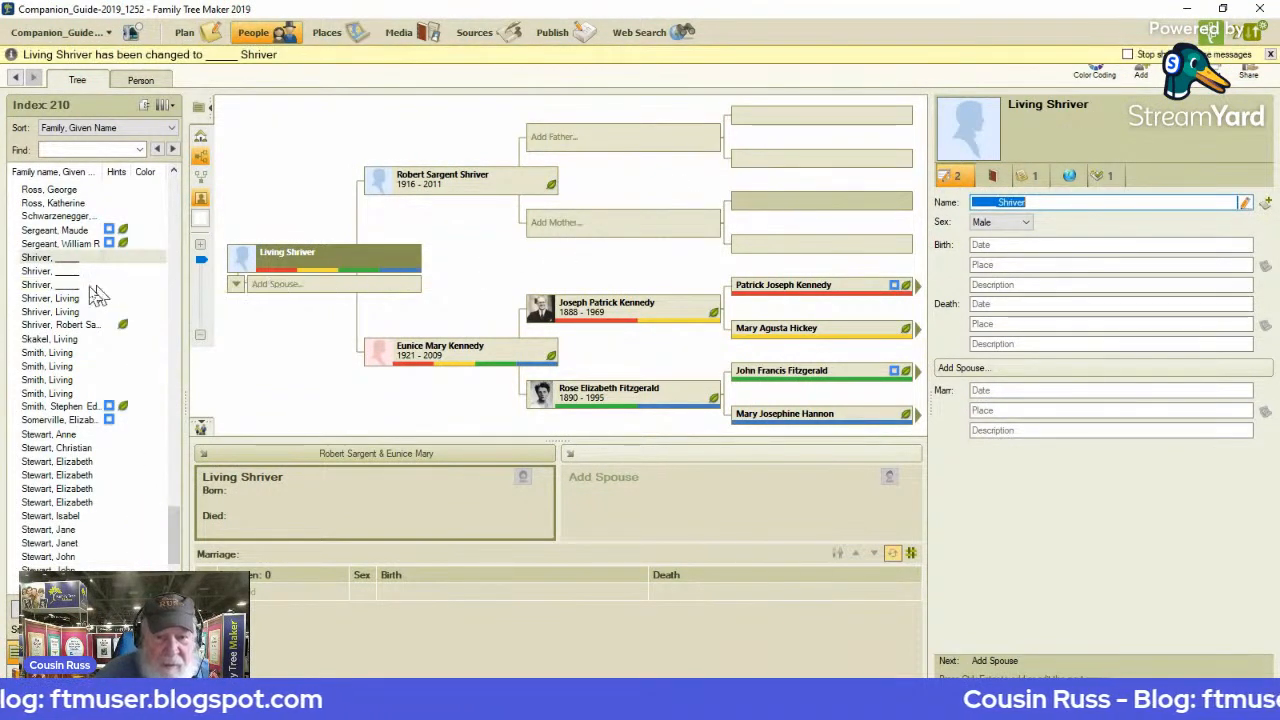
click(89, 300)
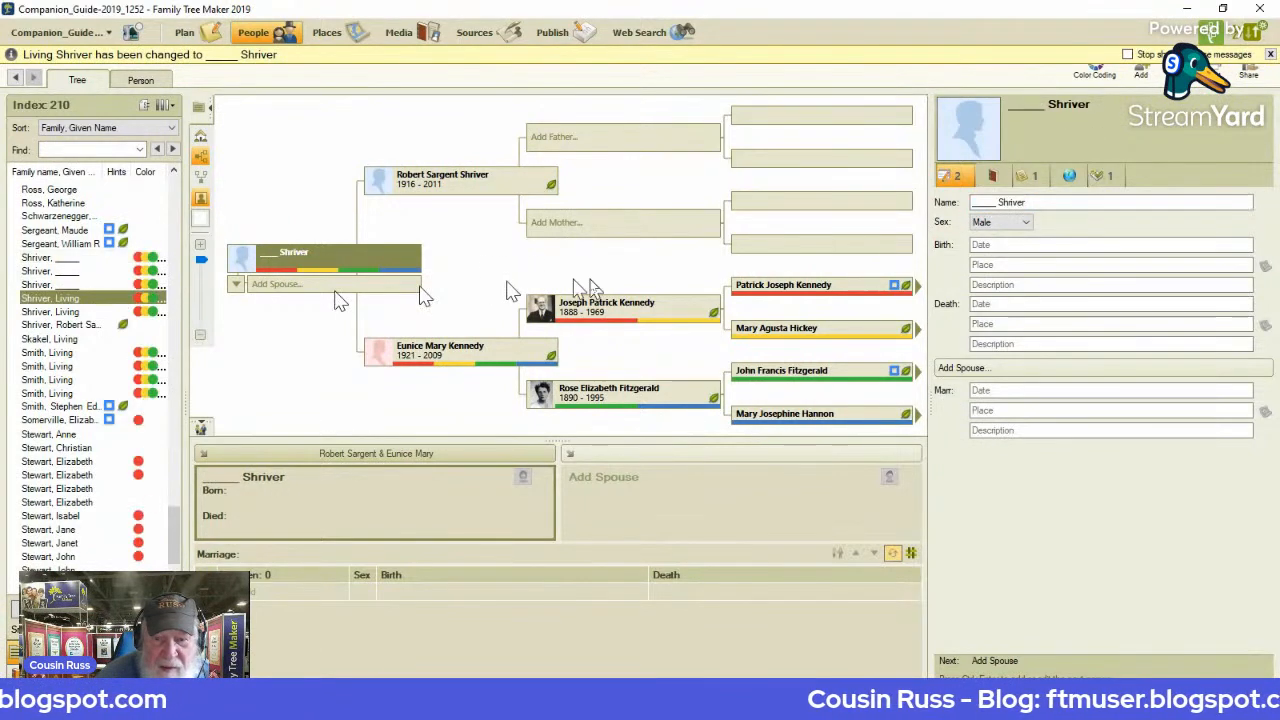
double_click(990, 202)
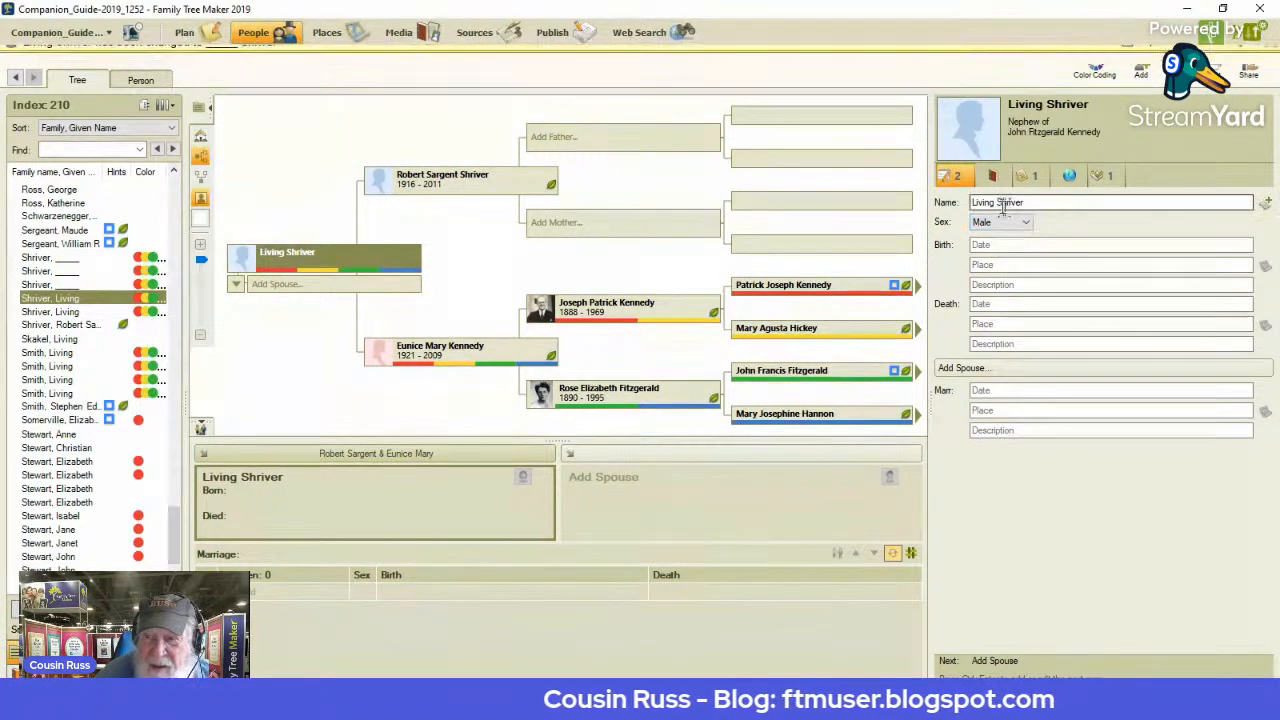
text(_____)
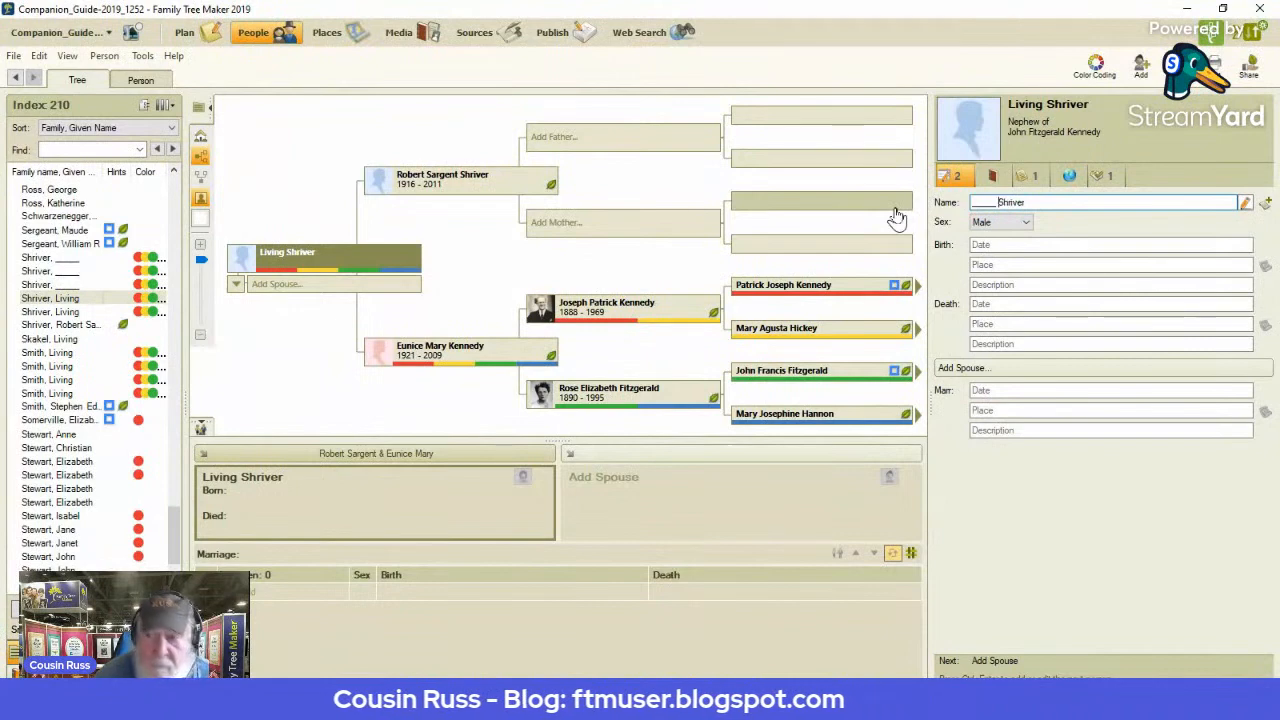
key(Return)
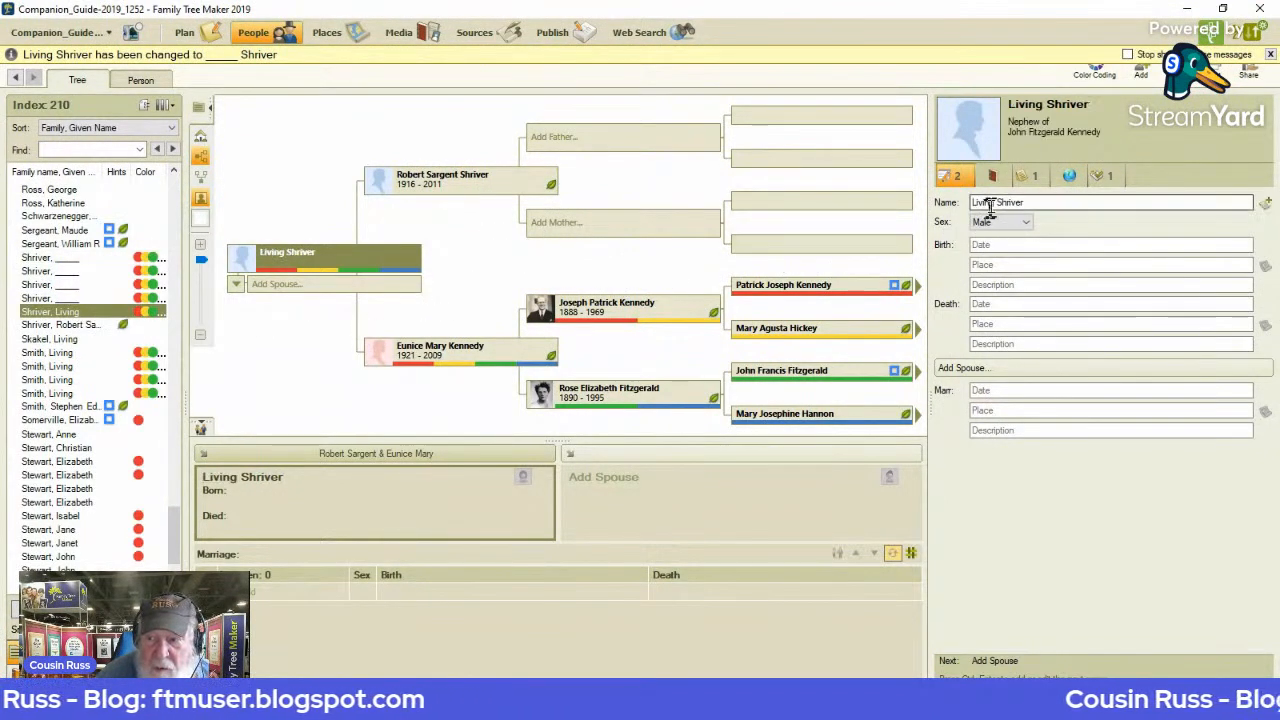
drag(998, 202, 914, 207)
key(ctrl+v)
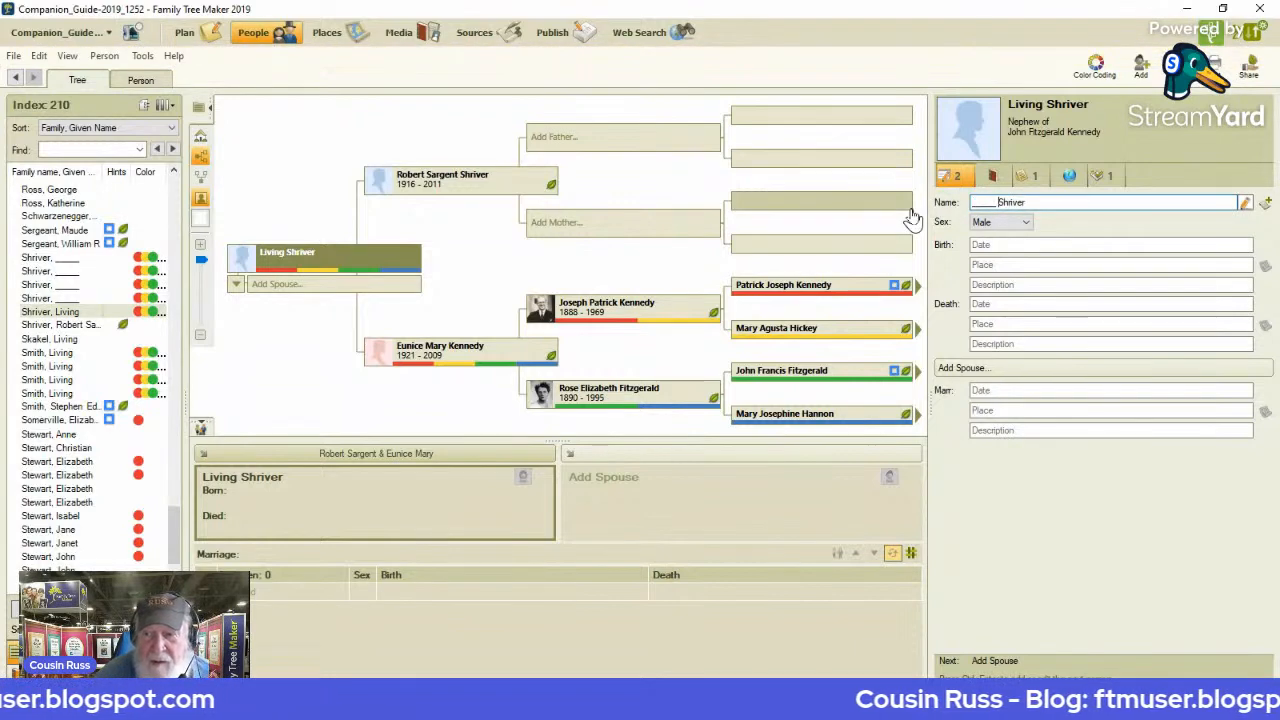
key(Return)
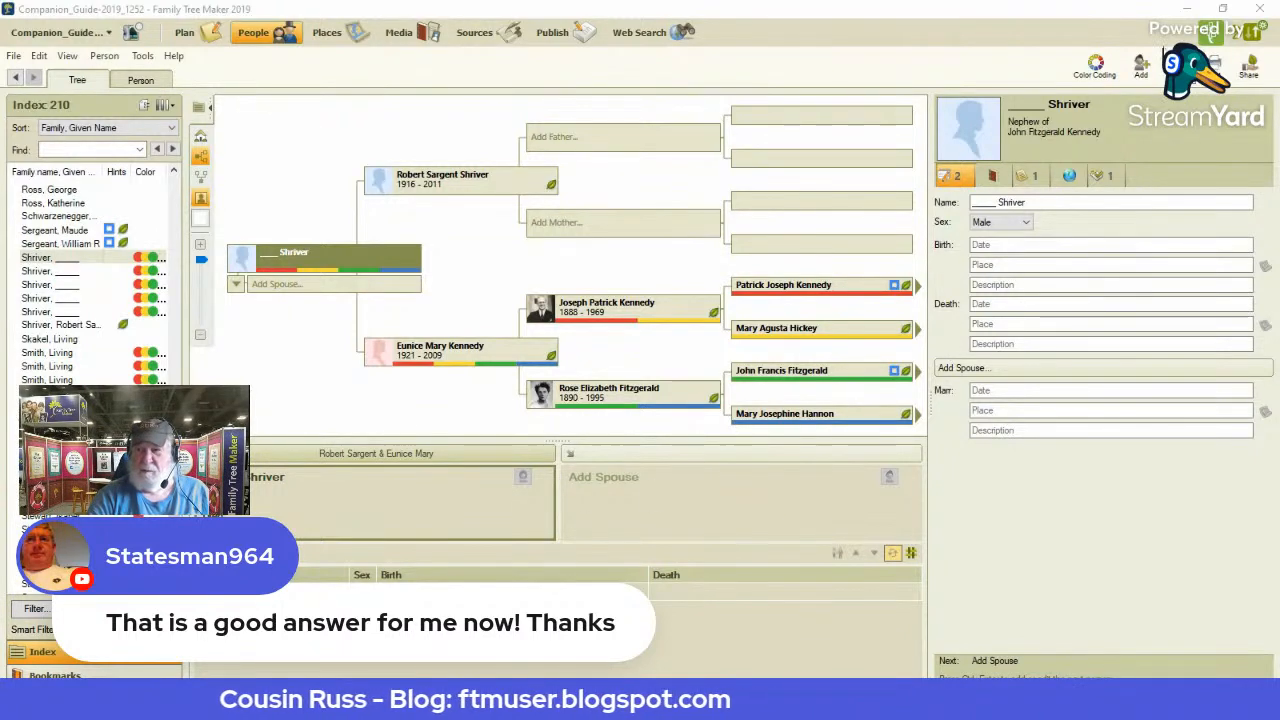
click(1184, 11)
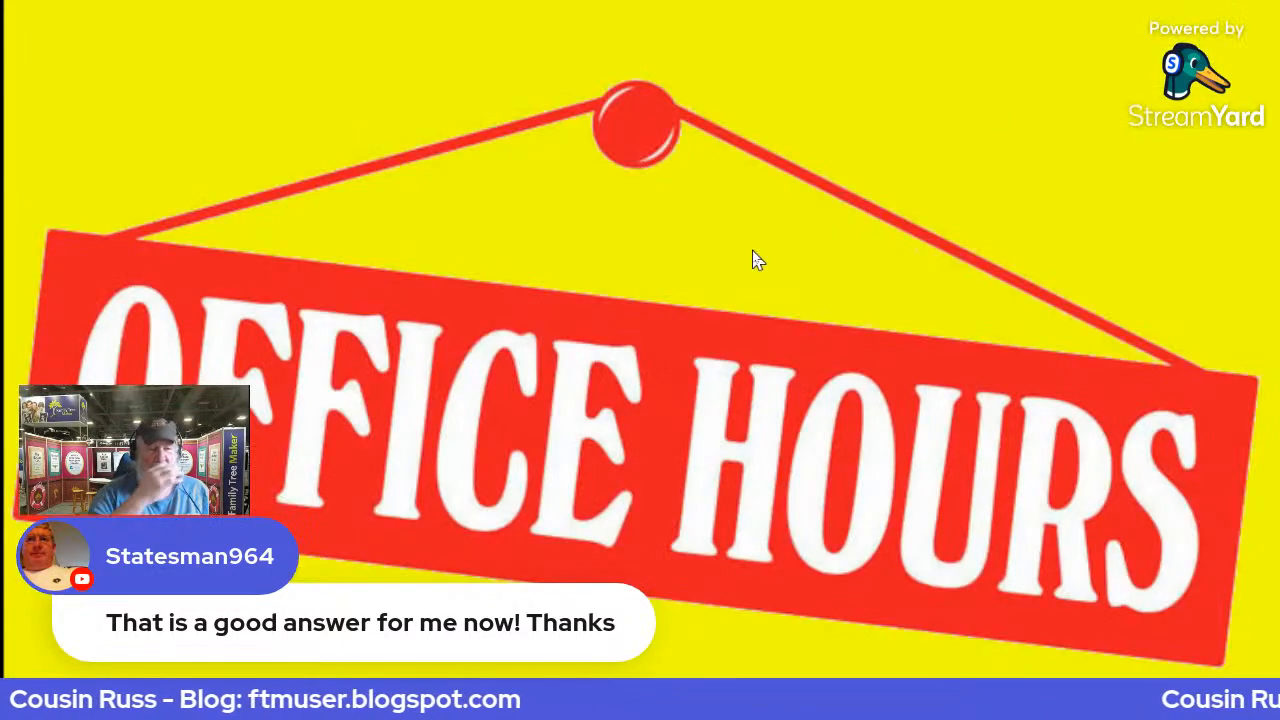